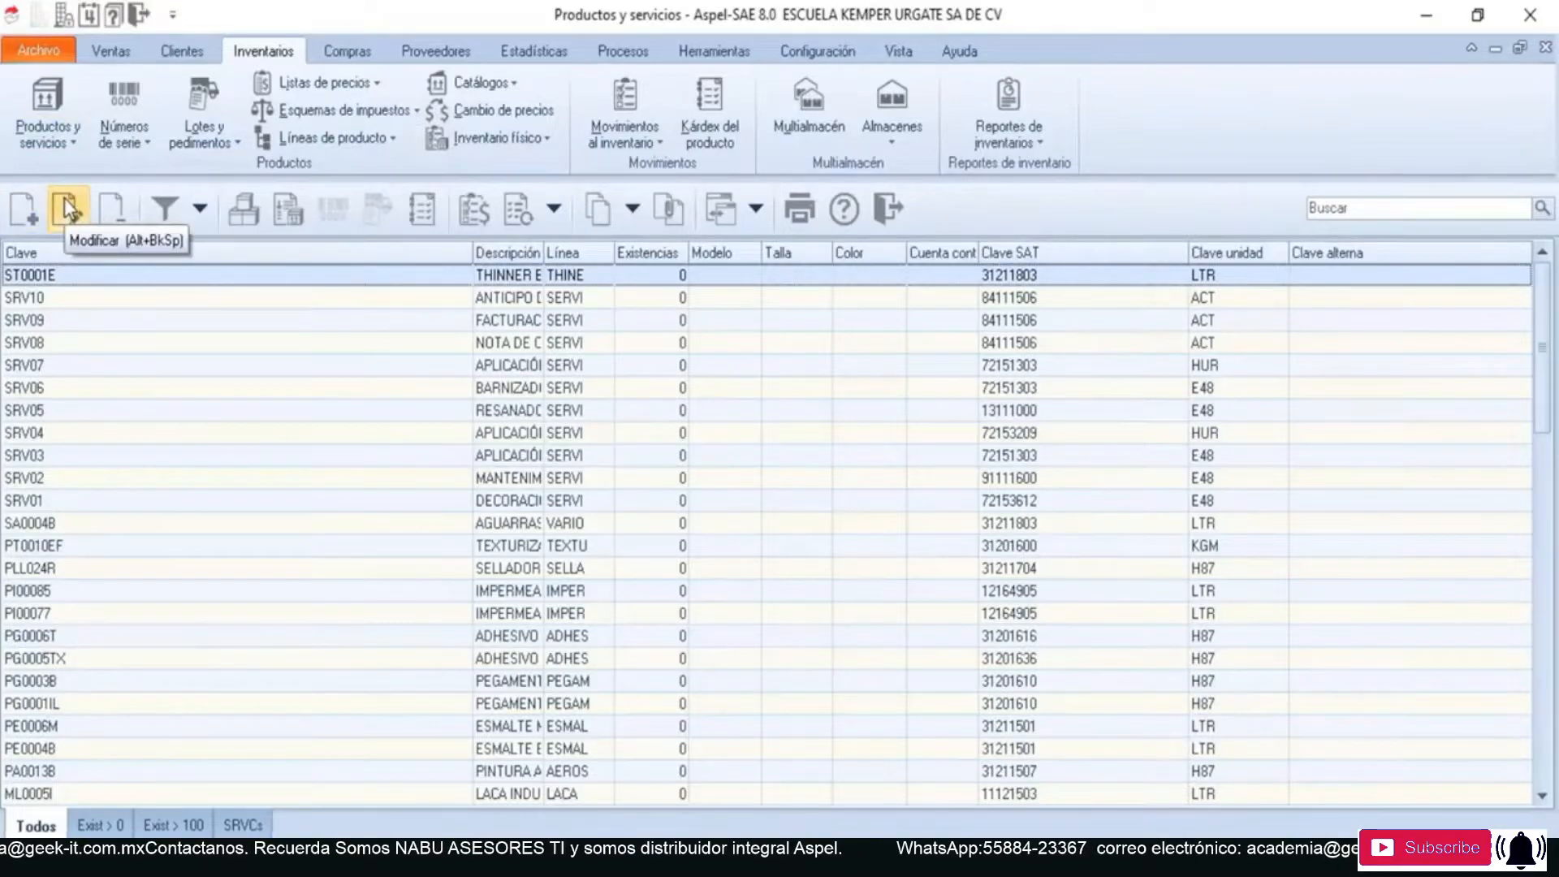
- Start a new products and services record with the key SRV11
{"action": "left_click", "coordinate": [32, 218]}
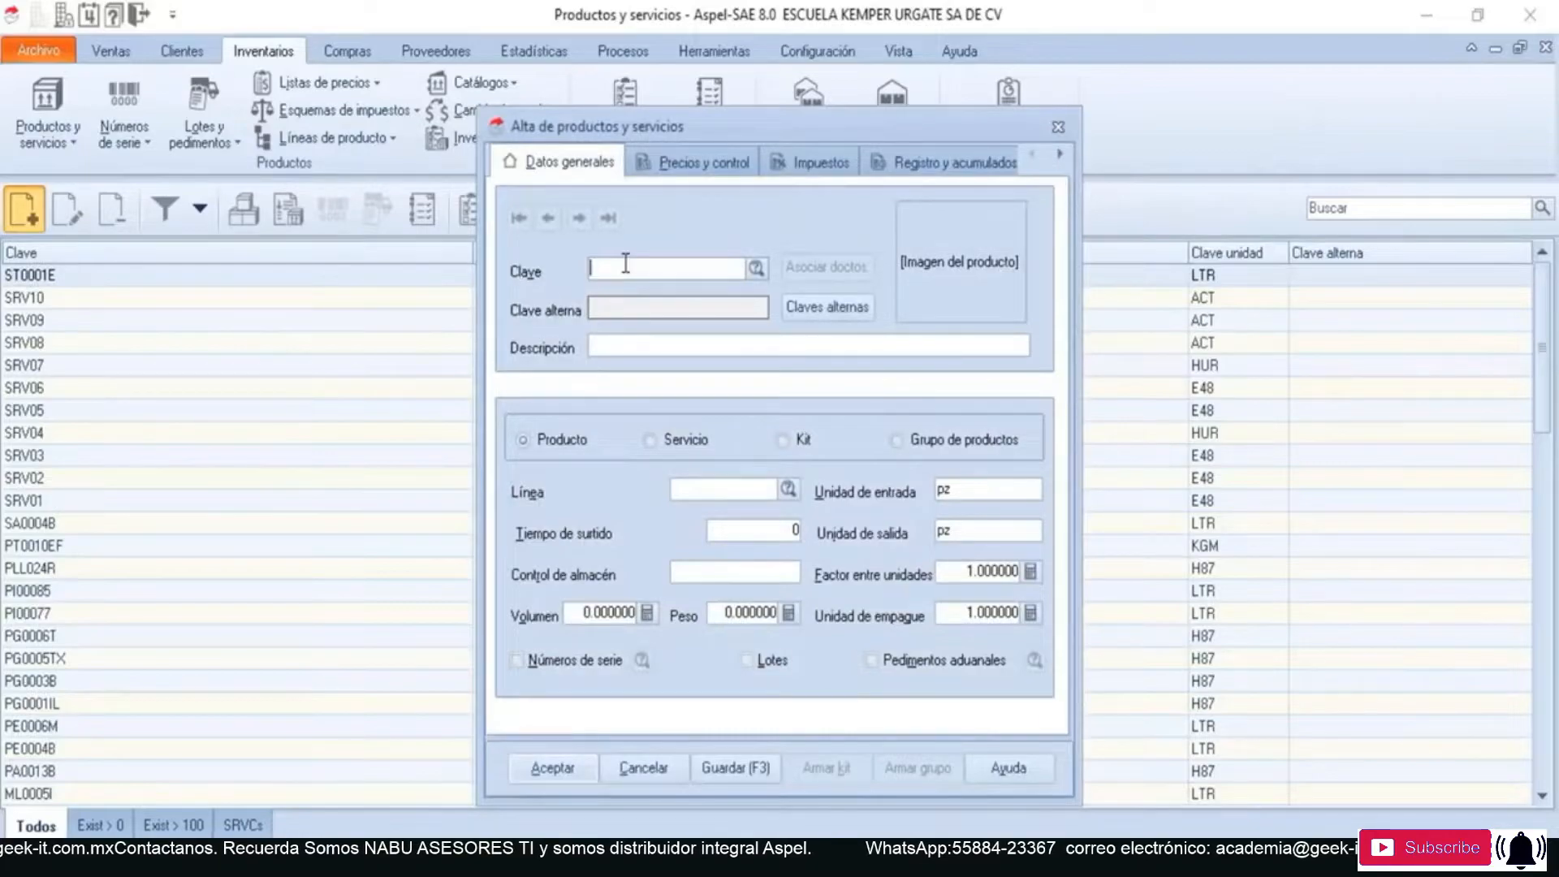
{"action": "type", "text": "SRV"}
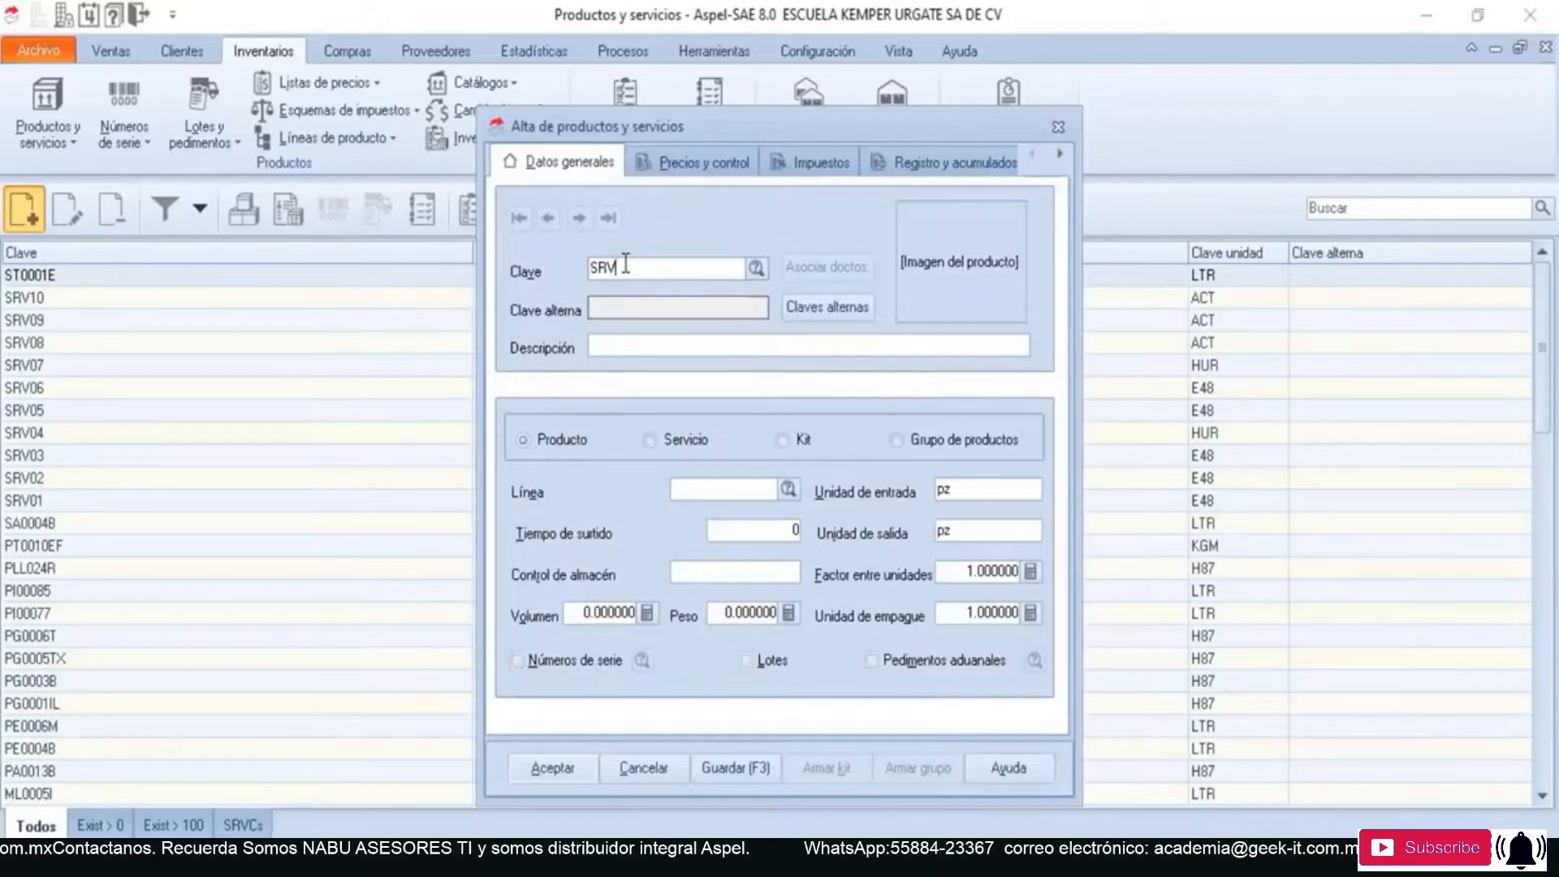
{"action": "type", "text": "11"}
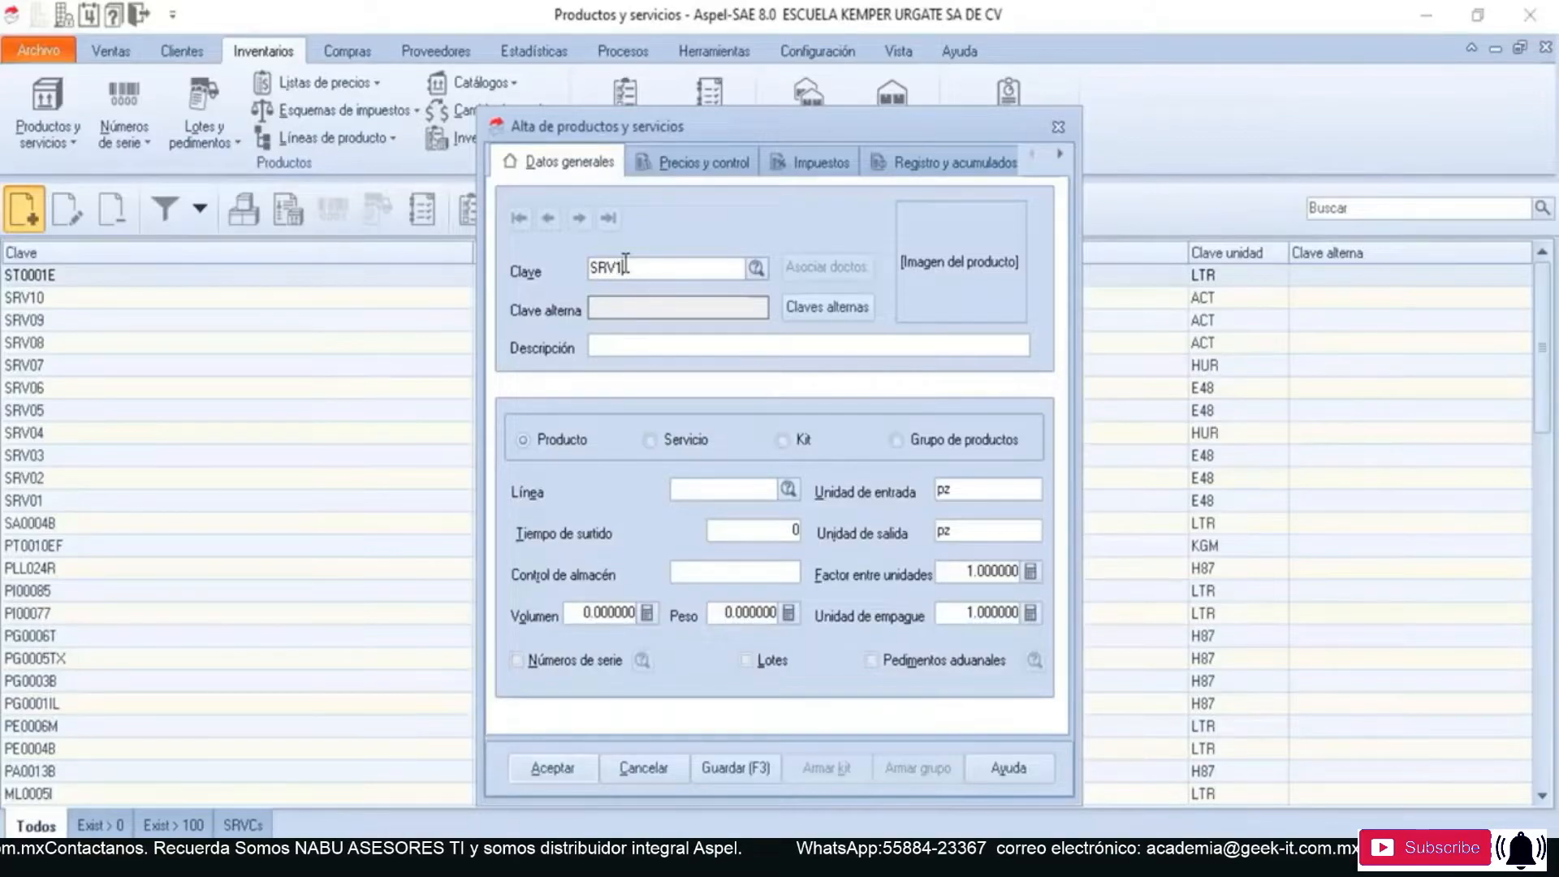
{"action": "key", "text": "Tab"}
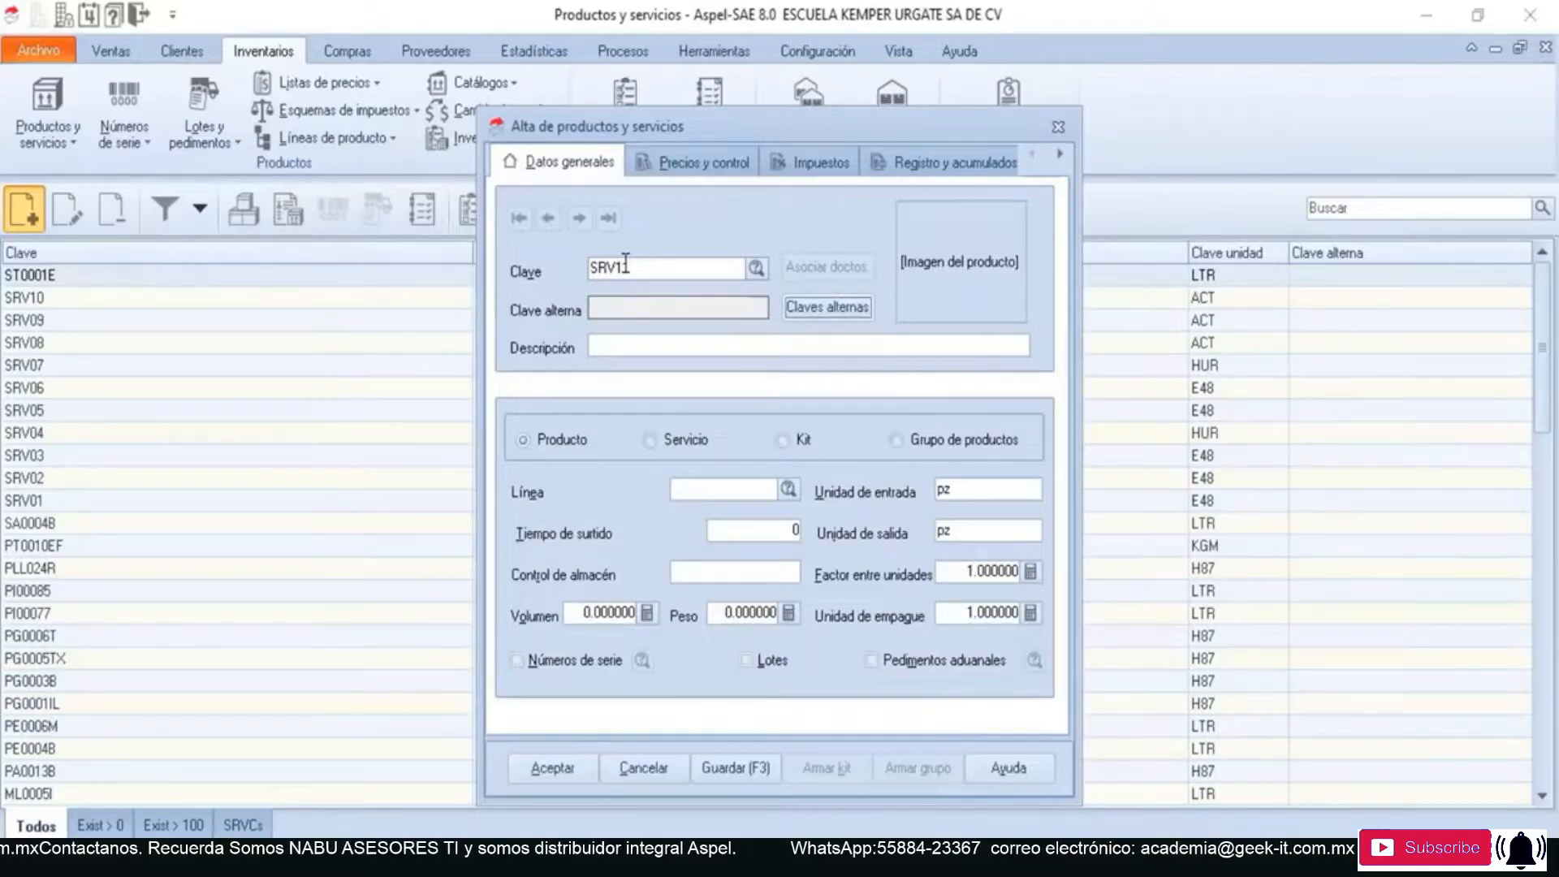
- Describe the new item as "SERVICIO PARA FACTURA GLOBAL Y PAGOS" and classify it as Servicio
{"action": "left_click", "coordinate": [608, 347]}
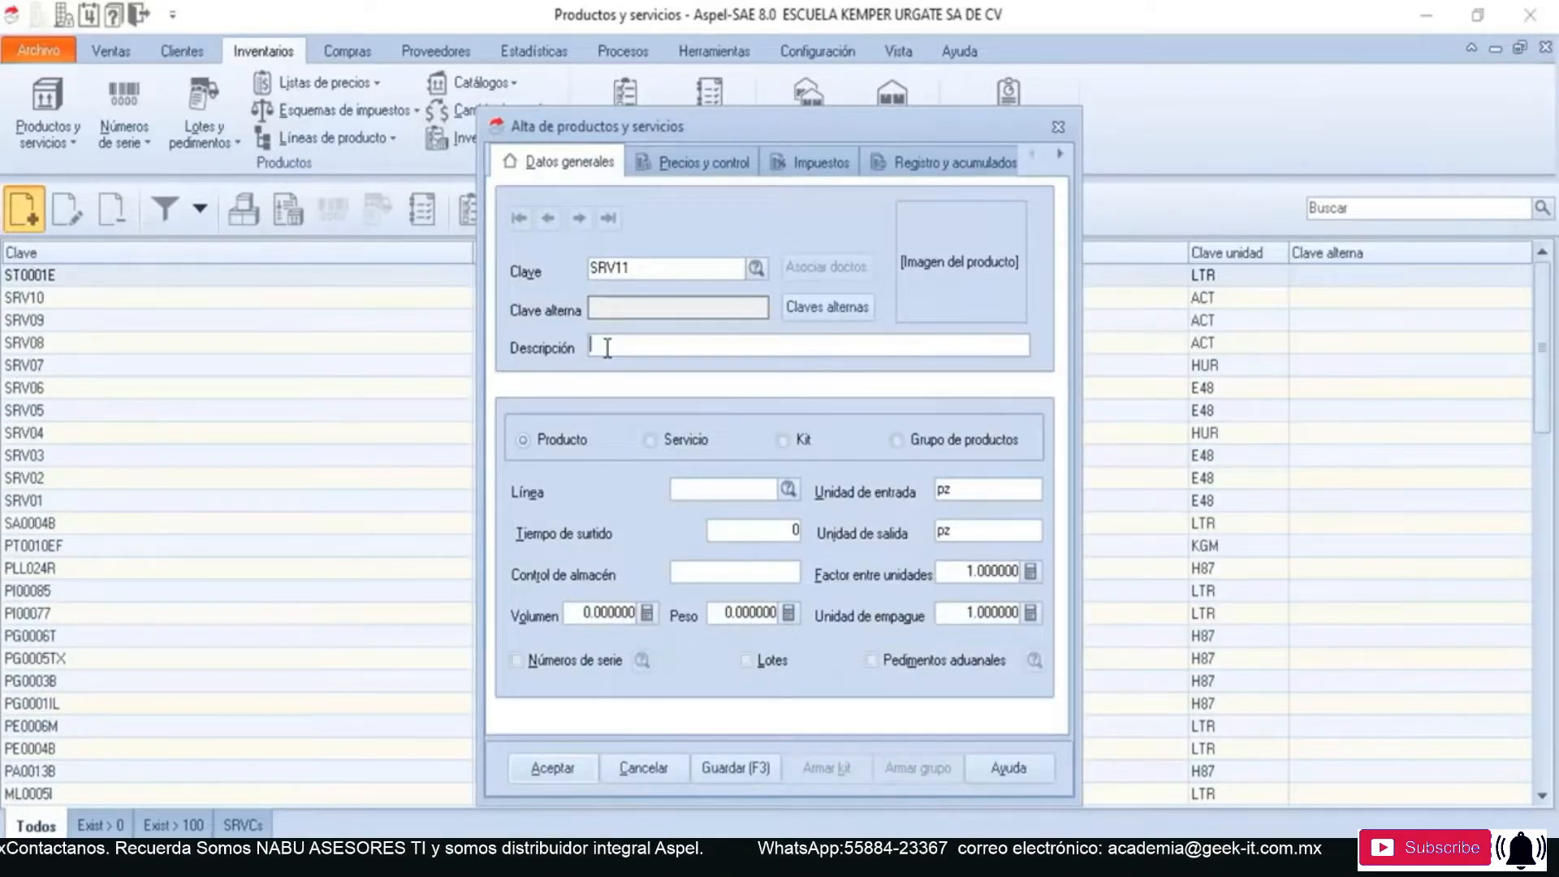
{"action": "type", "text": "S"}
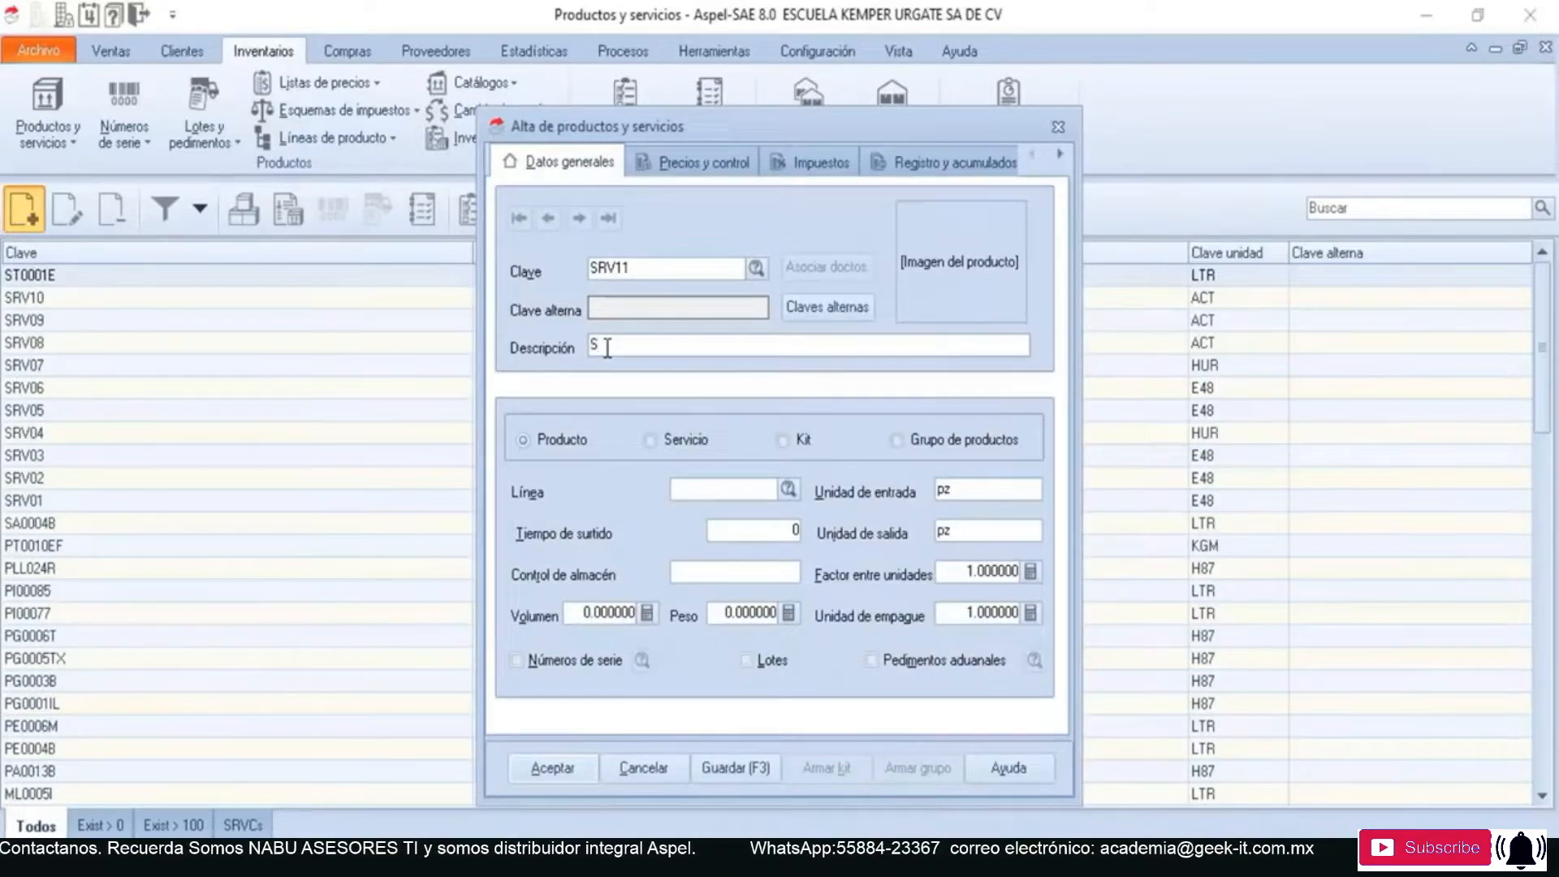
{"action": "type", "text": "ERVICI"}
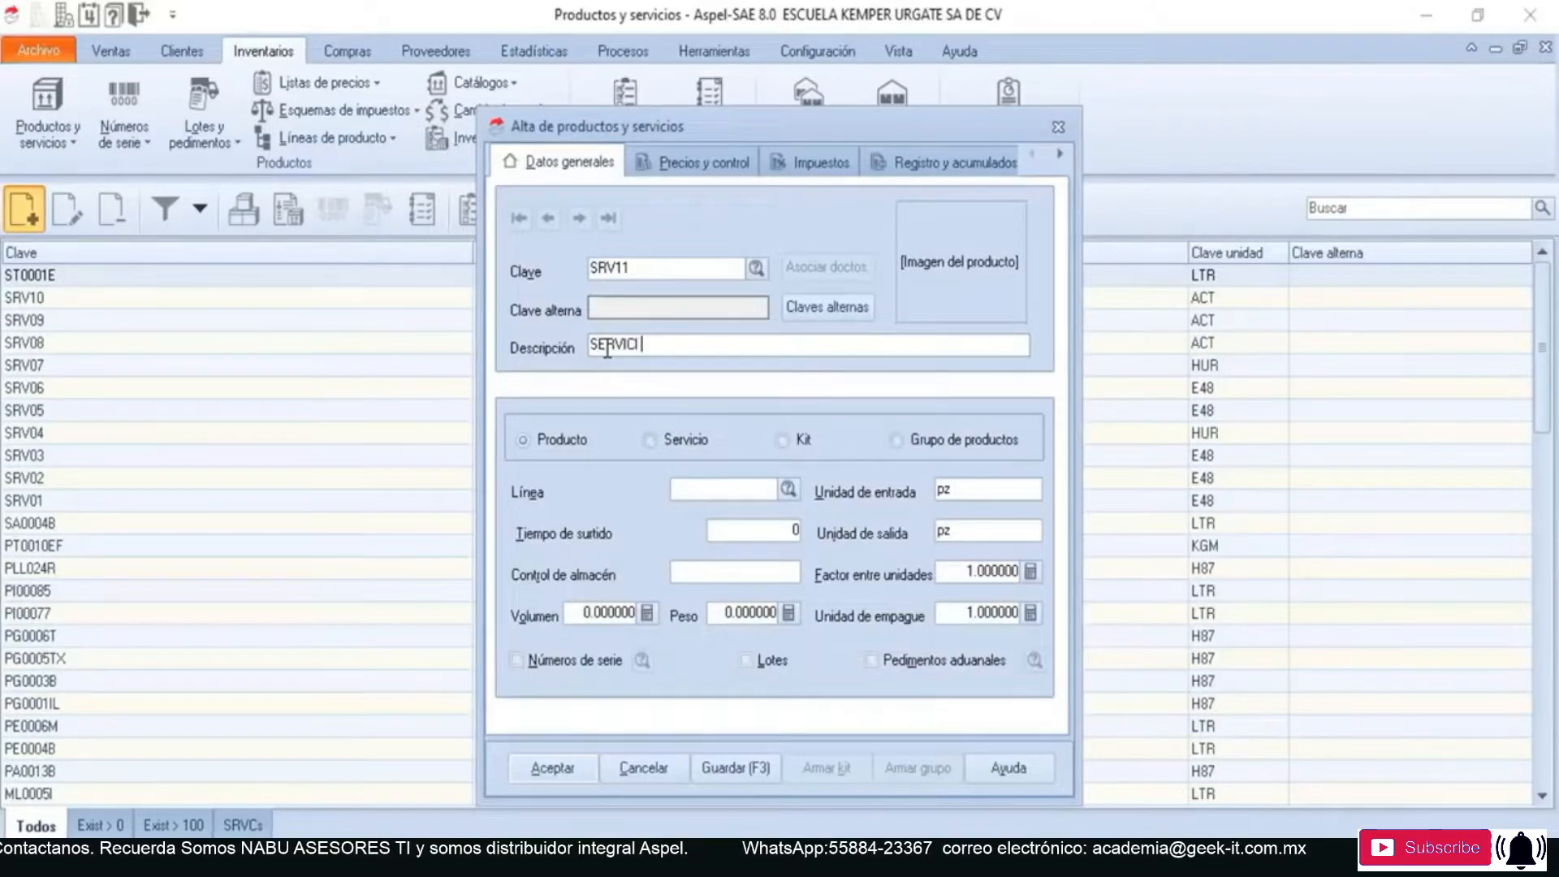
{"action": "type", "text": "O P"}
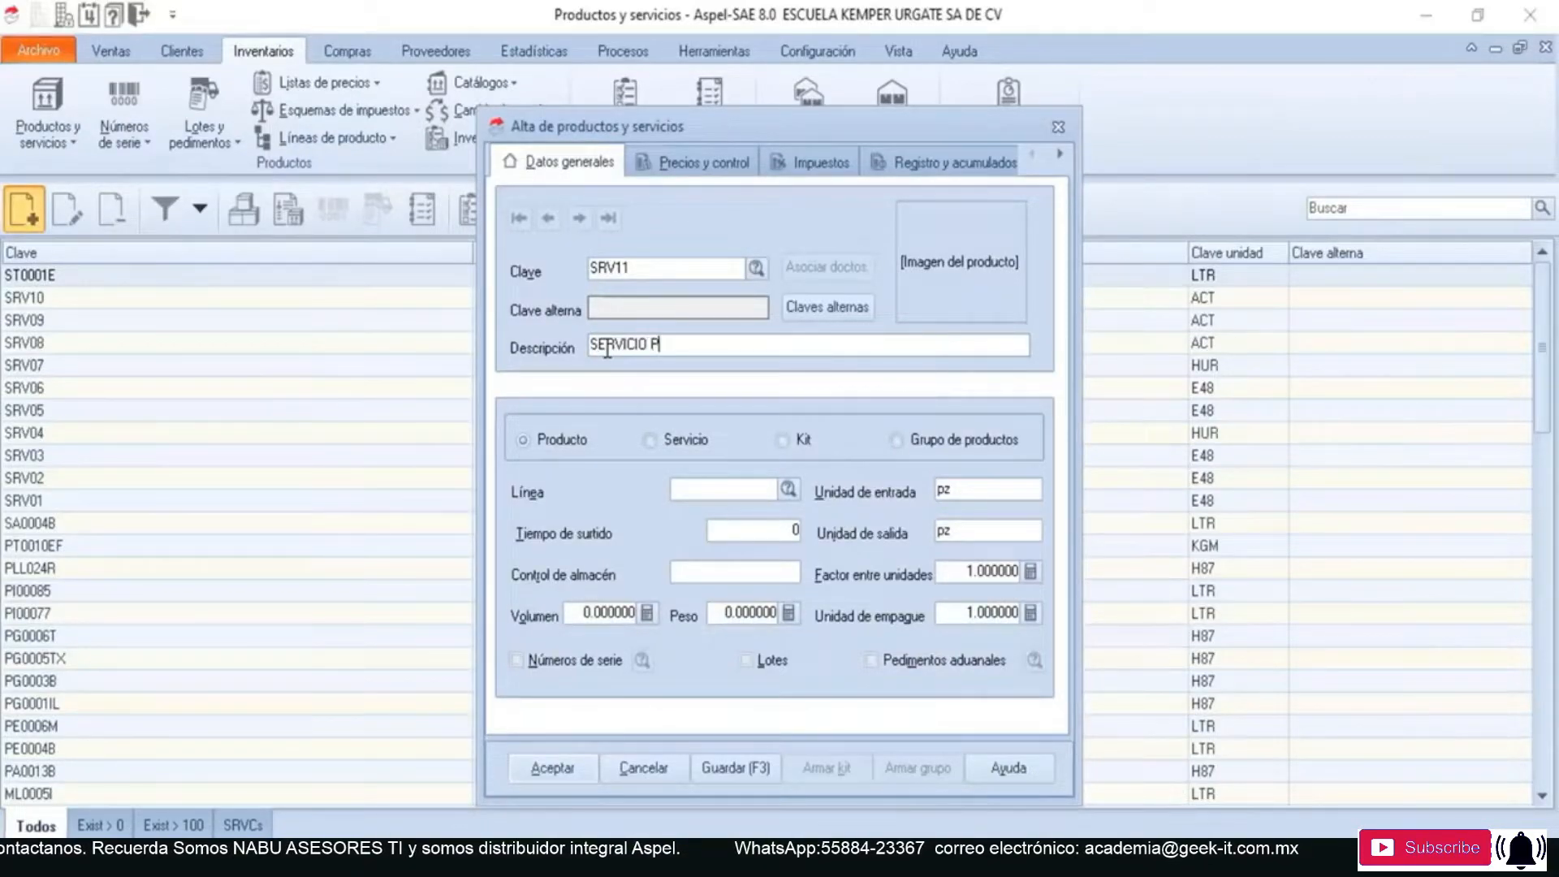
{"action": "type", "text": "ARA FACTU"}
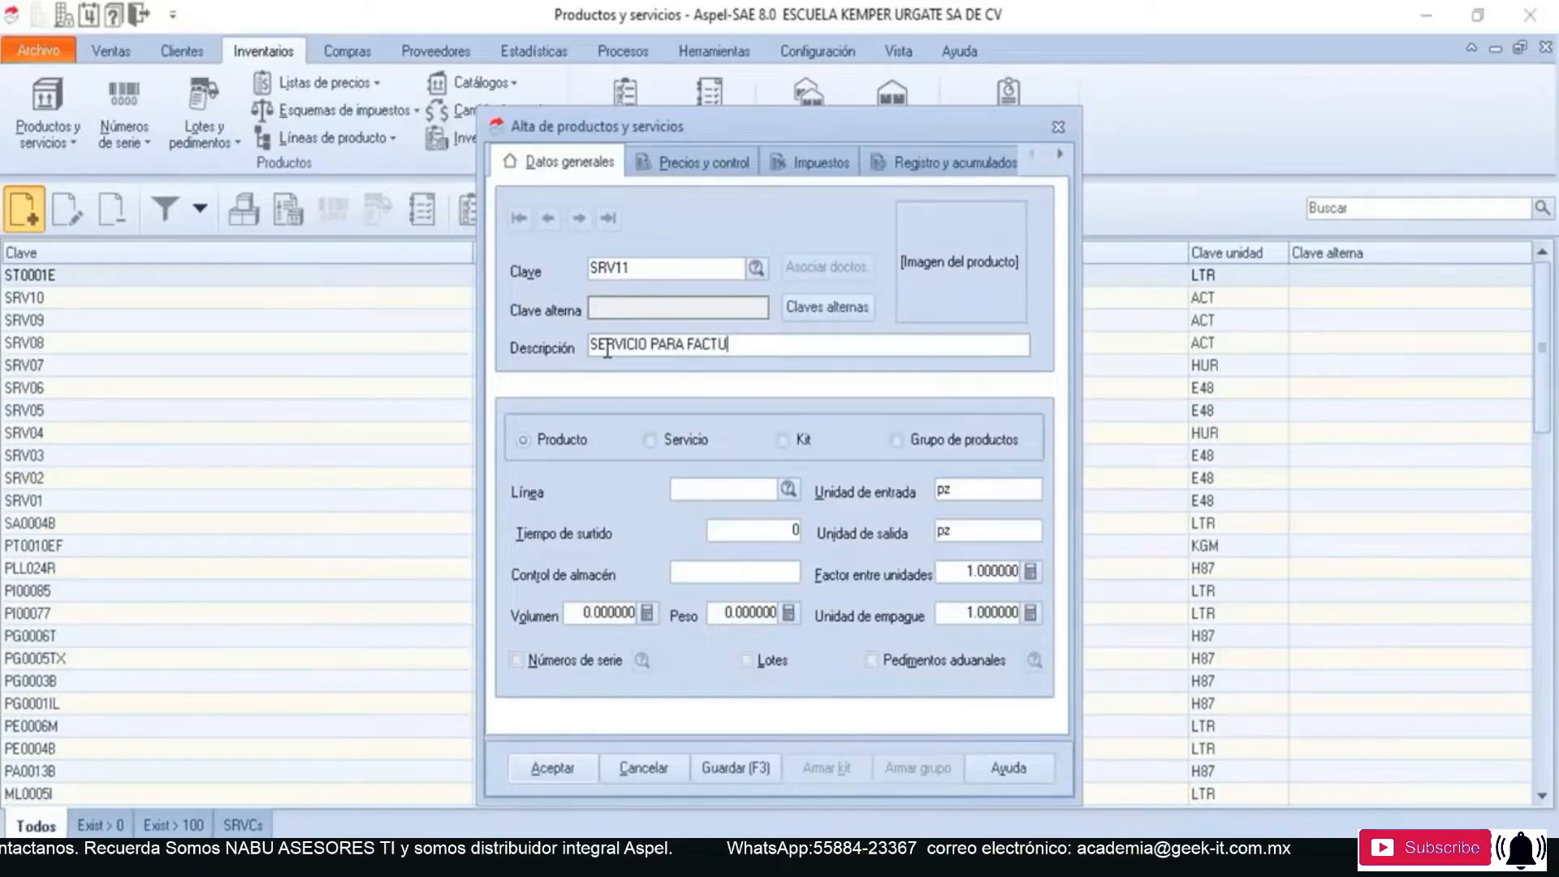
{"action": "type", "text": "RA GLOBAL Y P"}
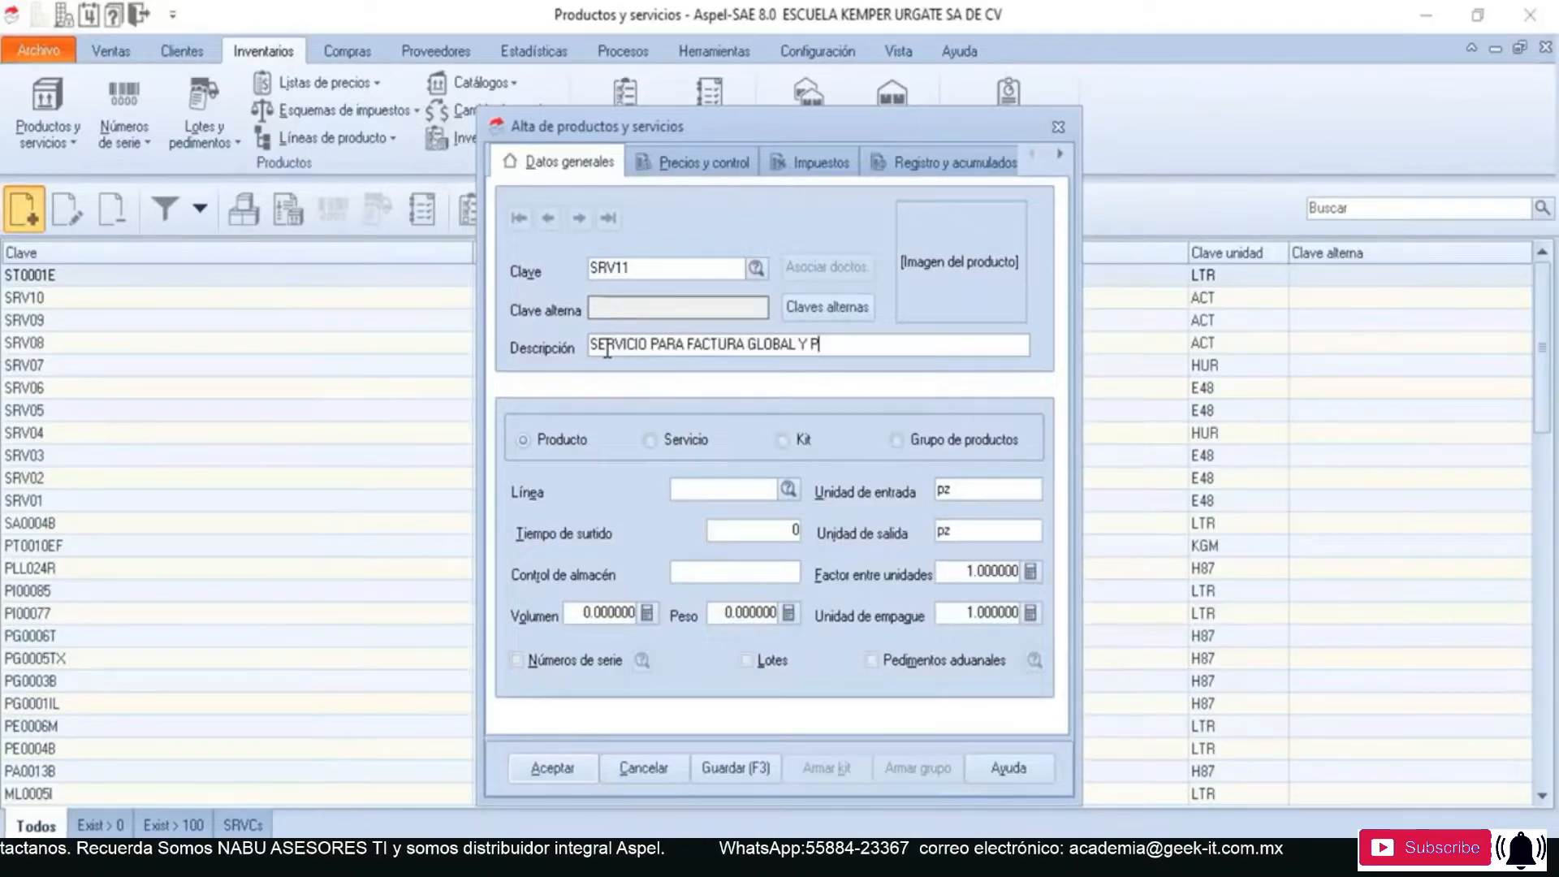
{"action": "type", "text": "AGOS"}
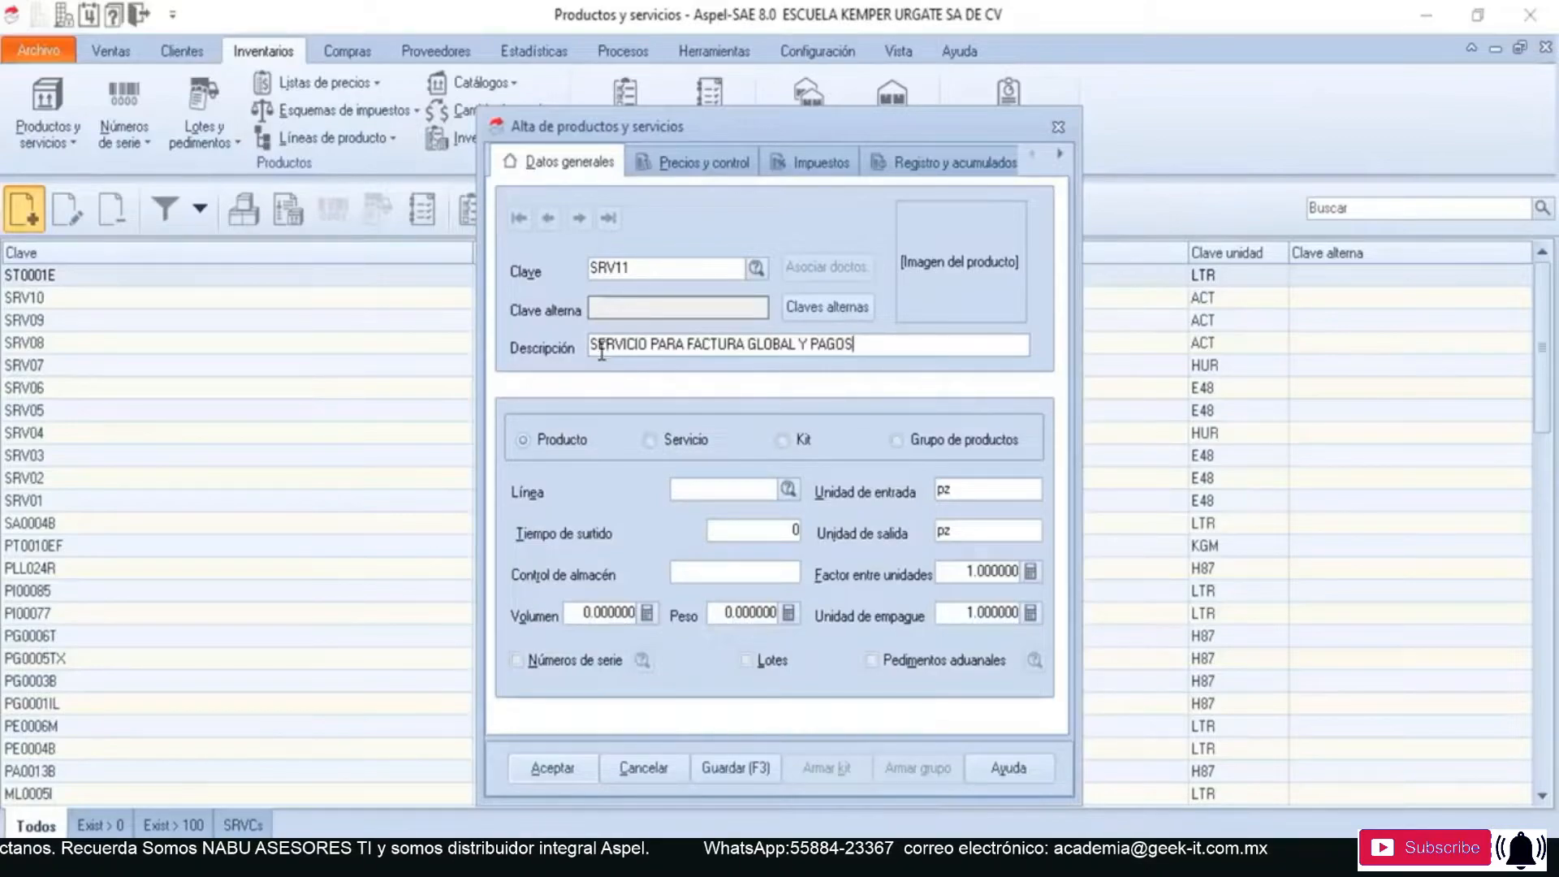
{"action": "left_click", "coordinate": [646, 440]}
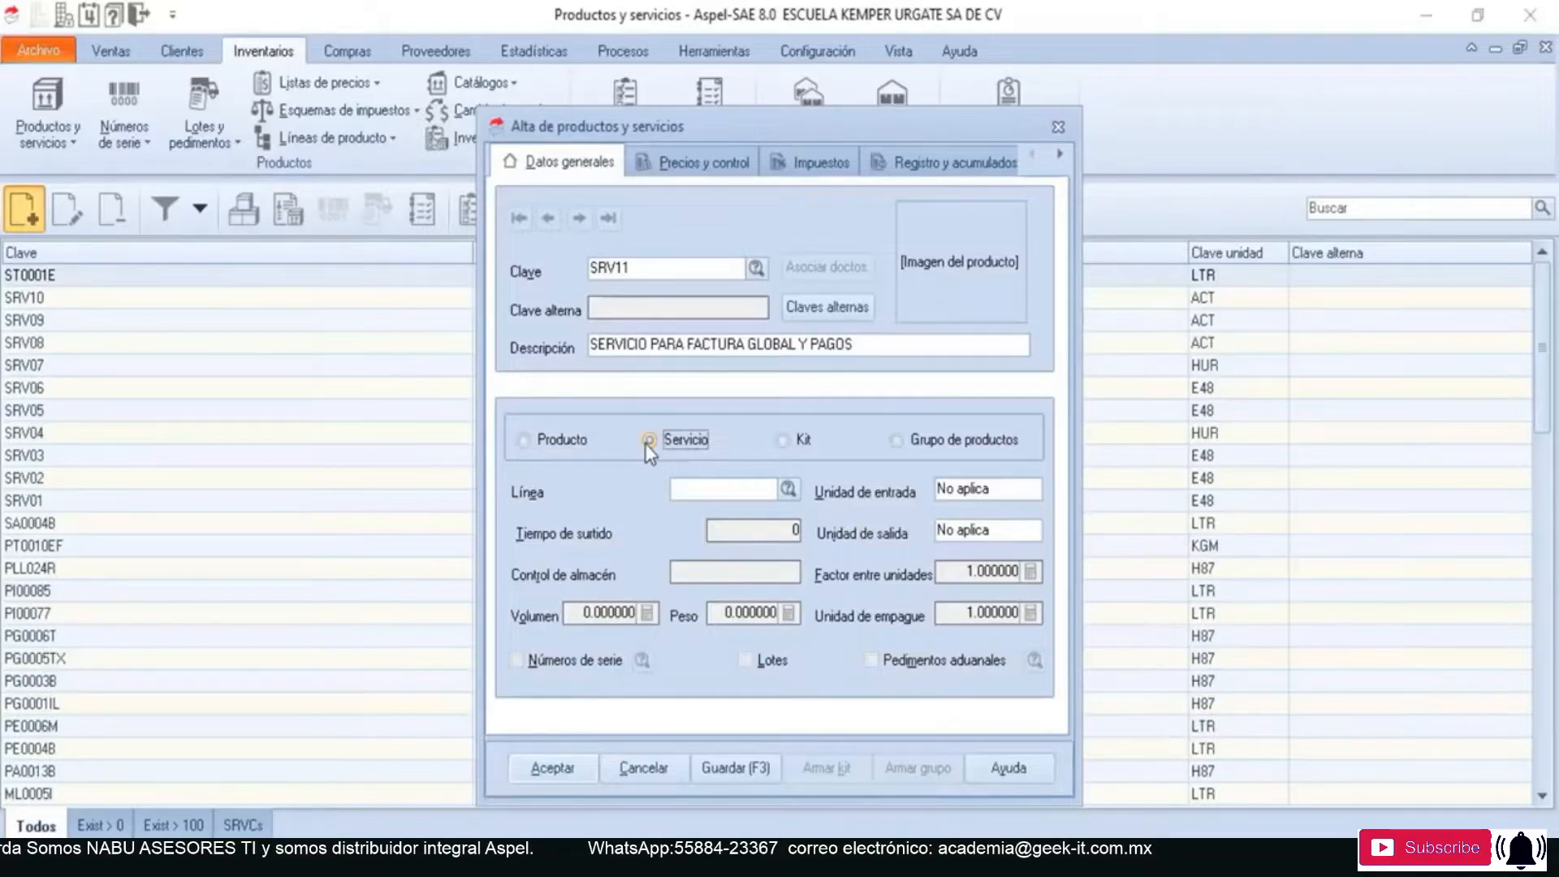
- In the item's fiscal data, set the Clave SAT to 84111506 and the Clave unidad to ACT
{"action": "left_click", "coordinate": [1060, 154]}
{"action": "left_click", "coordinate": [1059, 155]}
{"action": "left_click", "coordinate": [1060, 155]}
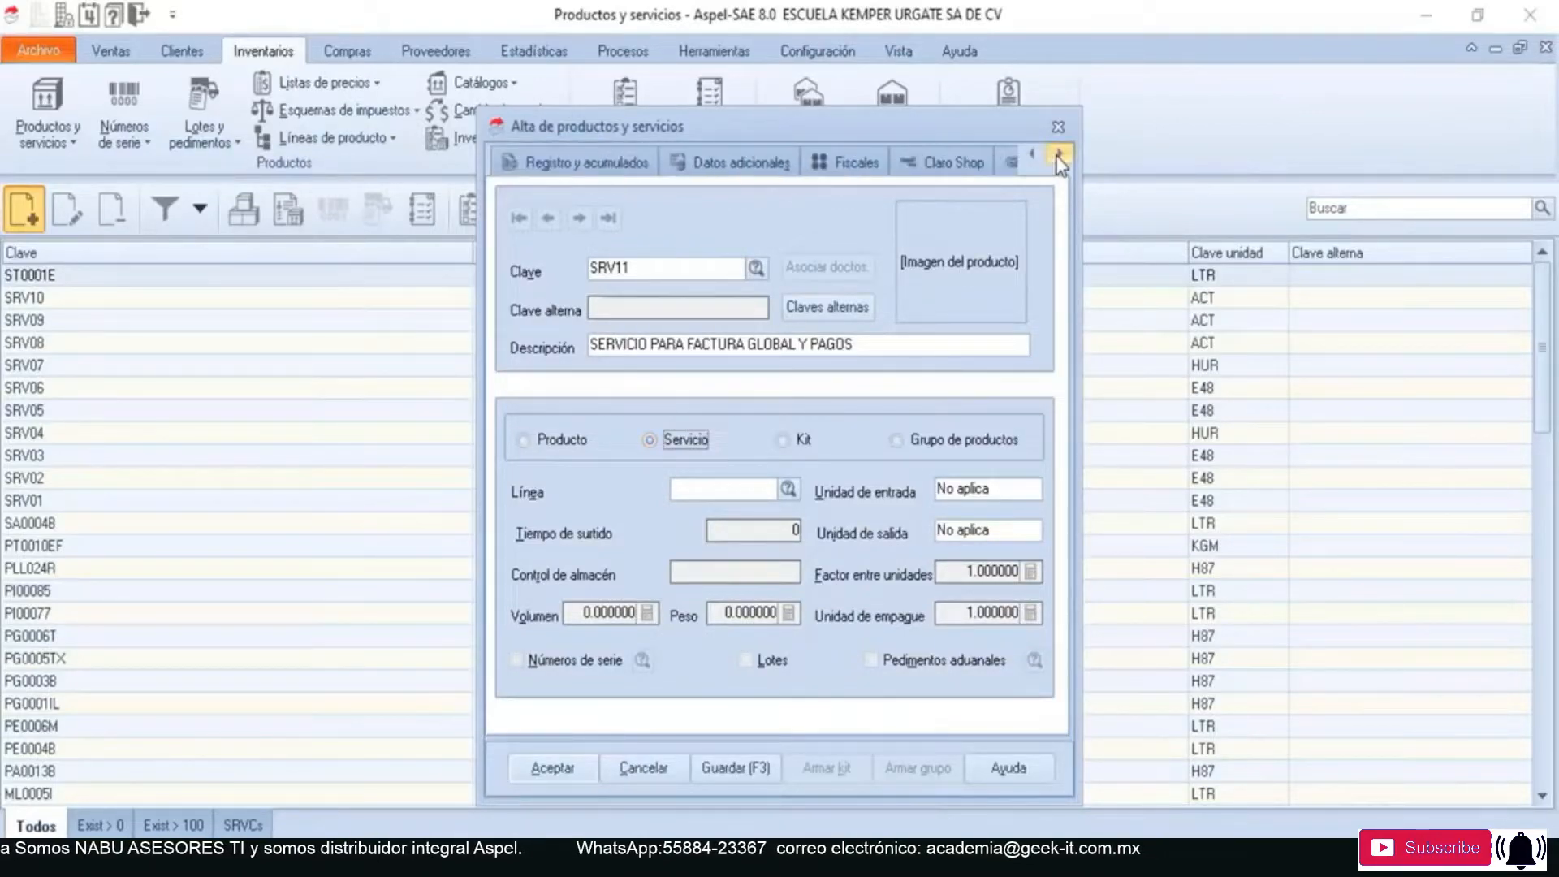
{"action": "left_click", "coordinate": [844, 168]}
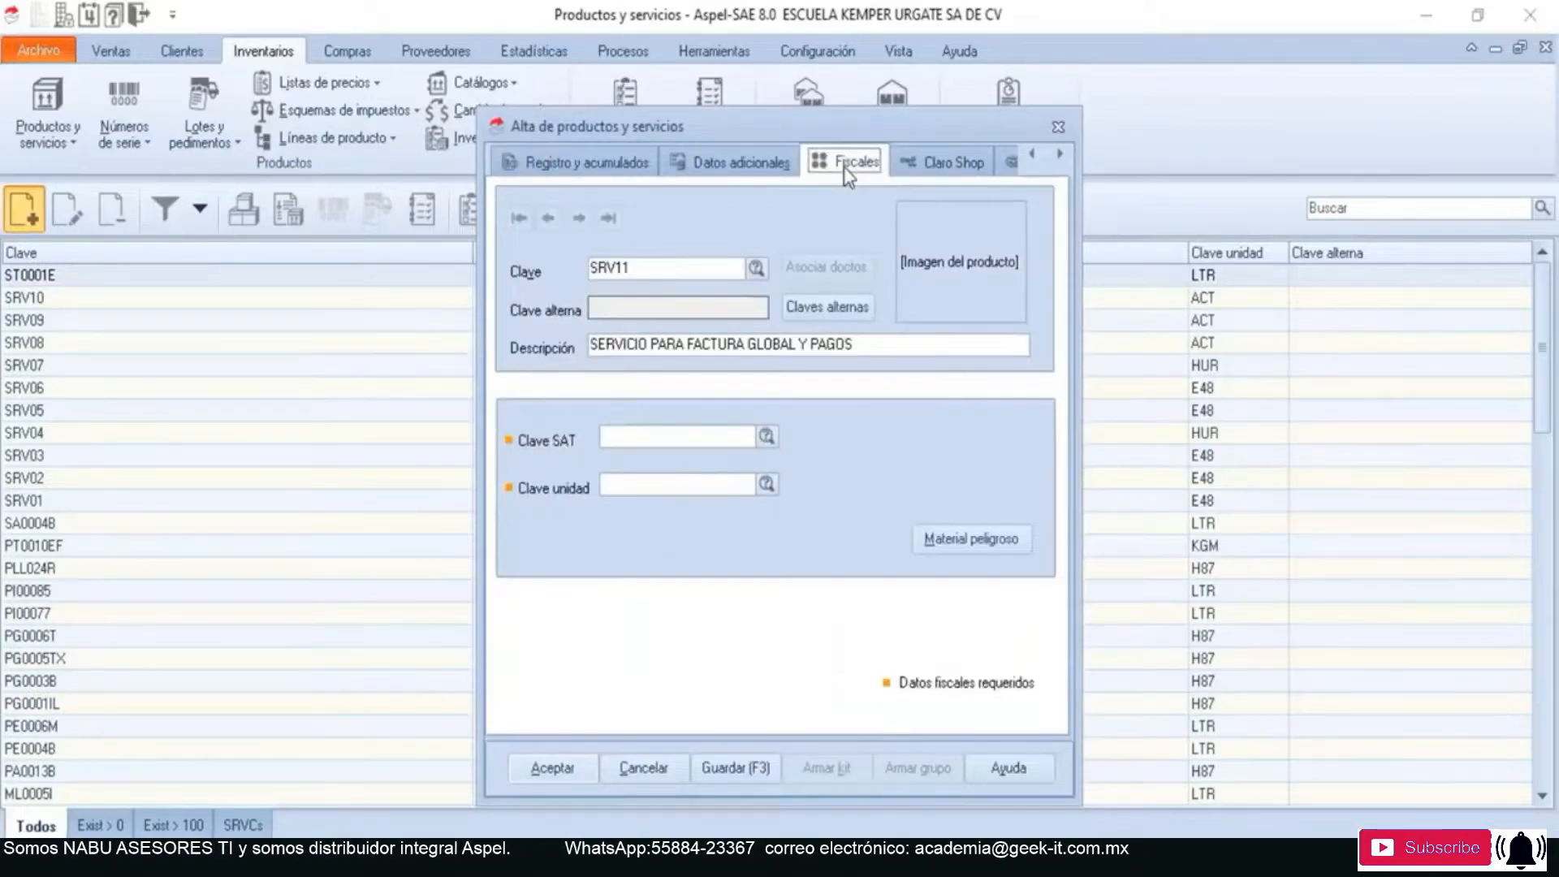
{"action": "left_click", "coordinate": [653, 439]}
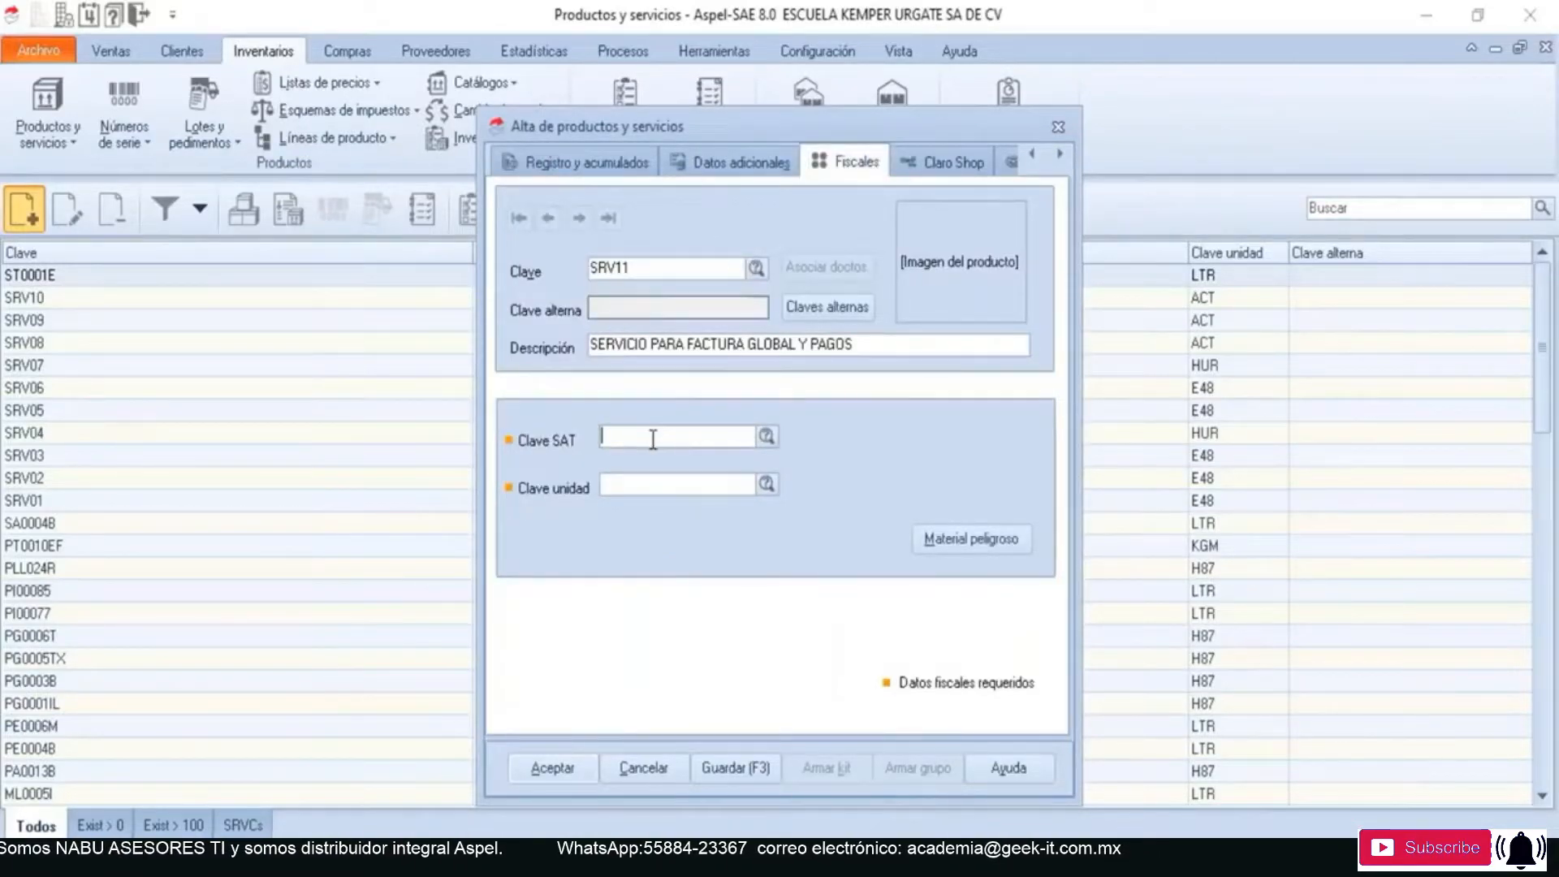
{"action": "type", "text": "84111506"}
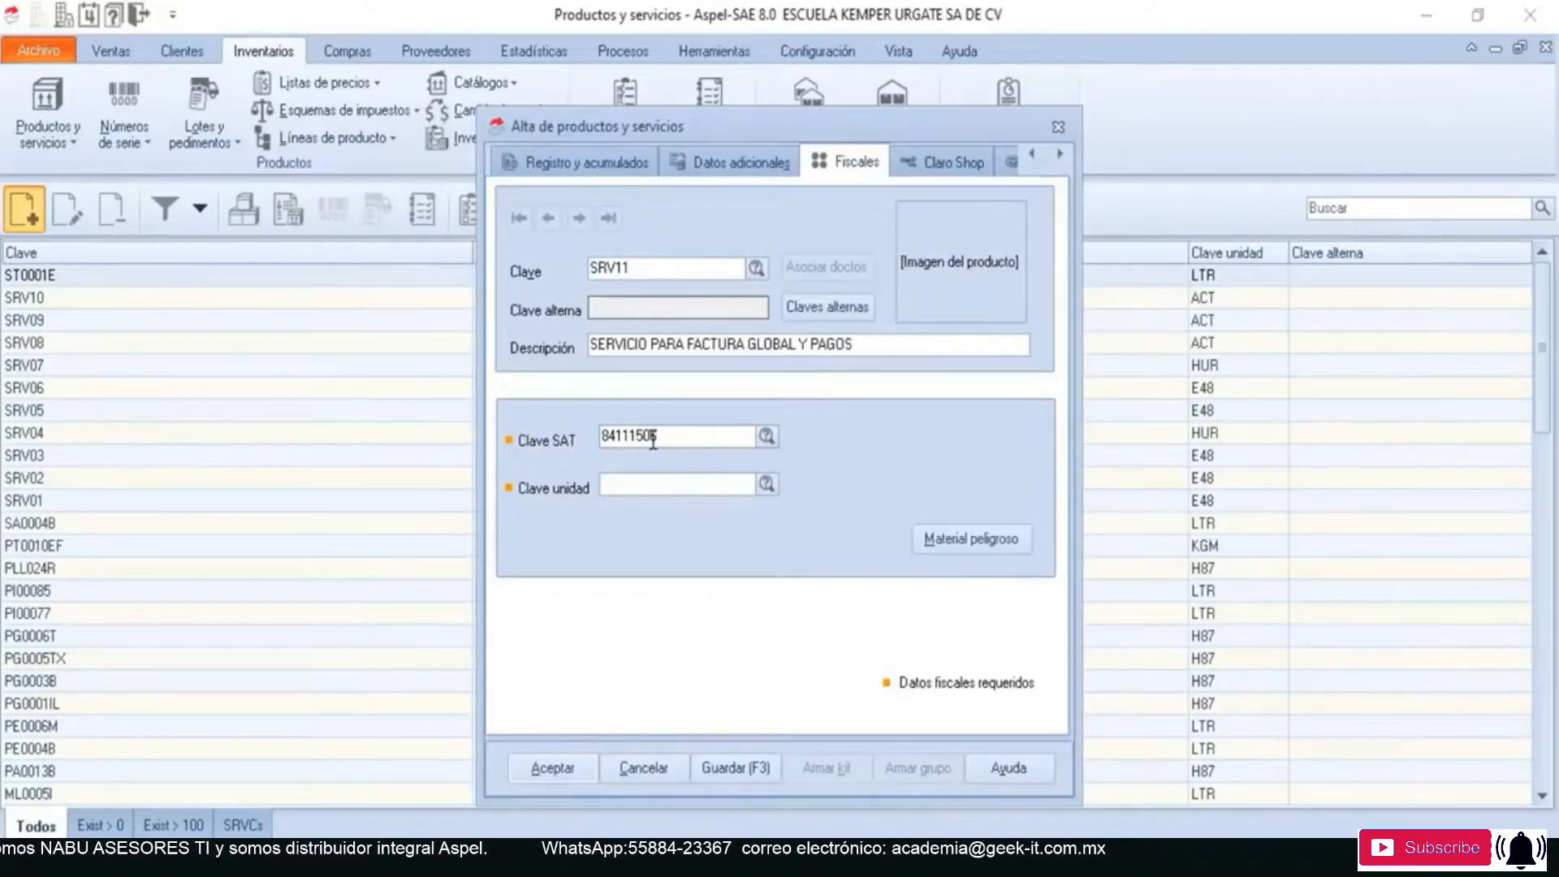
{"action": "key", "text": "Tab"}
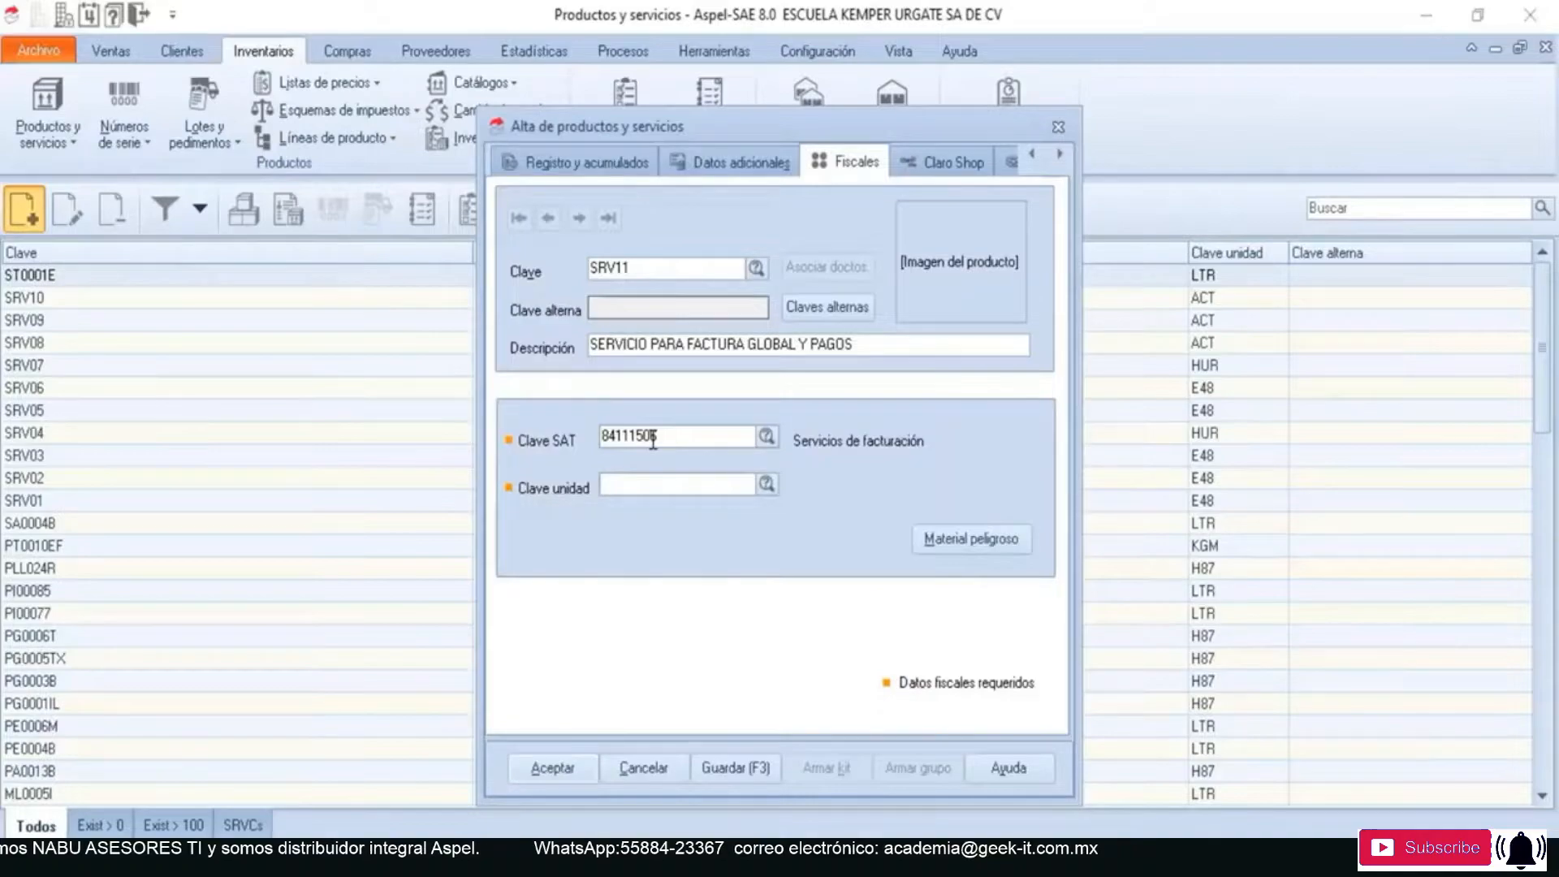
{"action": "type", "text": "ACT"}
{"action": "key", "text": "Tab"}
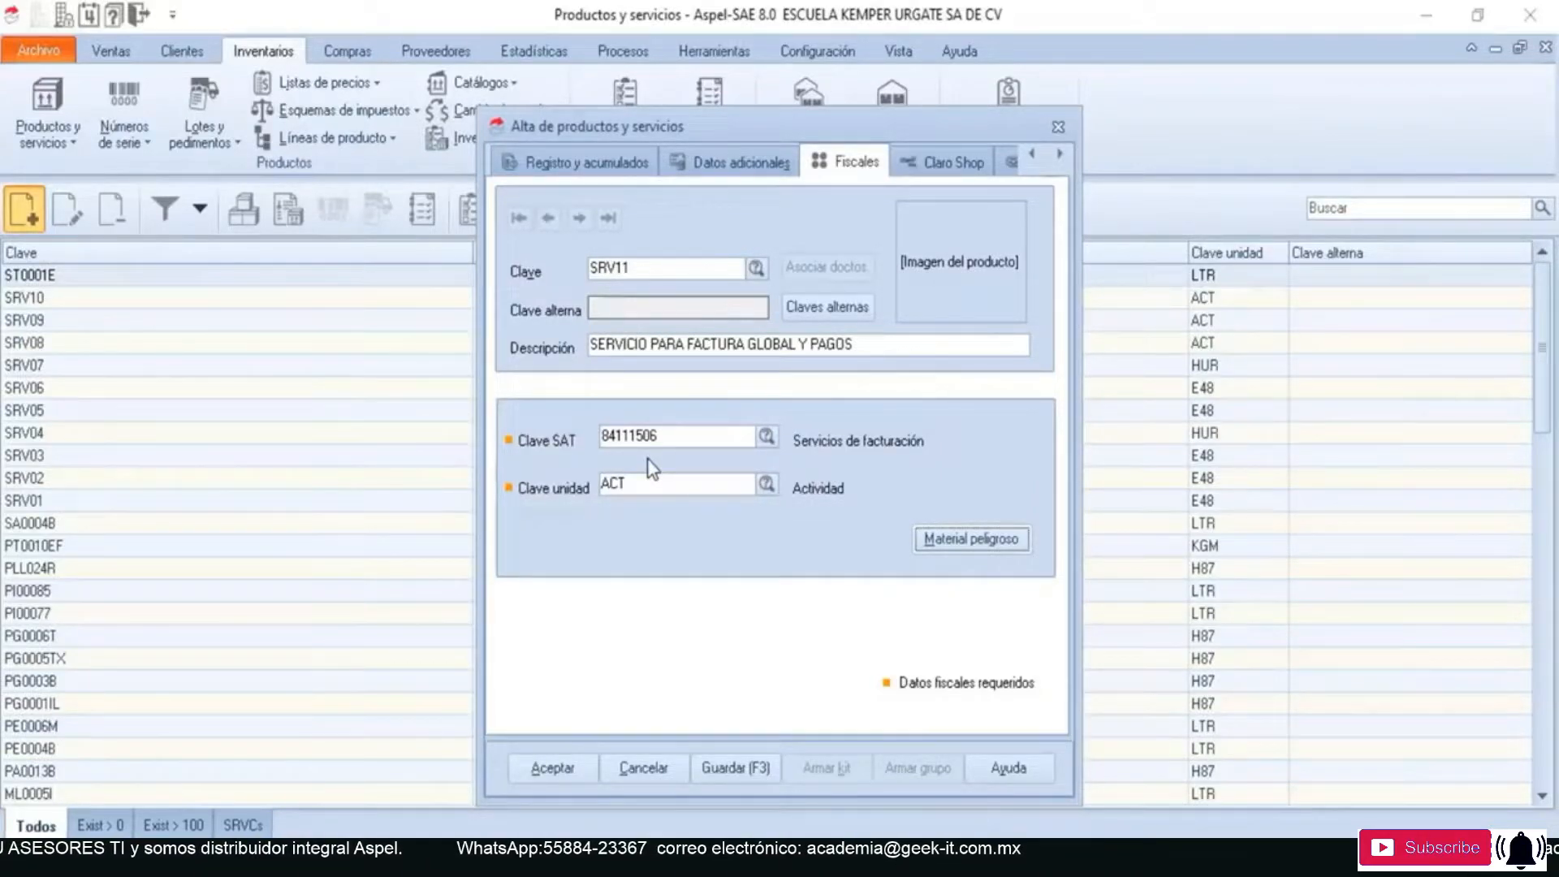
- Save the SRV11 service record, then close the entry form and the products and services catalogue
{"action": "left_click", "coordinate": [1031, 153]}
{"action": "left_click", "coordinate": [1031, 153]}
{"action": "left_click", "coordinate": [1031, 153]}
{"action": "left_click", "coordinate": [633, 162]}
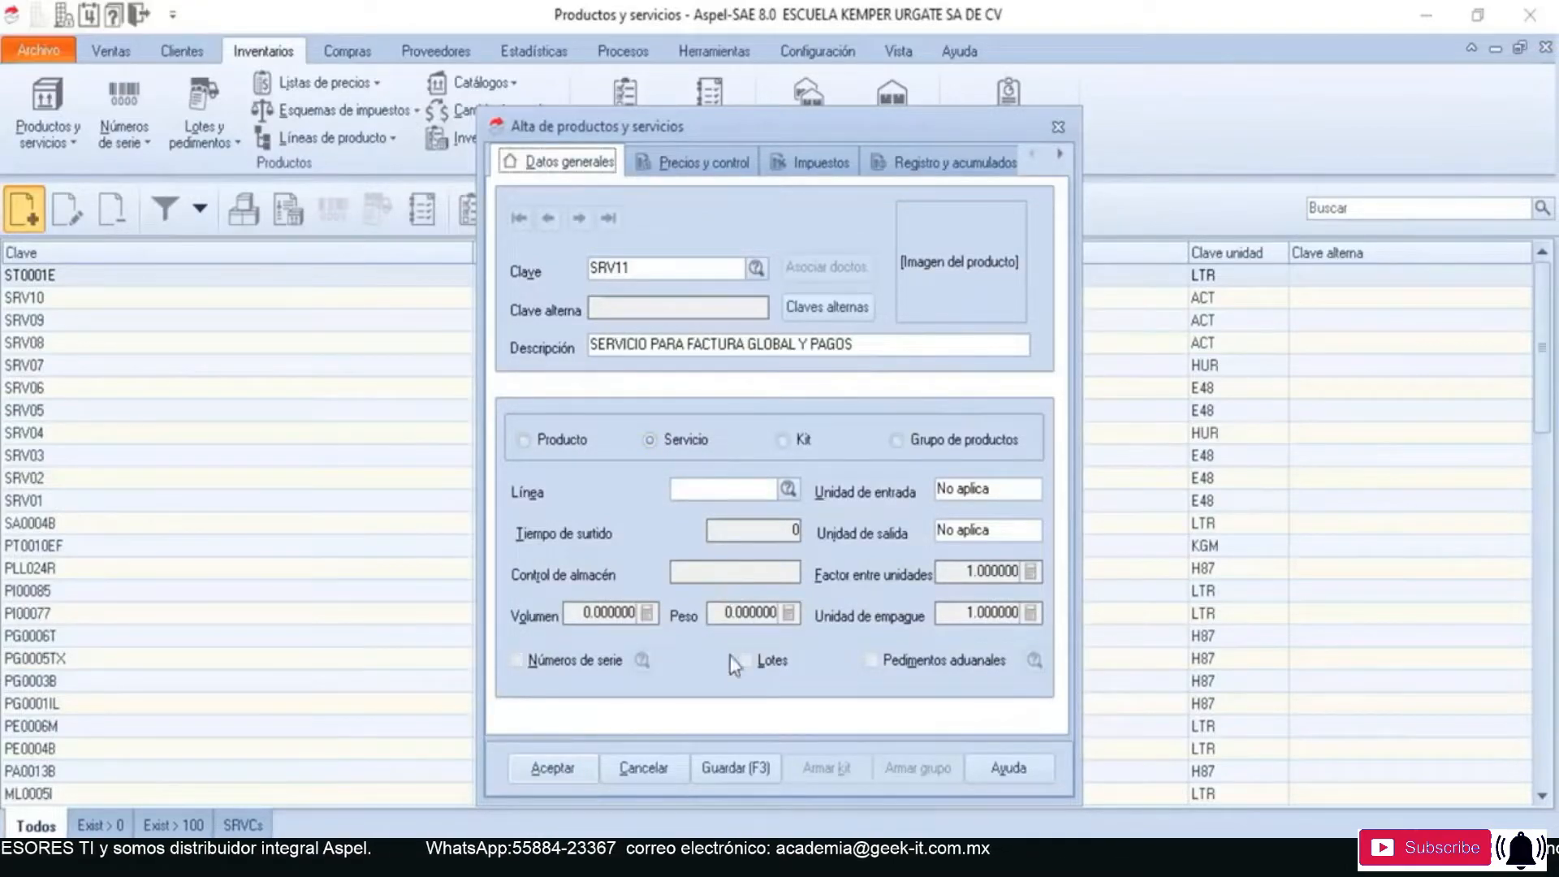
{"action": "left_click", "coordinate": [733, 770]}
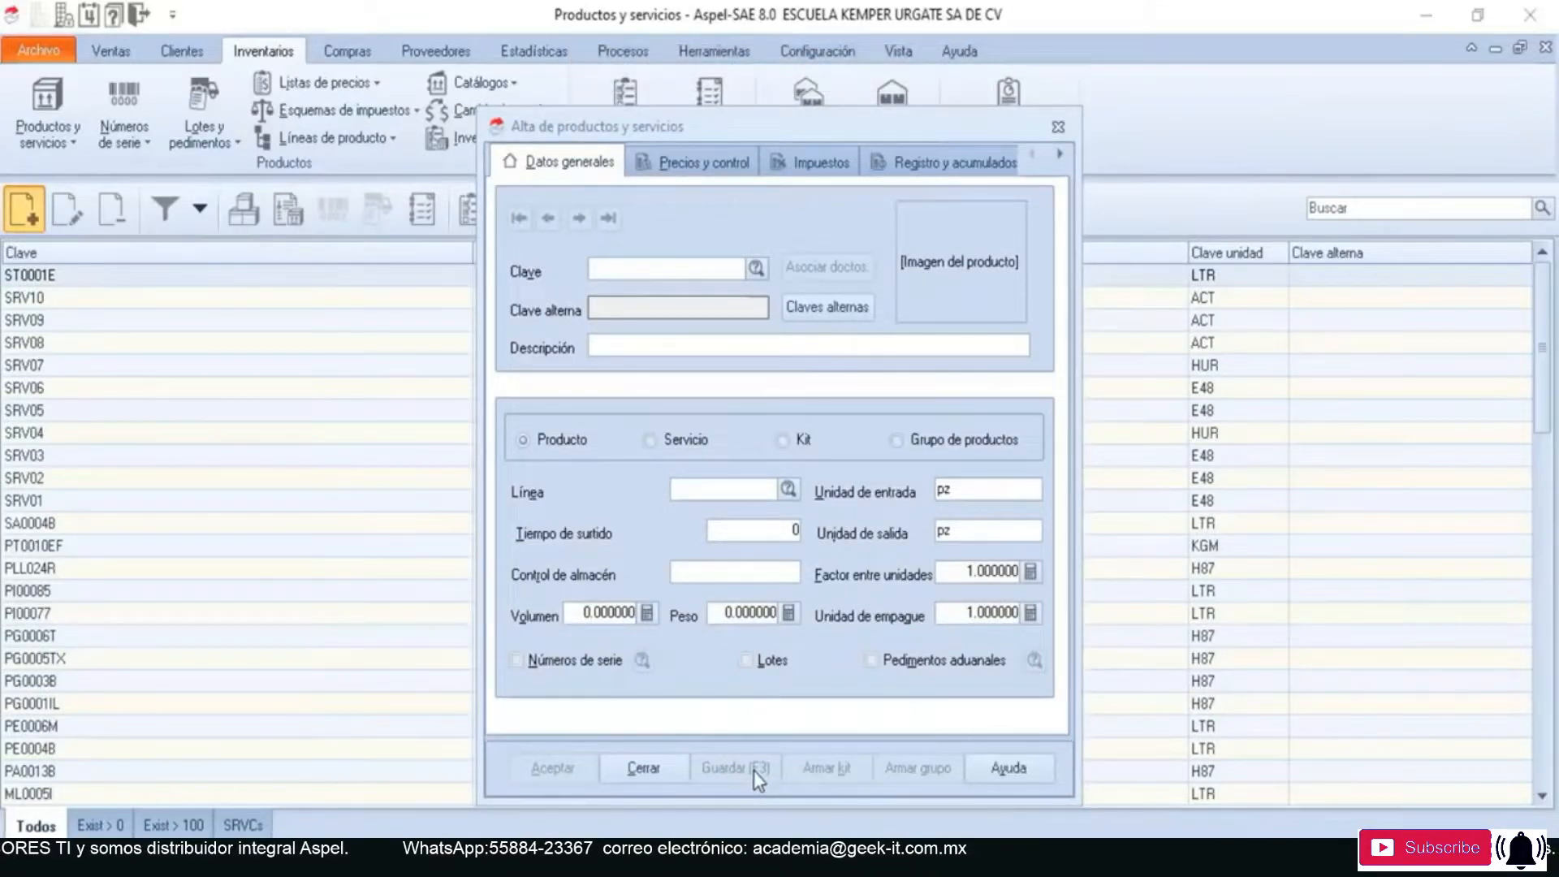
{"action": "left_click", "coordinate": [636, 768]}
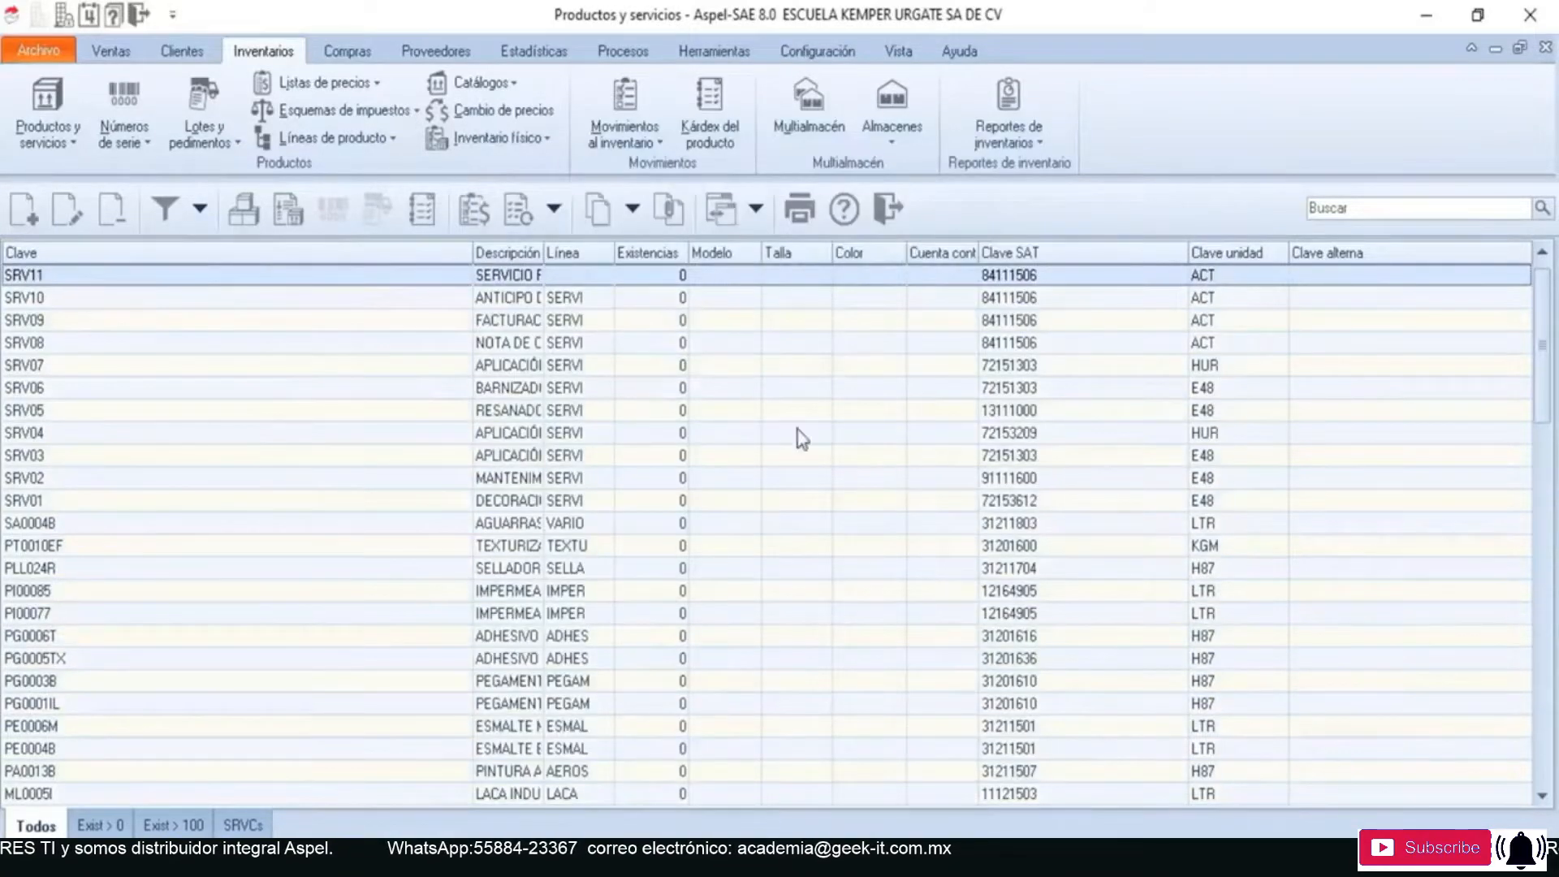
{"action": "left_click", "coordinate": [888, 209]}
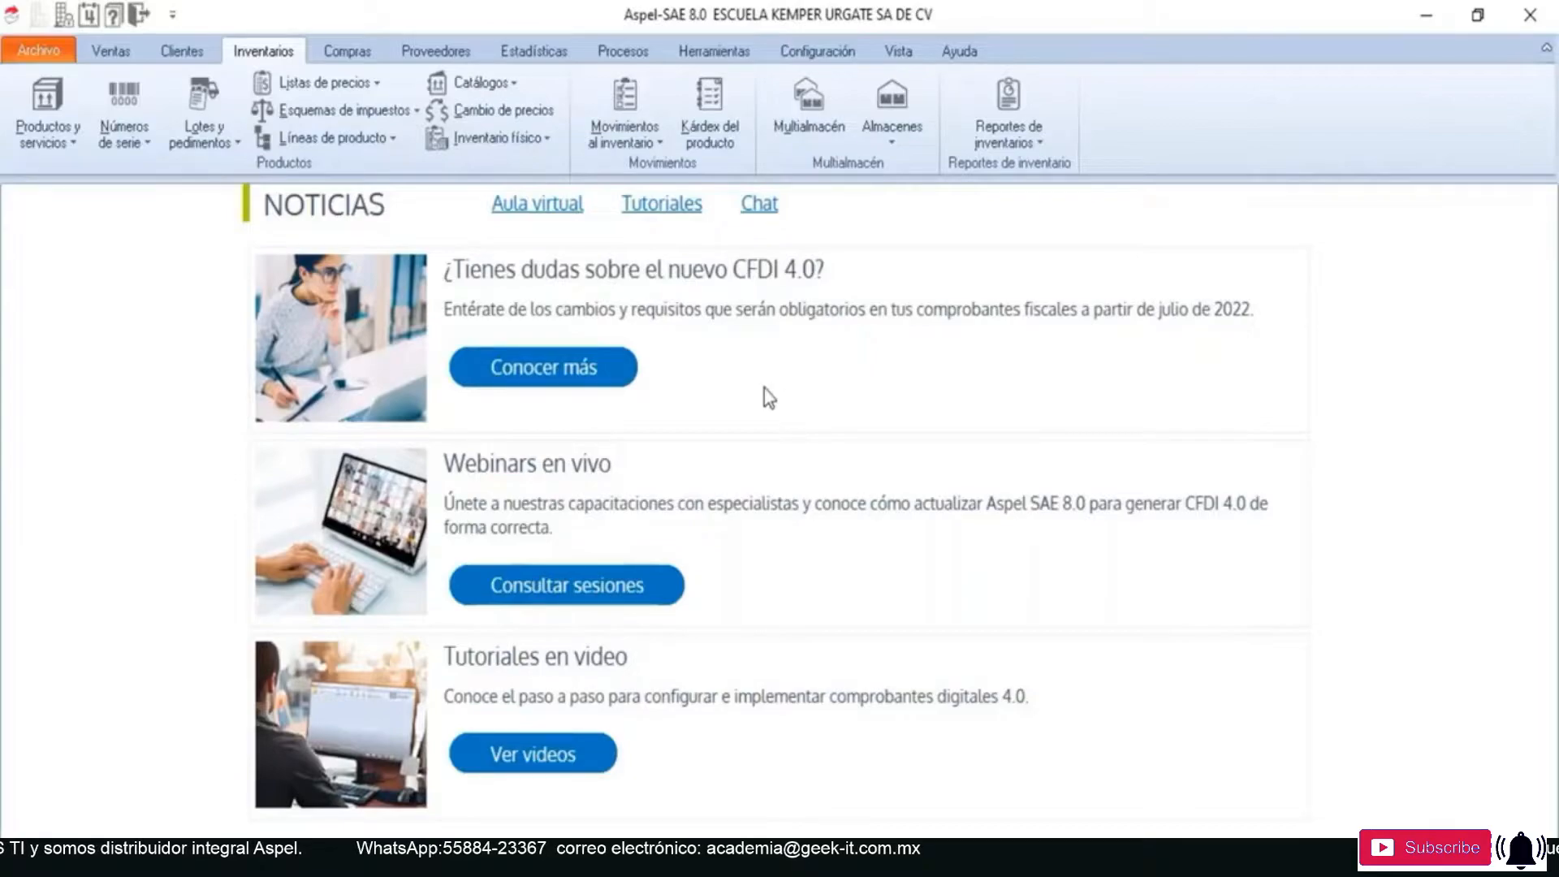
- Open the PUBLICO EN GENERAL record in the customer catalogue and check its name and general data
{"action": "left_click", "coordinate": [180, 58]}
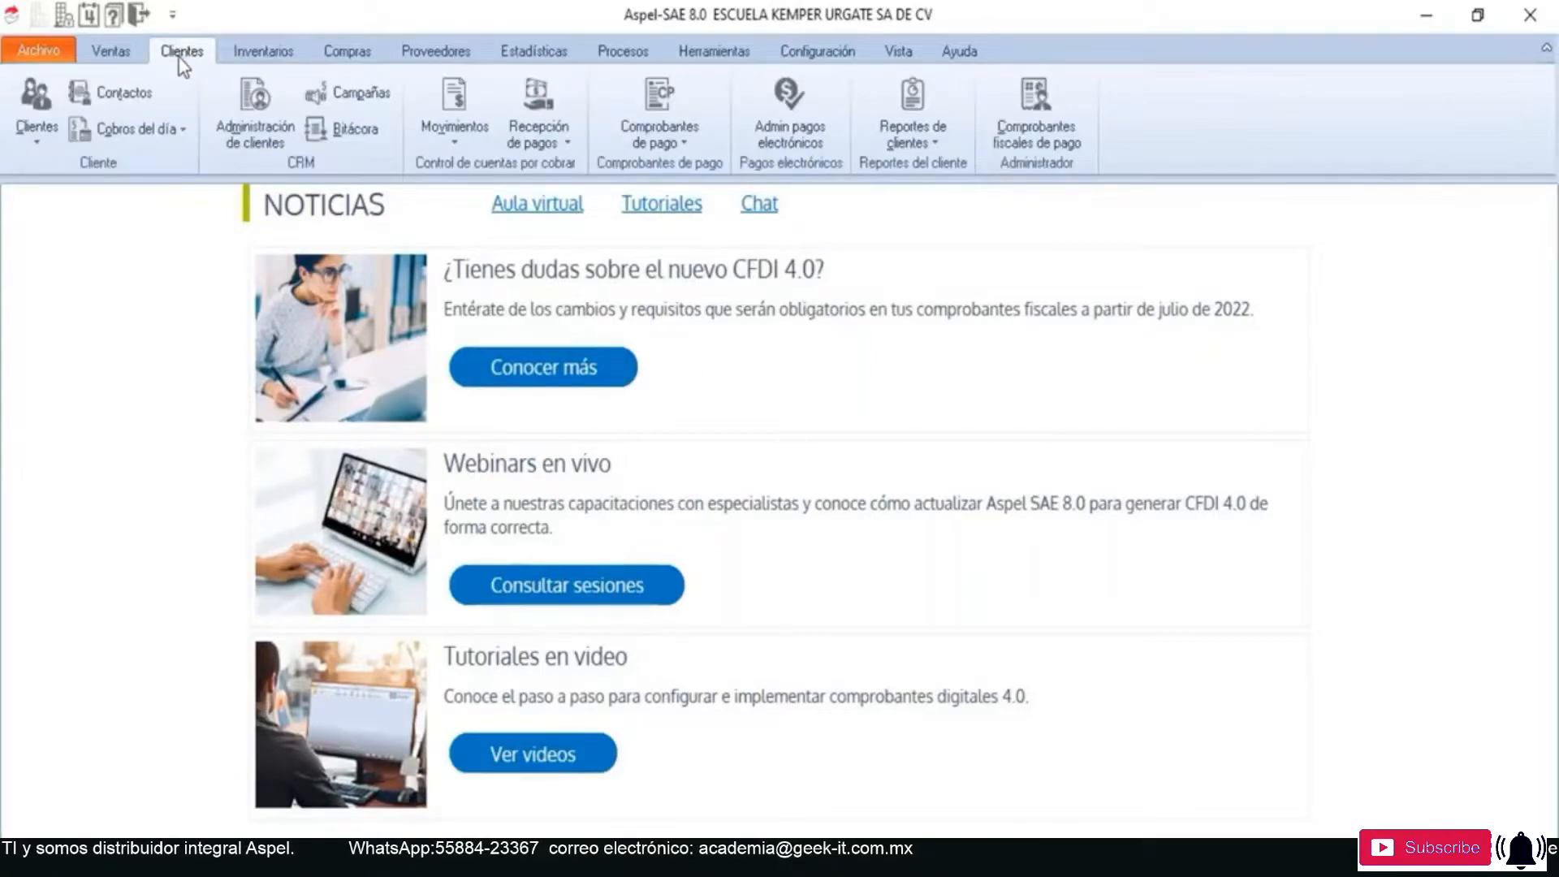
{"action": "left_click", "coordinate": [33, 109]}
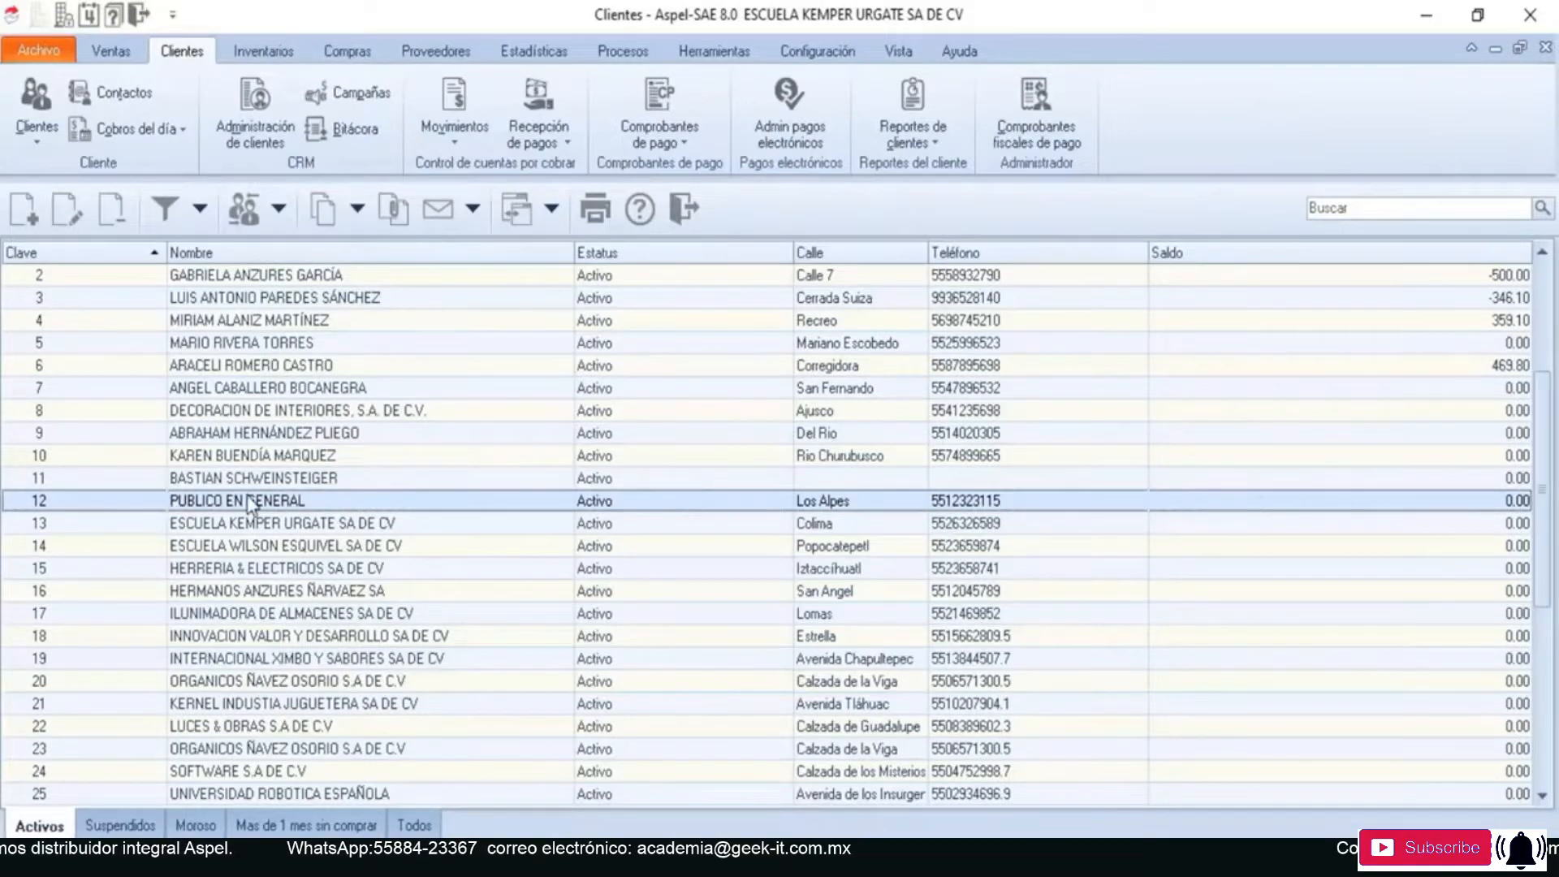
{"action": "left_click", "coordinate": [65, 208]}
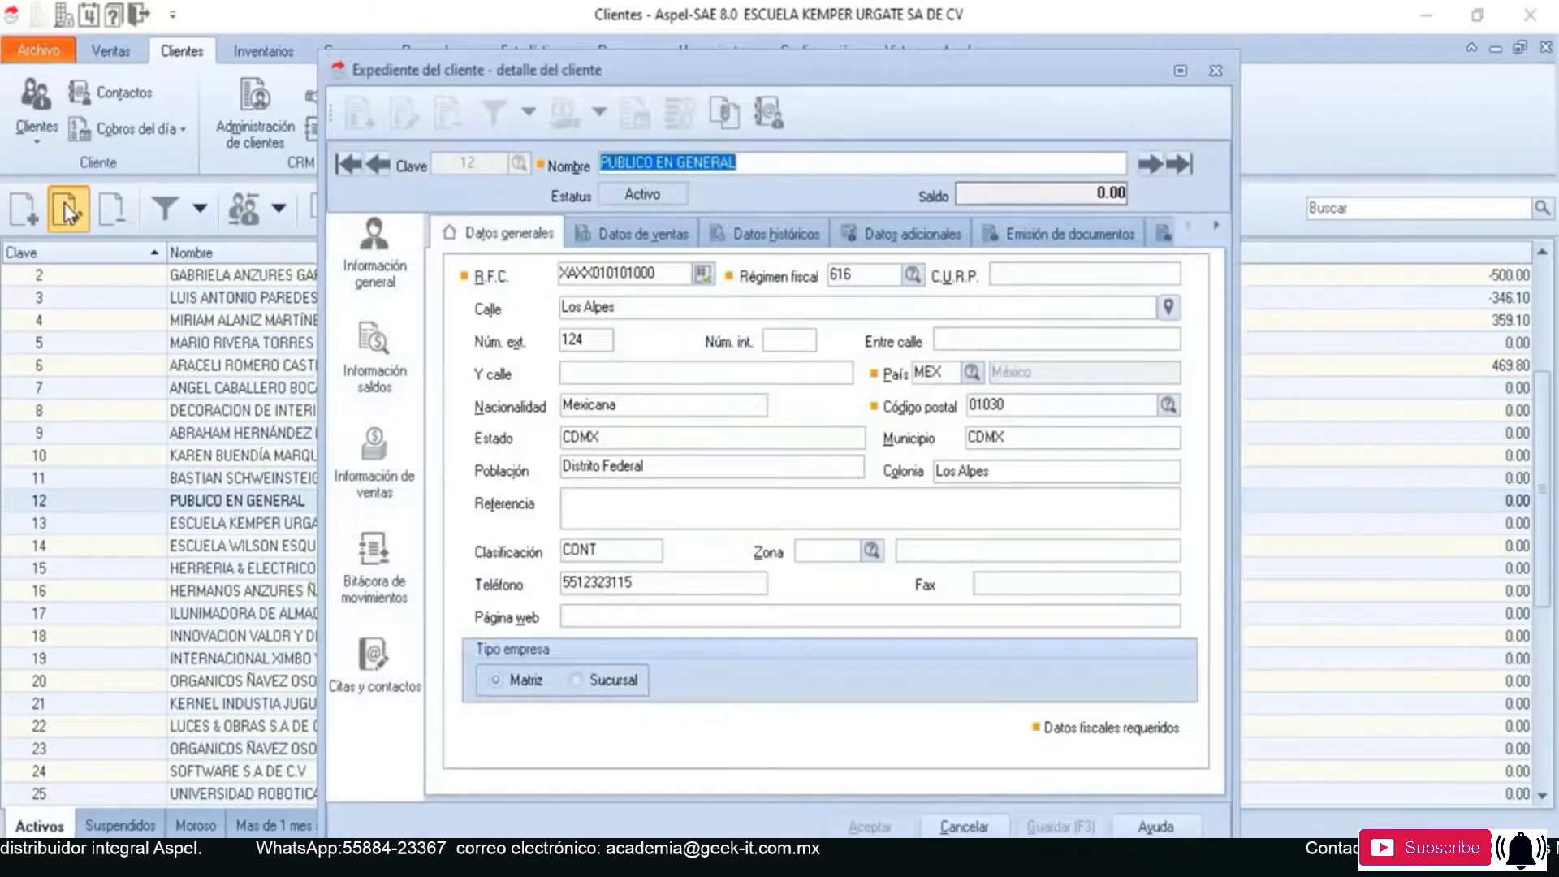
{"action": "left_click", "coordinate": [762, 162]}
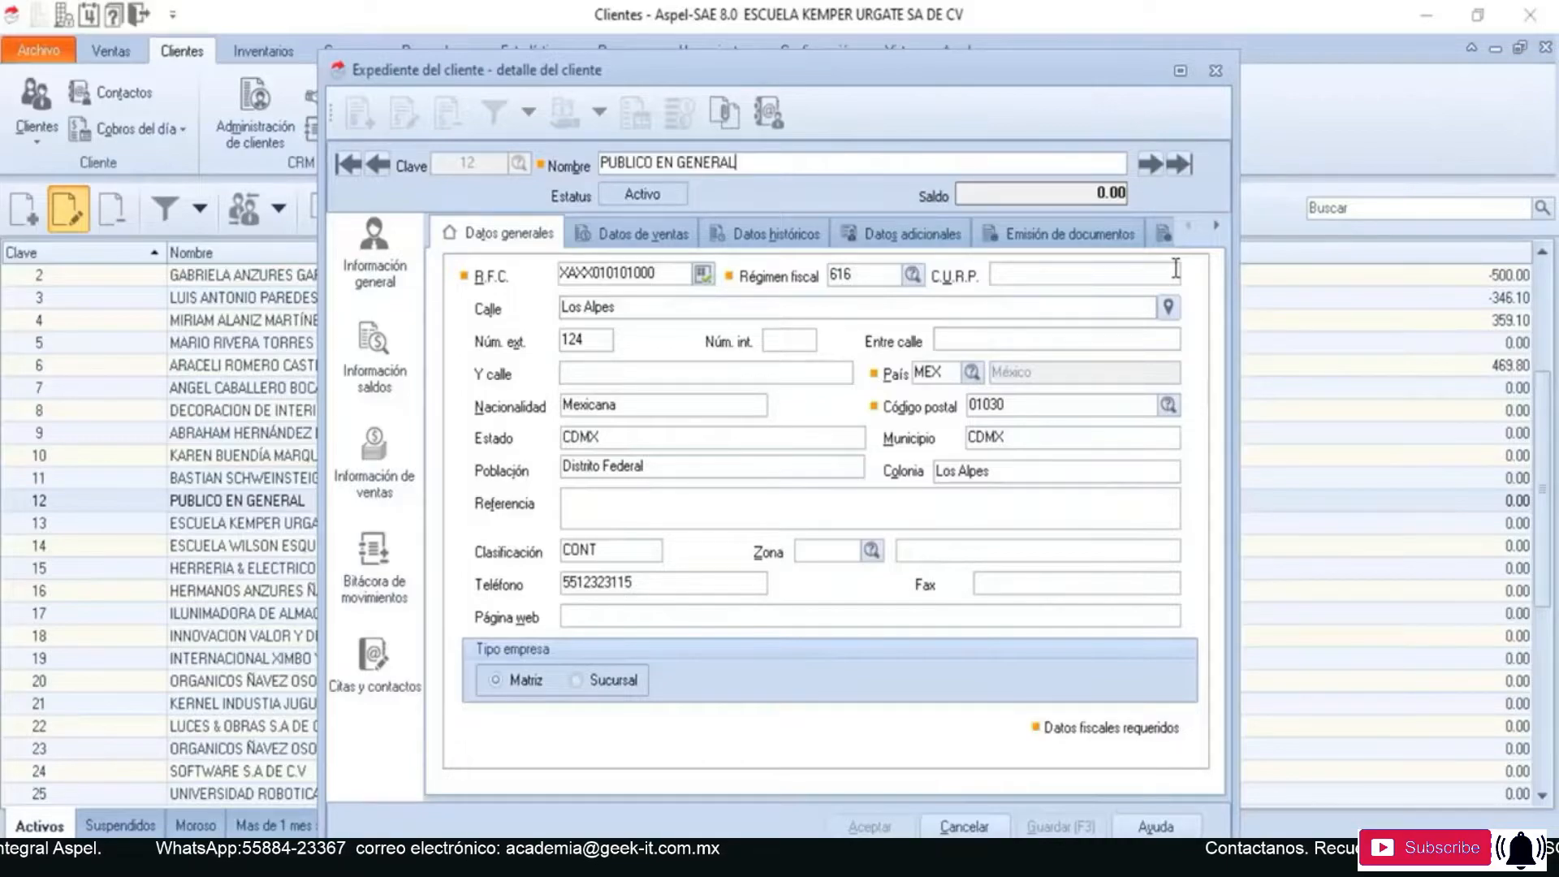
- Review the customer's SAT payment method, CFDI use and general data, then close the record and the customer catalogue
{"action": "left_click", "coordinate": [1218, 225]}
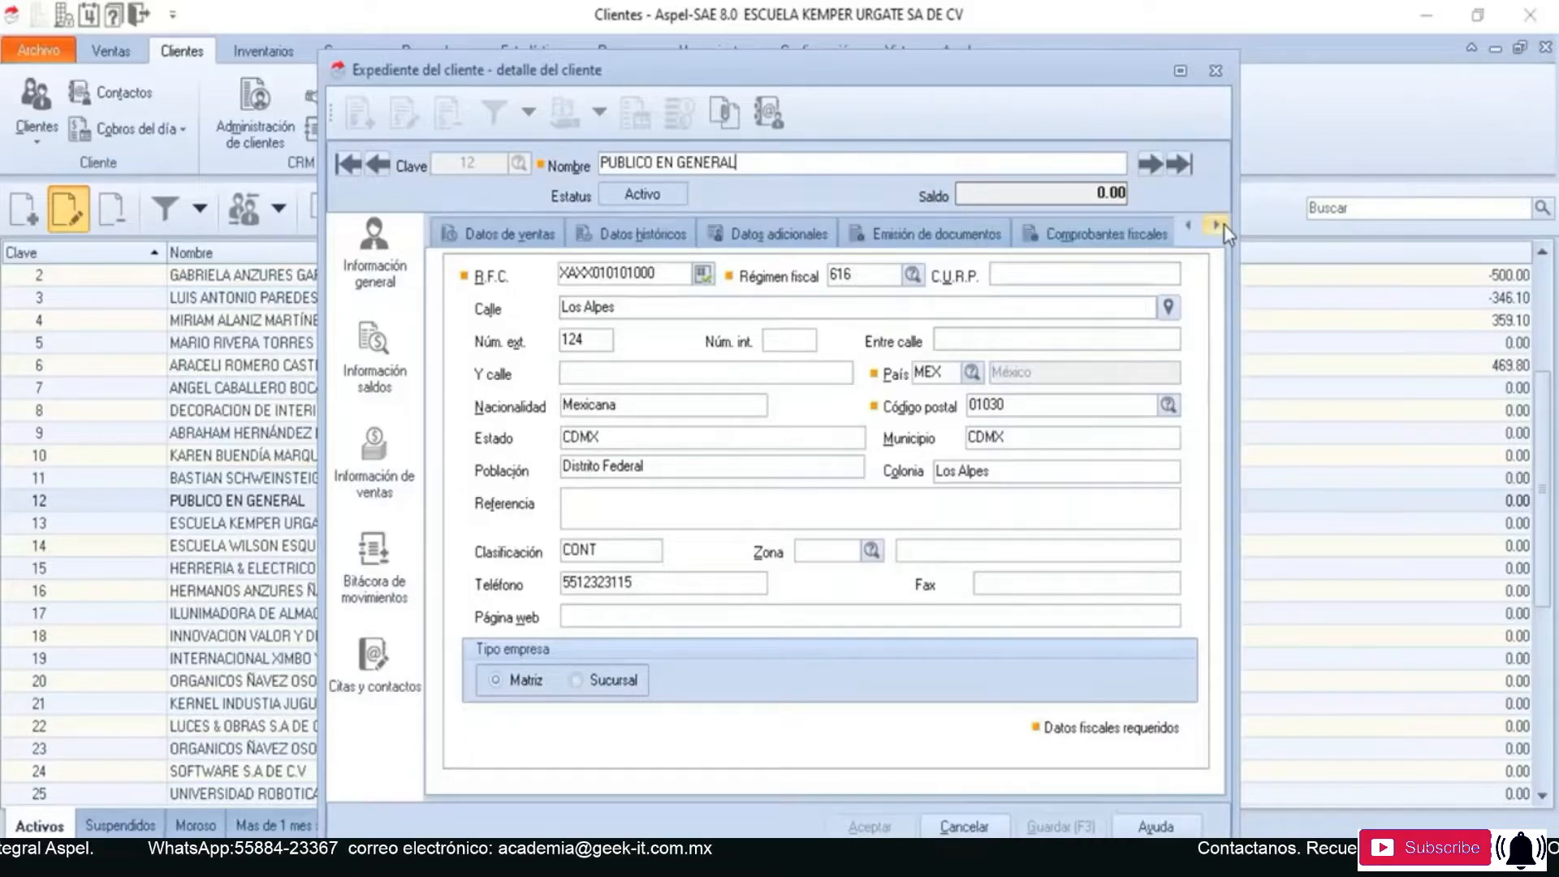
{"action": "left_click", "coordinate": [1218, 226]}
{"action": "left_click", "coordinate": [1218, 226]}
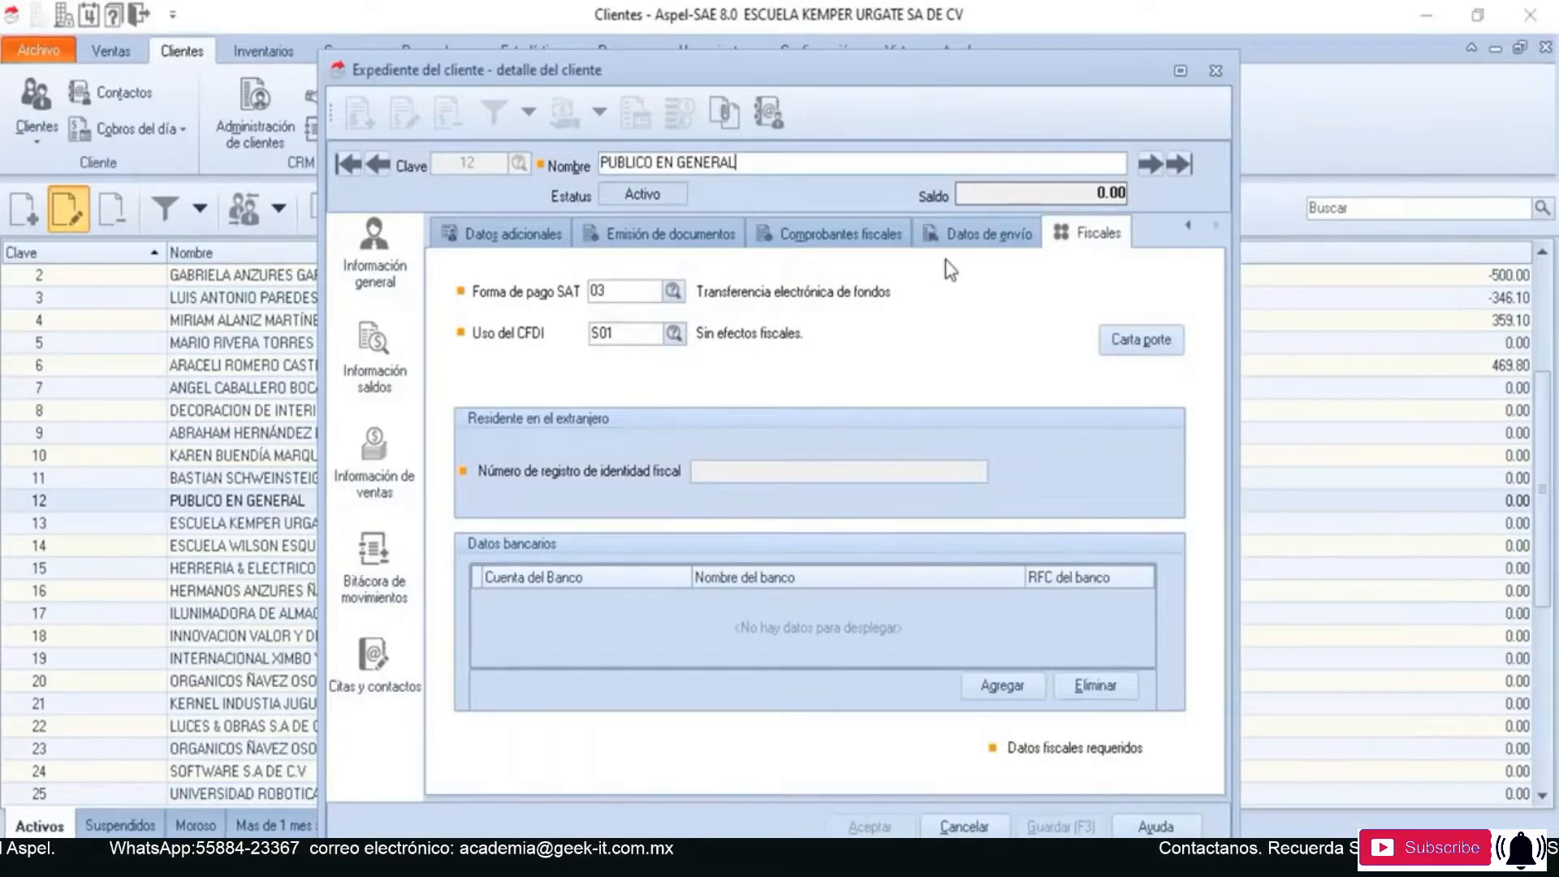
{"action": "left_click", "coordinate": [1189, 226]}
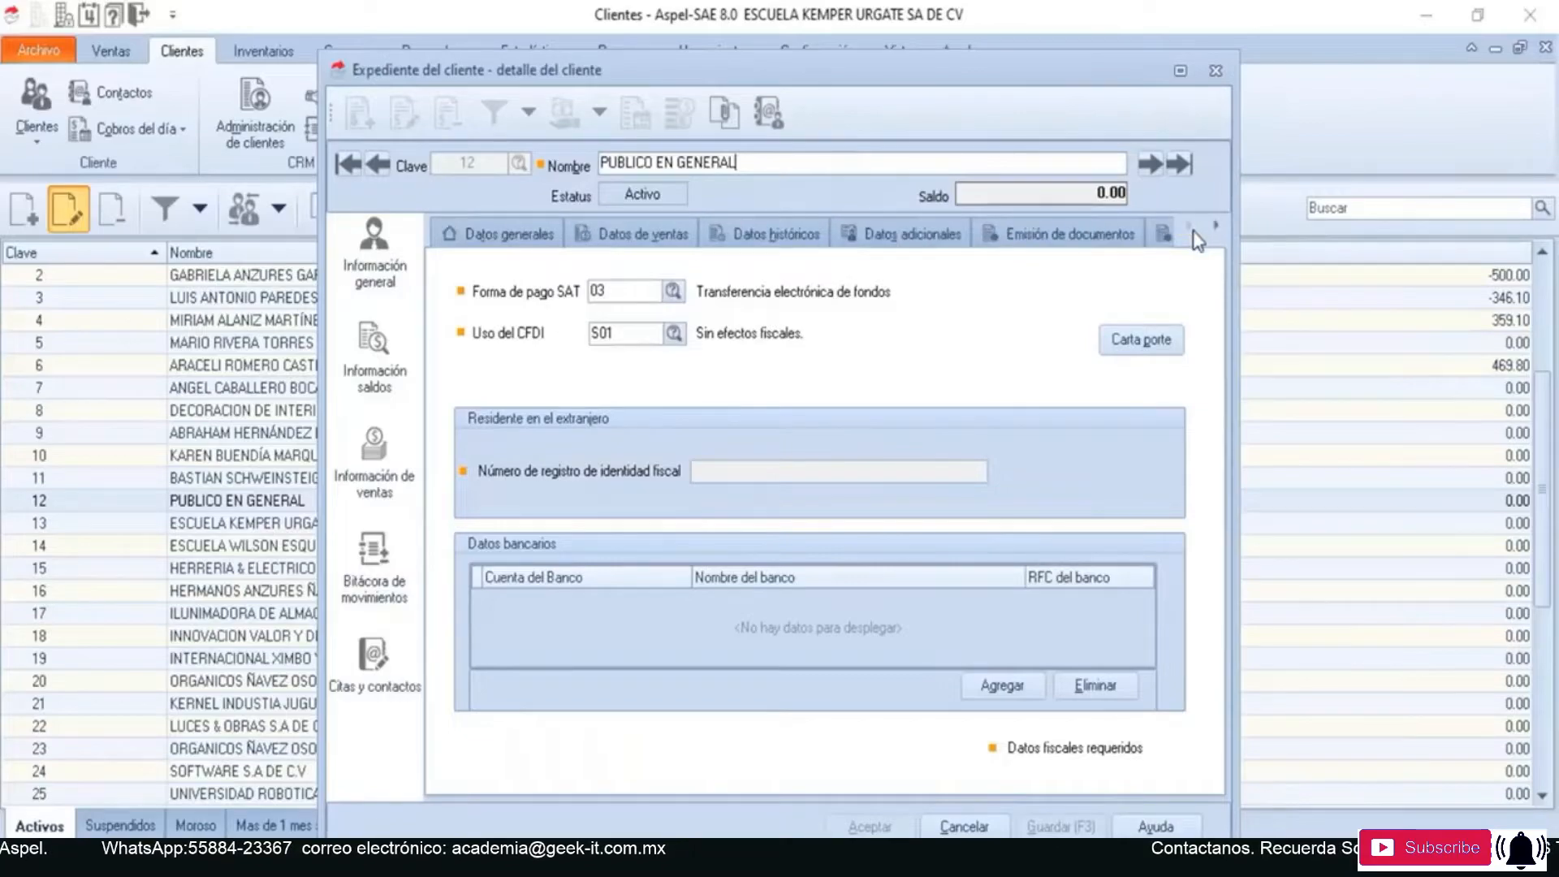
{"action": "left_click", "coordinate": [549, 234]}
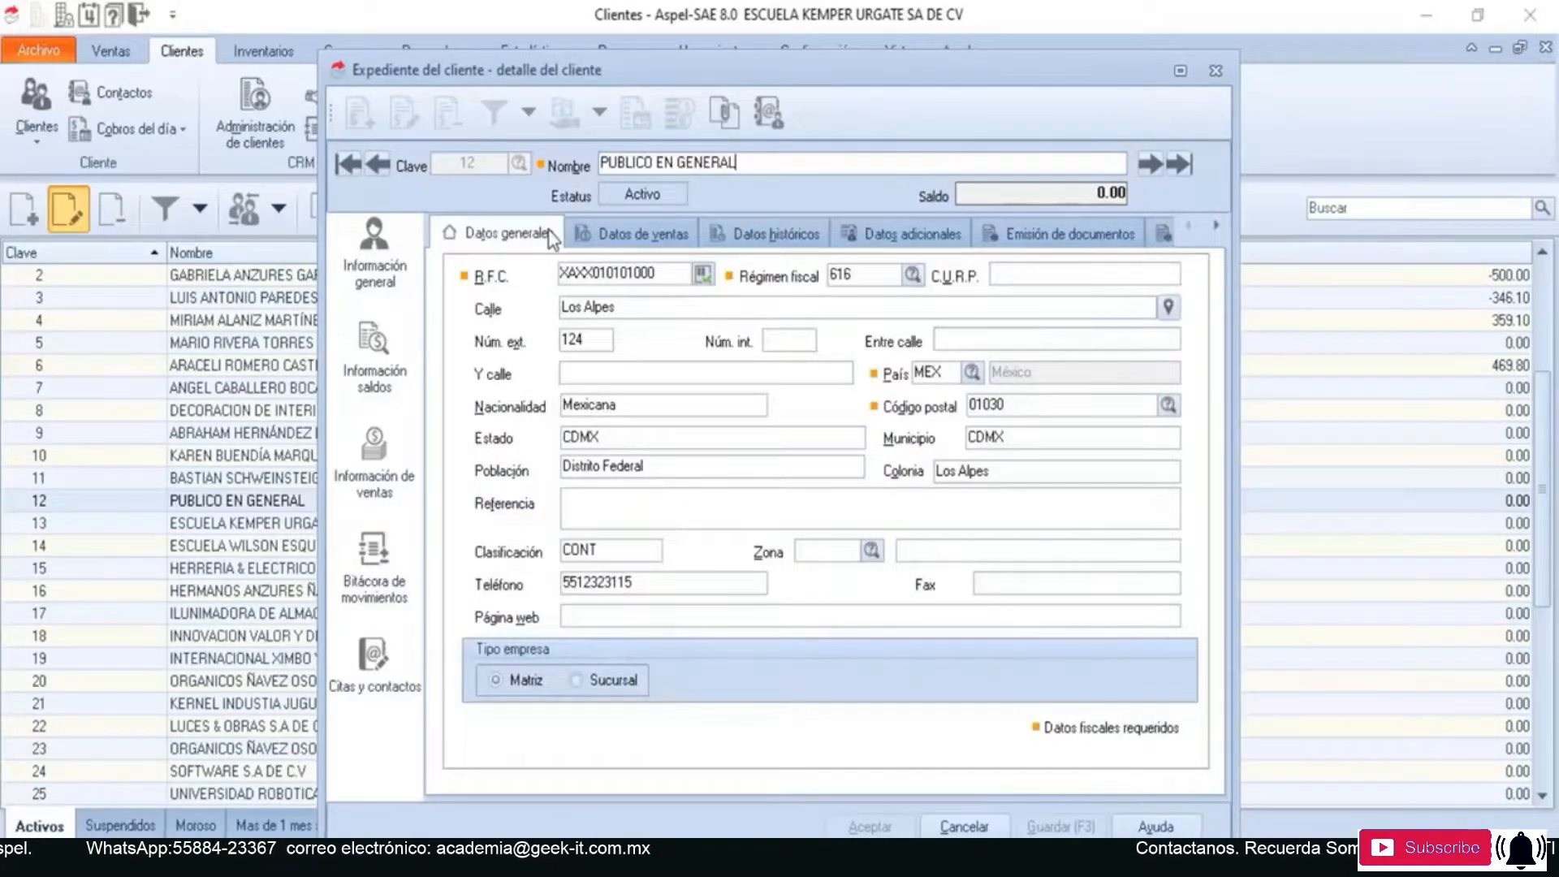
{"action": "left_click", "coordinate": [1216, 70]}
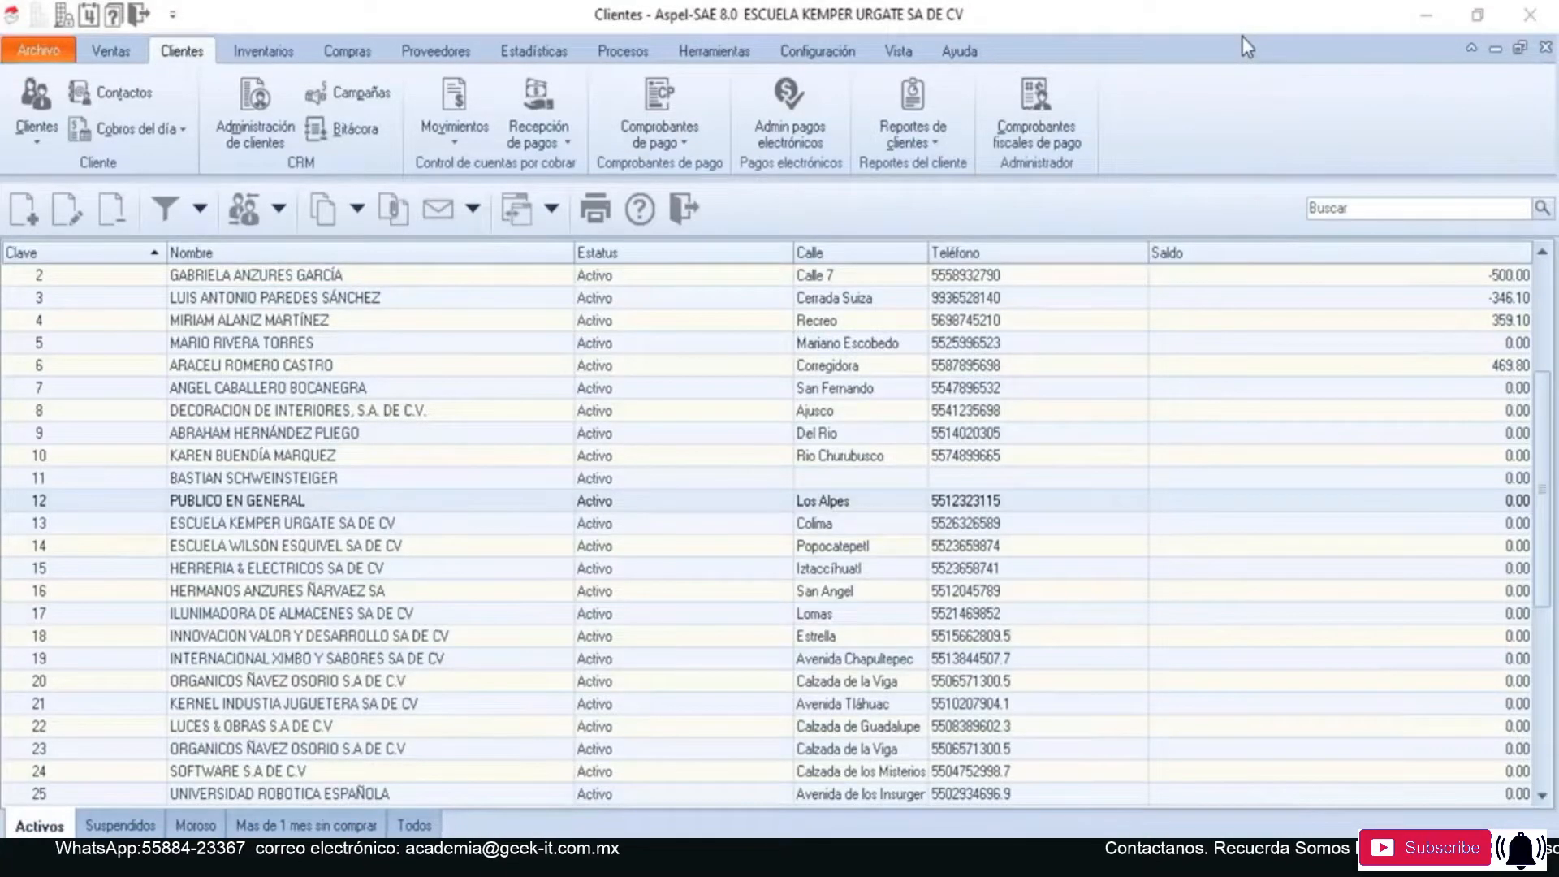
{"action": "left_click", "coordinate": [687, 208]}
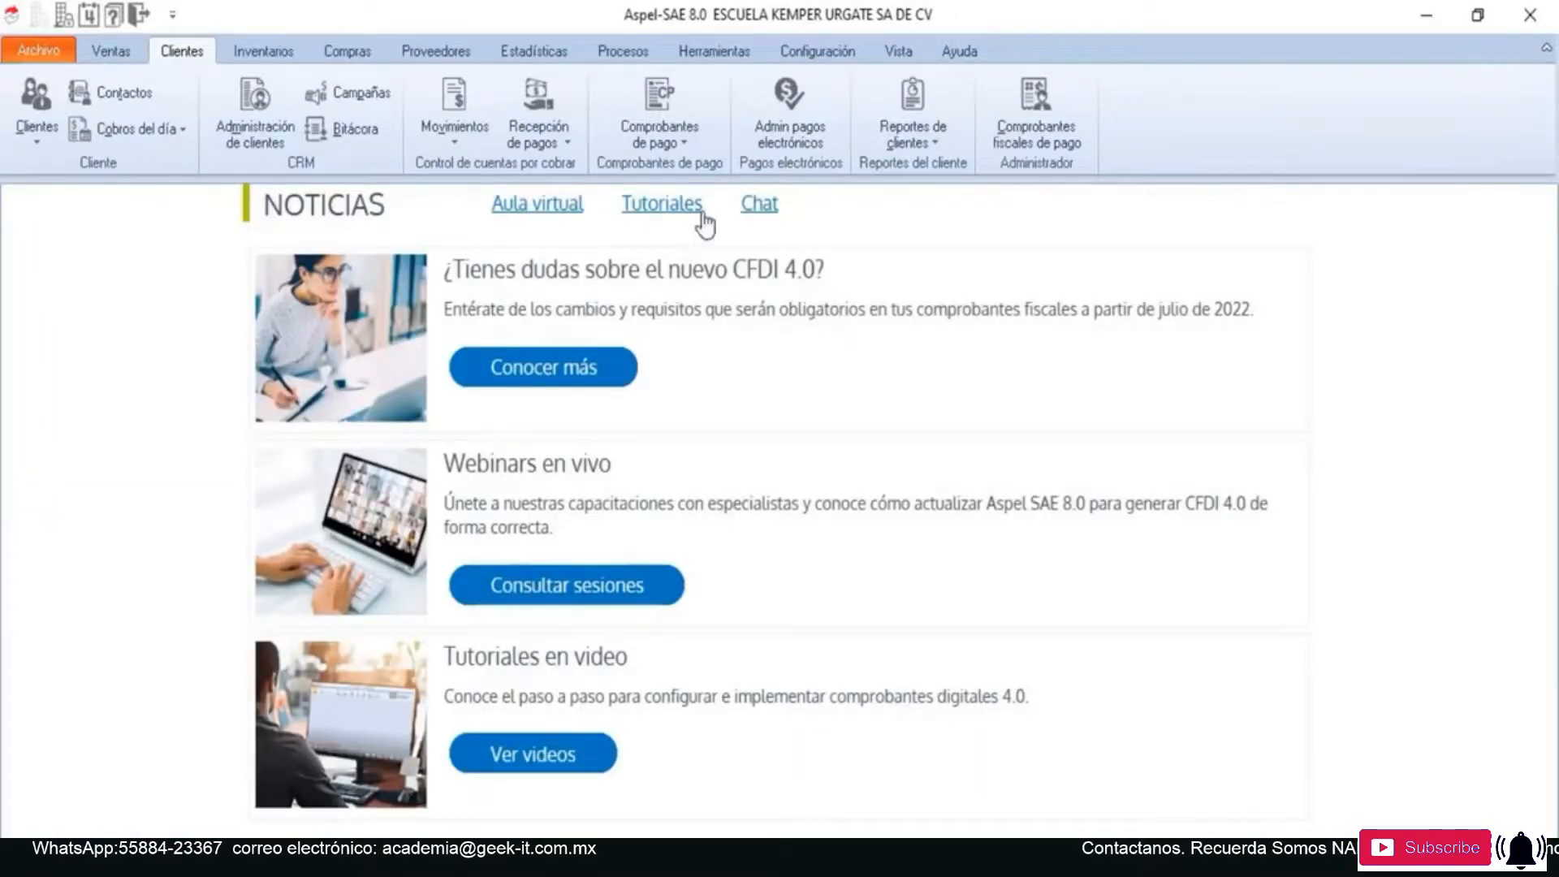
- Open the system parameters and display the fiscal settings for electronic invoicing (Factura electrónica)
{"action": "left_click", "coordinate": [820, 52]}
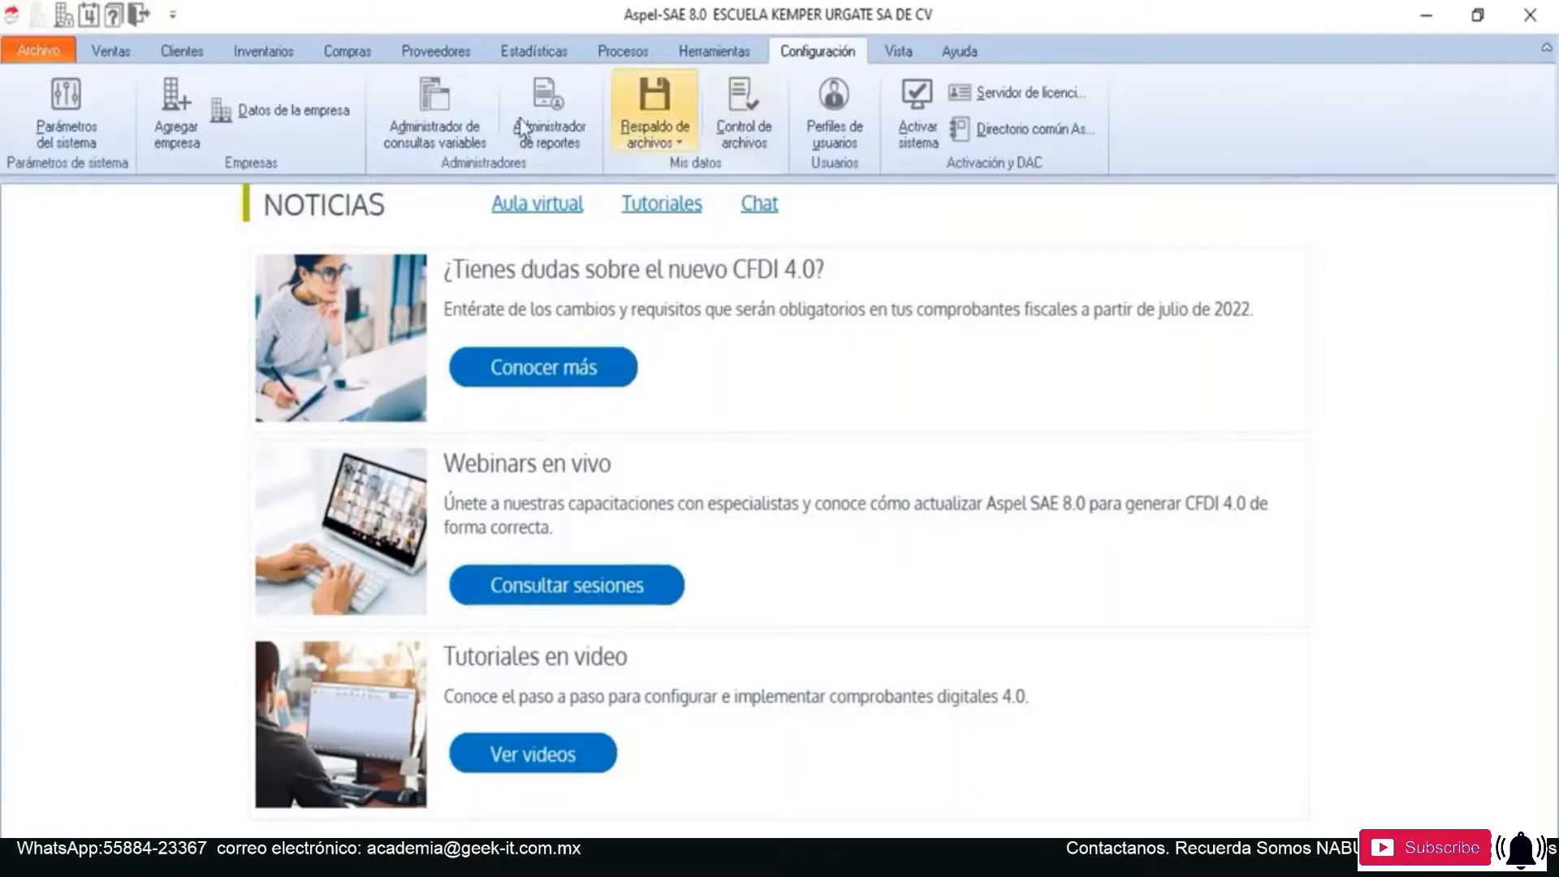
{"action": "left_click", "coordinate": [78, 135]}
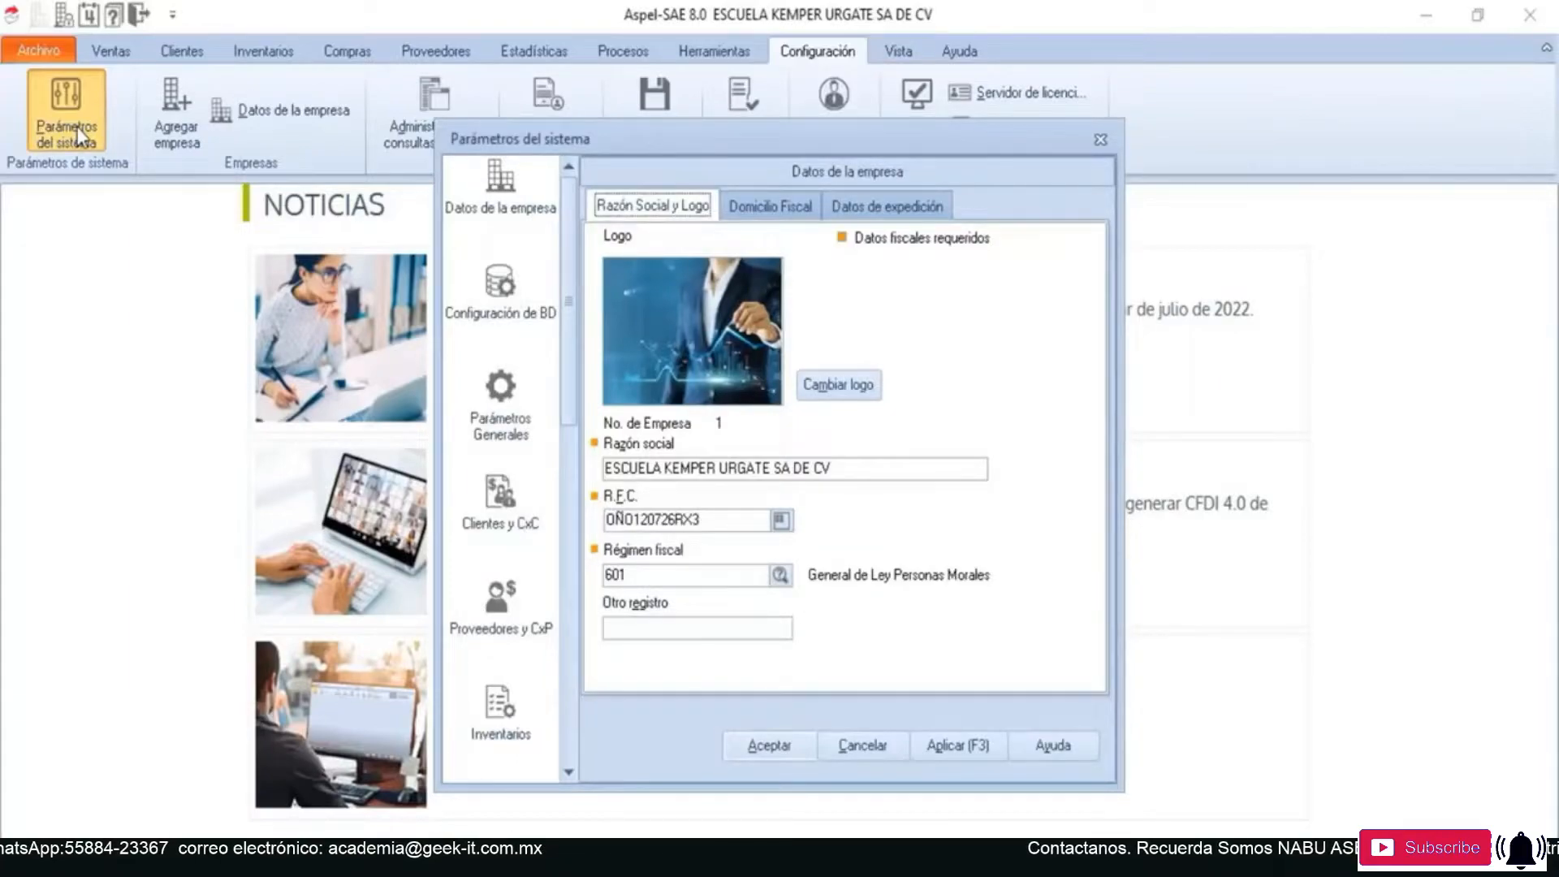
{"action": "left_click_drag", "start_coordinate": [568, 362], "coordinate": [562, 558]}
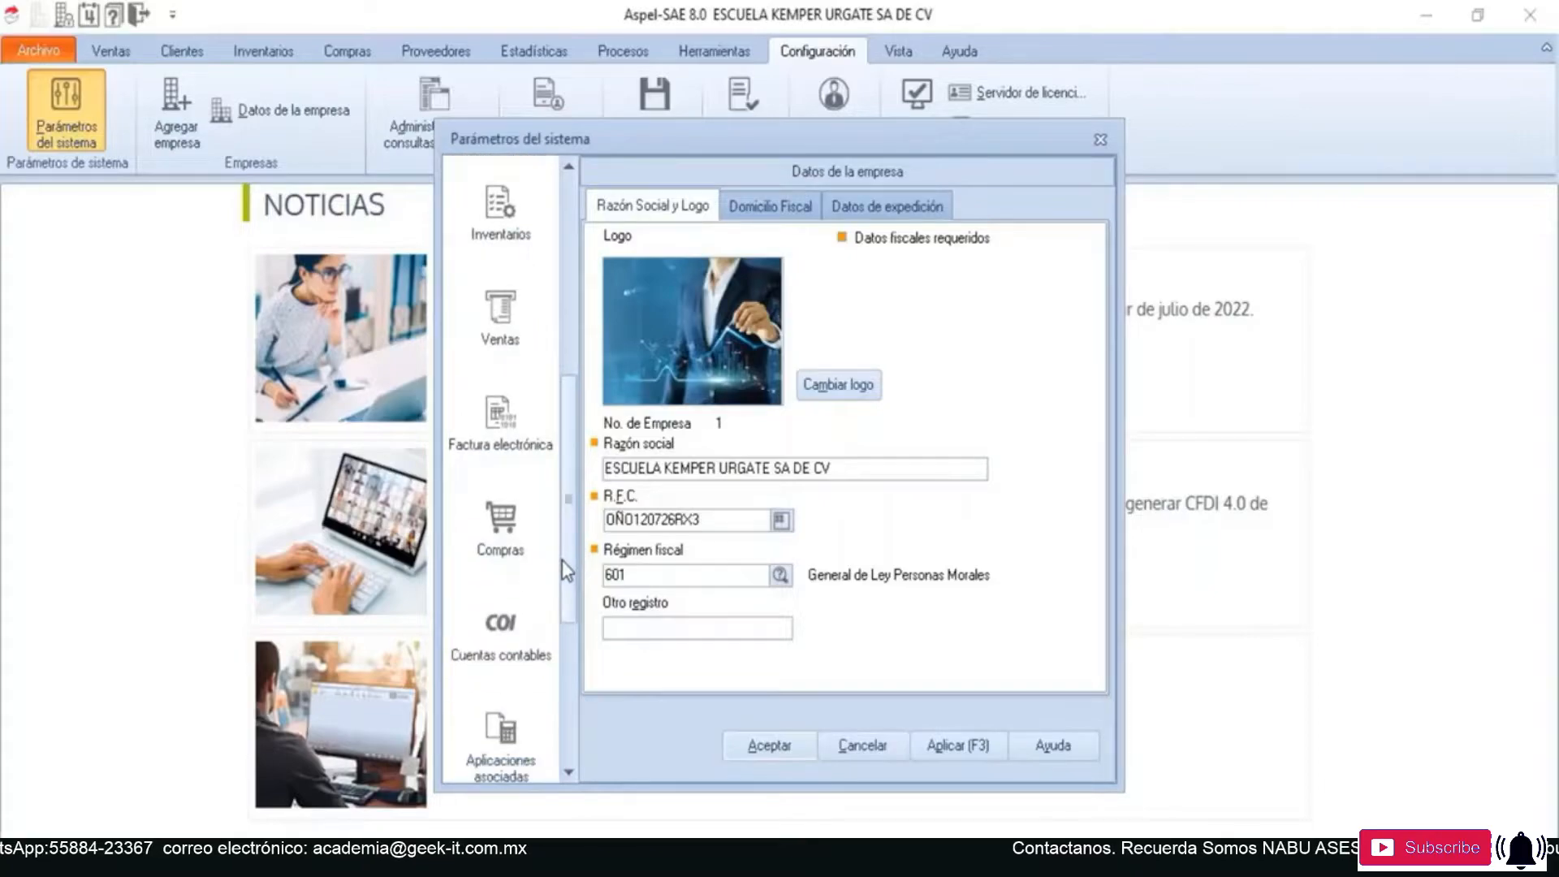
{"action": "left_click", "coordinate": [522, 430]}
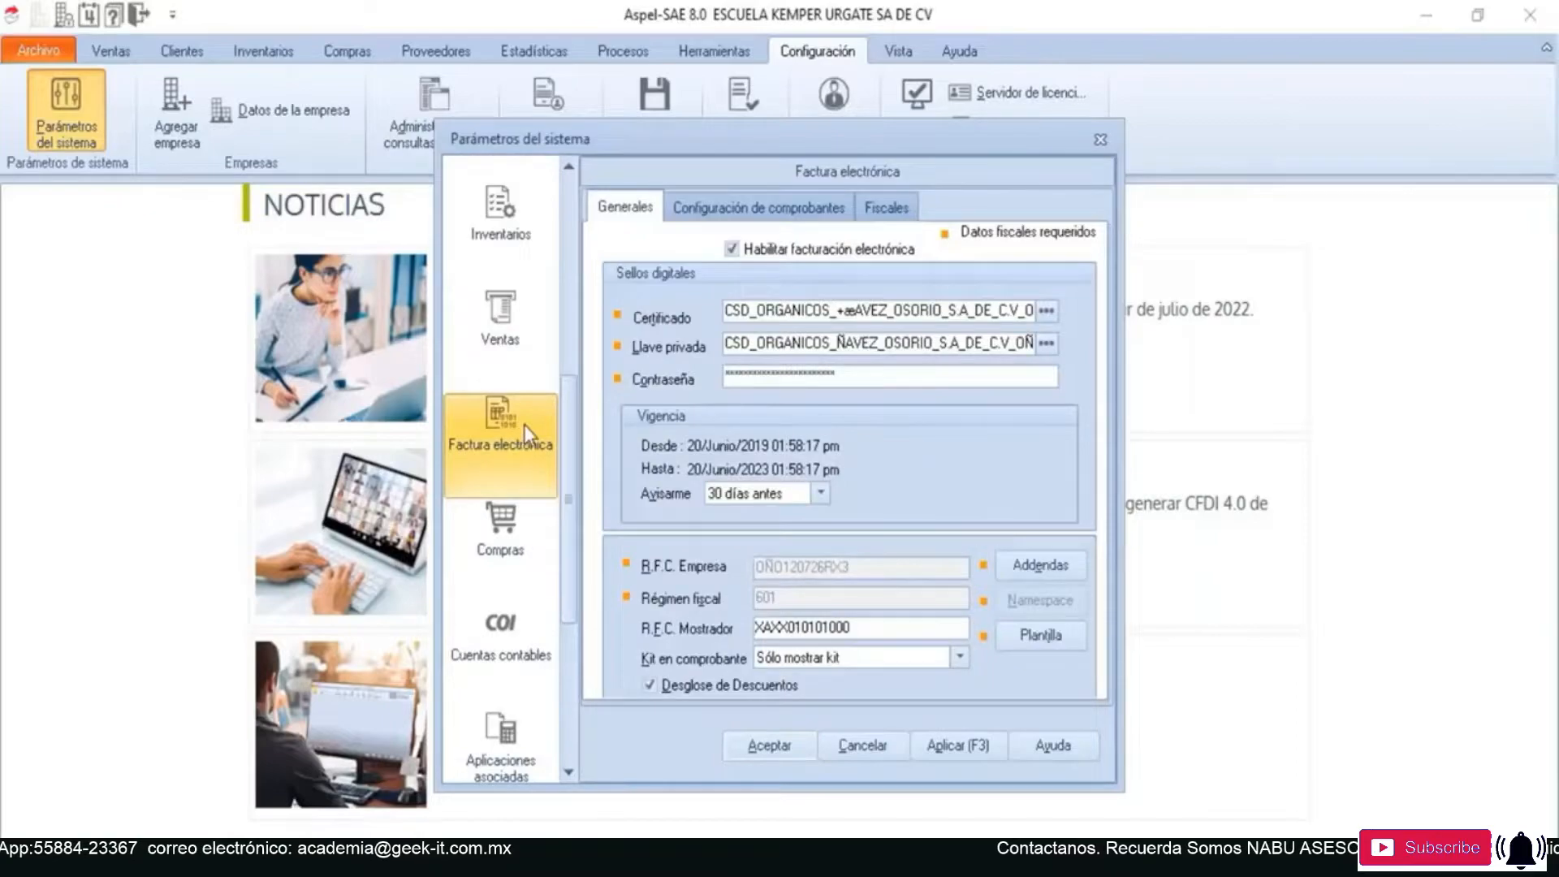
{"action": "left_click", "coordinate": [899, 210]}
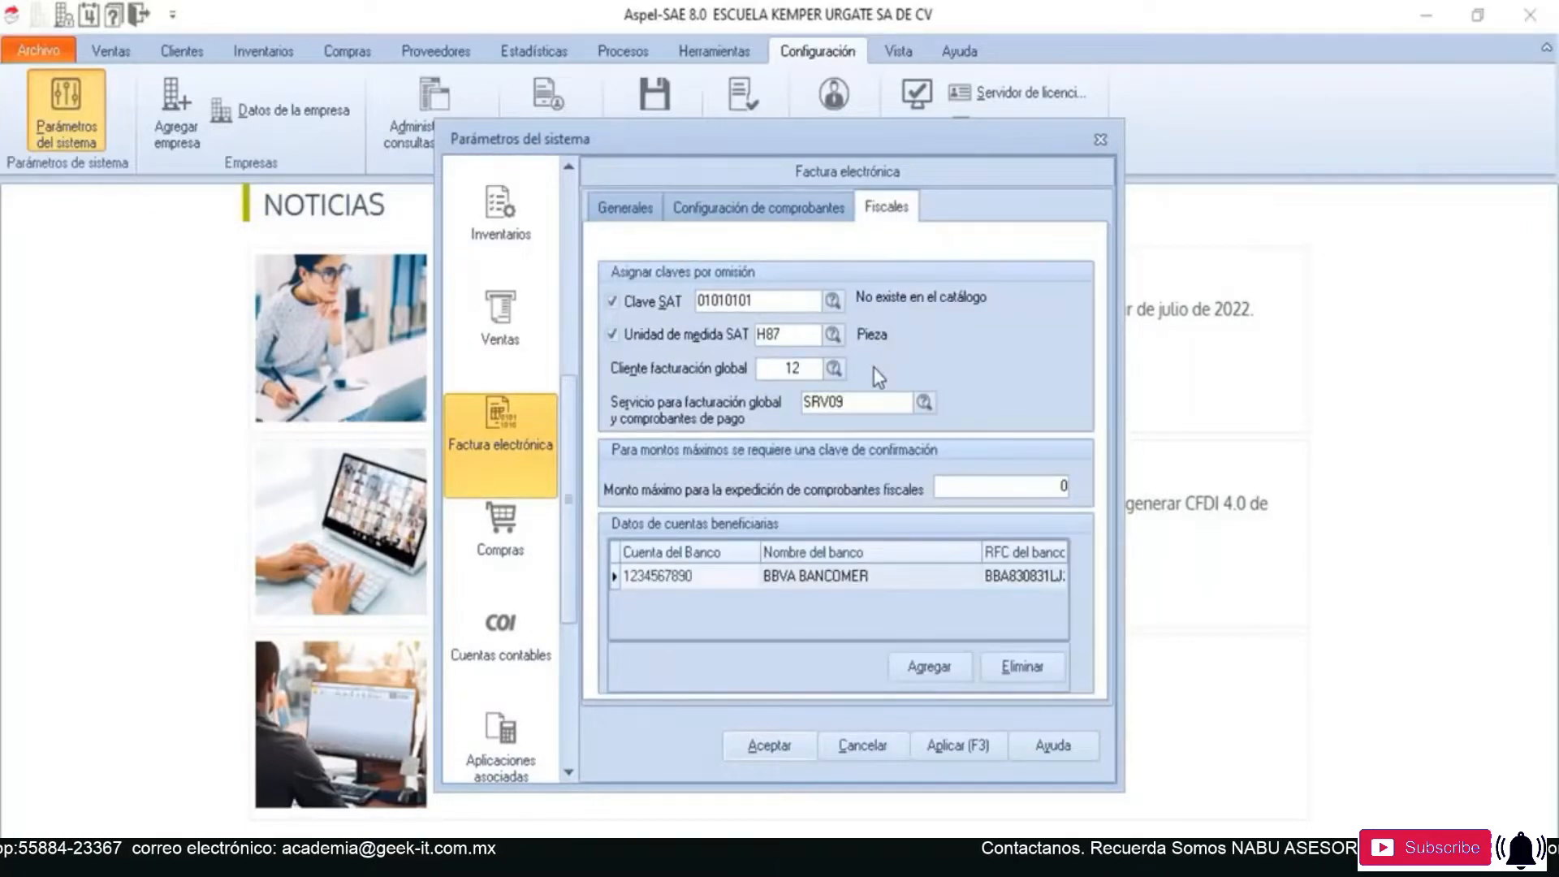
- Select customer 12, PUBLICO EN GENERAL, as the global invoicing customer (Cliente facturación global)
{"action": "left_click", "coordinate": [834, 369]}
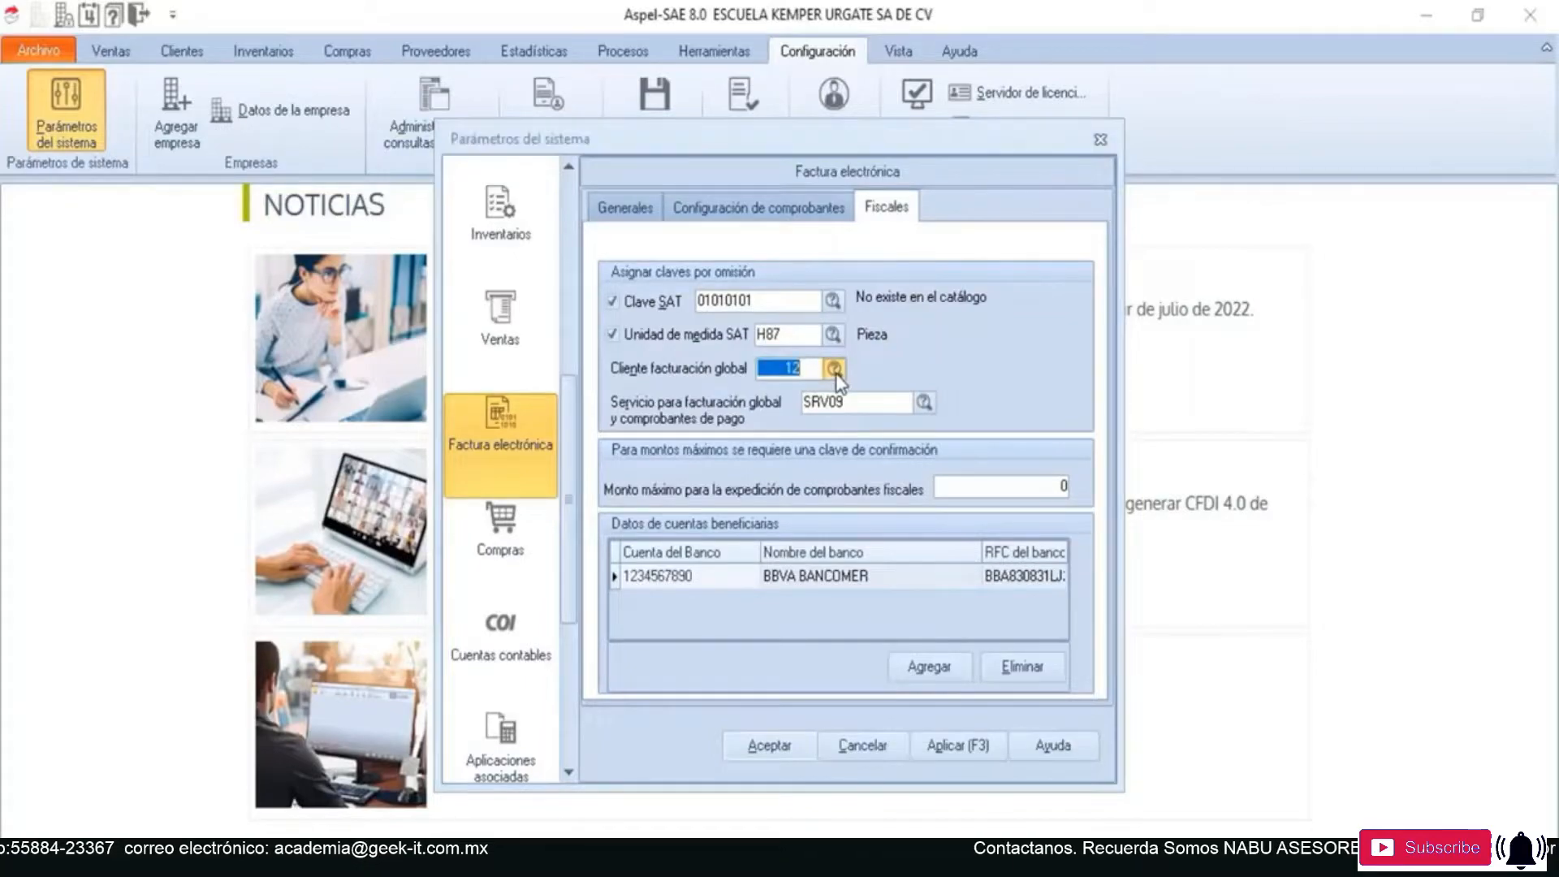
{"action": "left_click_drag", "start_coordinate": [275, 38], "coordinate": [913, 246]}
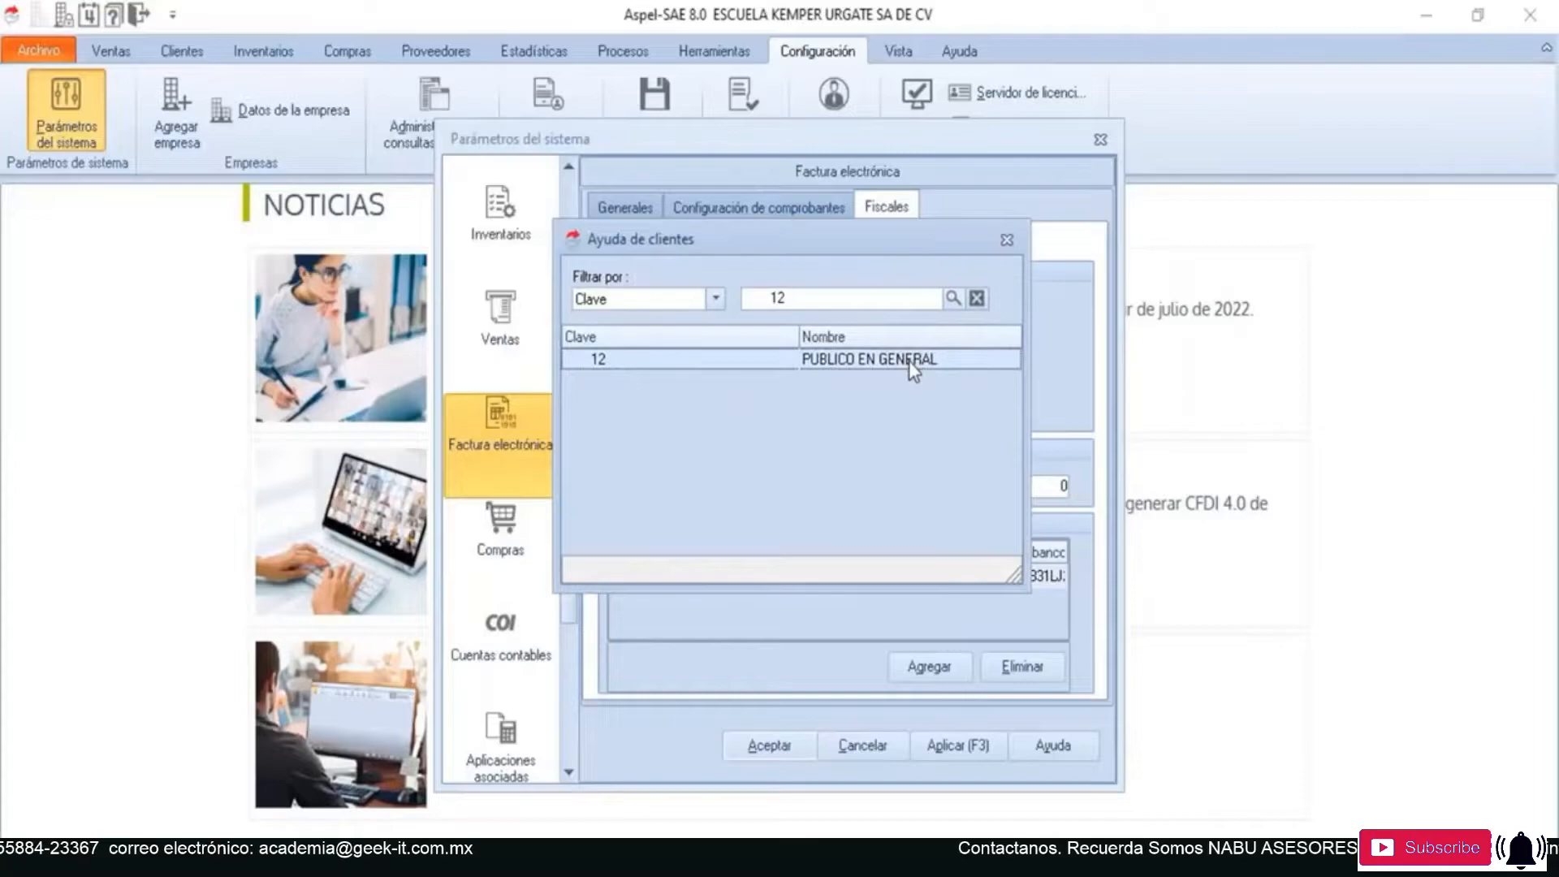
{"action": "double_click", "coordinate": [909, 360]}
{"action": "left_click", "coordinate": [901, 402]}
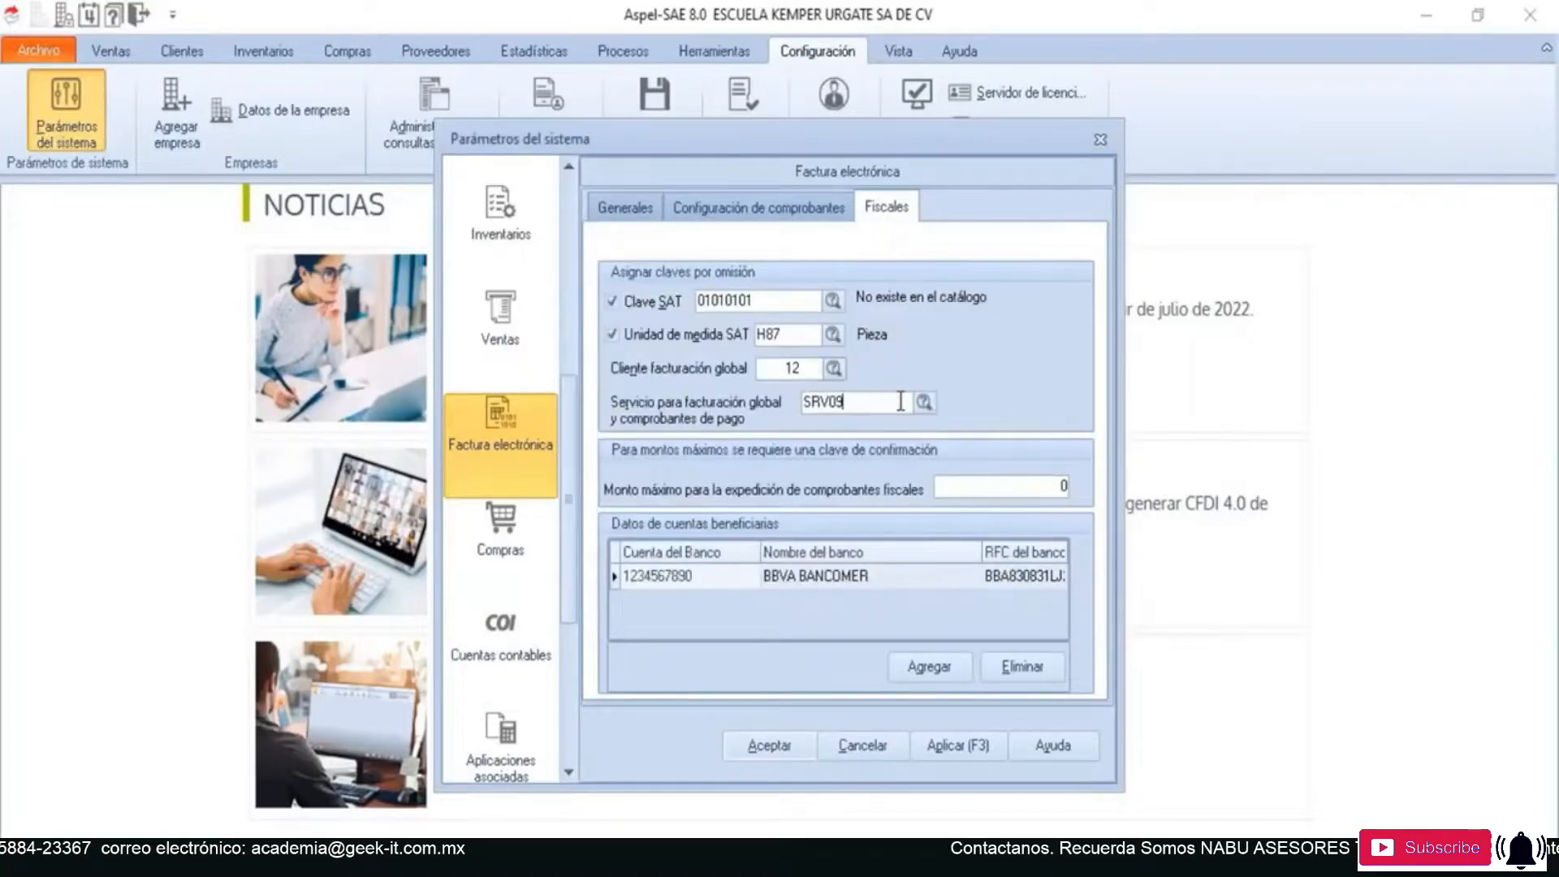
{"action": "left_click", "coordinate": [924, 403]}
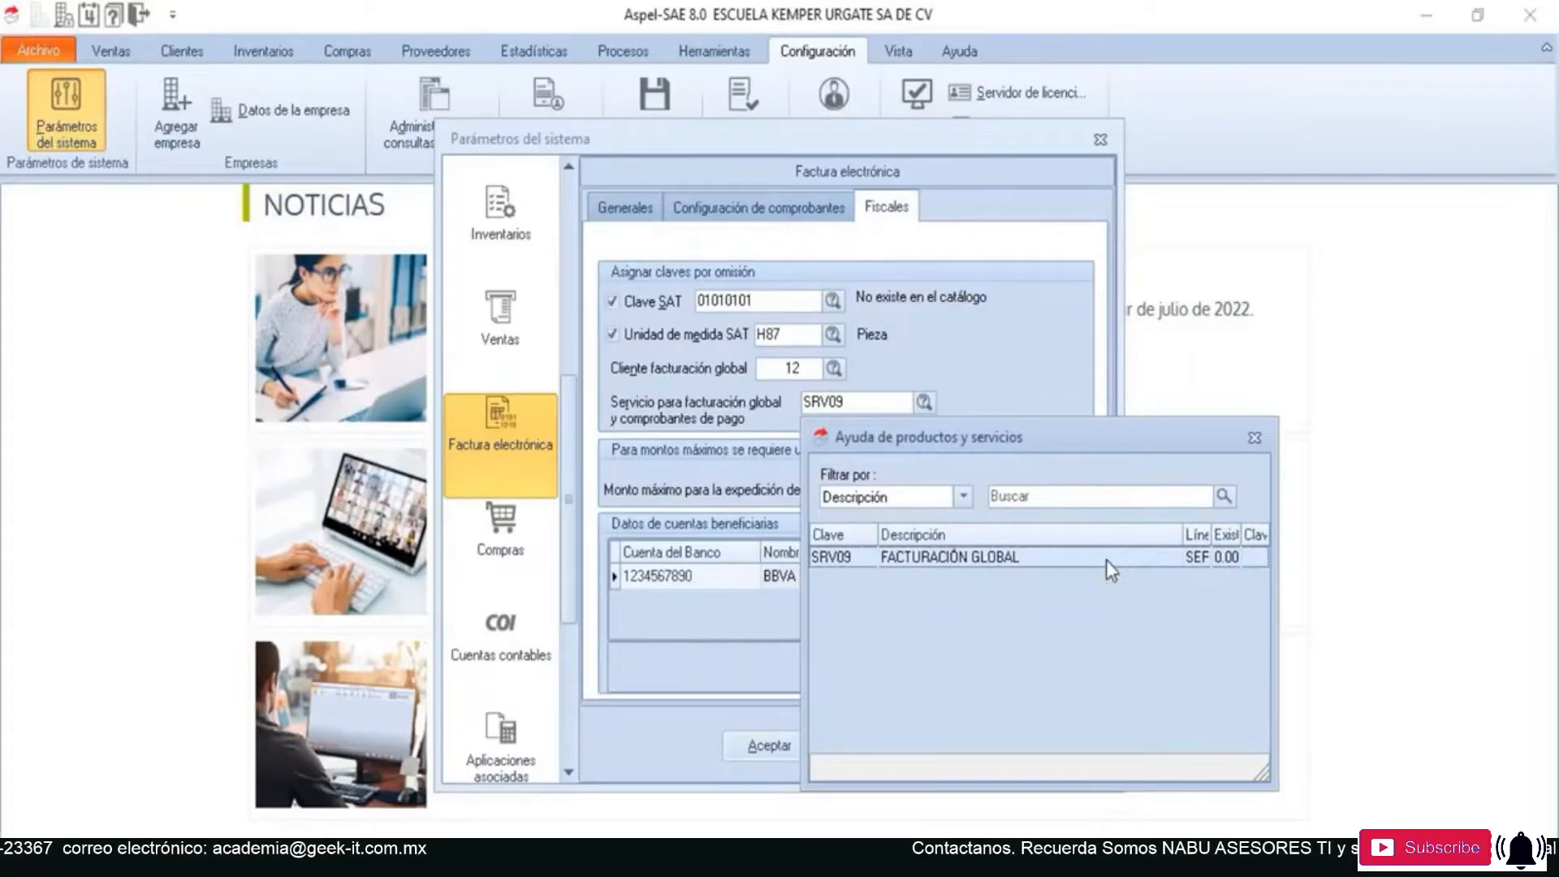
{"action": "left_click", "coordinate": [960, 497]}
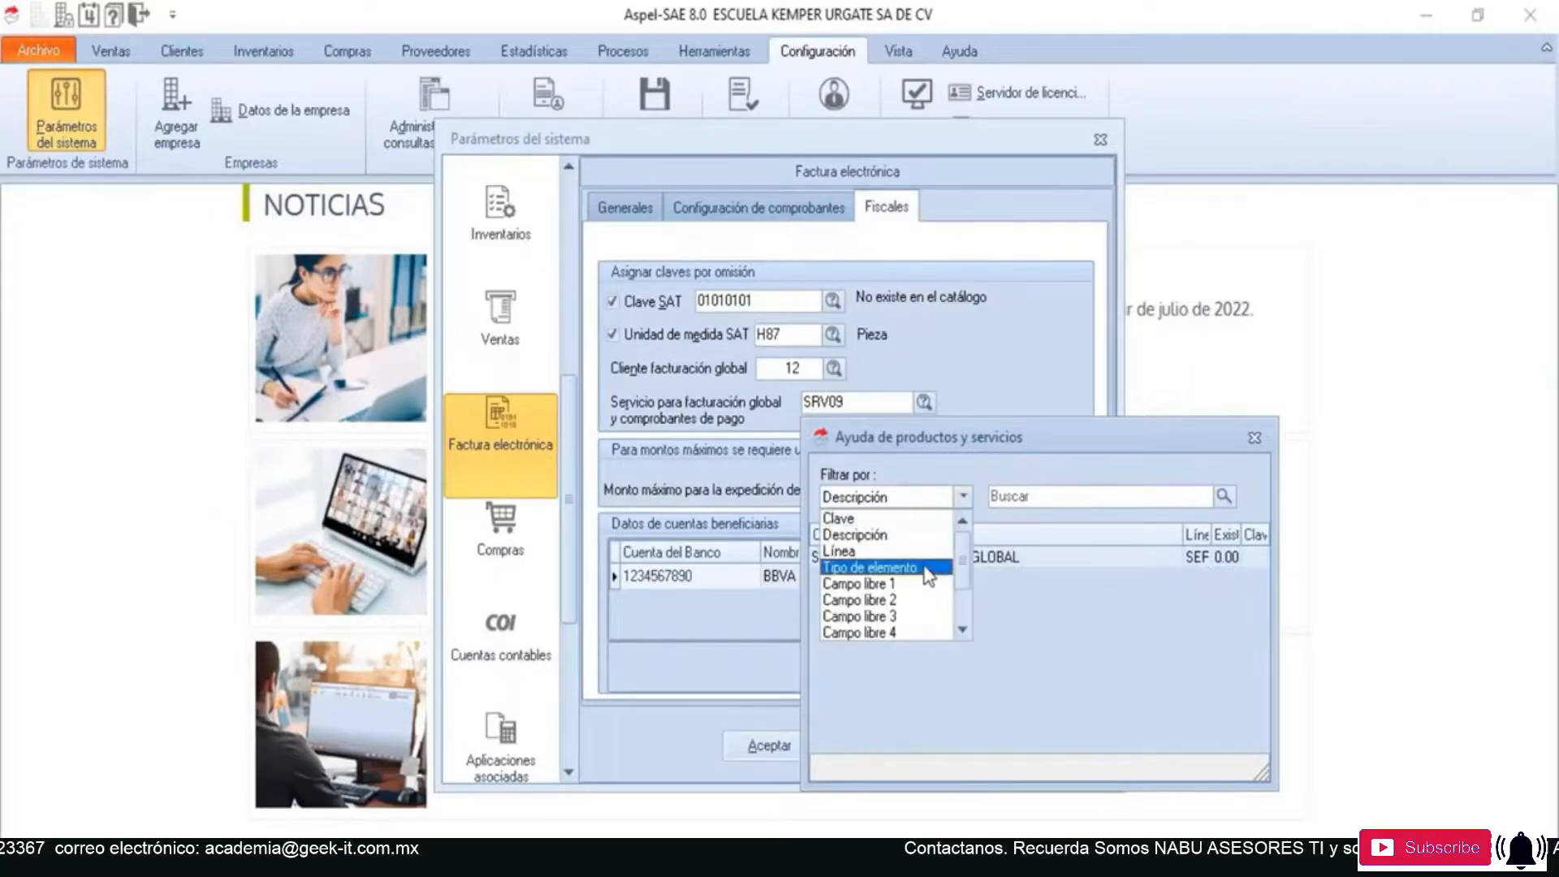
{"action": "left_click", "coordinate": [925, 526]}
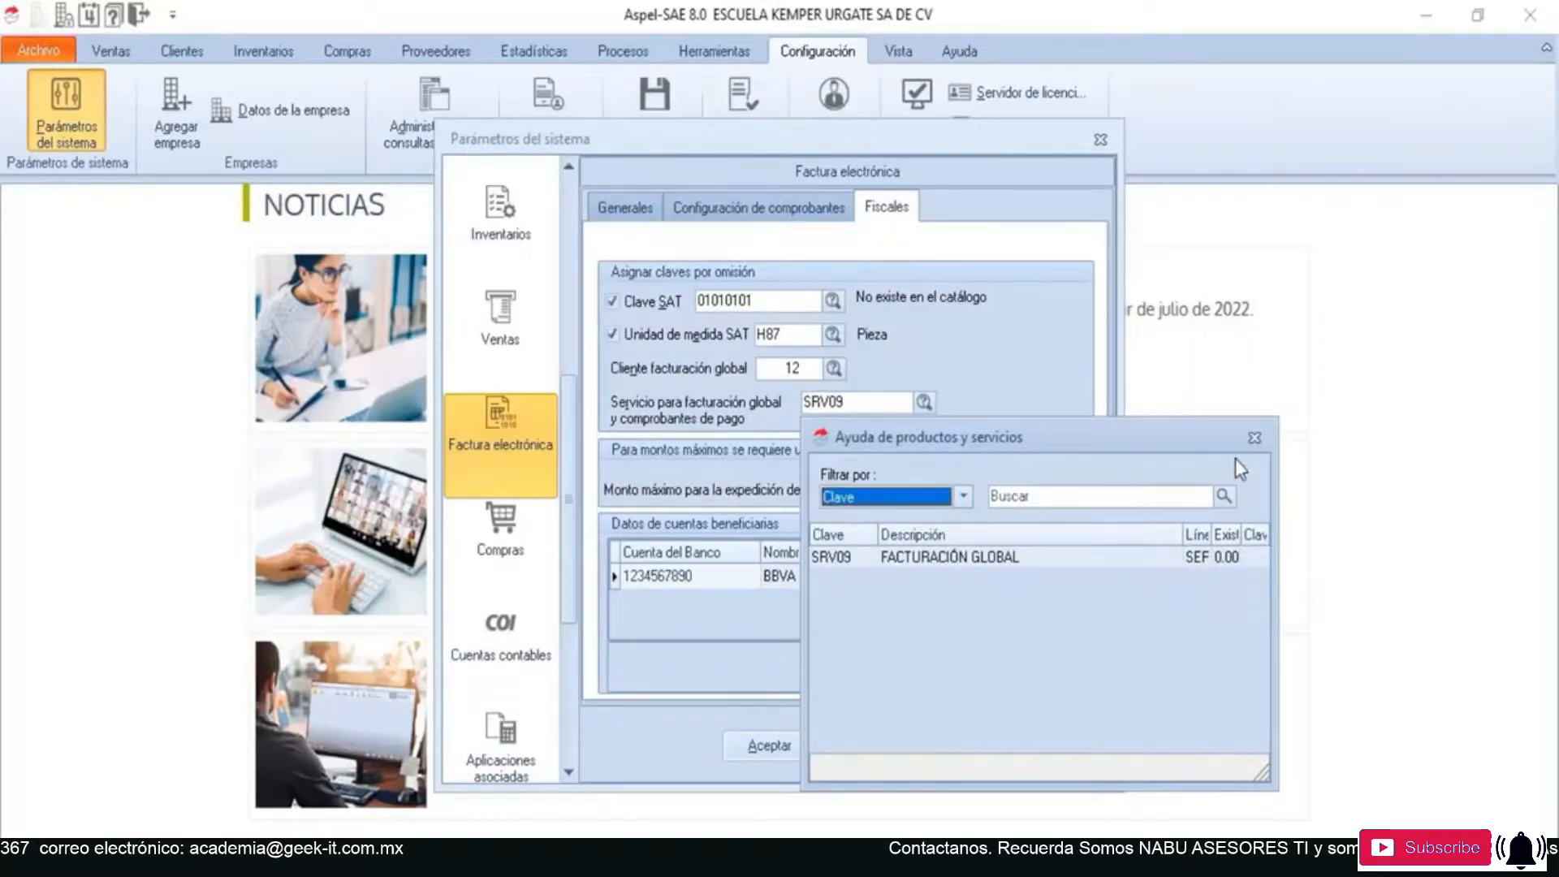
{"action": "left_click", "coordinate": [1253, 440]}
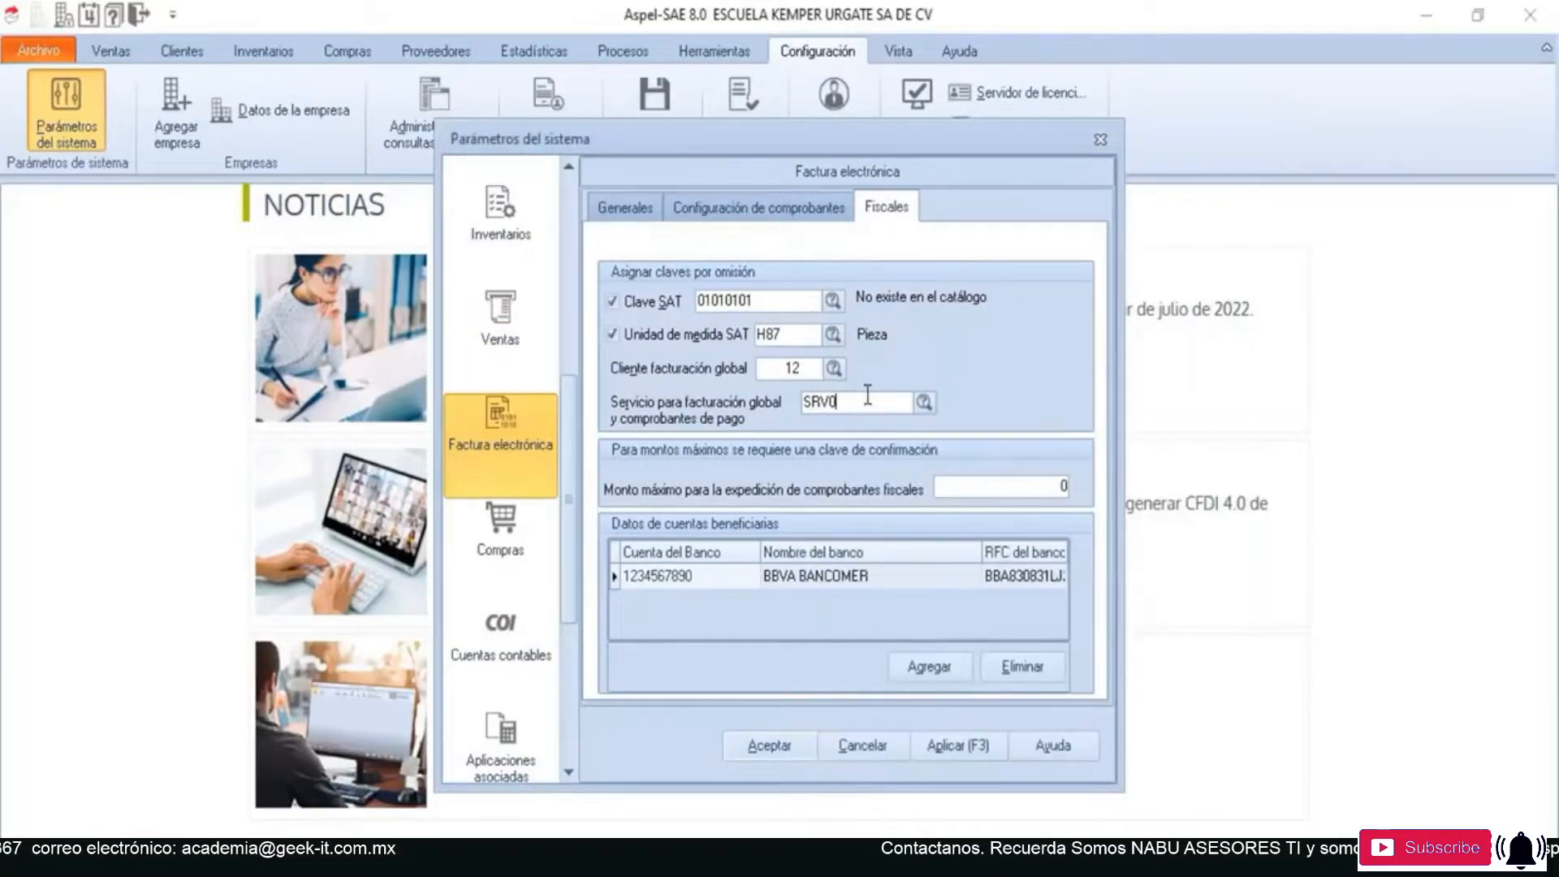
- Set the service for global invoicing and payment receipts to SRV11, SERVICIO PARA FACTURA GLOBAL Y PAGOS, and apply and accept the system parameters
{"action": "key", "text": "BackSpace"}
{"action": "key", "text": "BackSpace"}
{"action": "key", "text": "BackSpace"}
{"action": "key", "text": "BackSpace"}
{"action": "key", "text": "BackSpace"}
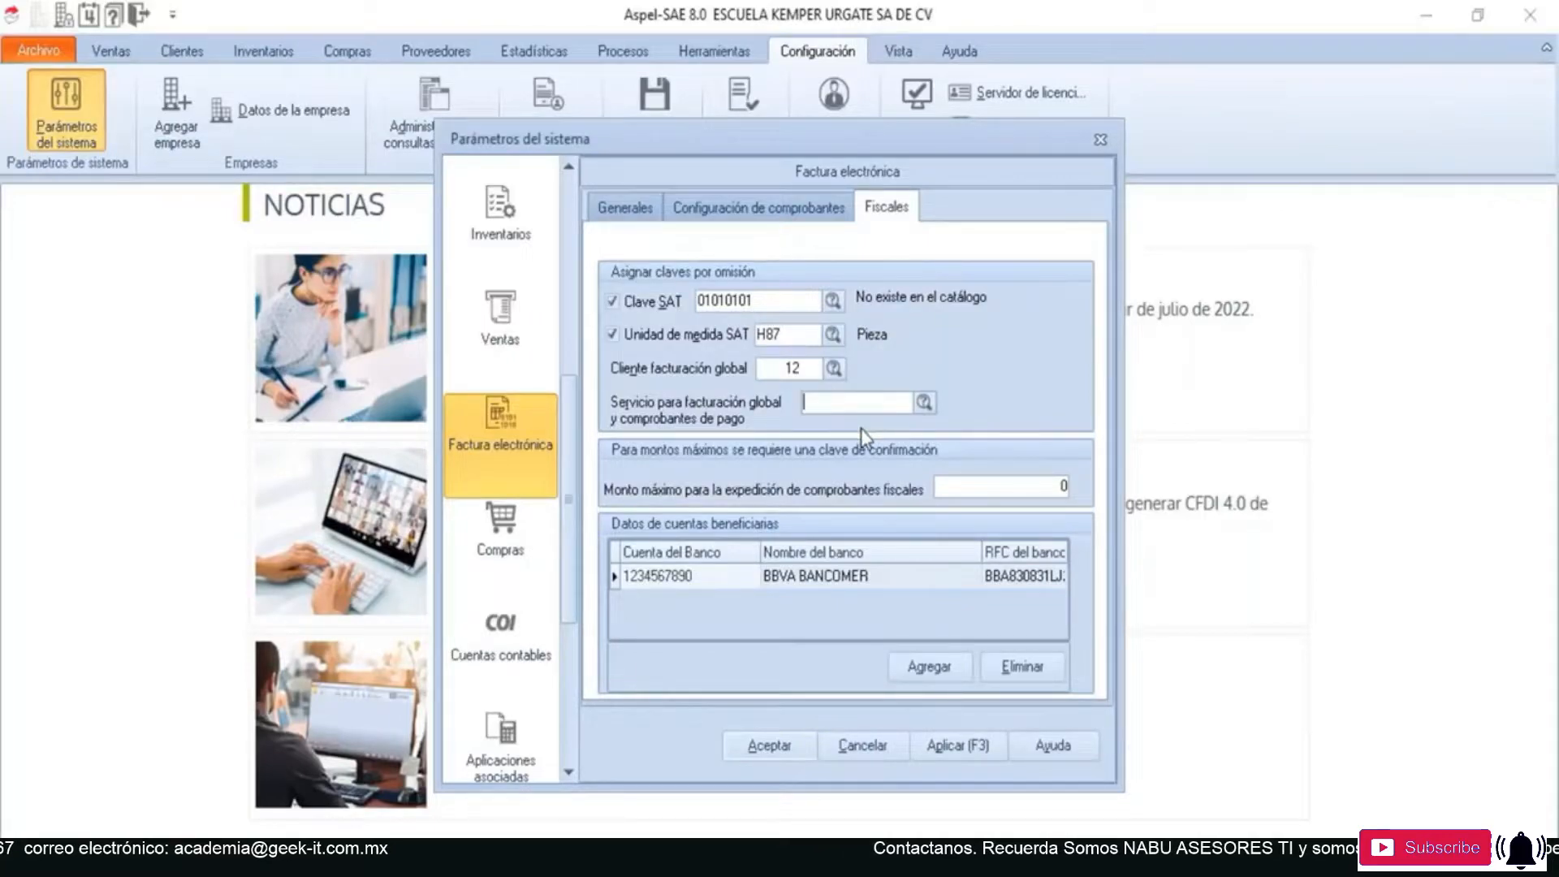
{"action": "left_click", "coordinate": [924, 403]}
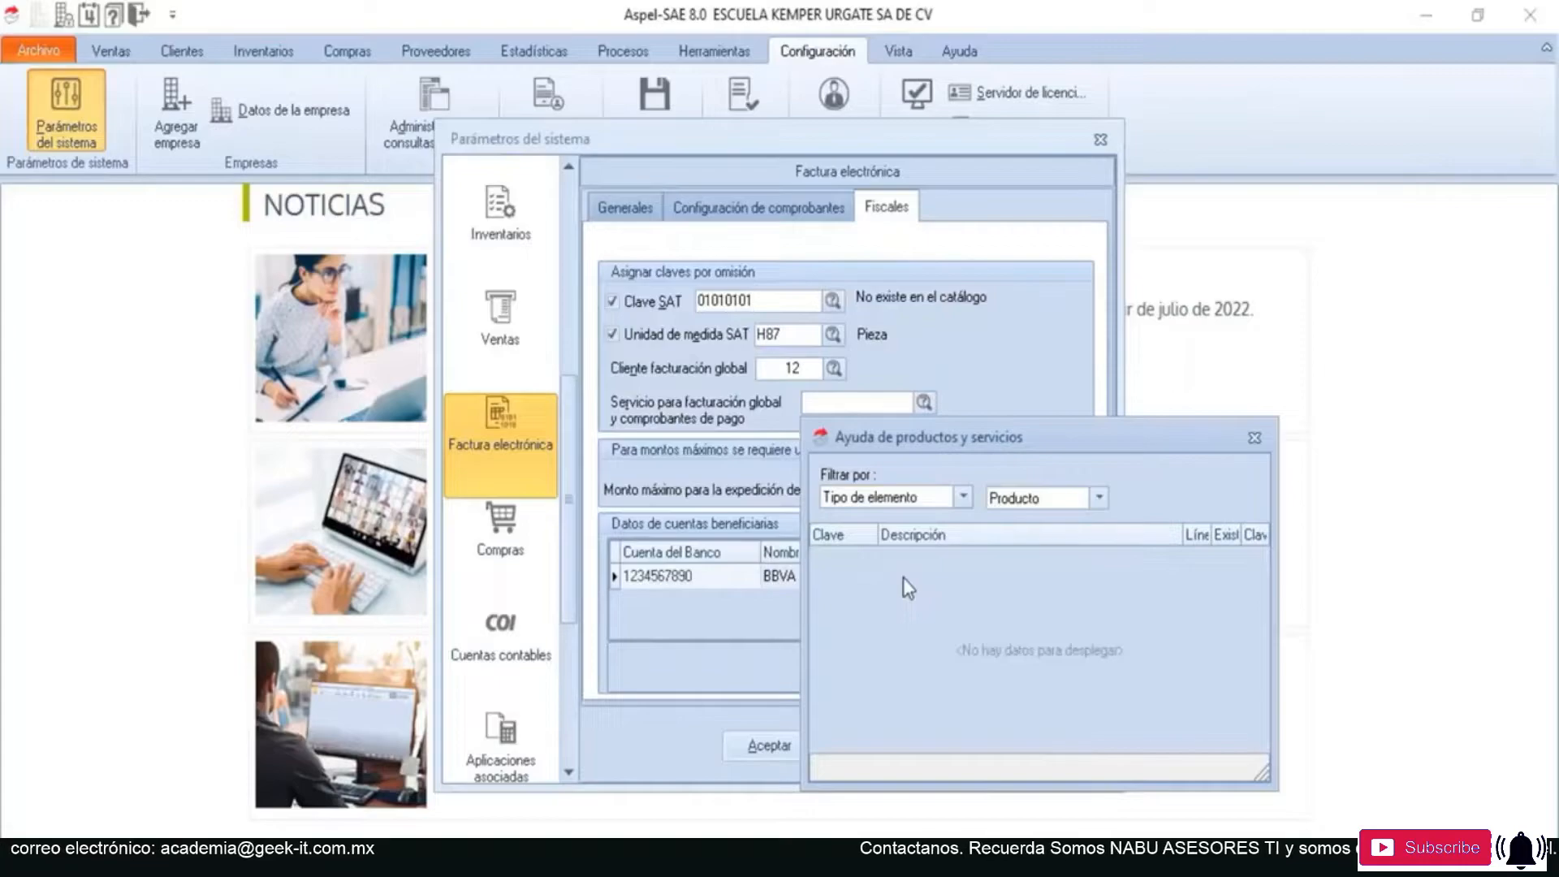
{"action": "left_click", "coordinate": [1012, 498]}
{"action": "left_click", "coordinate": [963, 497]}
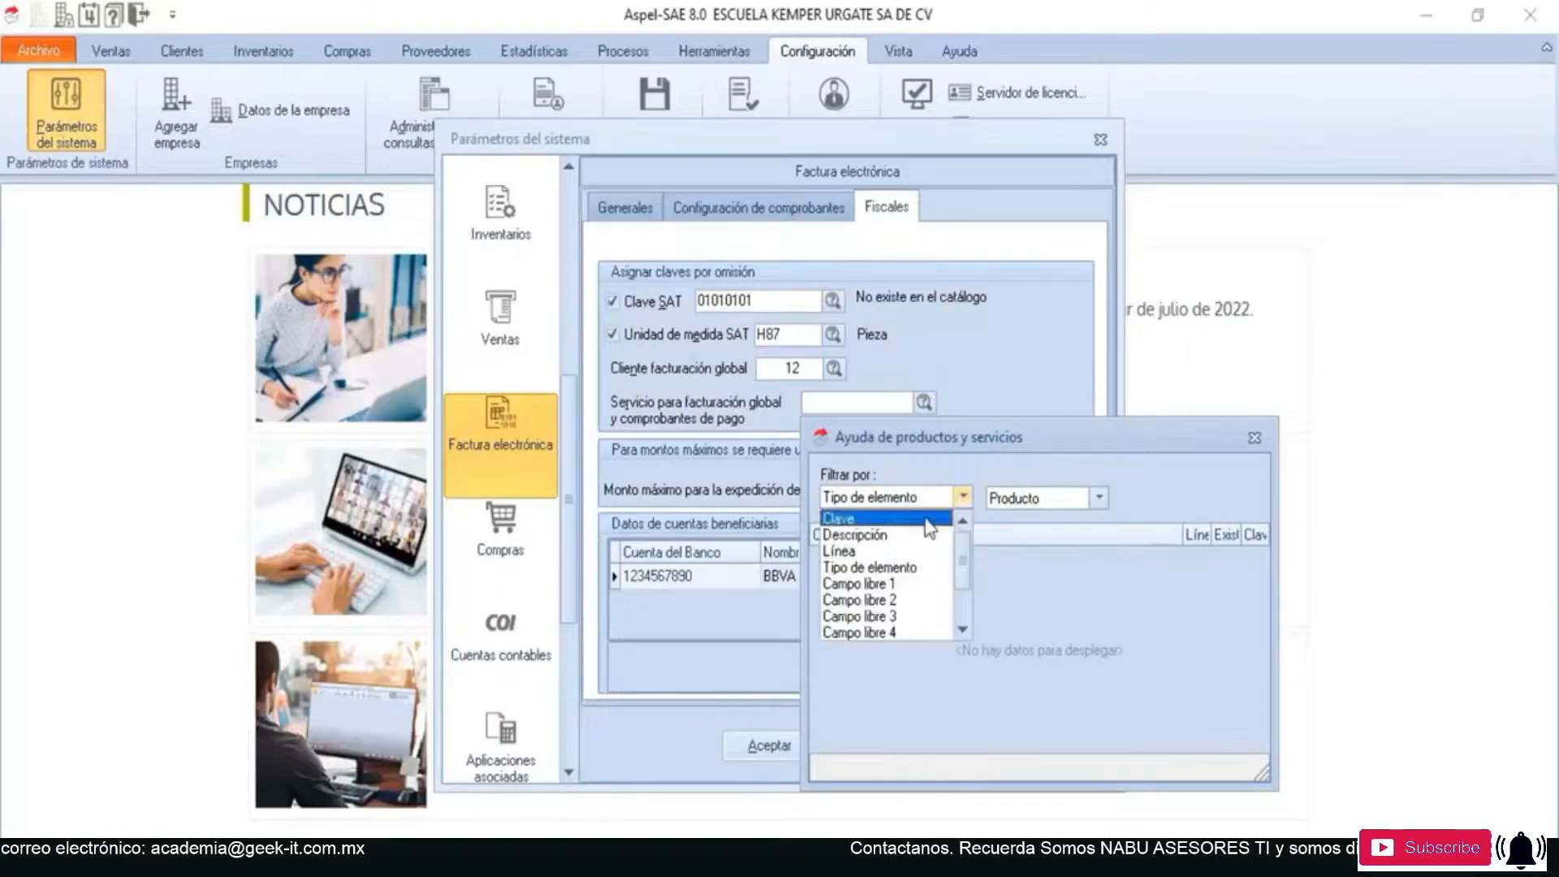
{"action": "left_click", "coordinate": [852, 543]}
{"action": "left_click", "coordinate": [1221, 497]}
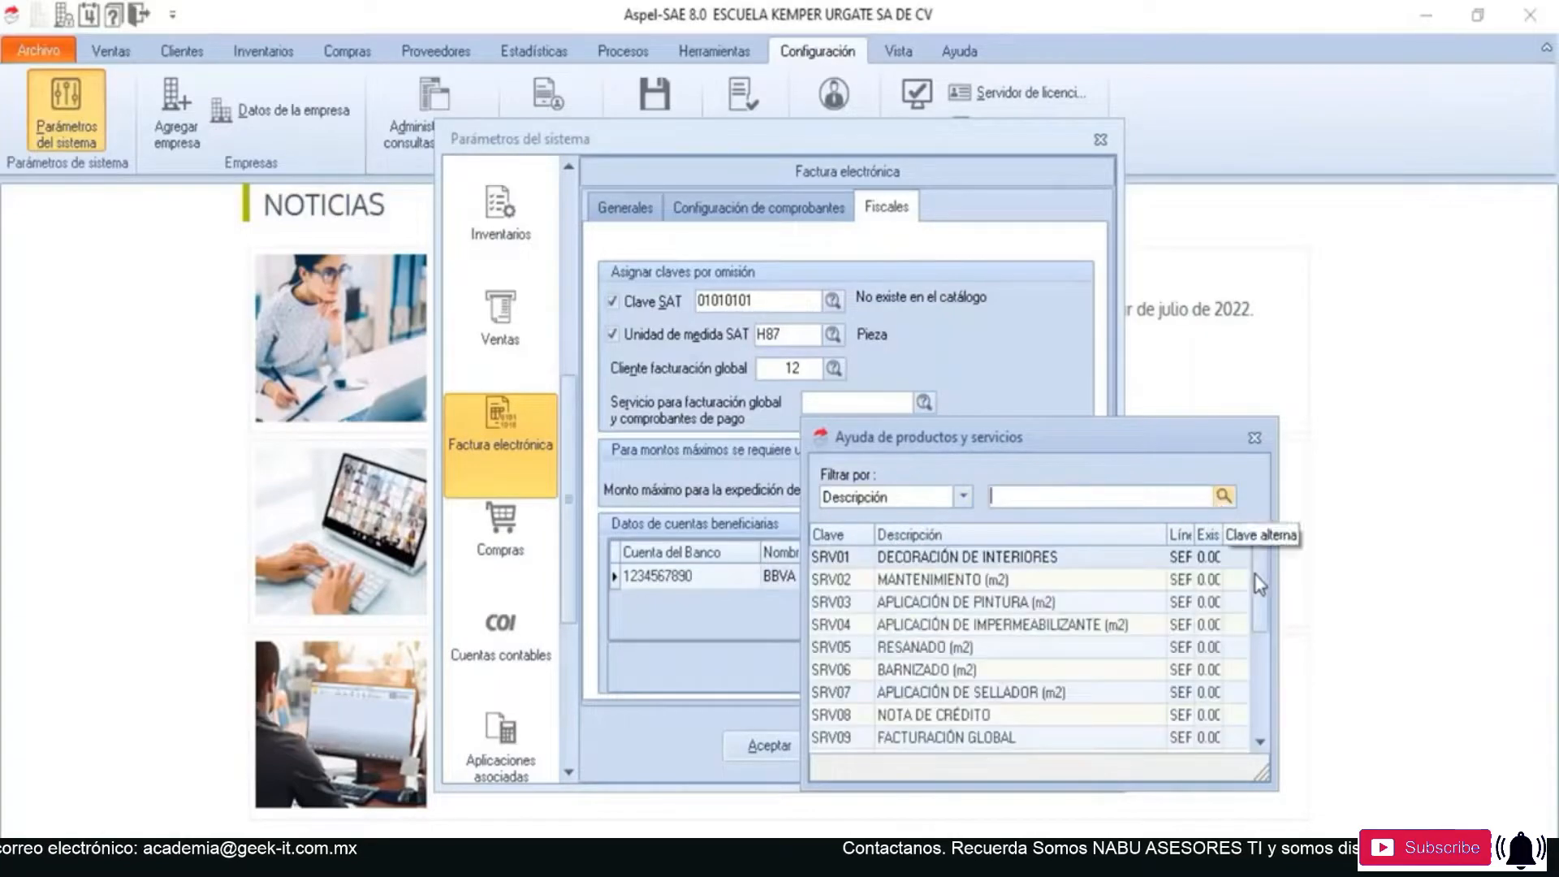
{"action": "left_click_drag", "start_coordinate": [1259, 581], "coordinate": [1257, 718]}
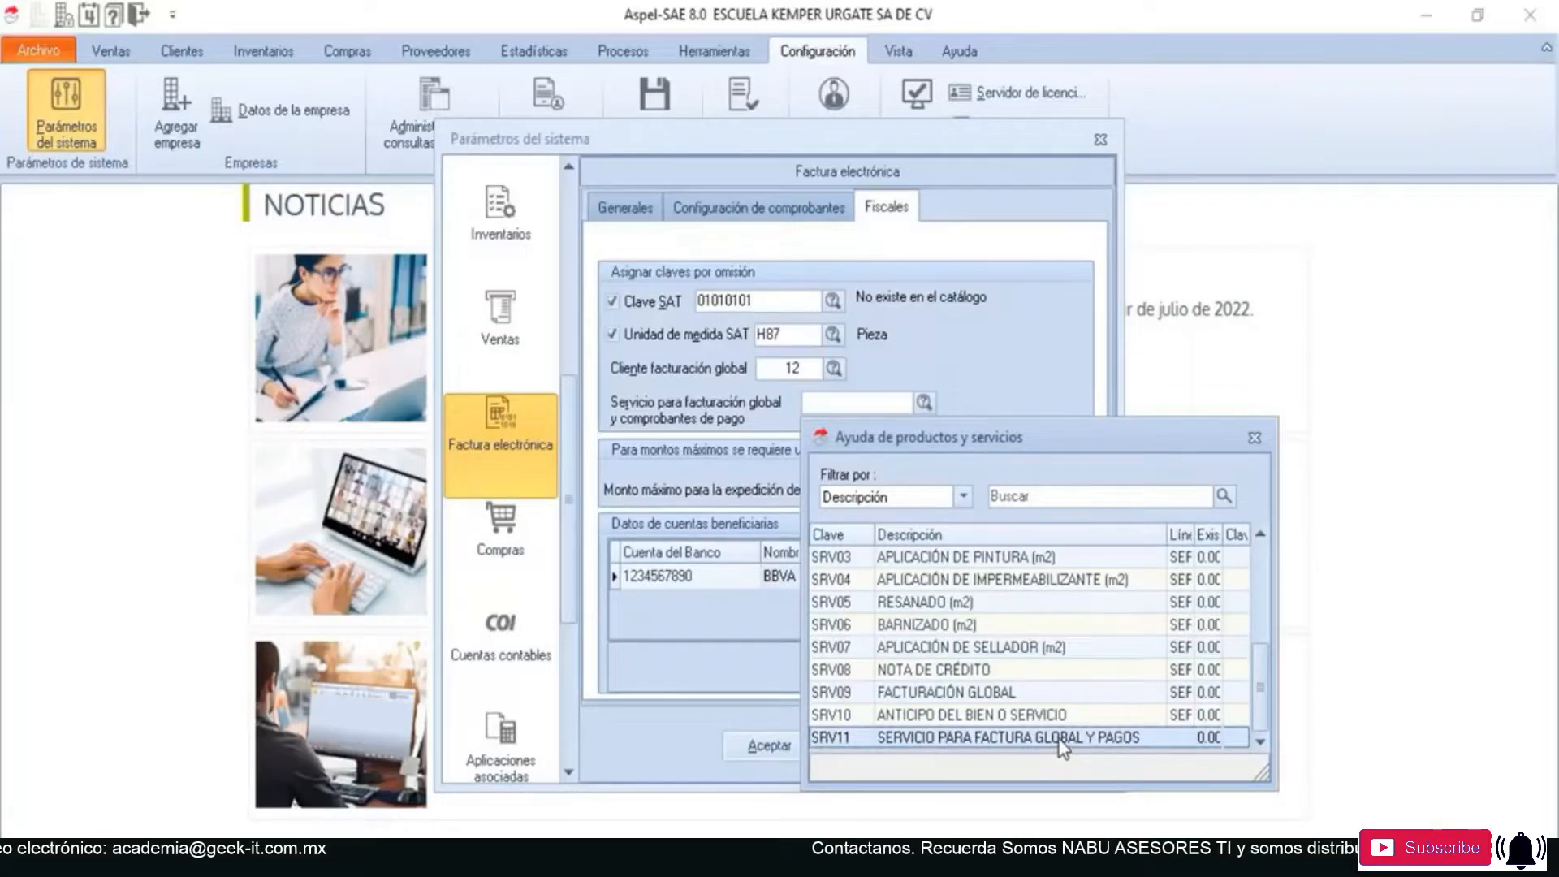
{"action": "double_click", "coordinate": [1138, 738]}
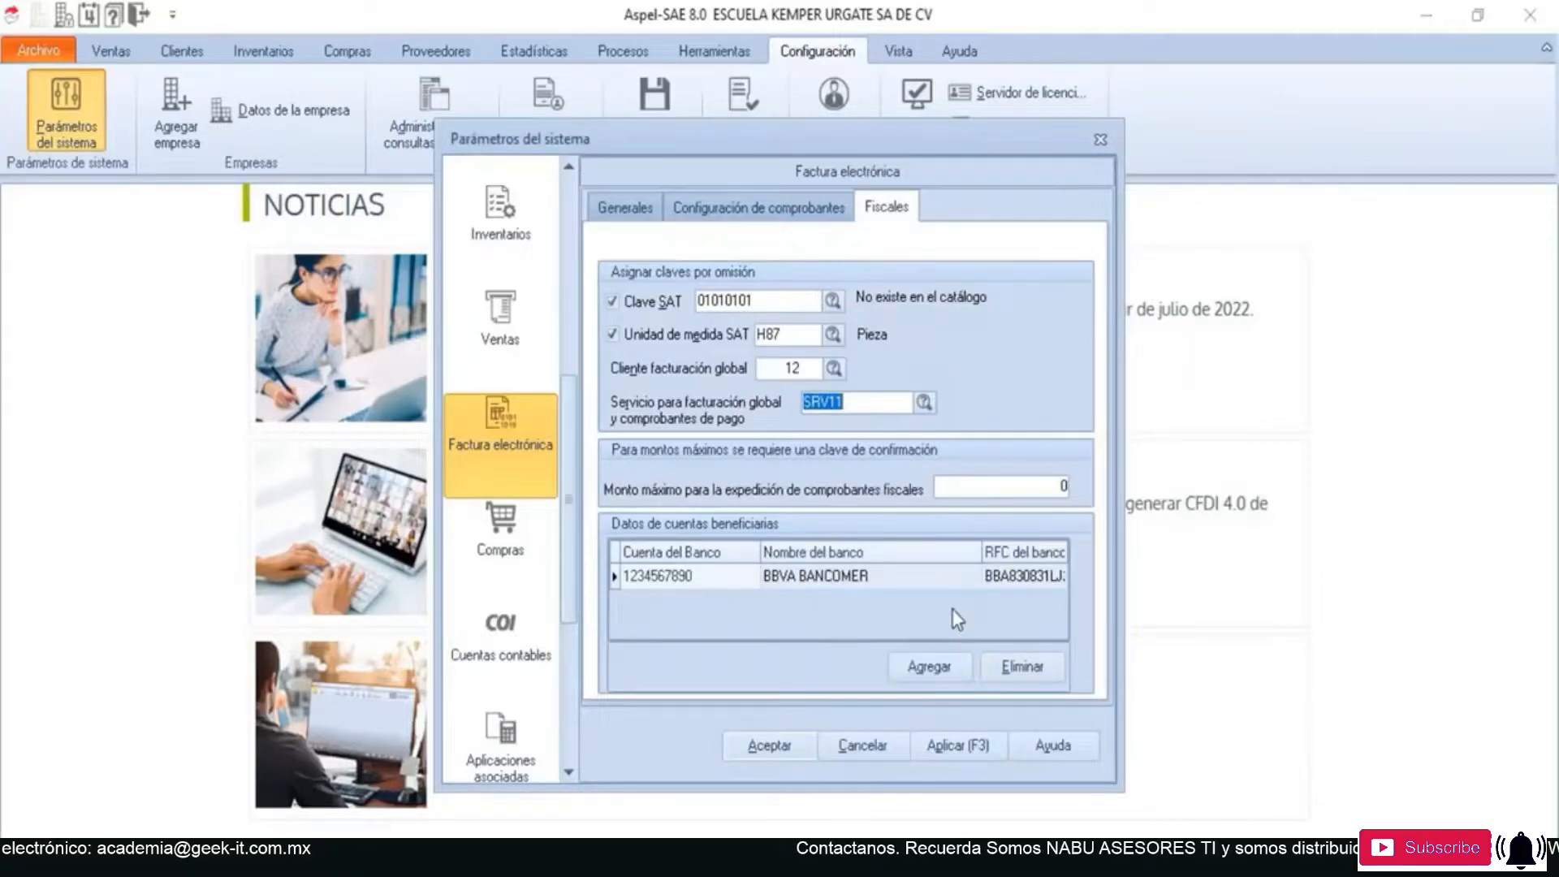
{"action": "left_click", "coordinate": [948, 745]}
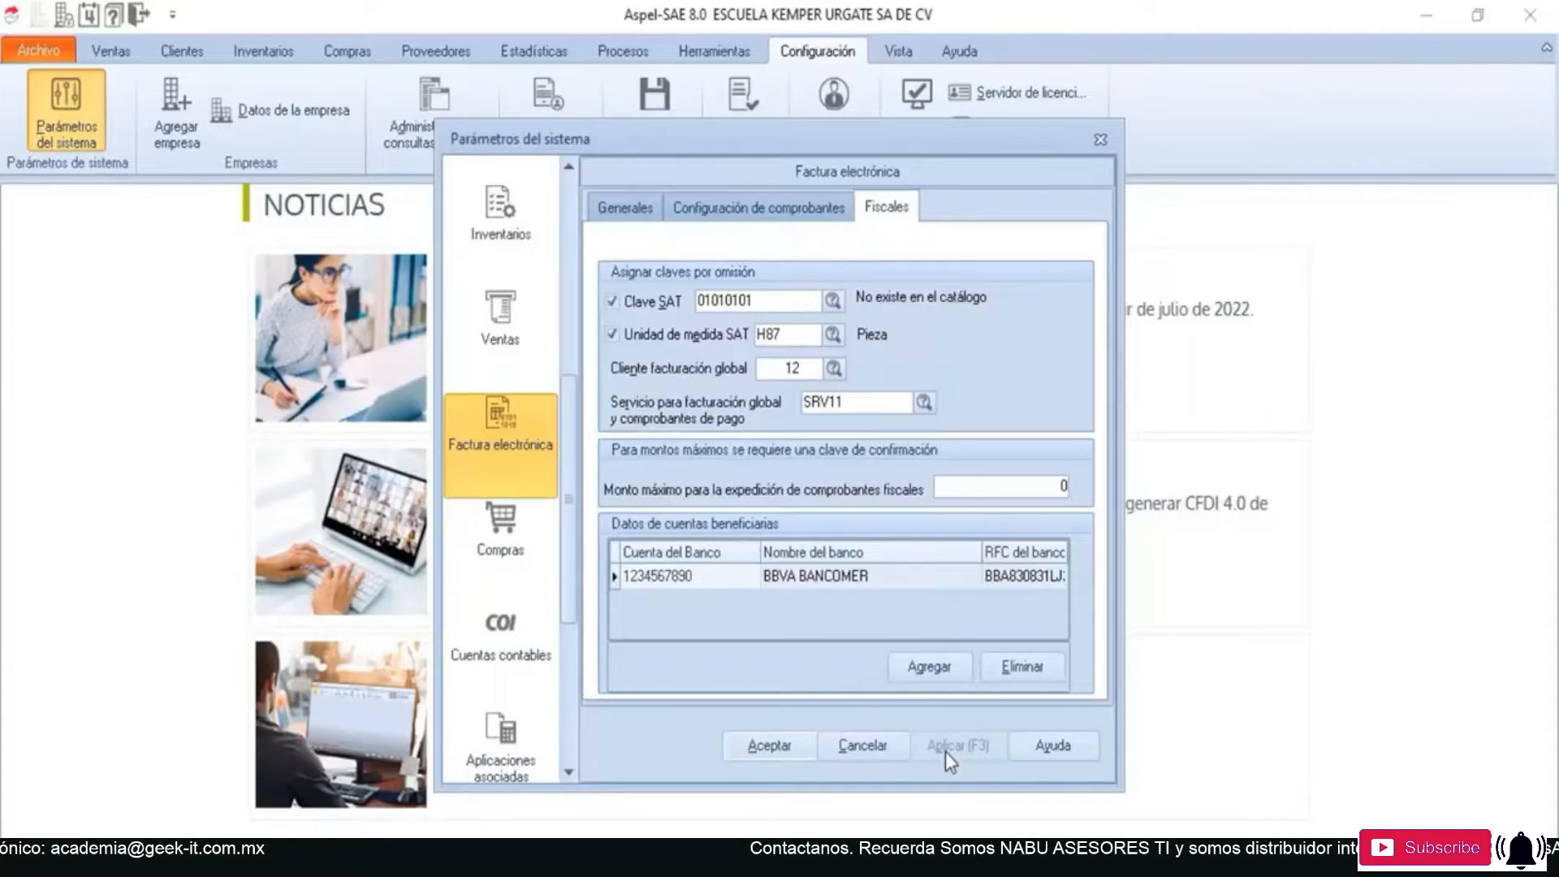
{"action": "left_click", "coordinate": [777, 745]}
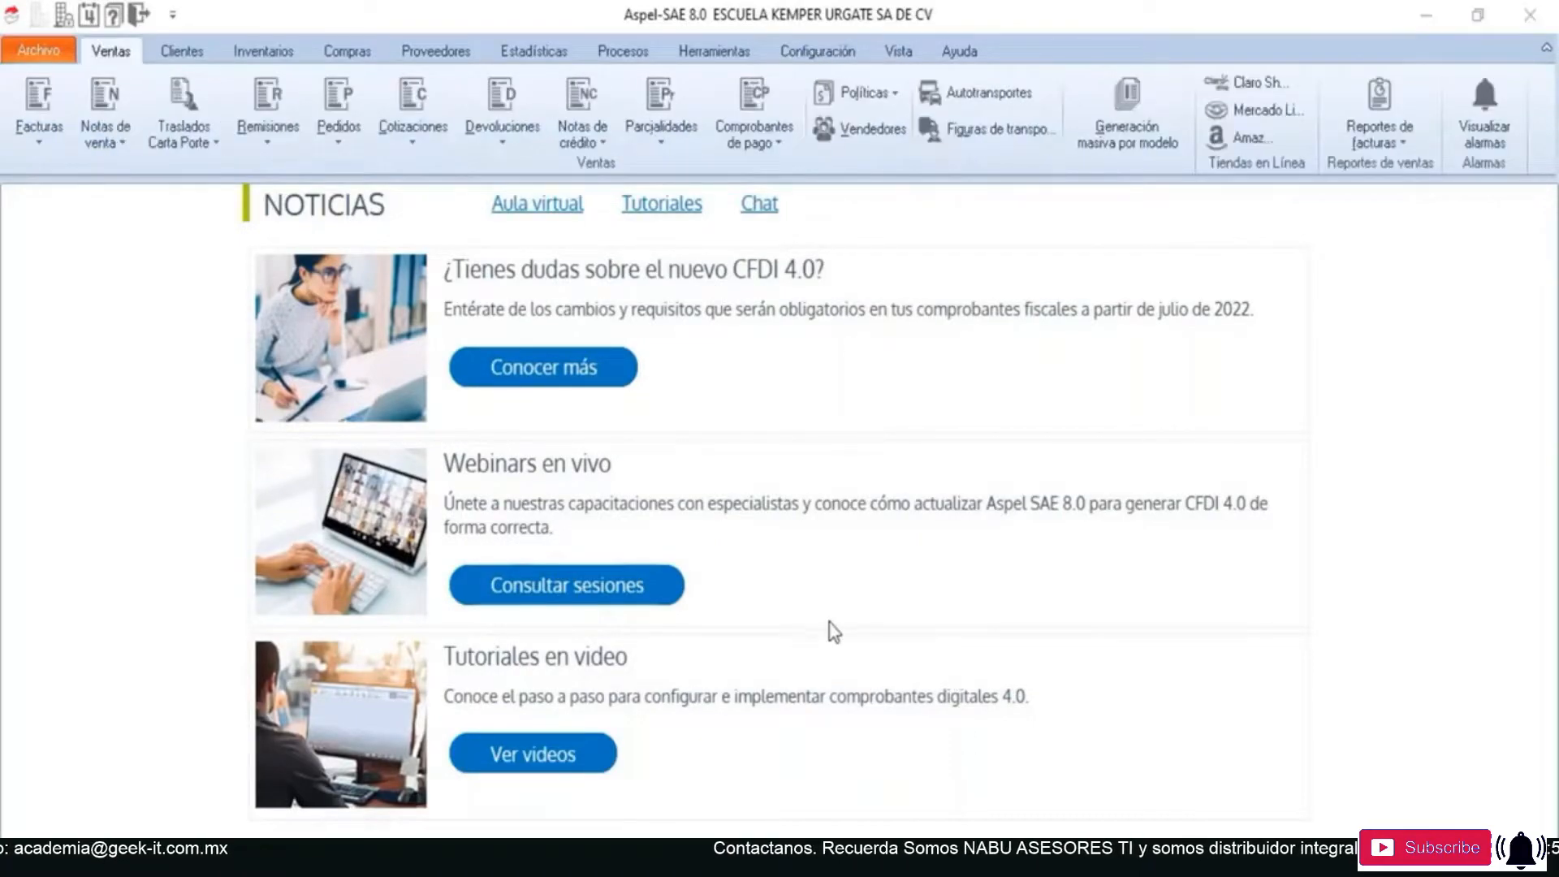
{"action": "left_click", "coordinate": [809, 612]}
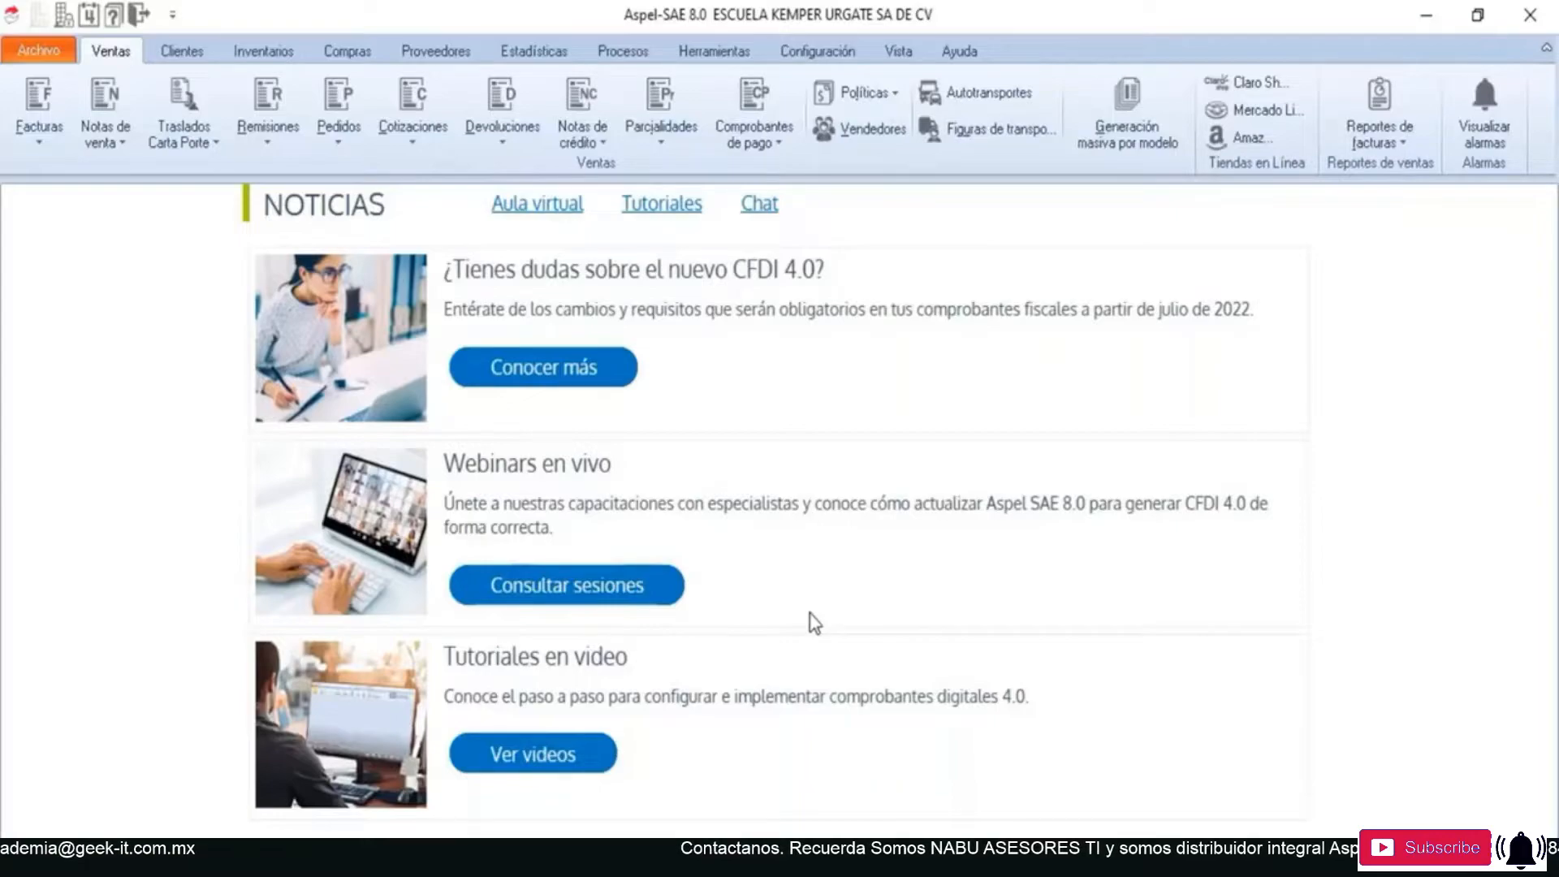
{"action": "left_click", "coordinate": [820, 54]}
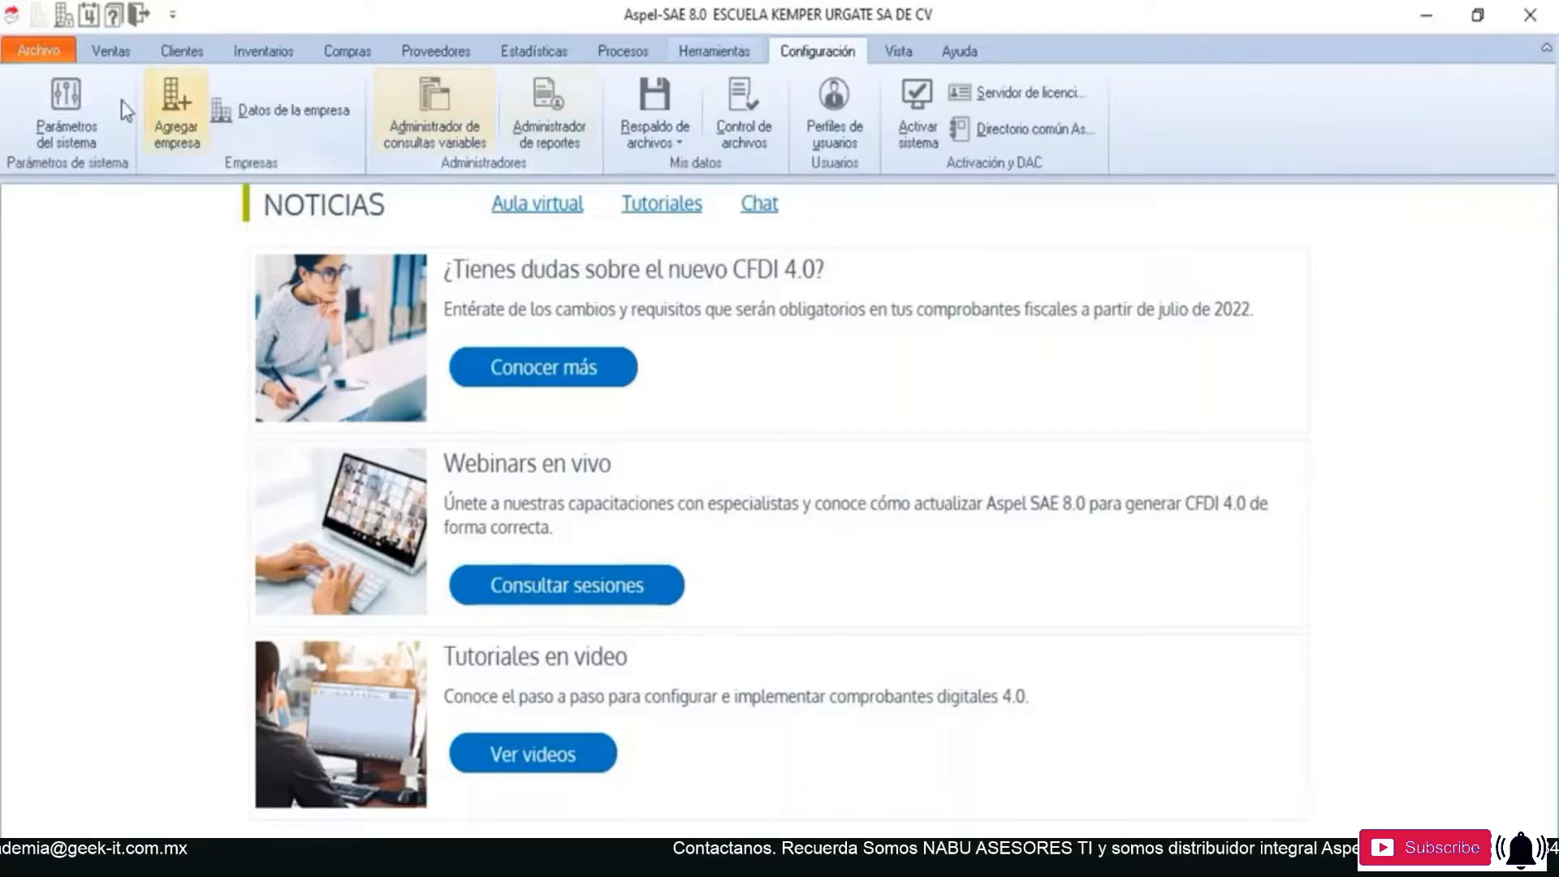
{"action": "left_click", "coordinate": [73, 110]}
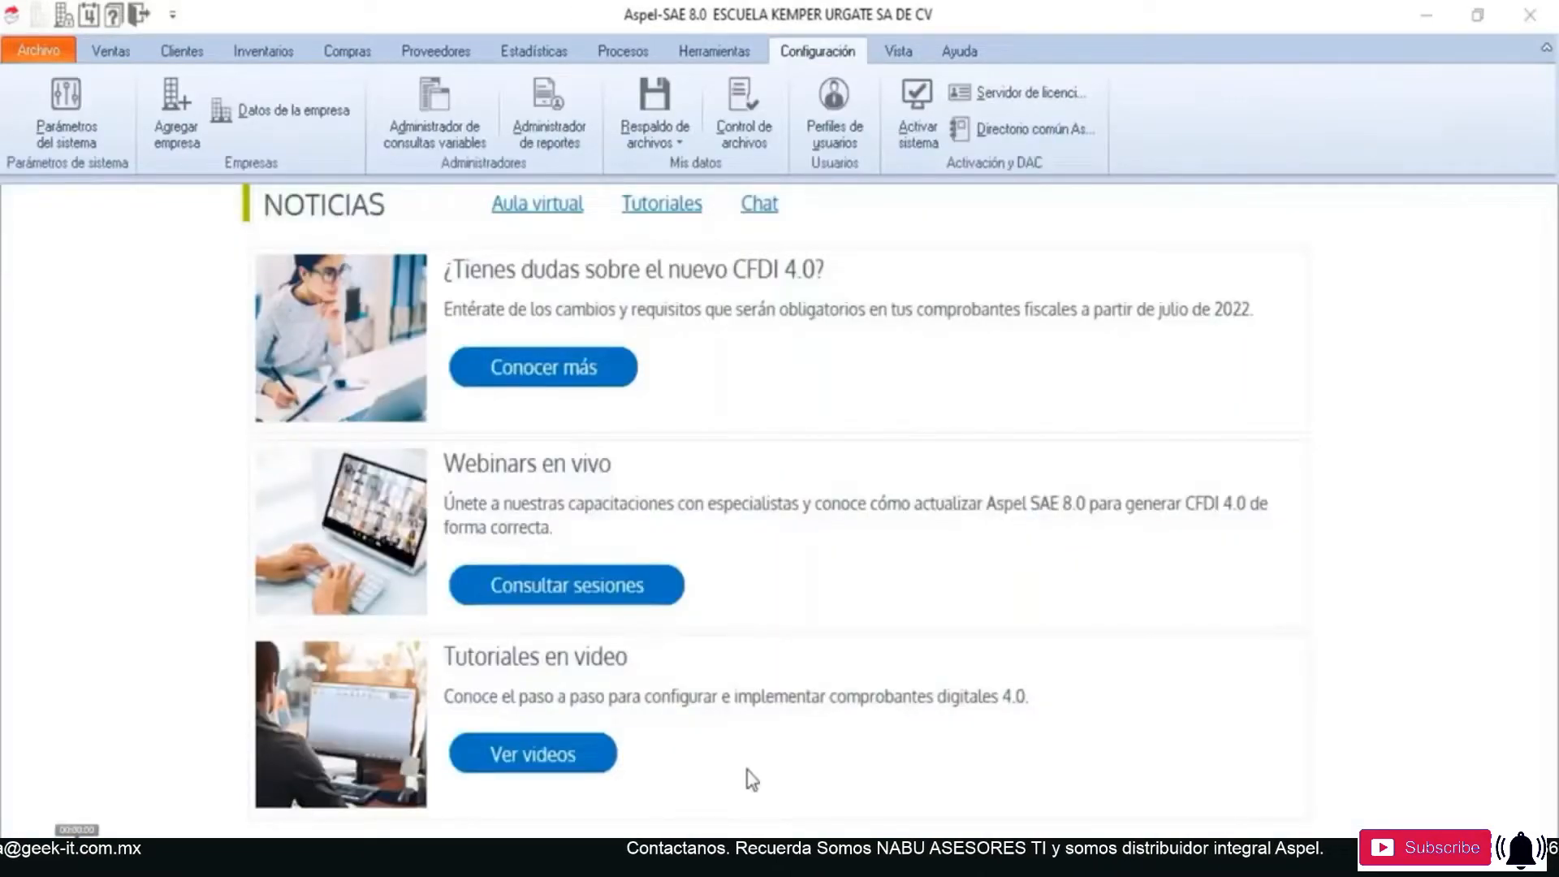
{"action": "left_click", "coordinate": [271, 52]}
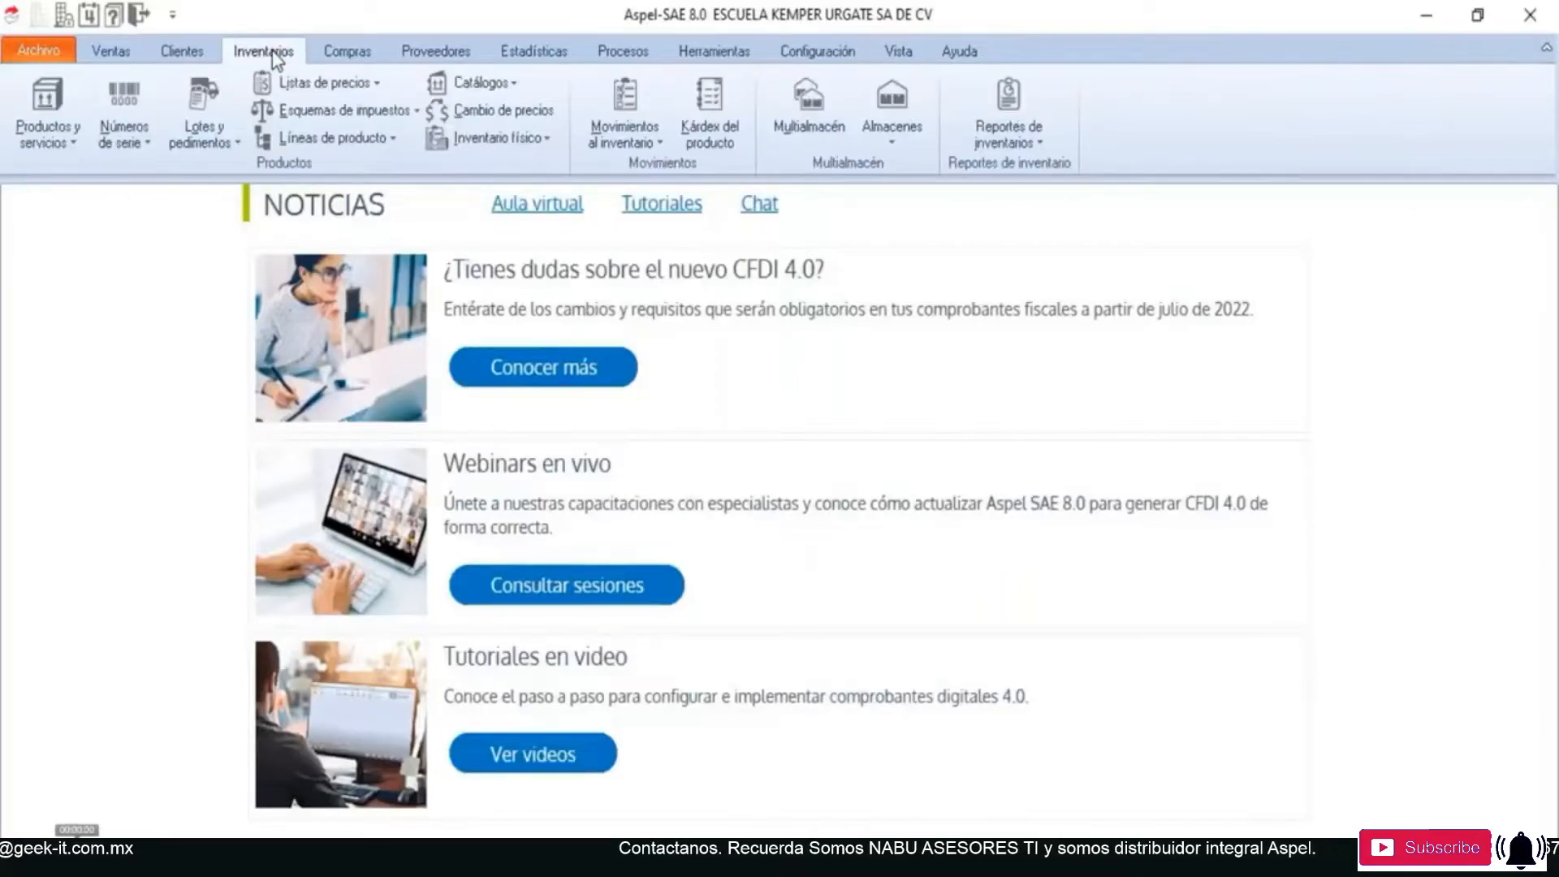
{"action": "left_click", "coordinate": [49, 106]}
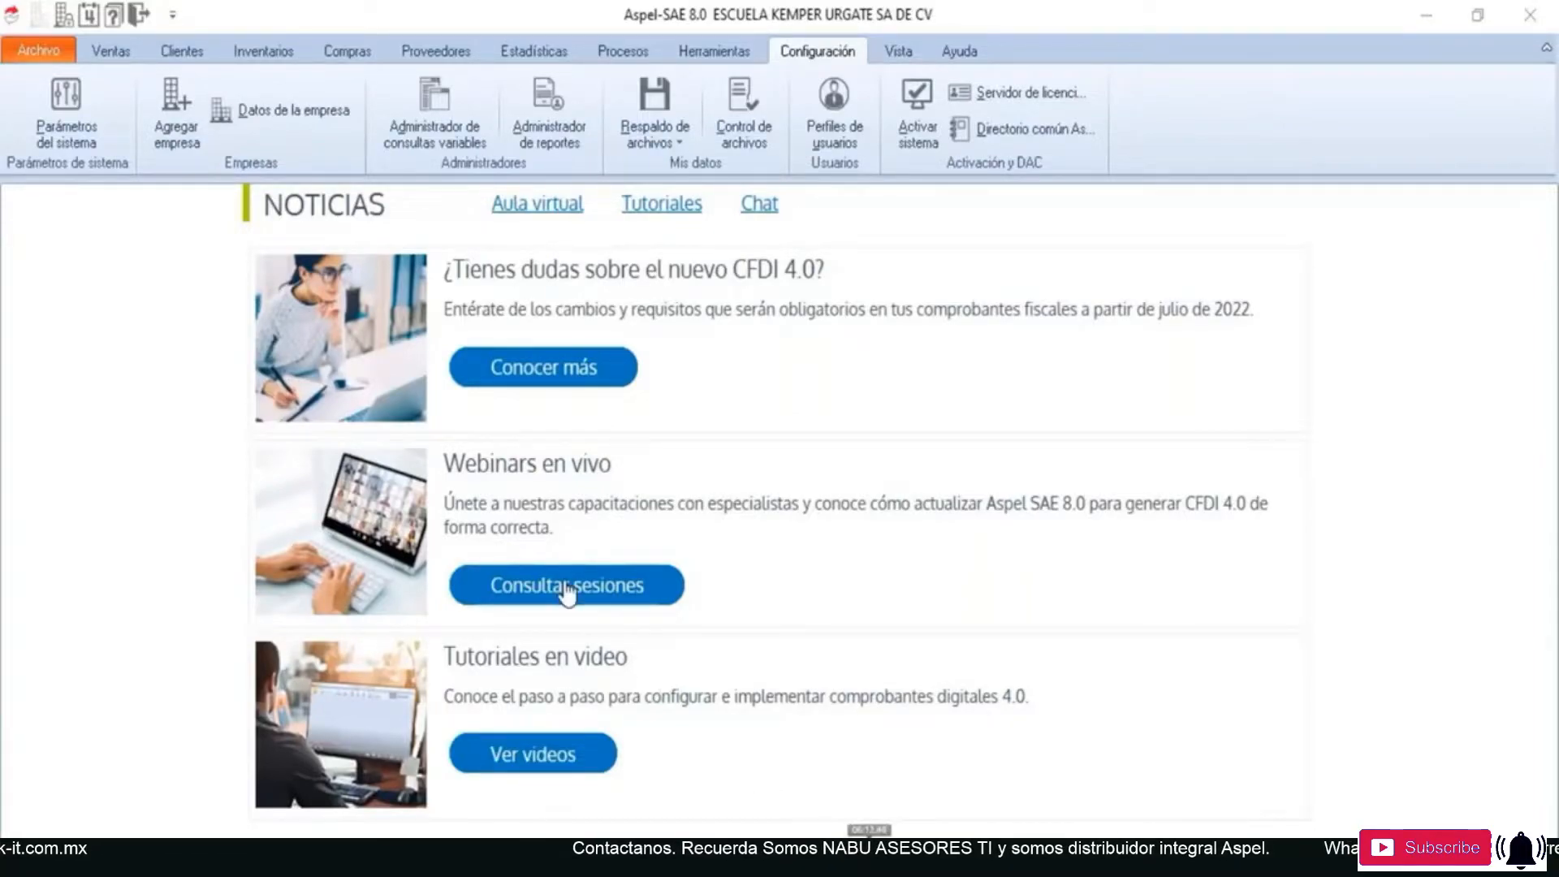
{"action": "left_click", "coordinate": [276, 55]}
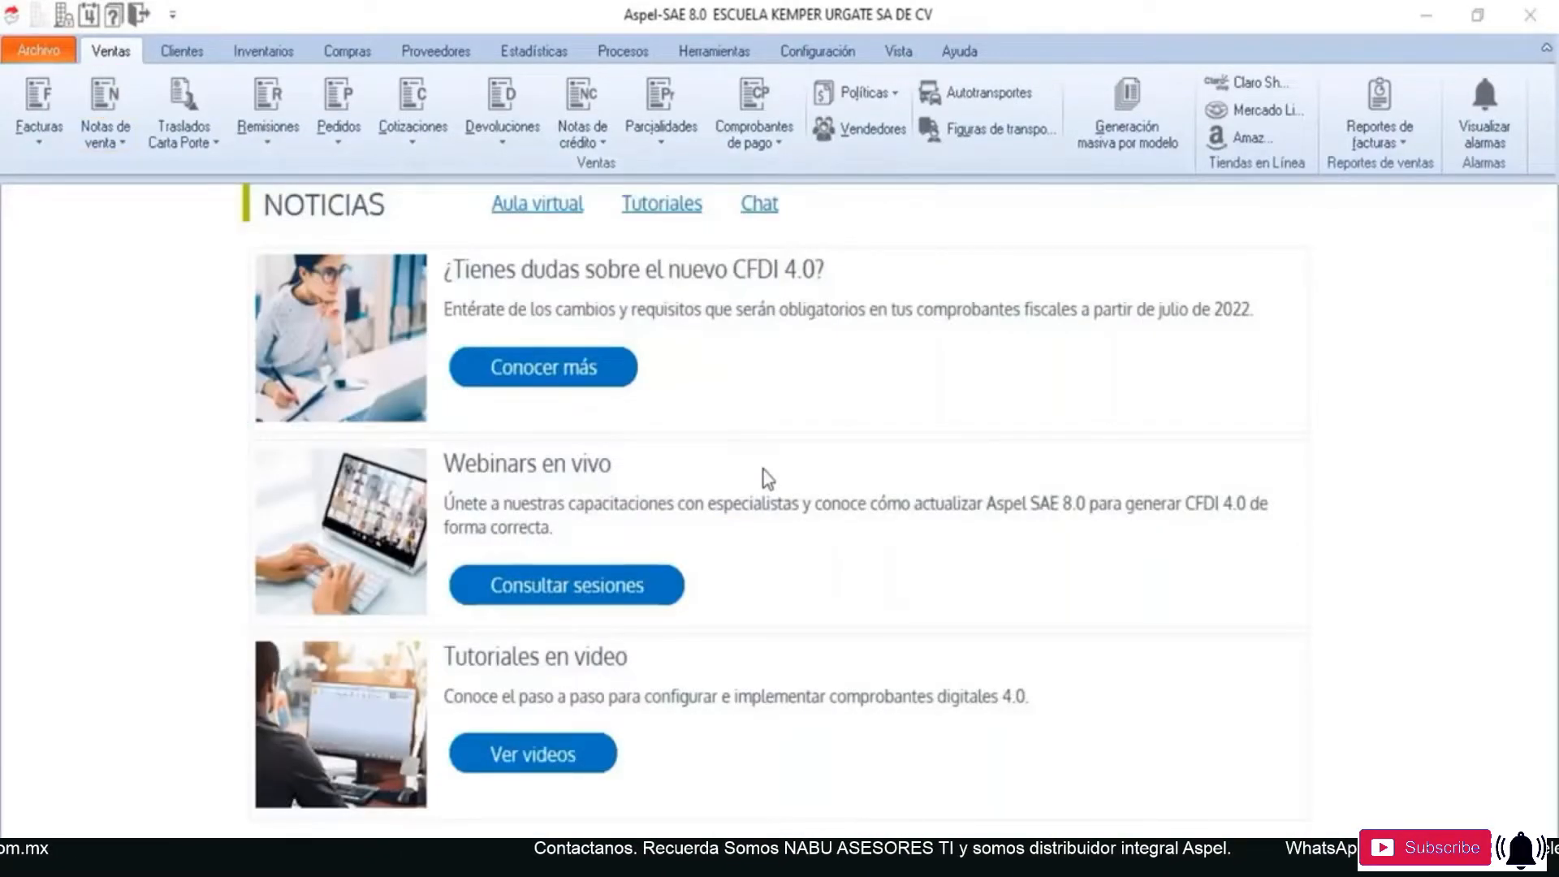
- Open the list of sales notes (Notas de venta) and sort it by Estatus to review their status
{"action": "left_click", "coordinate": [101, 104]}
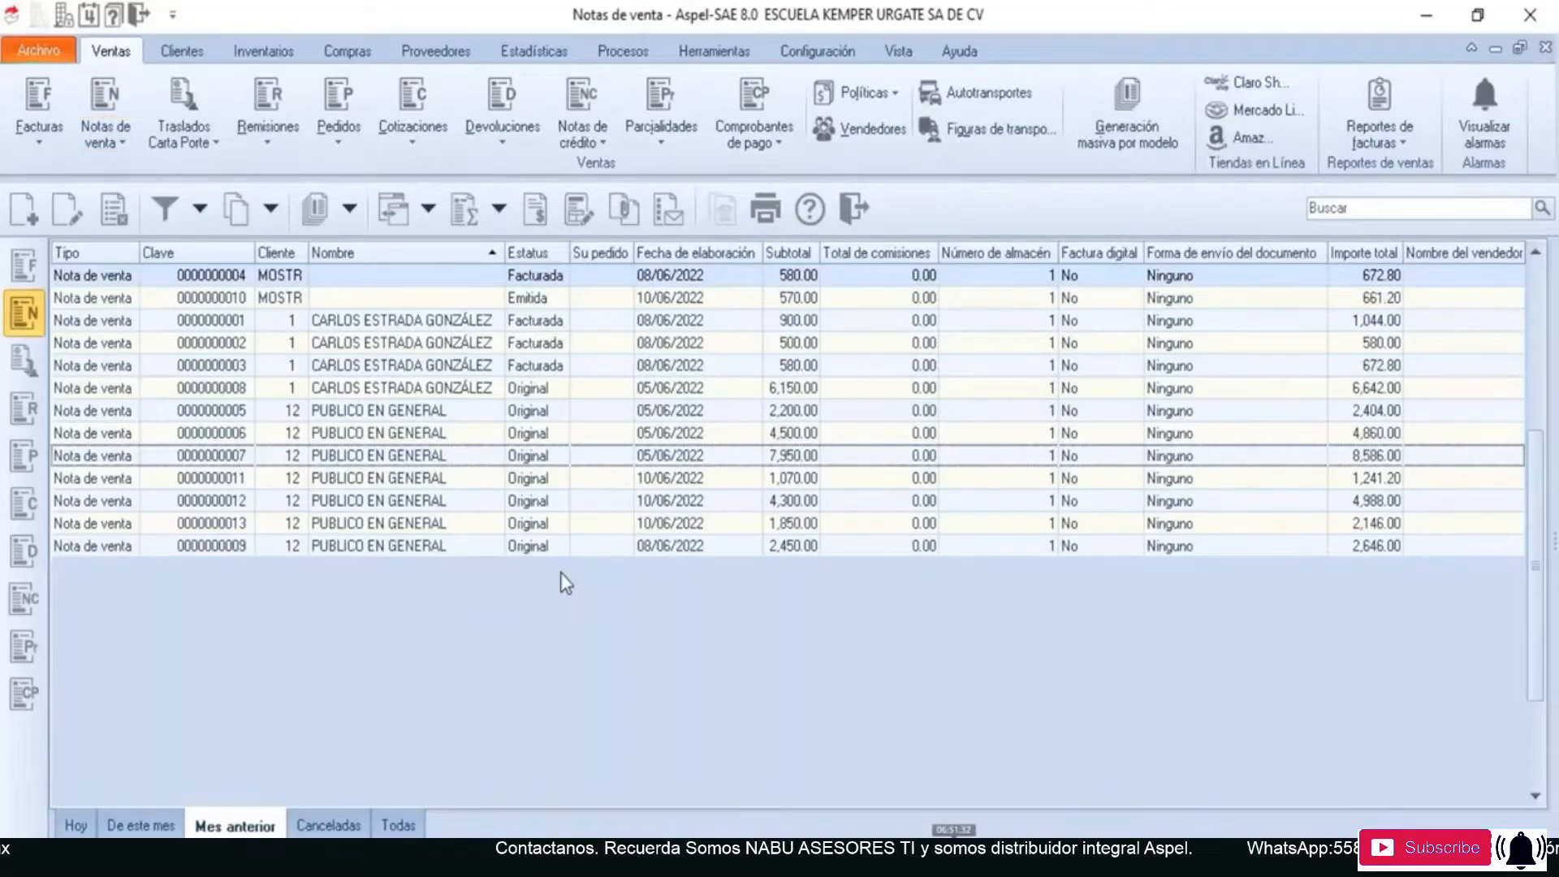
{"action": "left_click", "coordinate": [553, 257]}
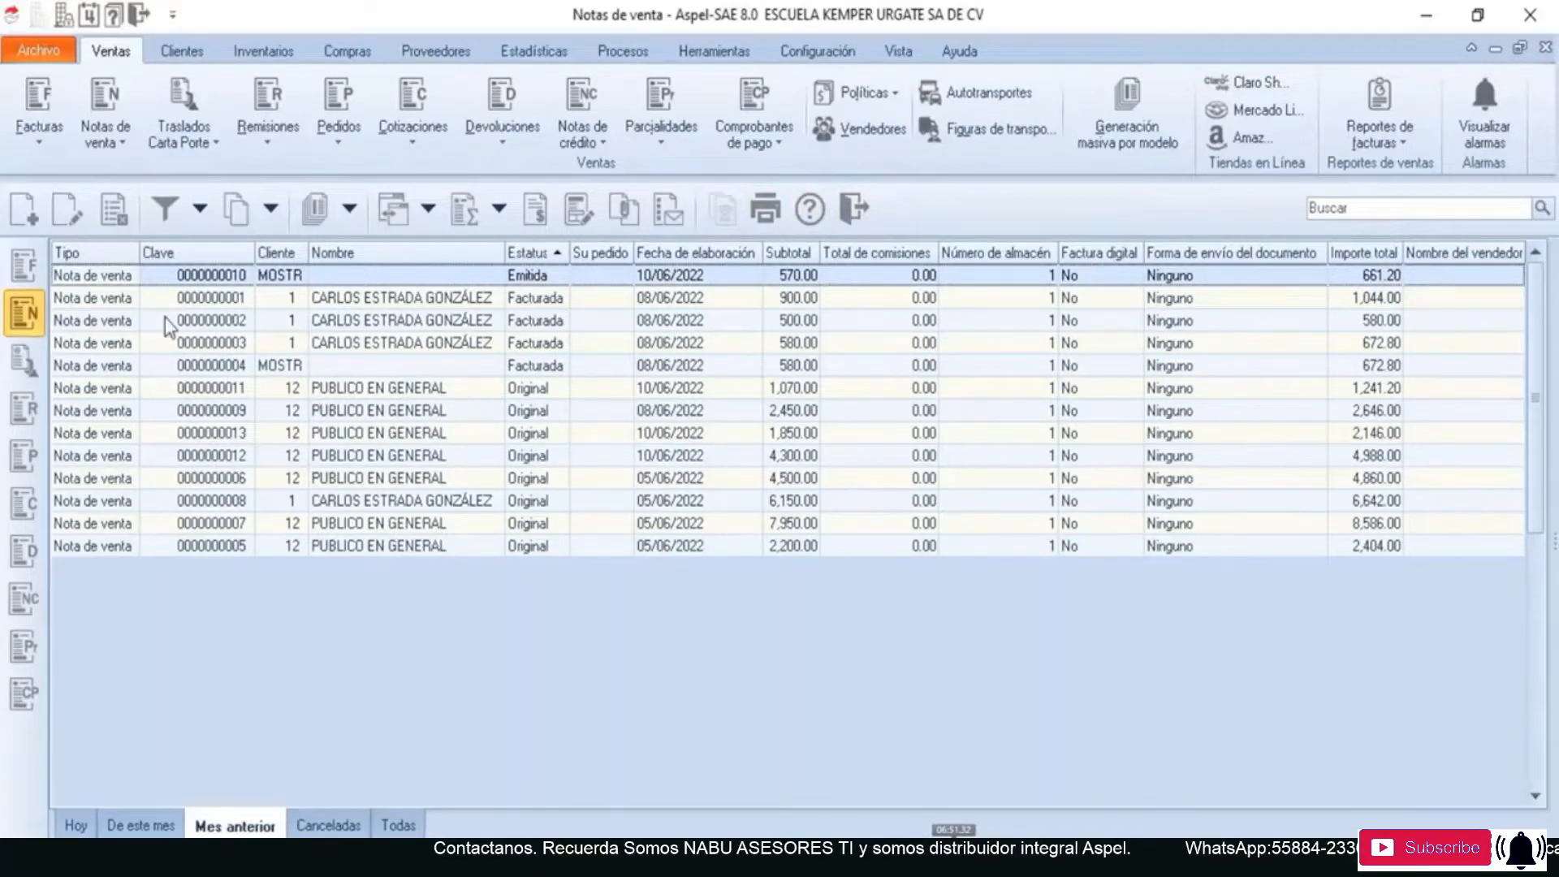
- From the invoices list, start a global invoice of sales notes (Factura global de notas de venta) and choose series FG
{"action": "left_click", "coordinate": [31, 256]}
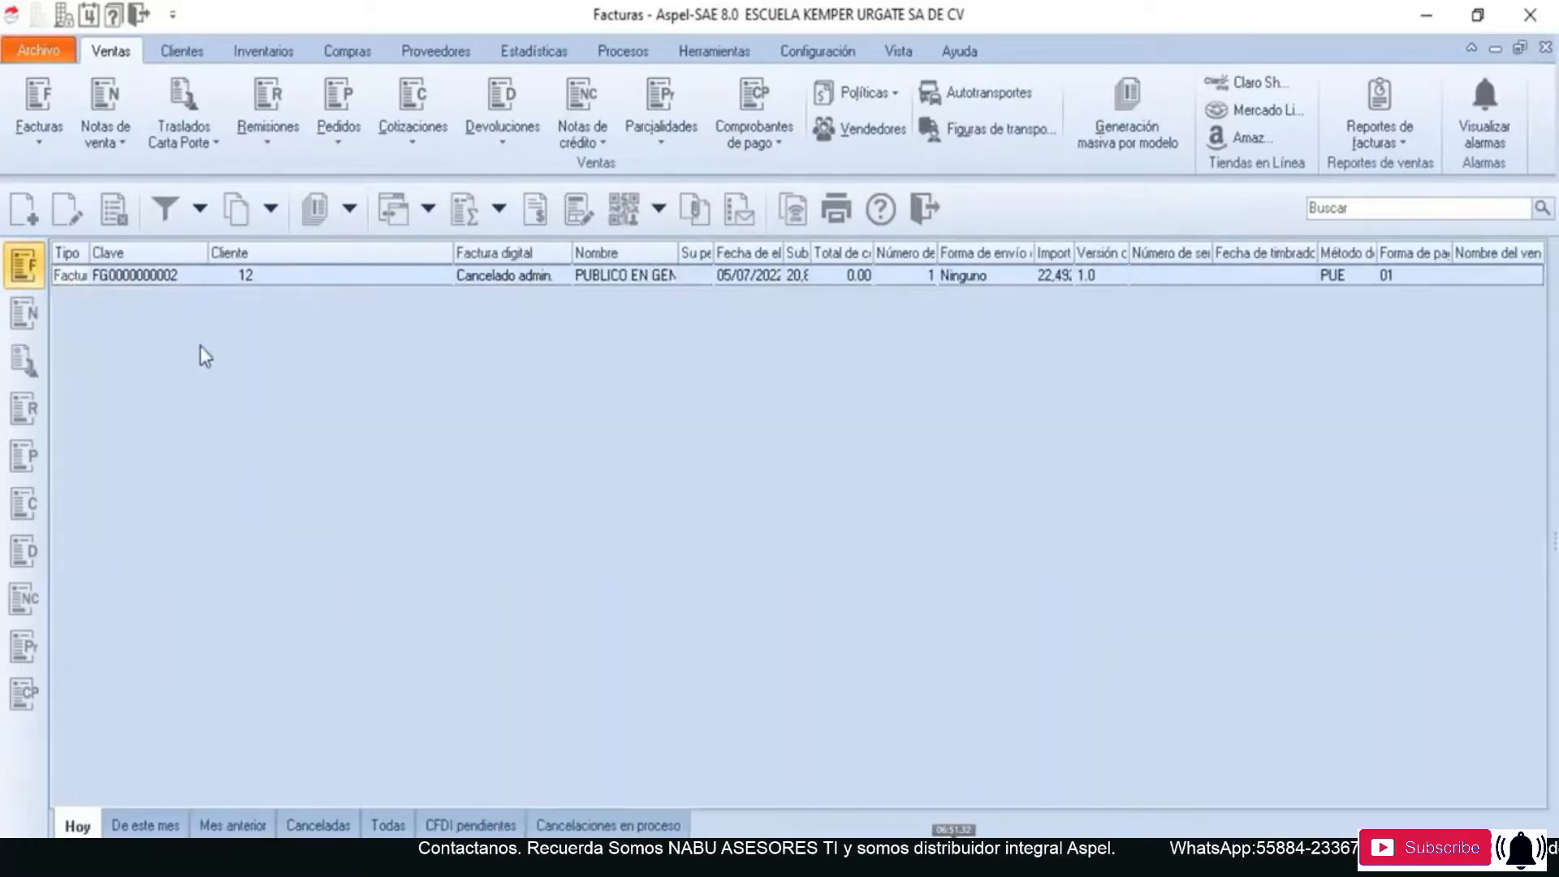
{"action": "left_click", "coordinate": [352, 207]}
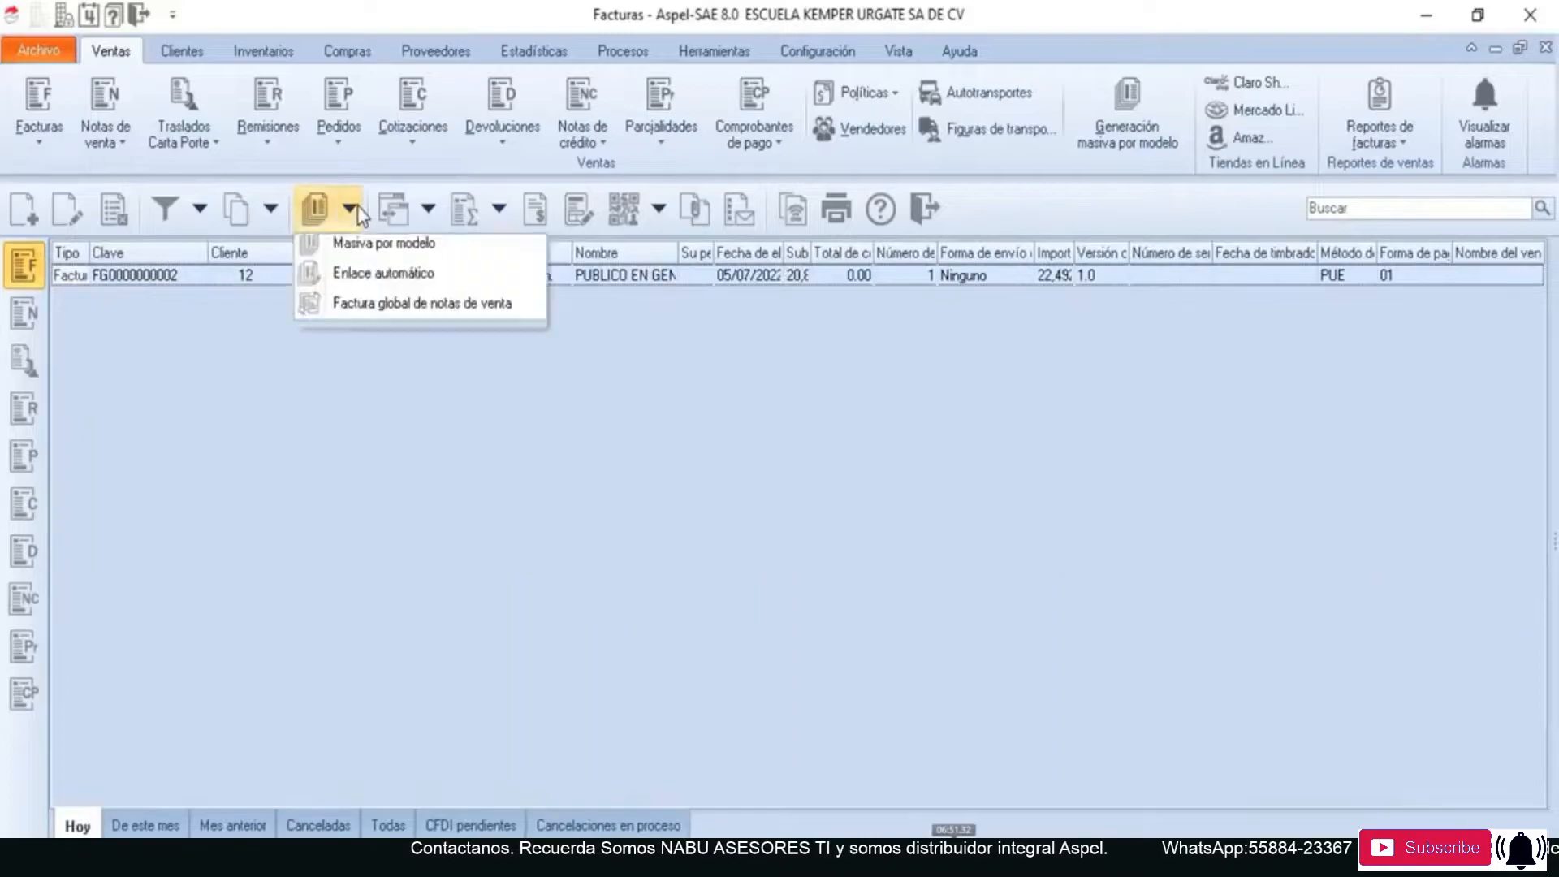
{"action": "left_click", "coordinate": [520, 311]}
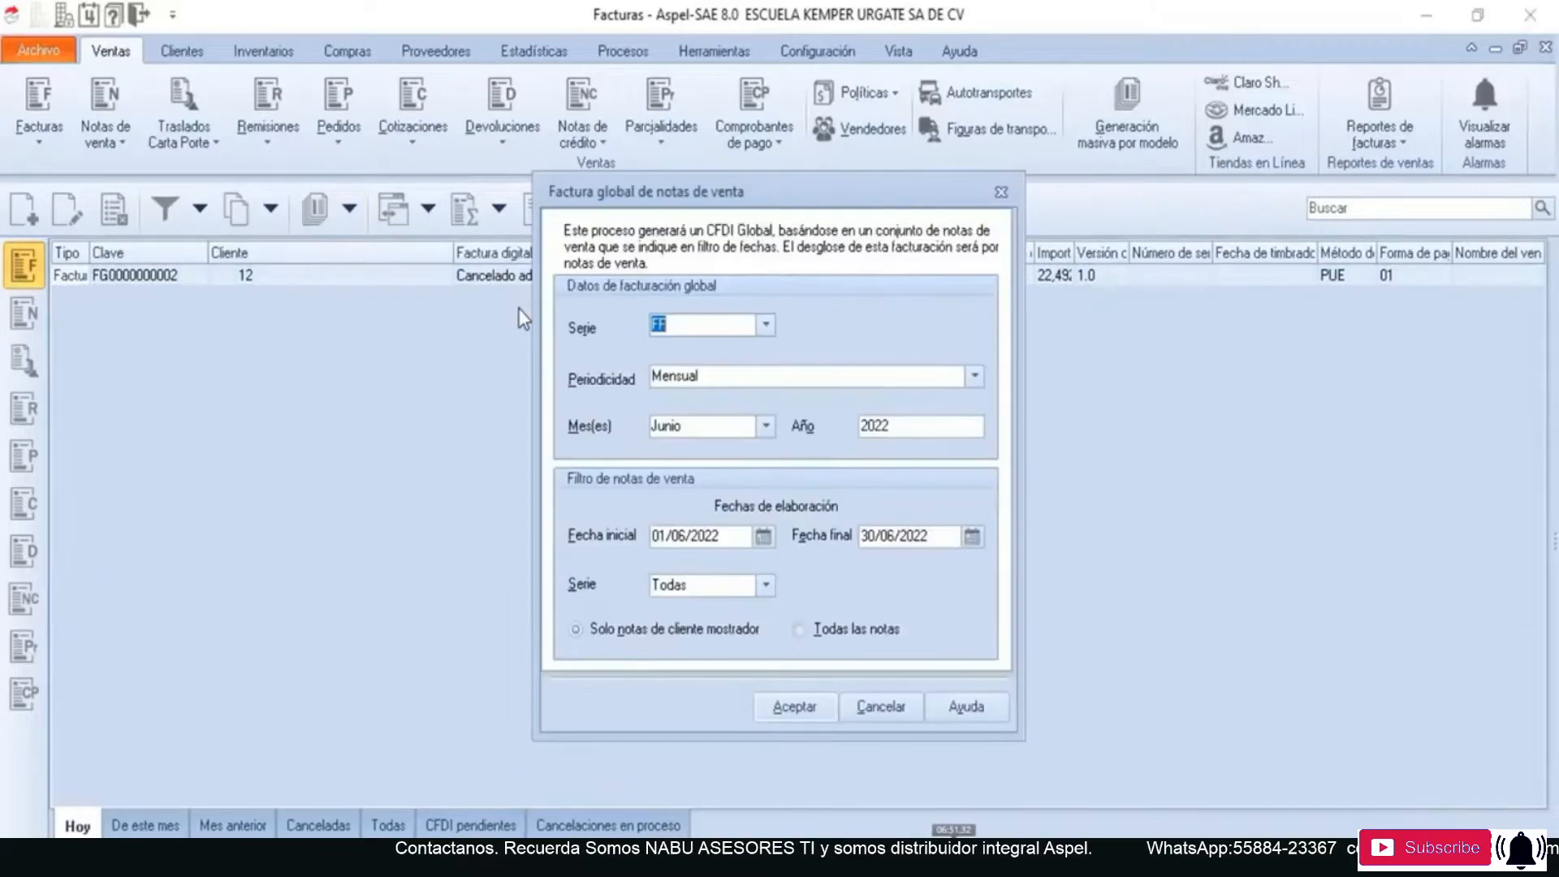
{"action": "left_click", "coordinate": [763, 324]}
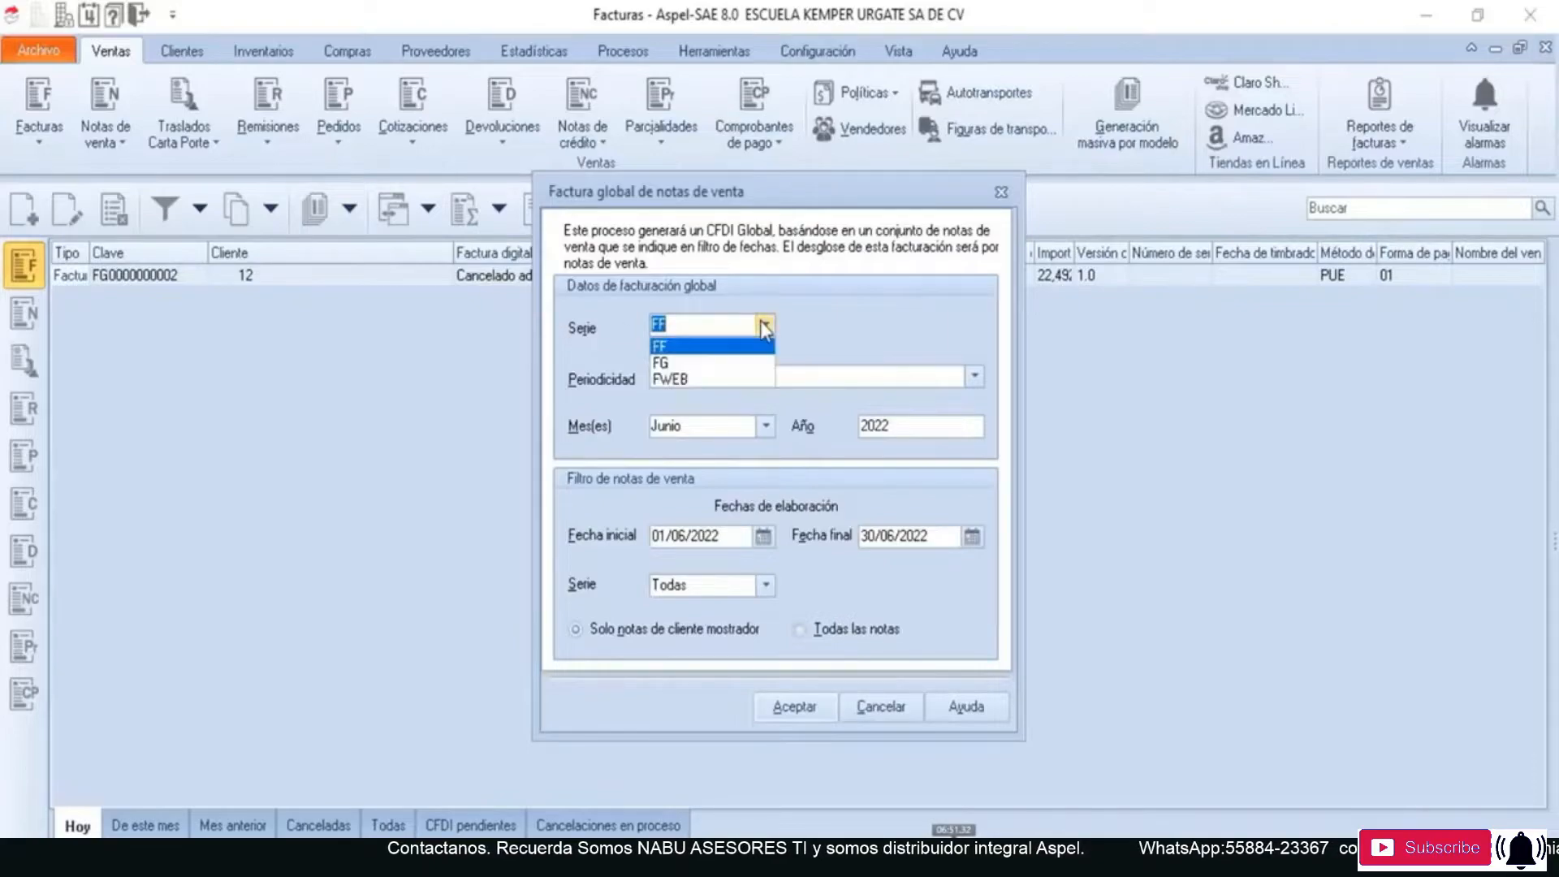
{"action": "left_click", "coordinate": [761, 363]}
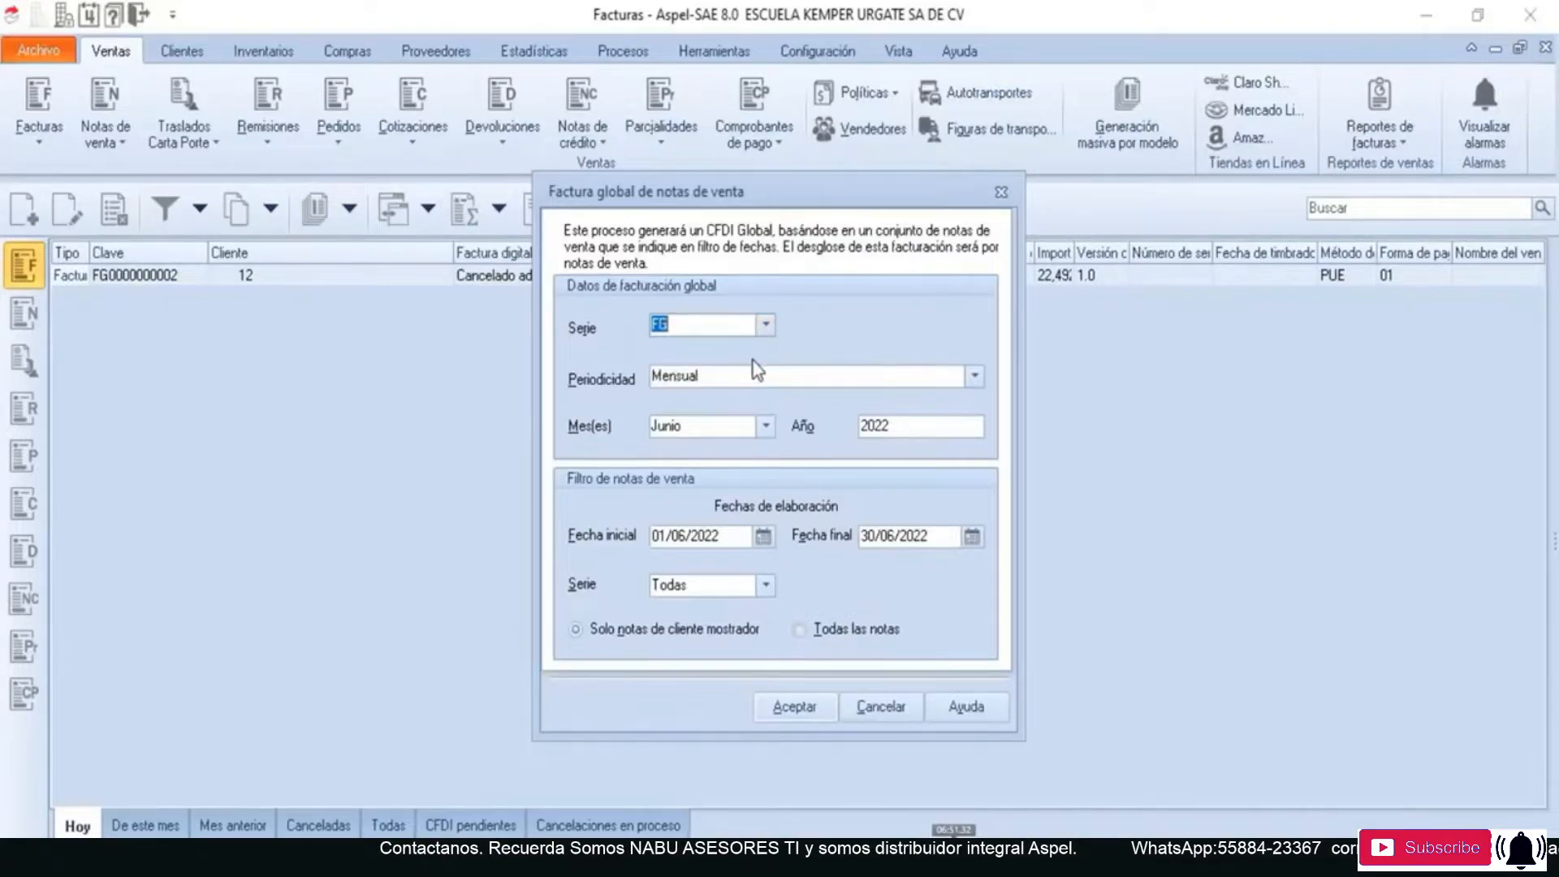
- Set the global invoice's Periodicidad to 04 Mensual and keep Junio 2022 as the invoiced month
{"action": "left_click", "coordinate": [979, 382]}
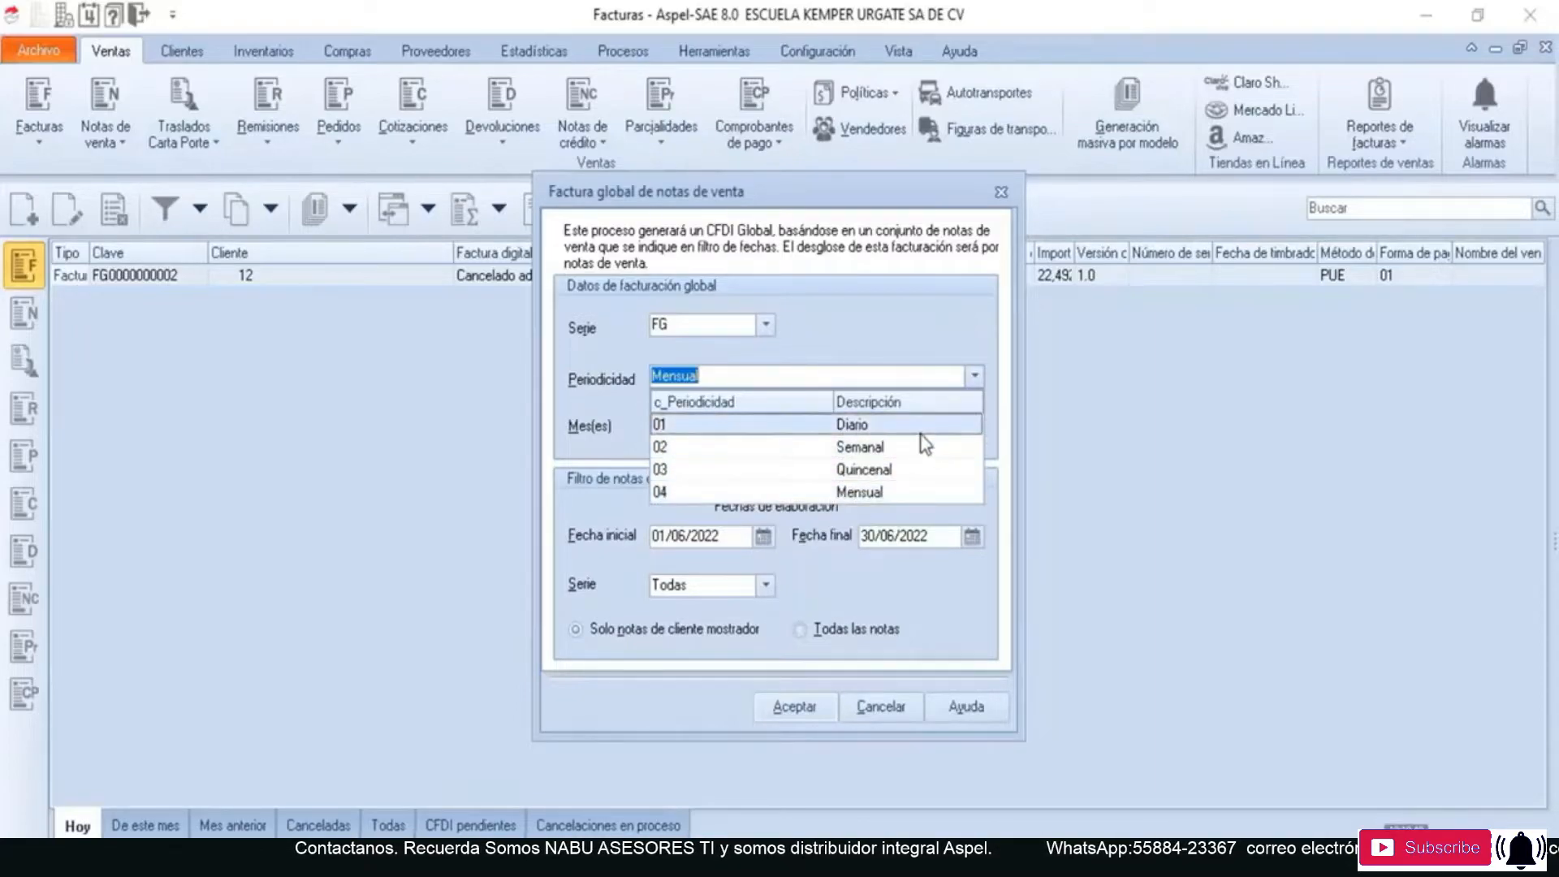
{"action": "left_click", "coordinate": [892, 489]}
{"action": "left_click", "coordinate": [767, 427]}
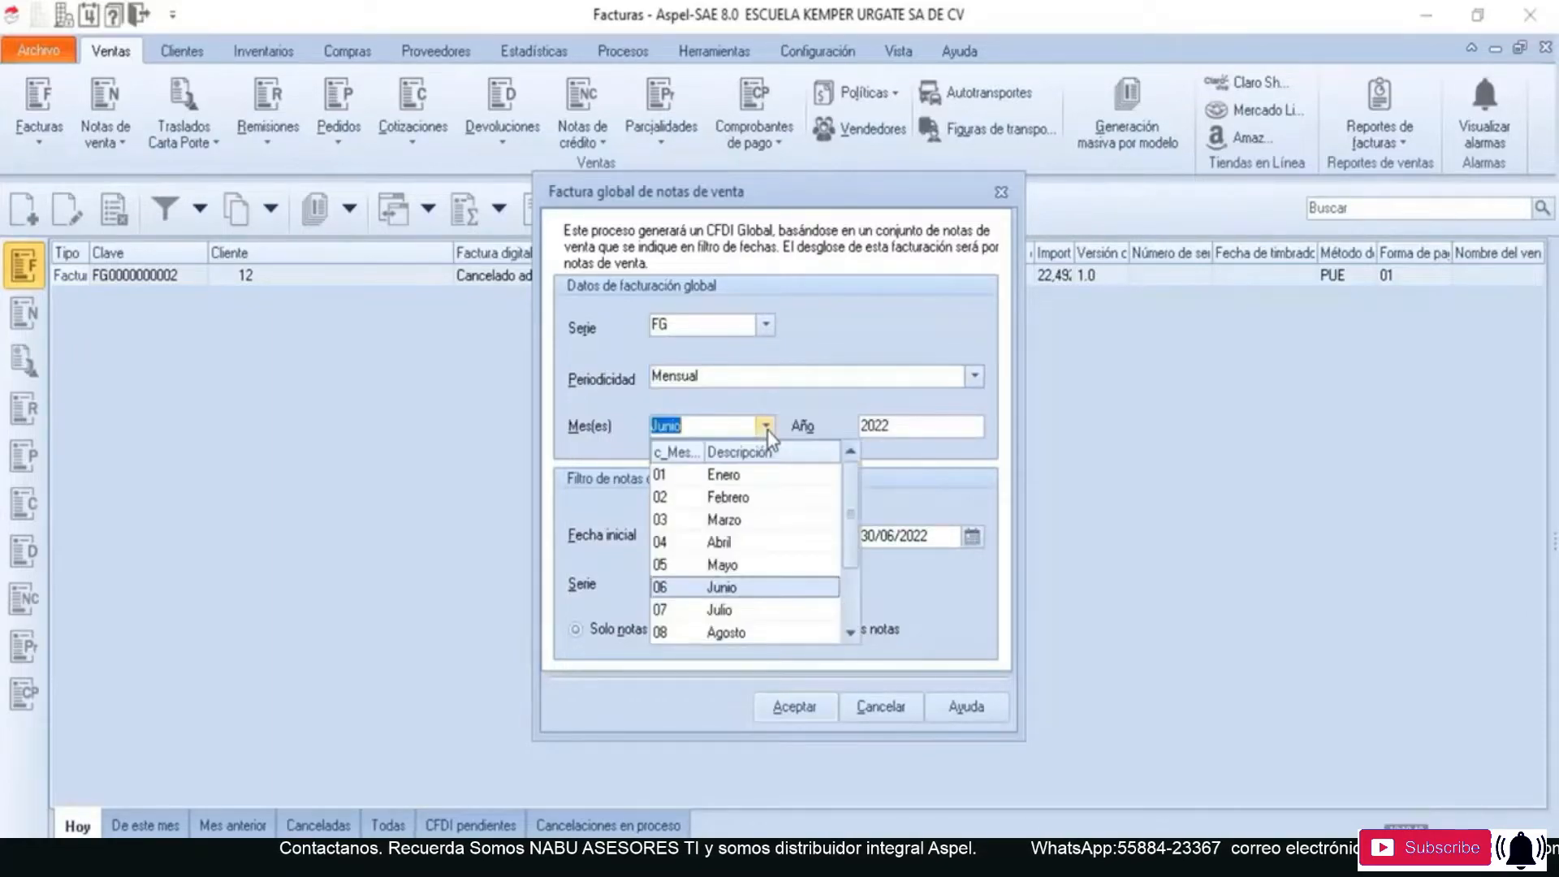
{"action": "left_click", "coordinate": [768, 427]}
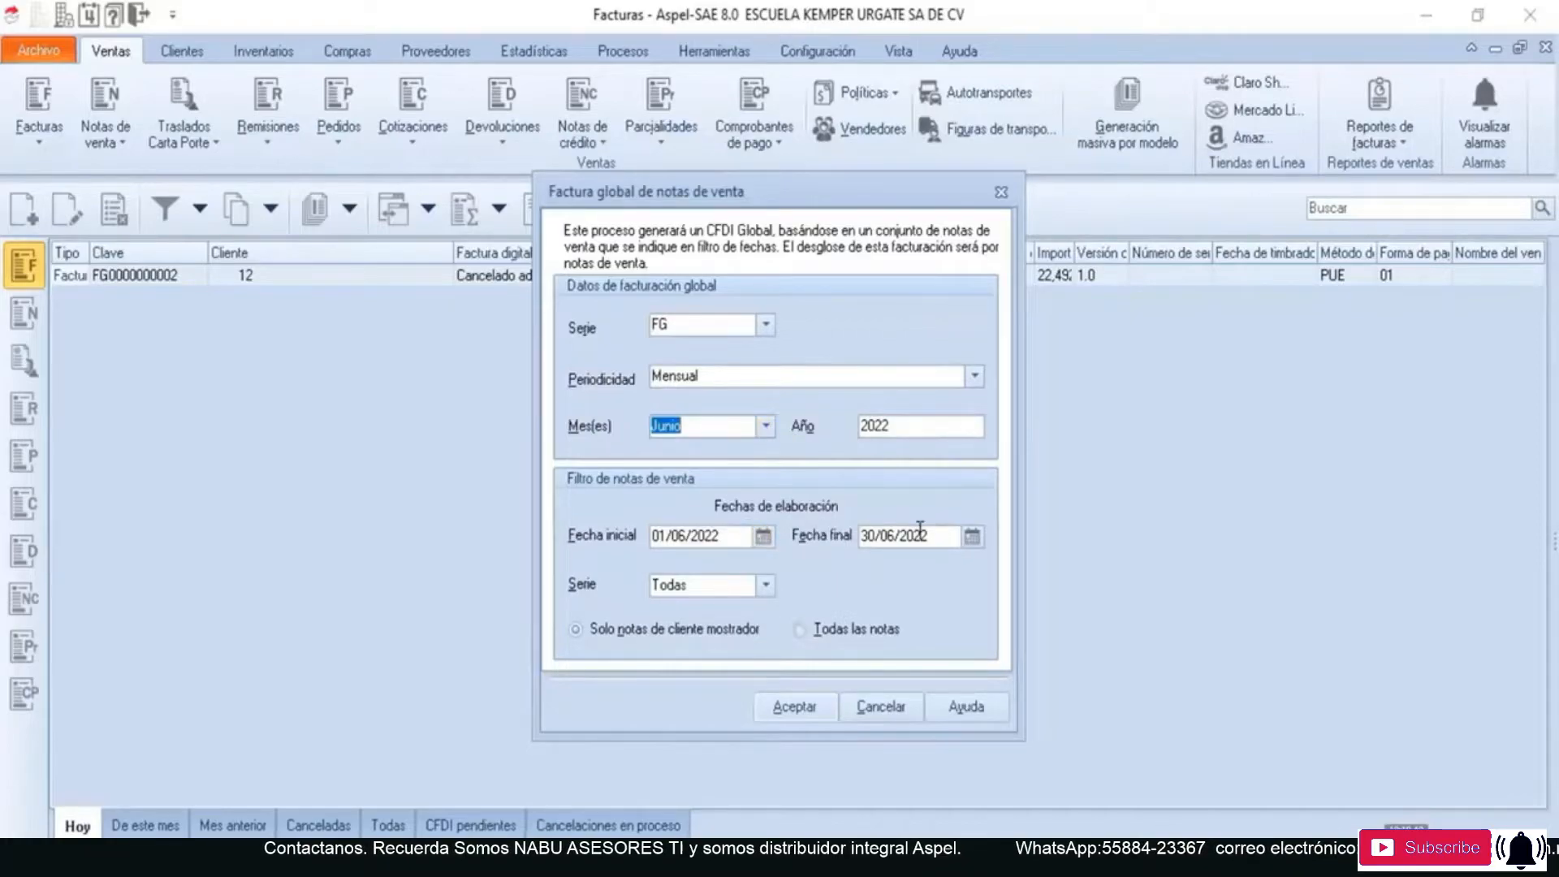
- Filter the sales notes from 01/06/2022 to 30/06/2022 with series Todas and Todas las notas, and accept the filter
{"action": "left_click", "coordinate": [760, 535]}
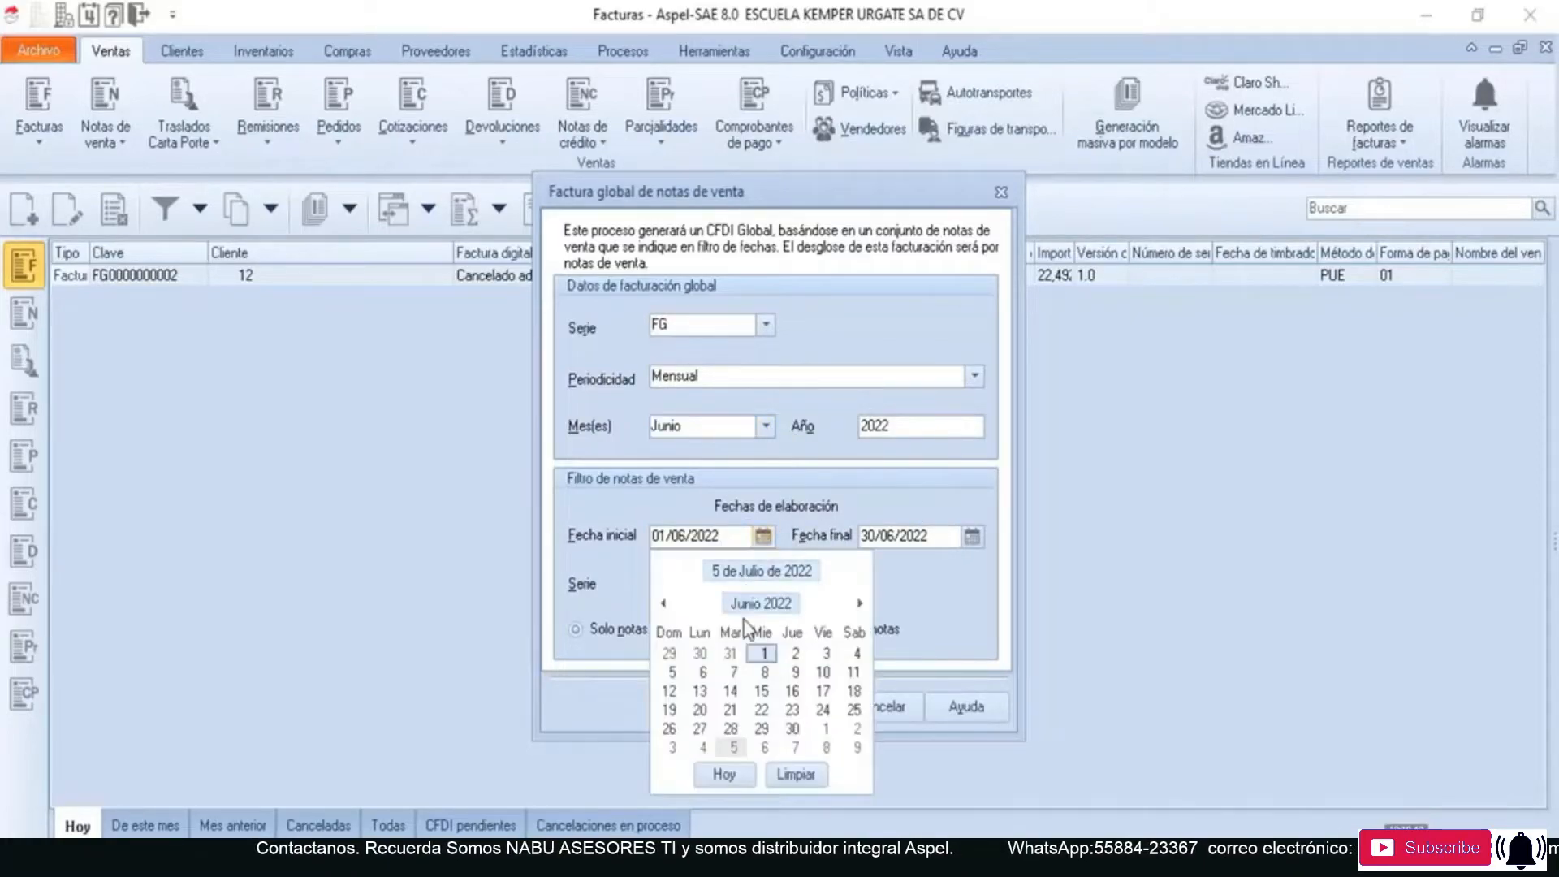
{"action": "left_click", "coordinate": [918, 573]}
{"action": "left_click", "coordinate": [971, 536]}
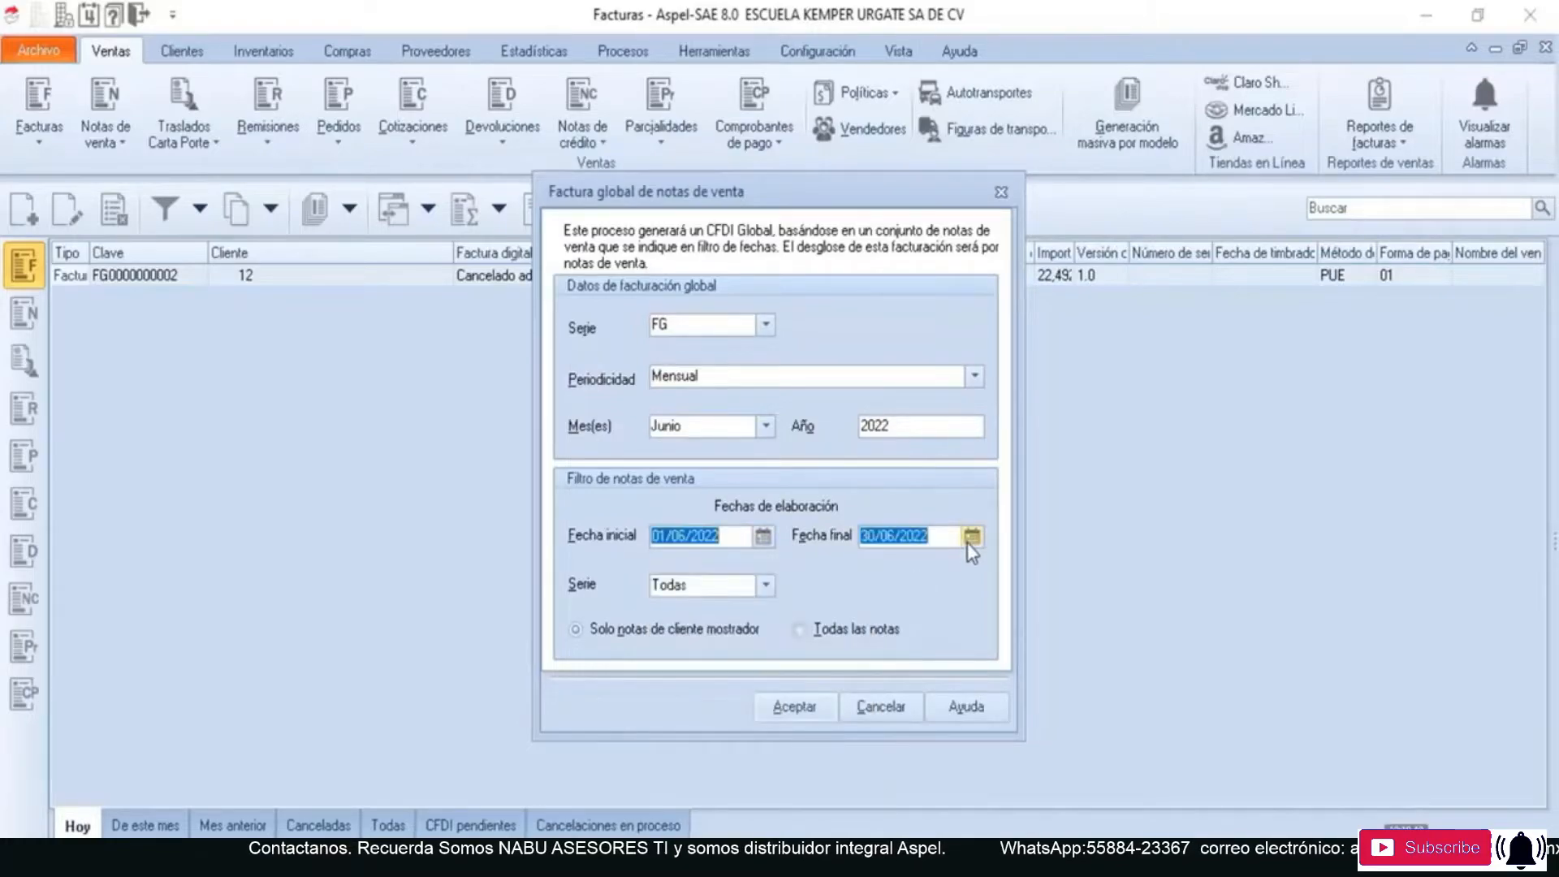
{"action": "left_click", "coordinate": [997, 514]}
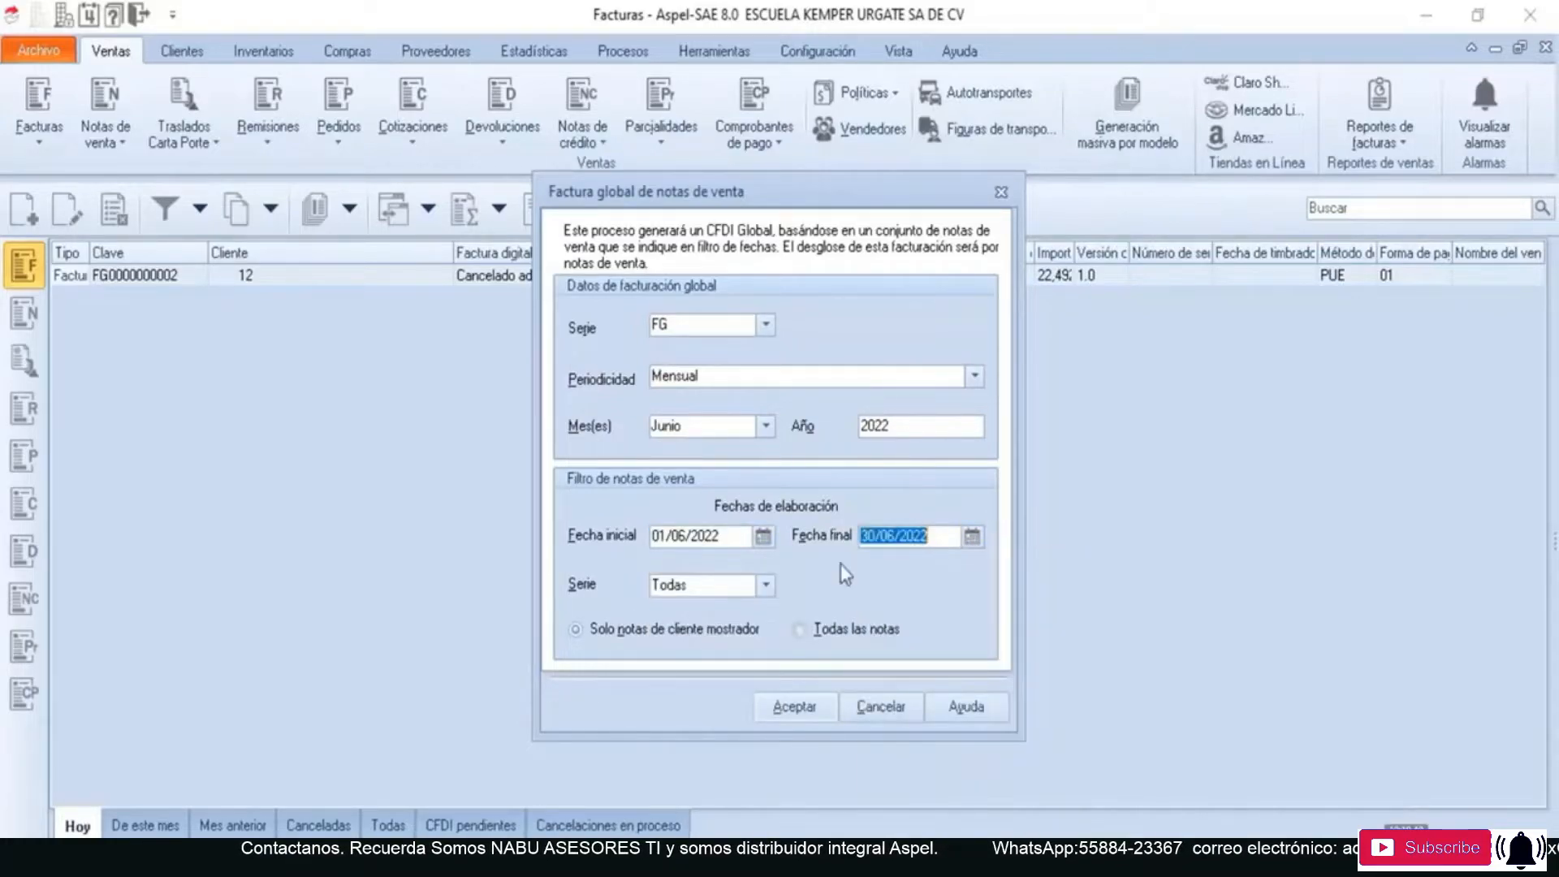
{"action": "left_click", "coordinate": [764, 584]}
{"action": "left_click", "coordinate": [723, 607]}
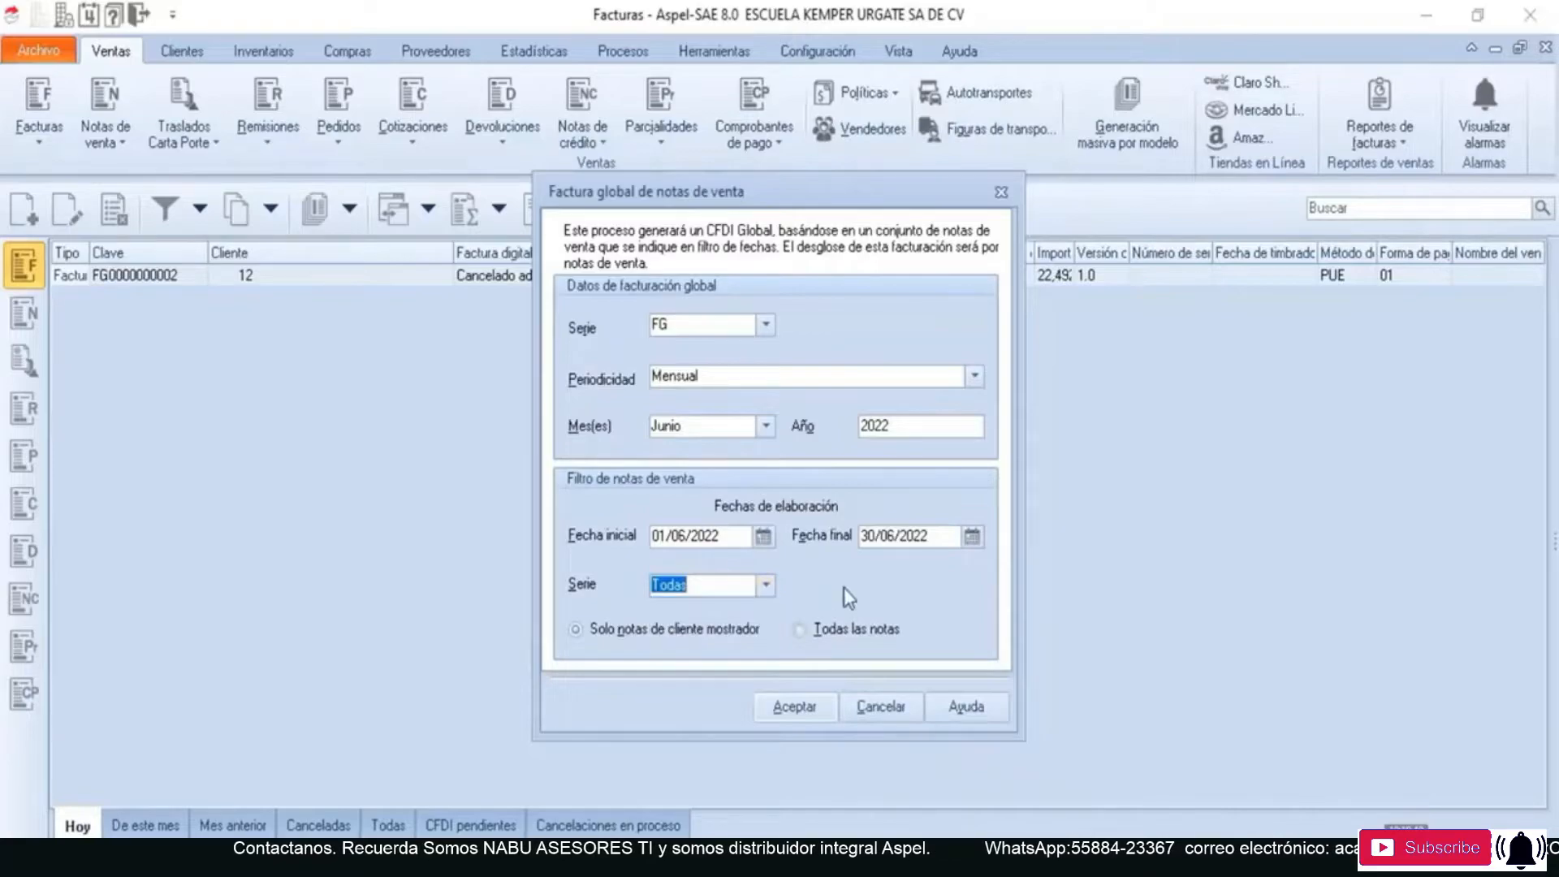
{"action": "left_click", "coordinate": [802, 632]}
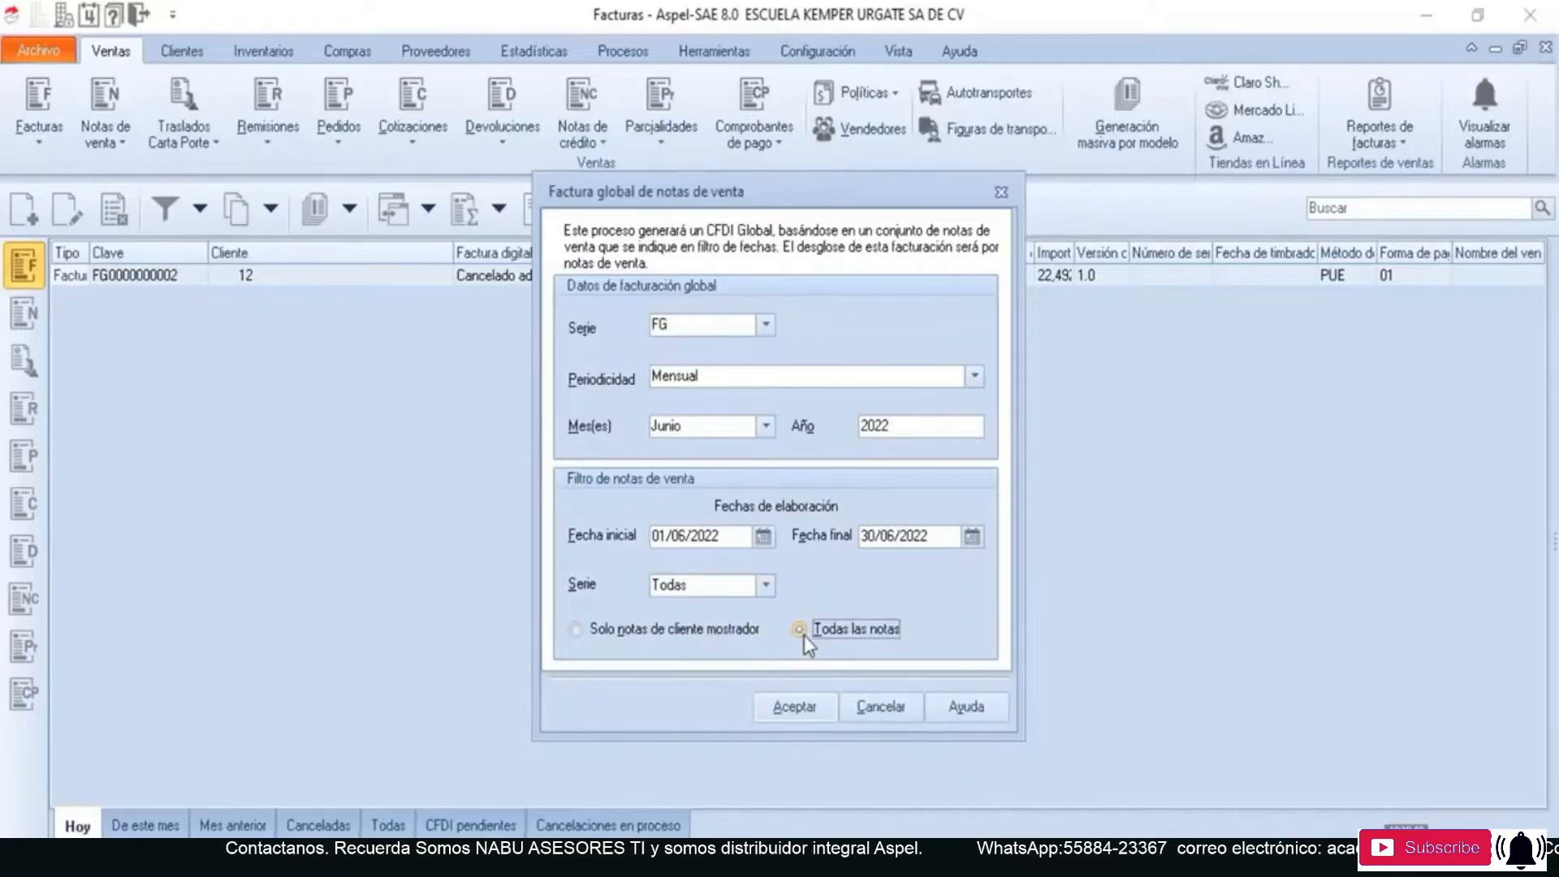
{"action": "left_click", "coordinate": [794, 708]}
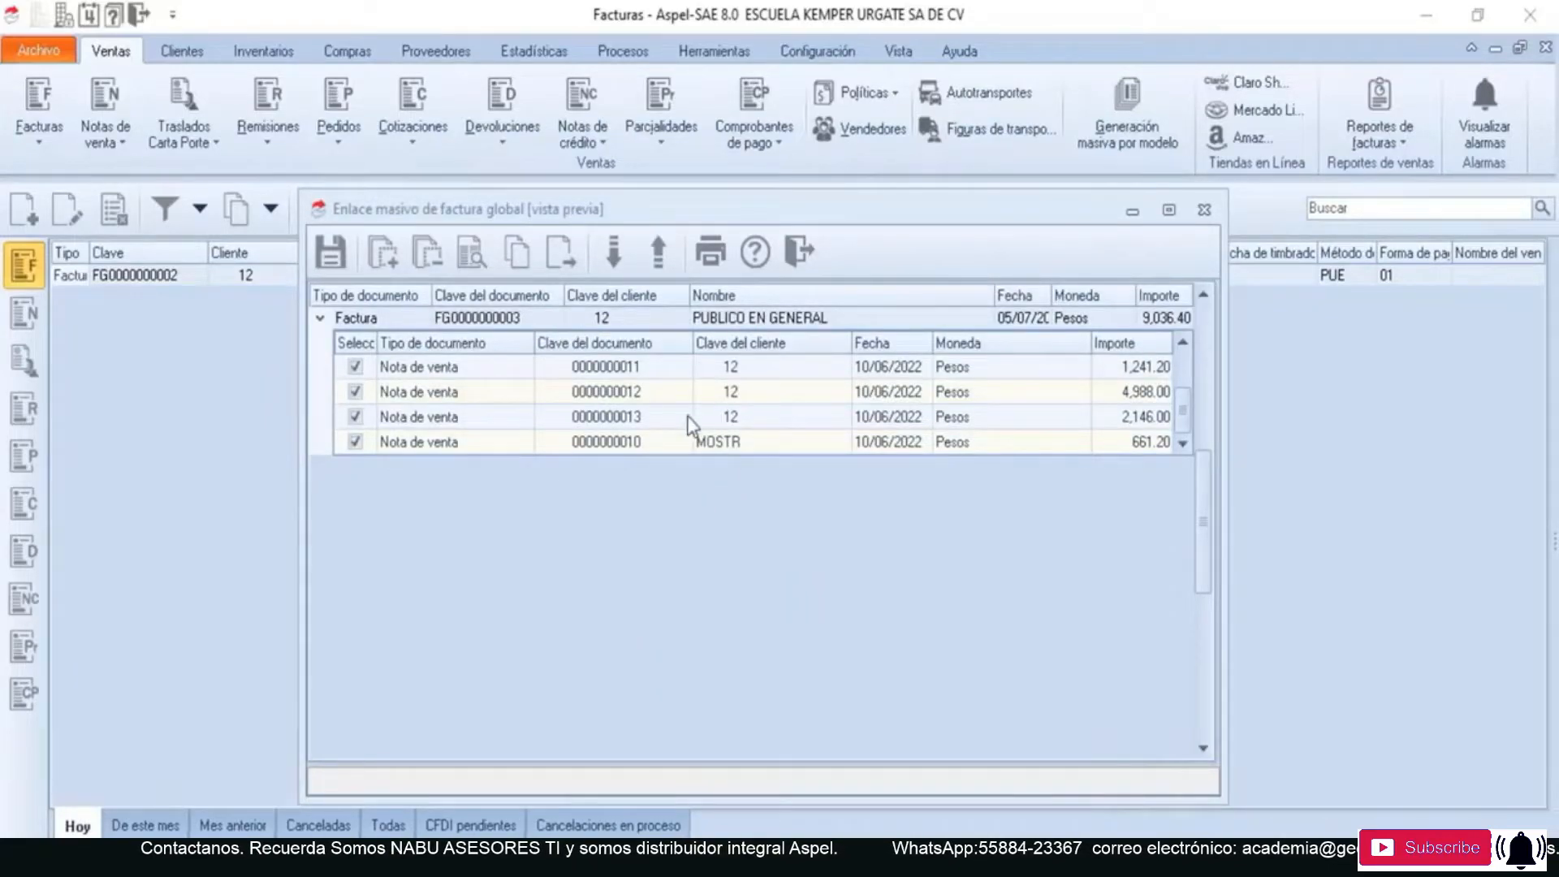
- Deselect all sales notes in the global invoice preview and select them all again
{"action": "left_click", "coordinate": [591, 493]}
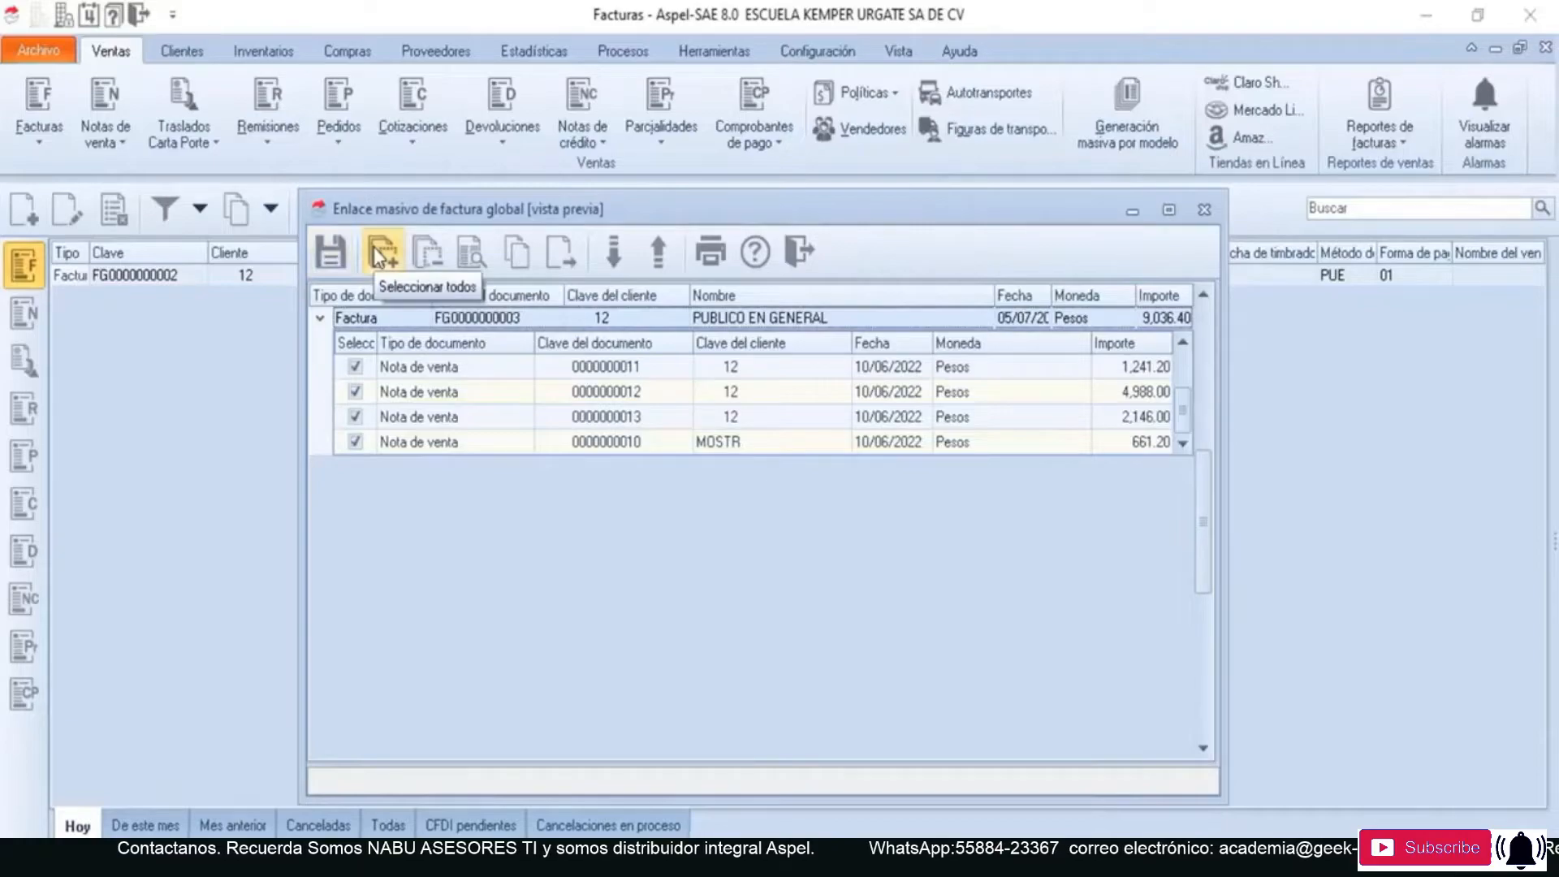
{"action": "left_click", "coordinate": [428, 253]}
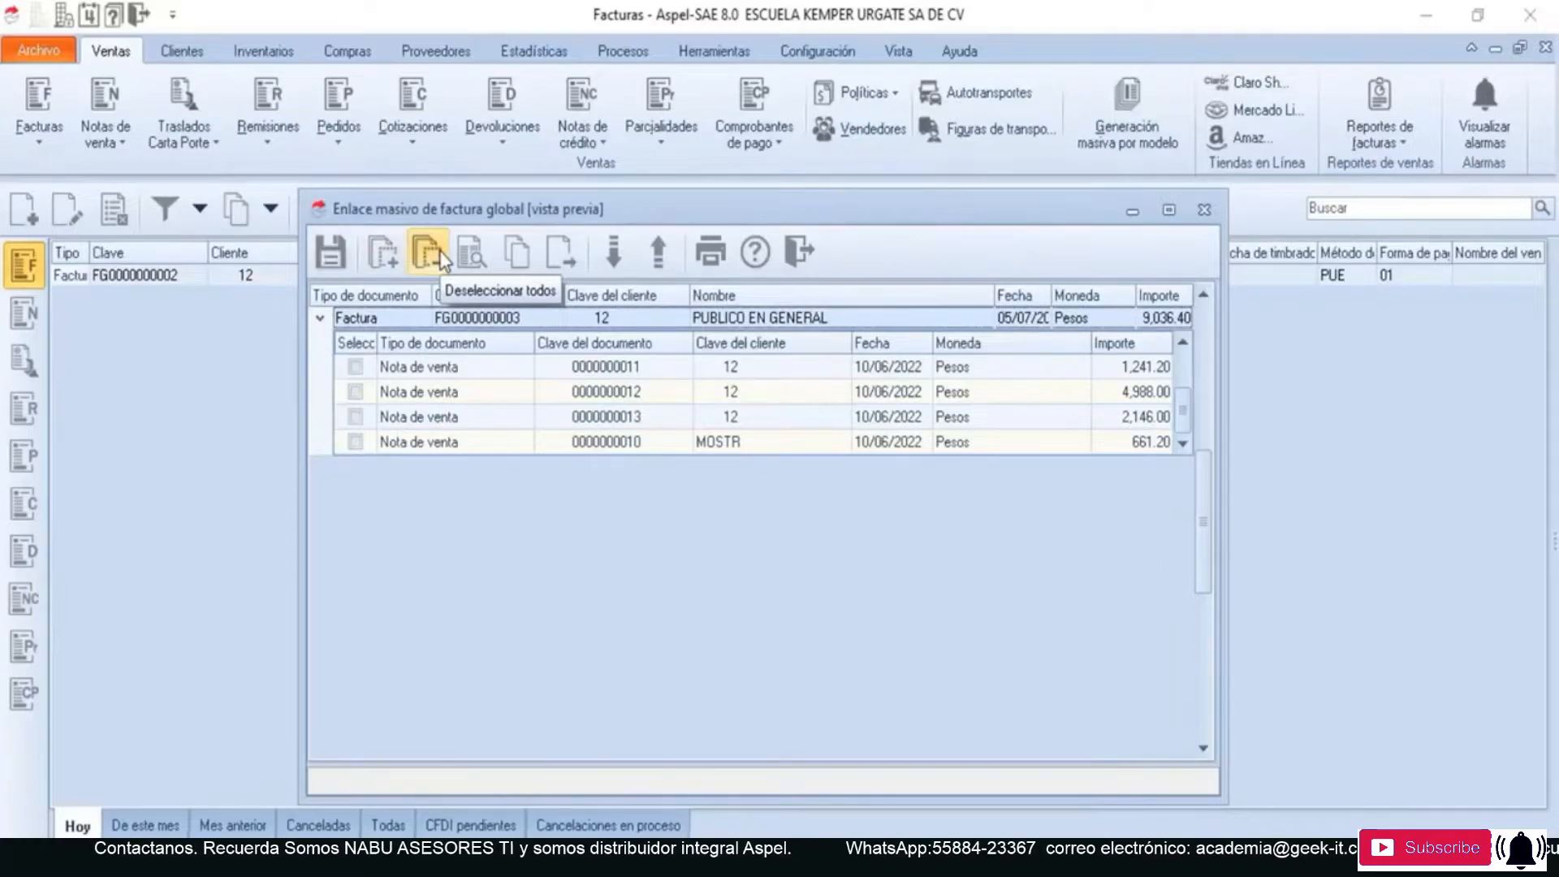
{"action": "left_click", "coordinate": [391, 252]}
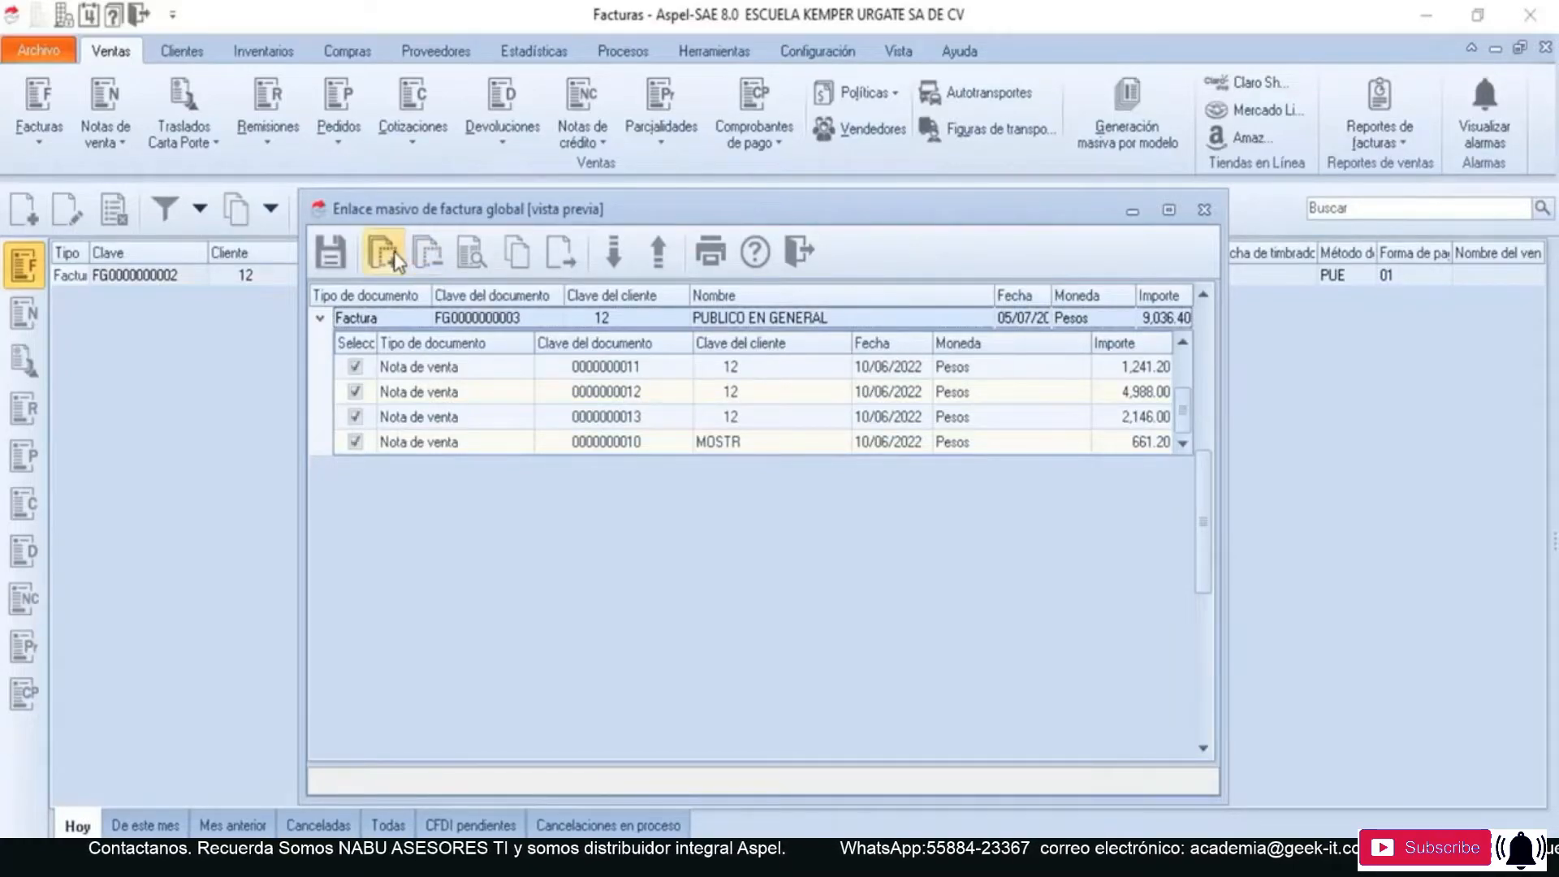
- Preview the global invoice's header and line items in an enlarged window, and compare the collapsed and expanded lists of linked notes
{"action": "left_click", "coordinate": [470, 257]}
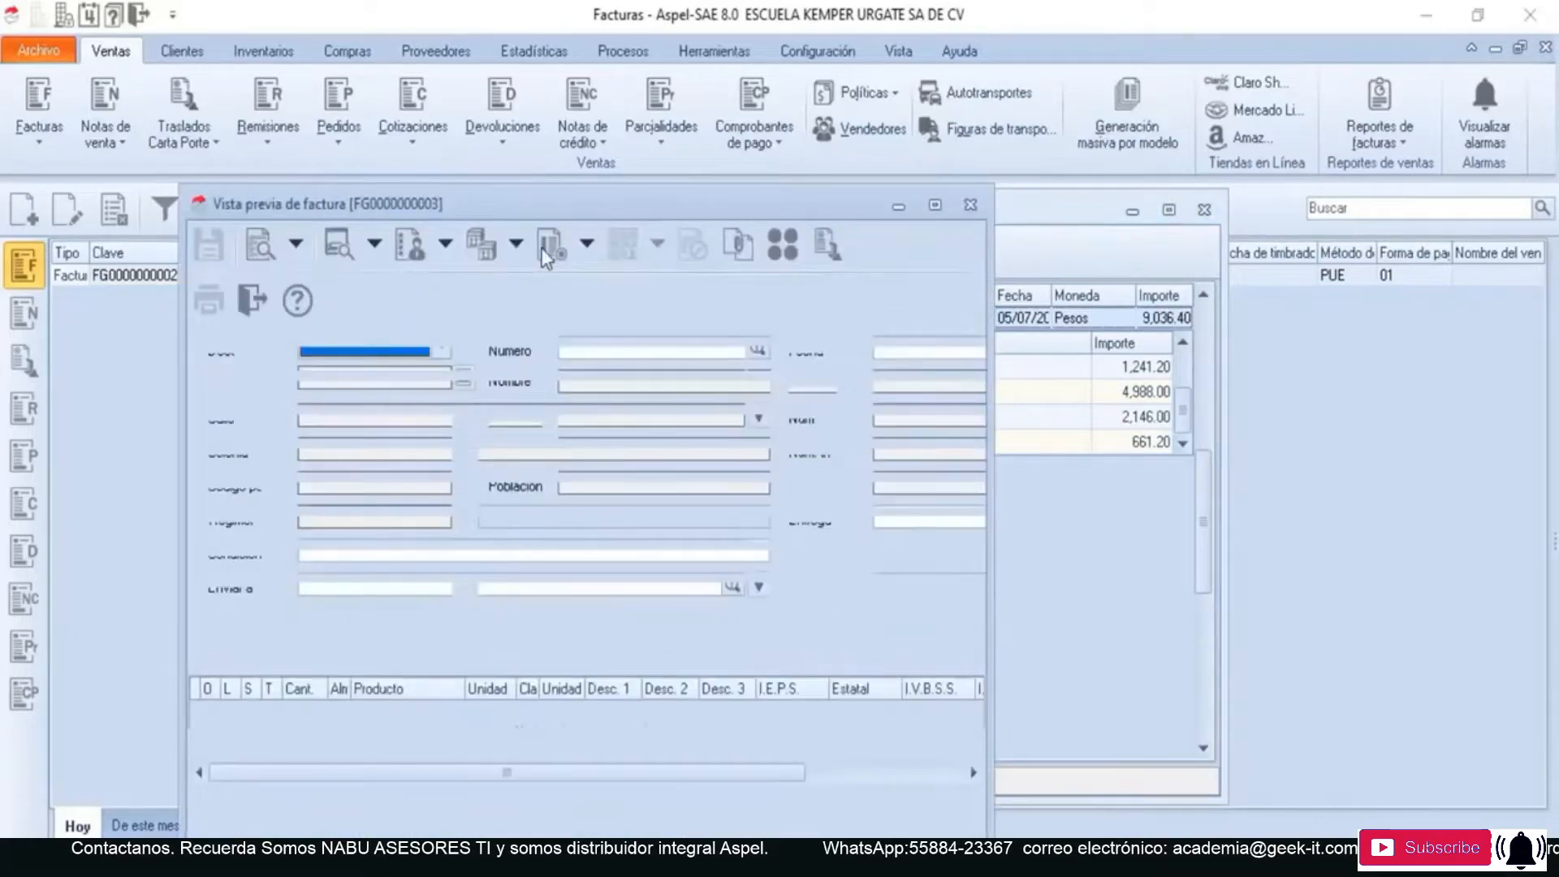
{"action": "left_click_drag", "start_coordinate": [619, 207], "coordinate": [825, 65]}
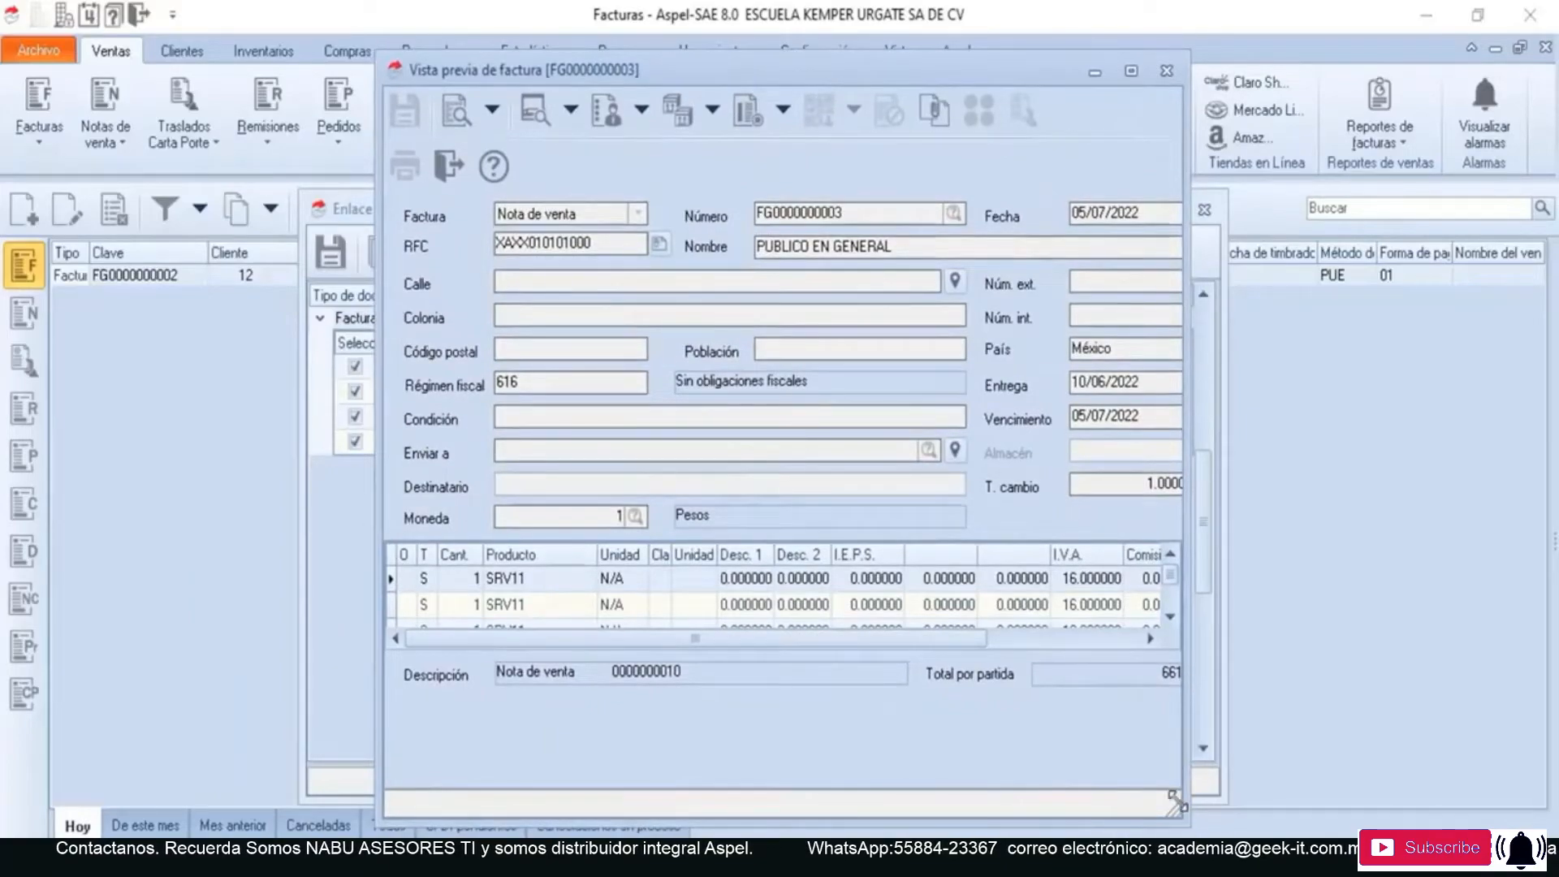
{"action": "left_click_drag", "start_coordinate": [1175, 800], "coordinate": [1383, 834]}
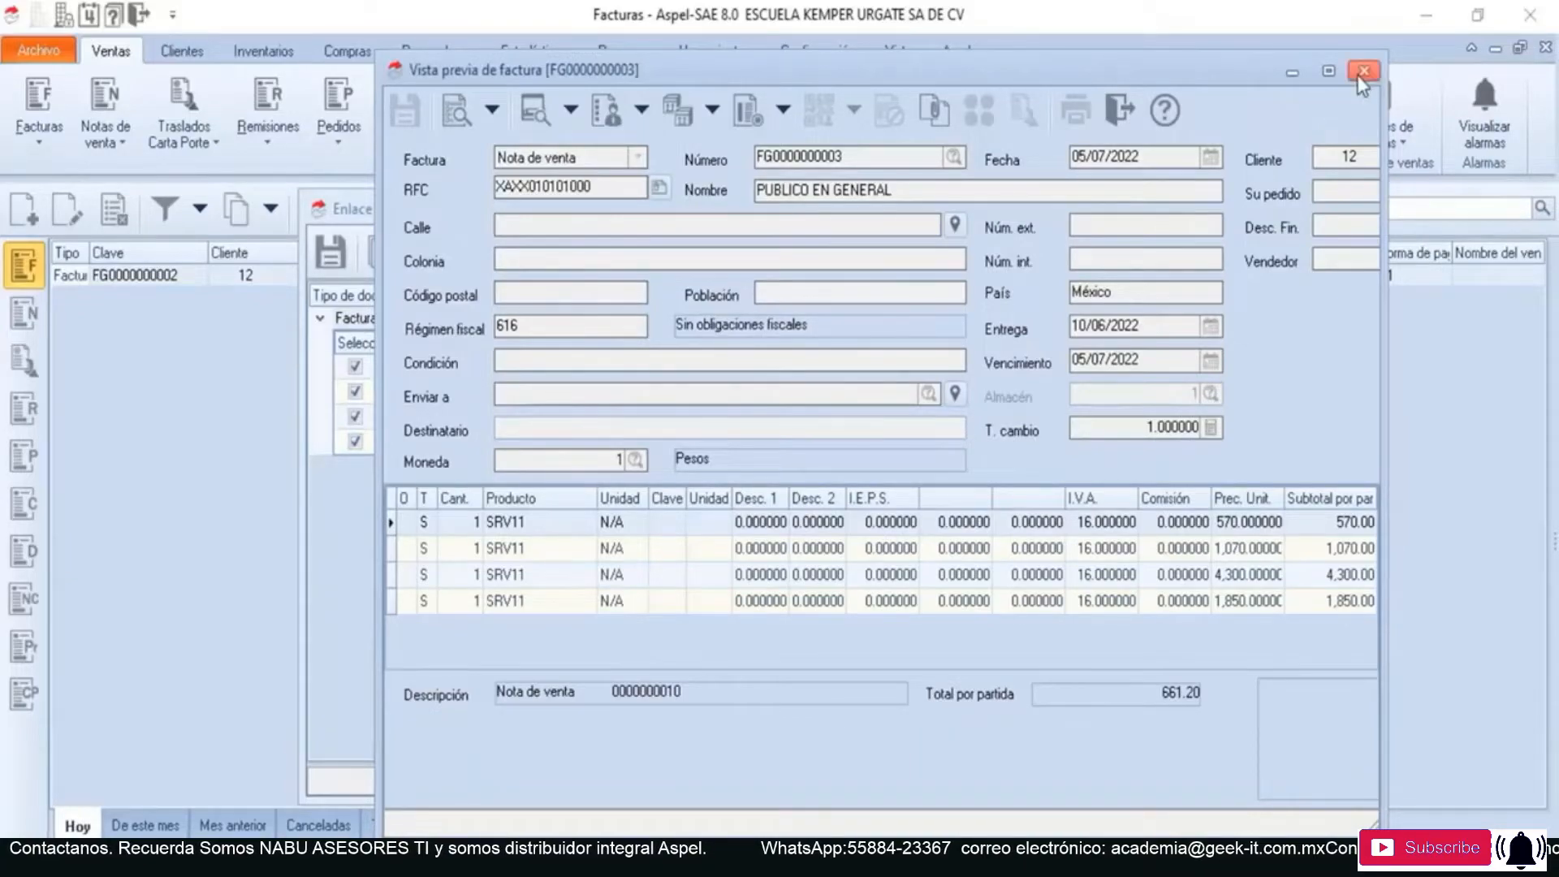
{"action": "left_click", "coordinate": [1116, 107]}
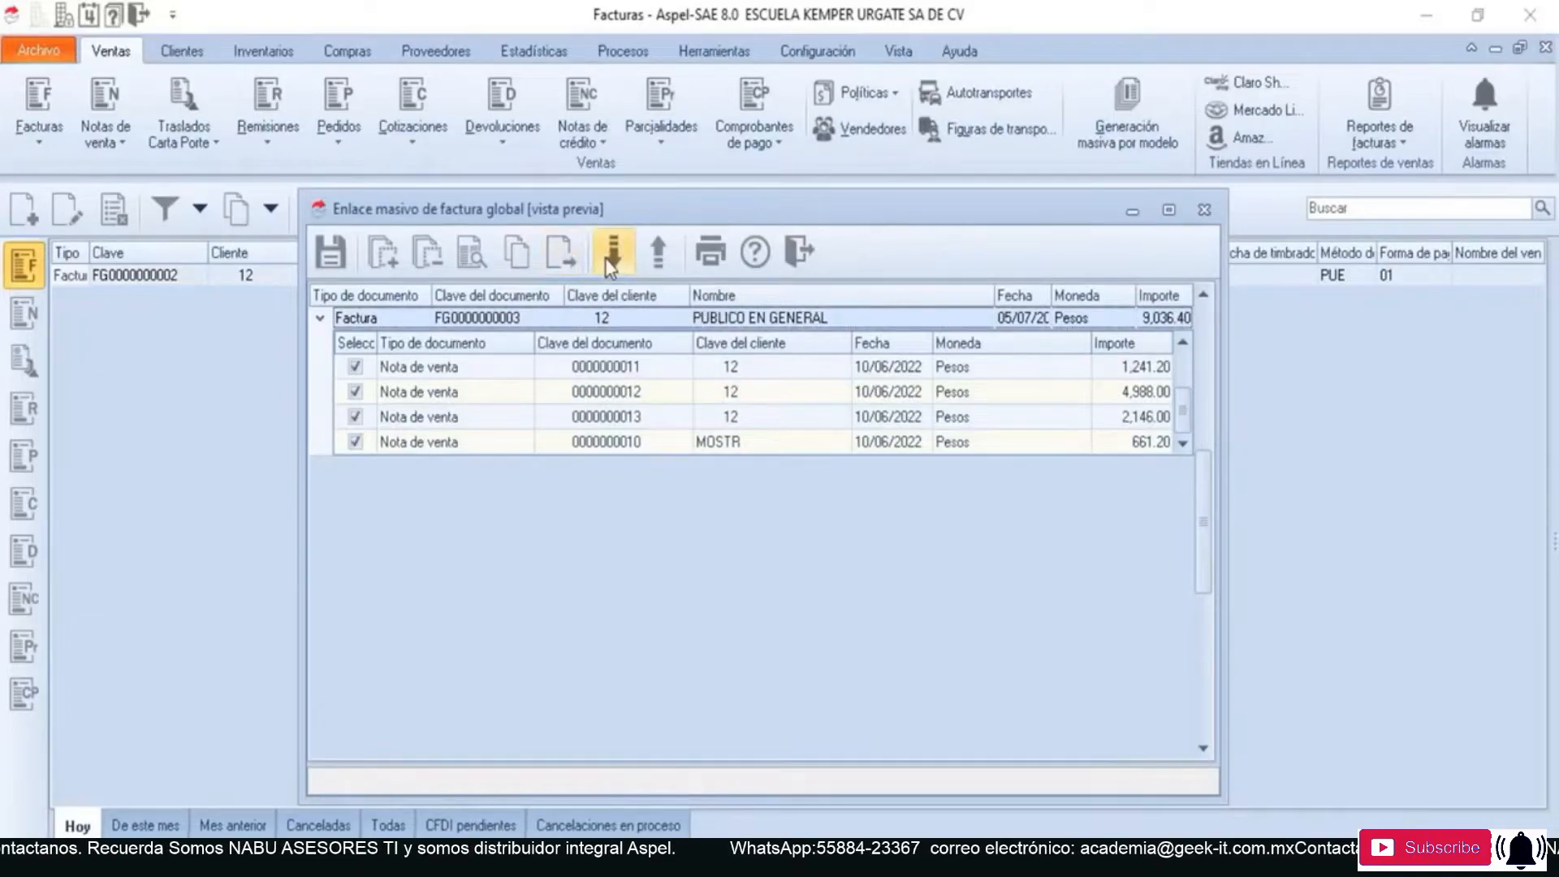
{"action": "left_click", "coordinate": [648, 256]}
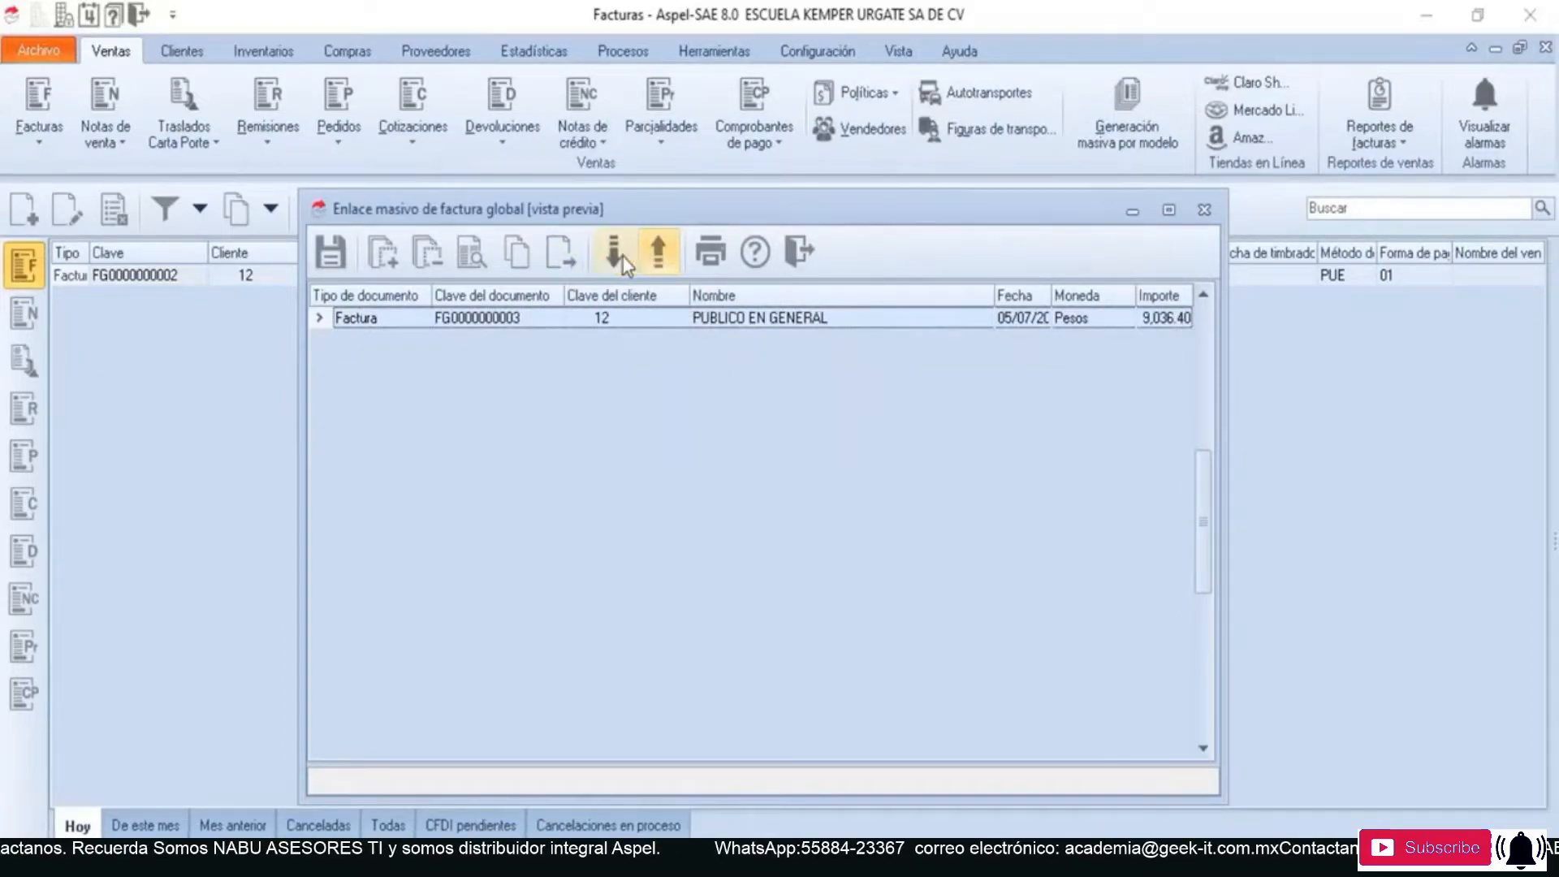
{"action": "left_click", "coordinate": [617, 256]}
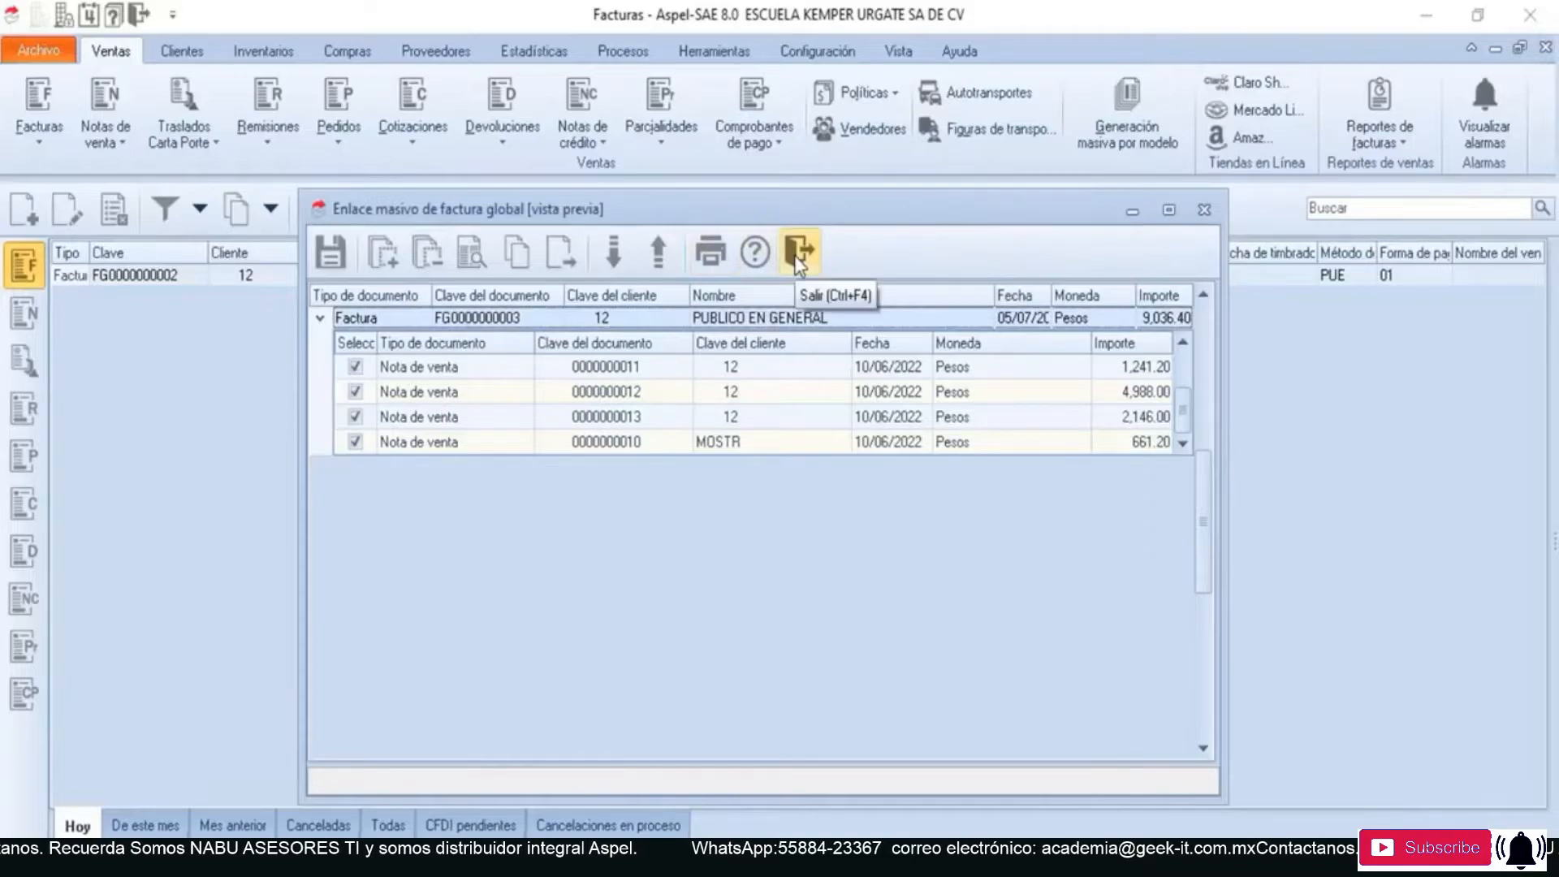
- Save the selected documents as a global invoice, accepting the payment conditions and saving the fiscal data without related CFDIs
{"action": "left_click", "coordinate": [332, 253]}
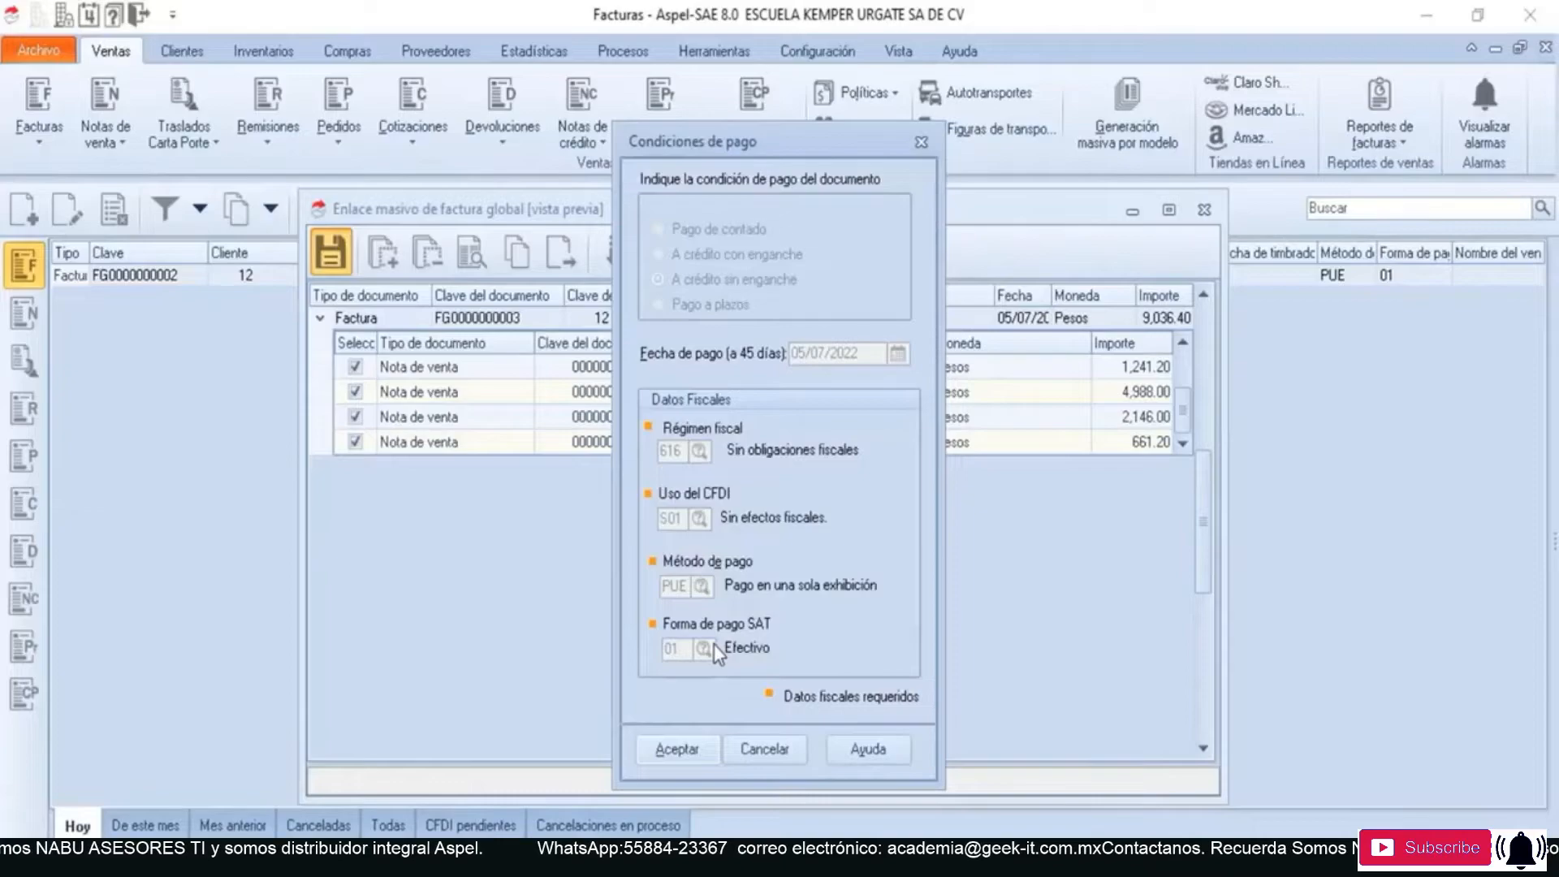
{"action": "left_click", "coordinate": [700, 751]}
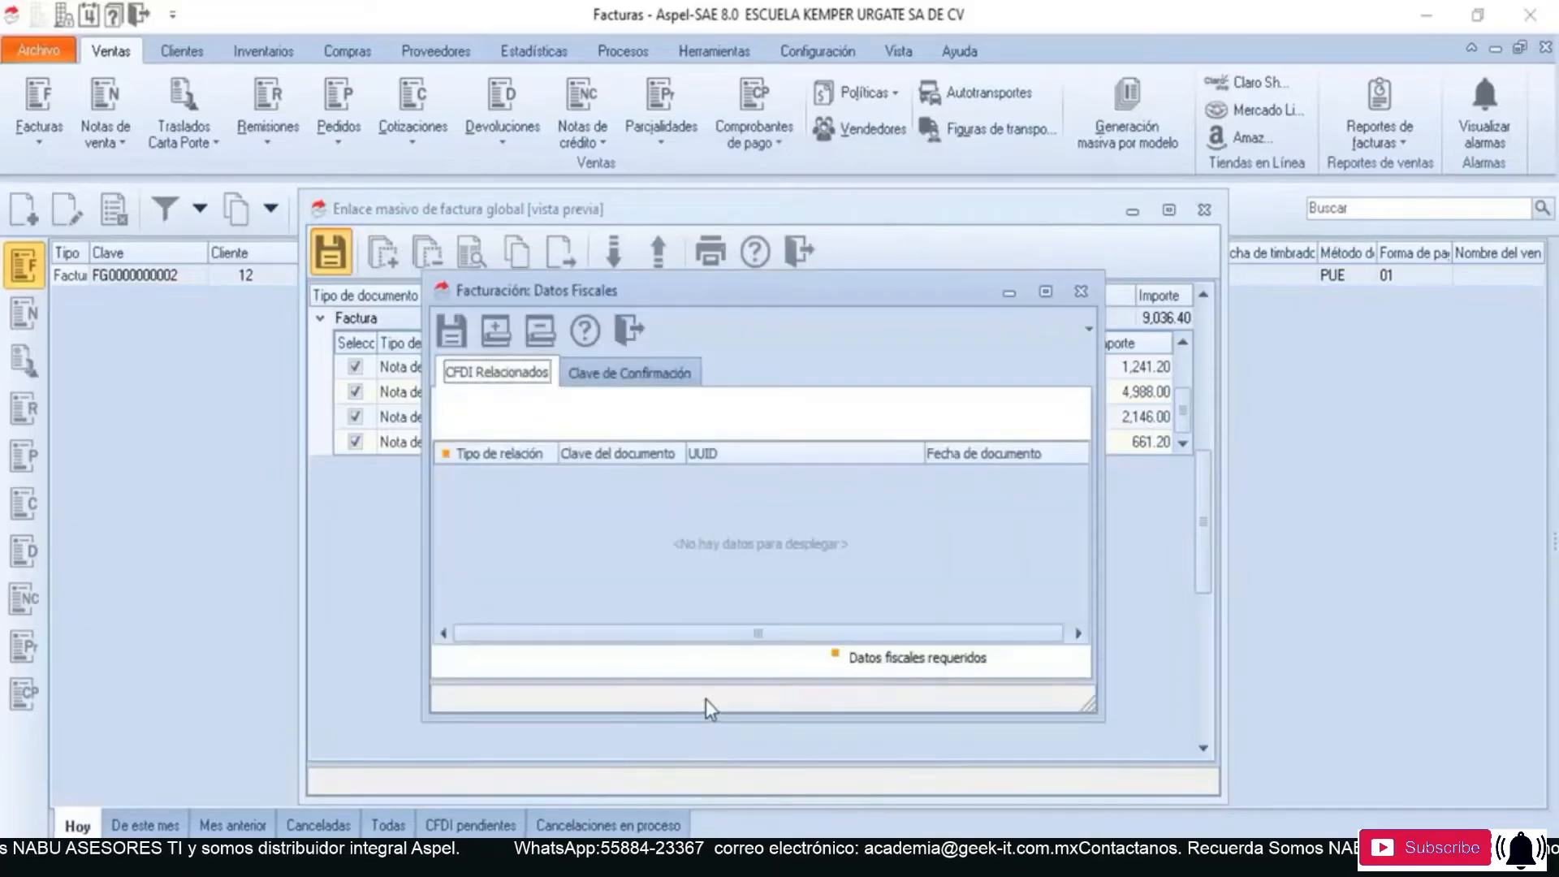
{"action": "left_click", "coordinate": [458, 338]}
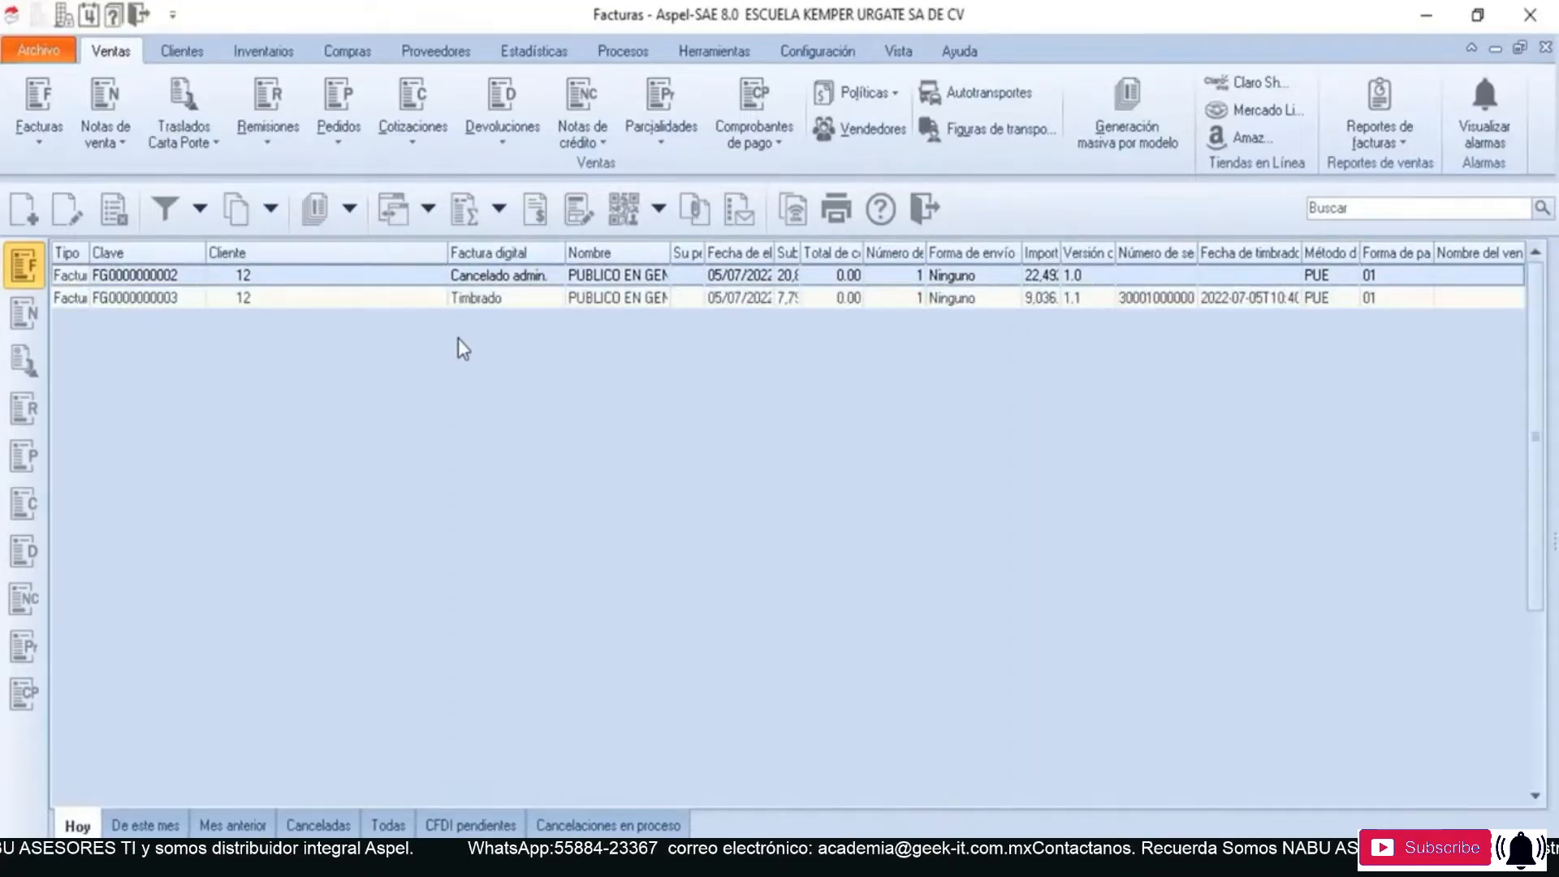
- Extract the new stamped global invoice's CFDI to the desktop in XML and PDF formats
{"action": "left_click", "coordinate": [571, 301]}
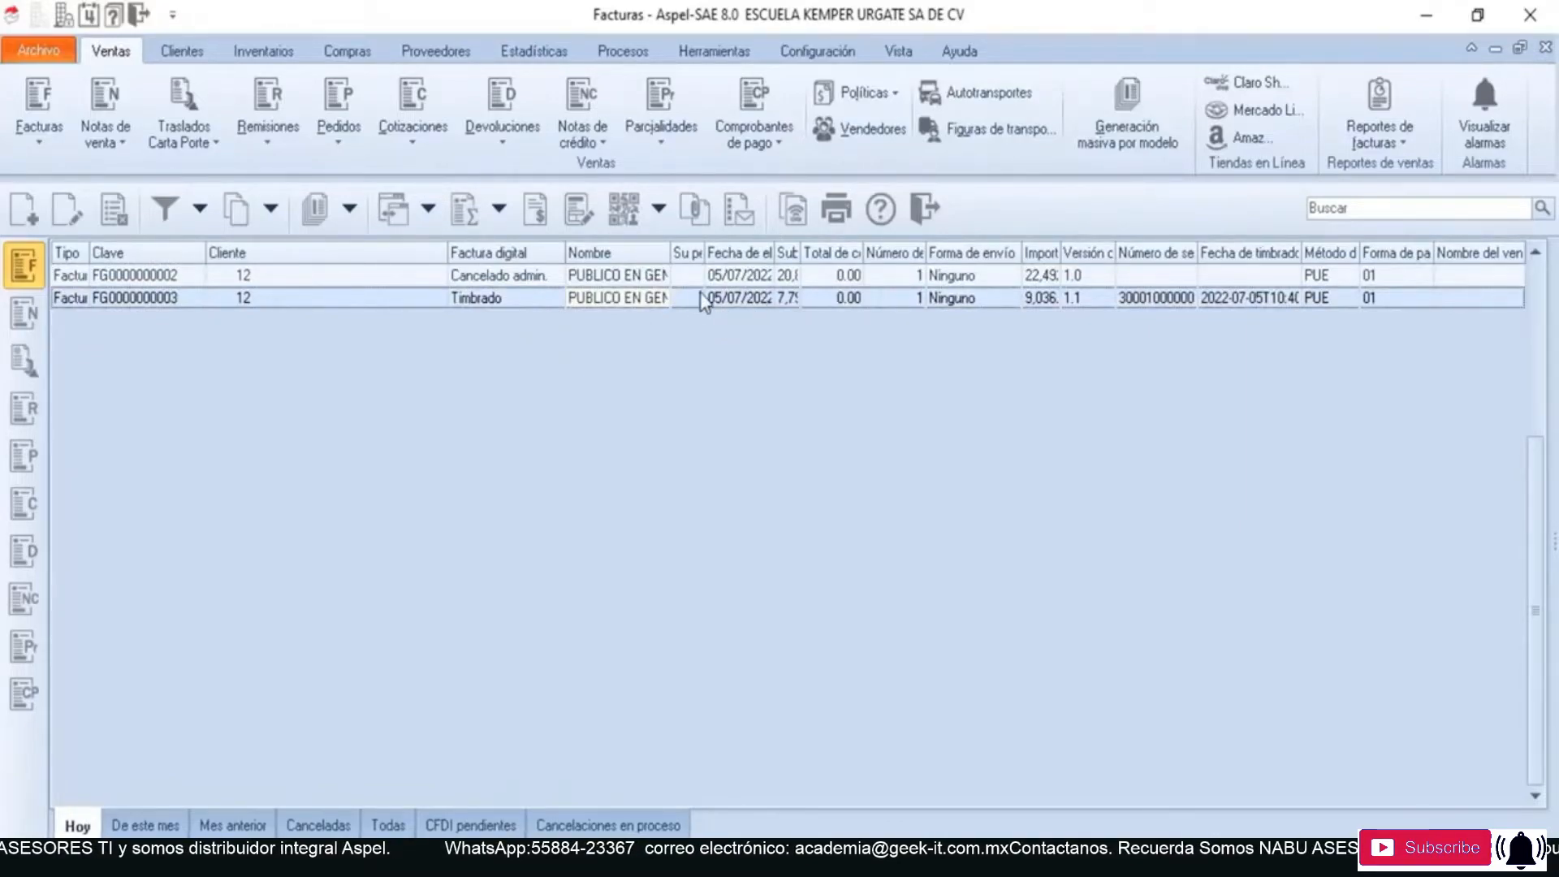
{"action": "left_click", "coordinate": [659, 211]}
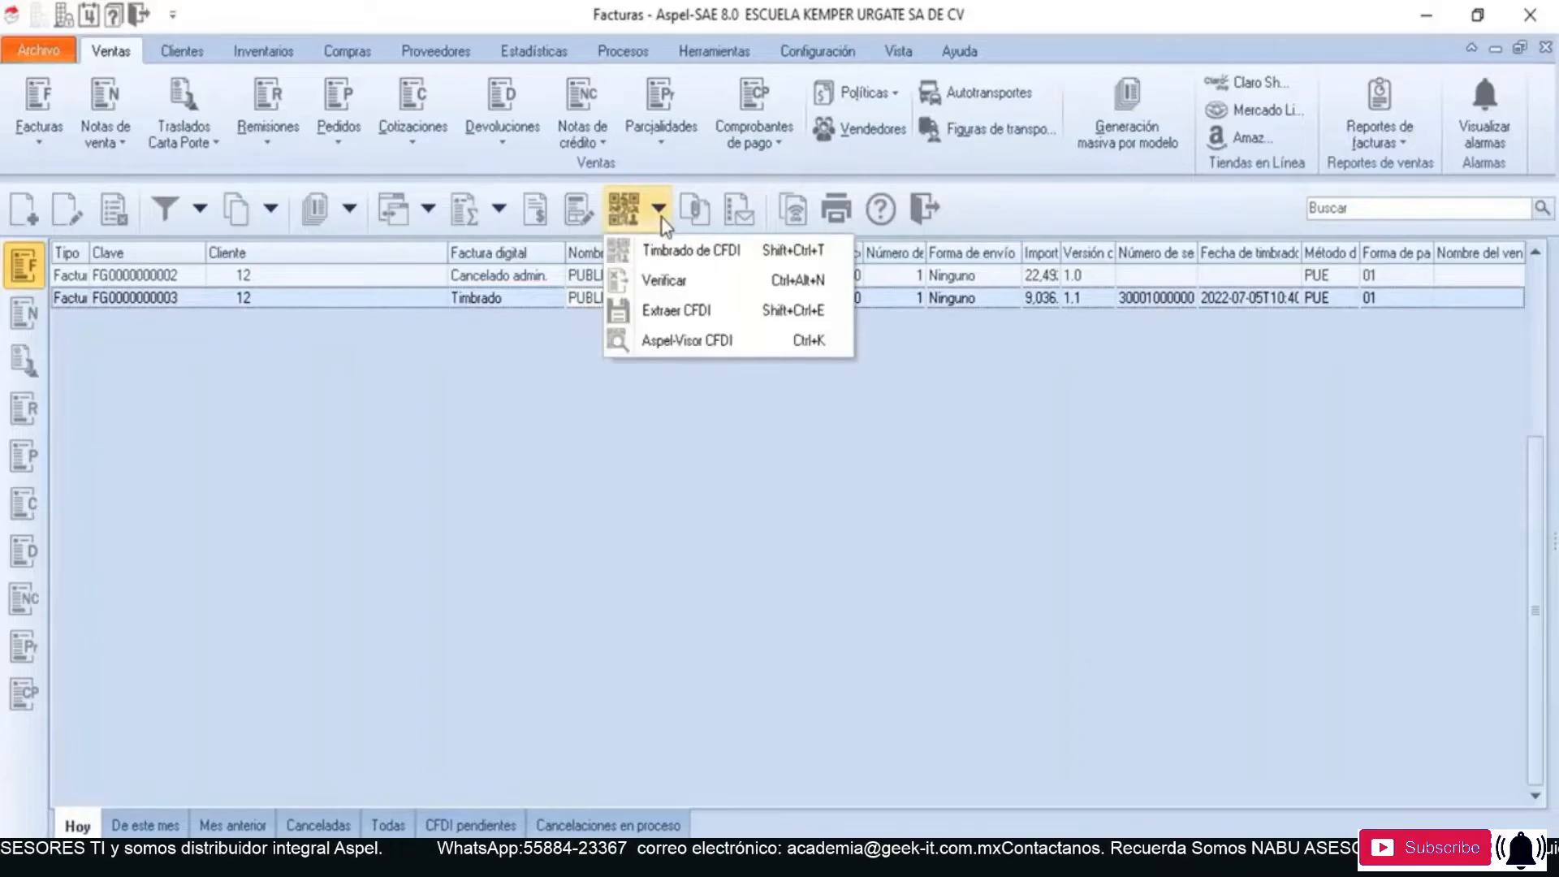
{"action": "left_click", "coordinate": [813, 315]}
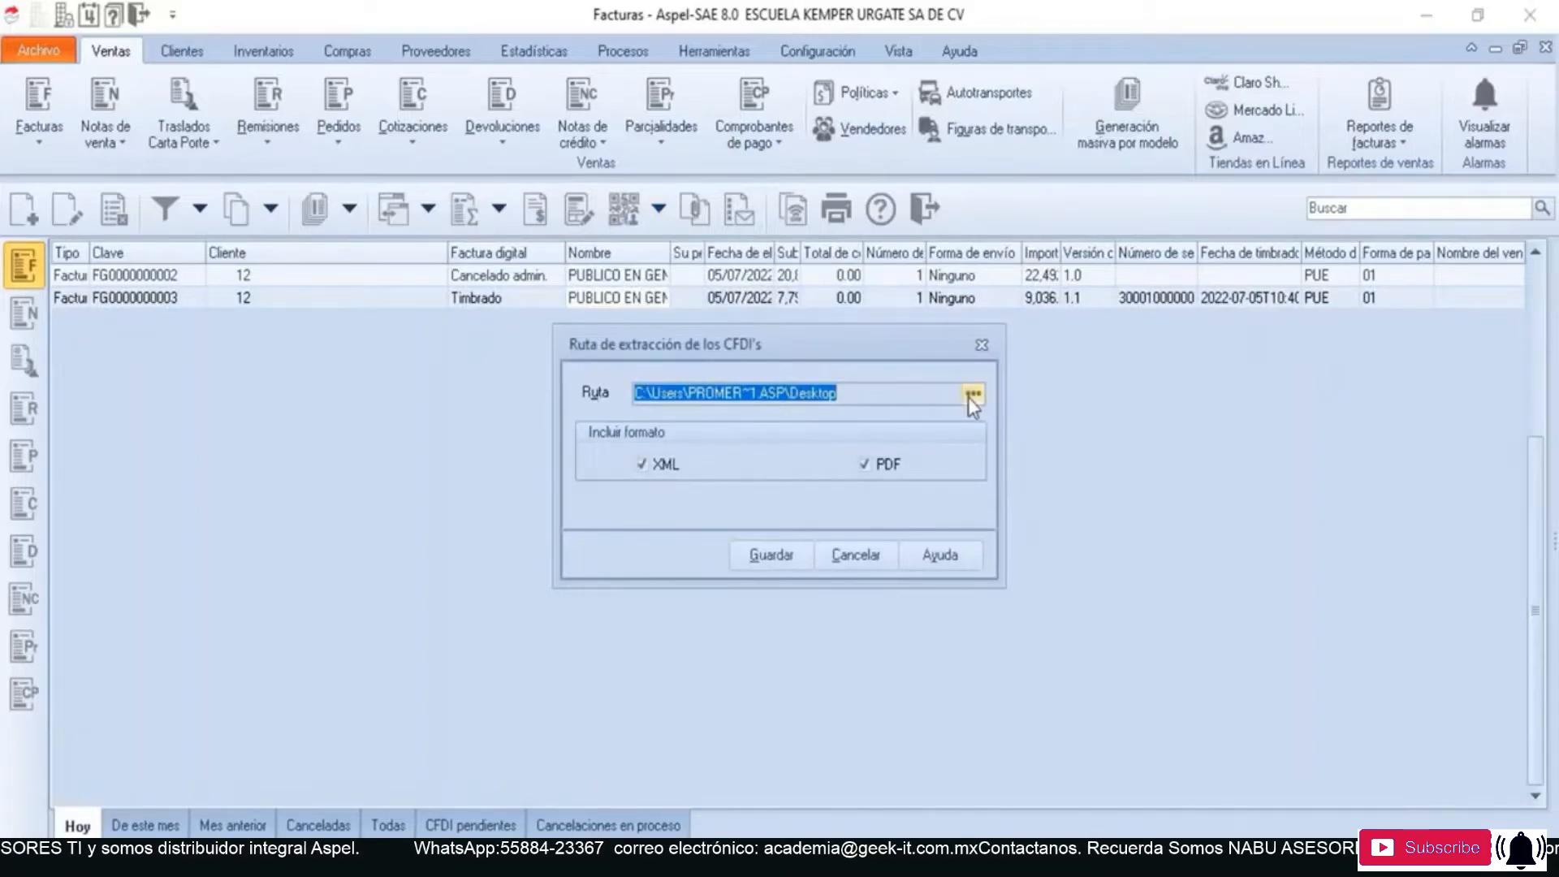
{"action": "left_click", "coordinate": [929, 394]}
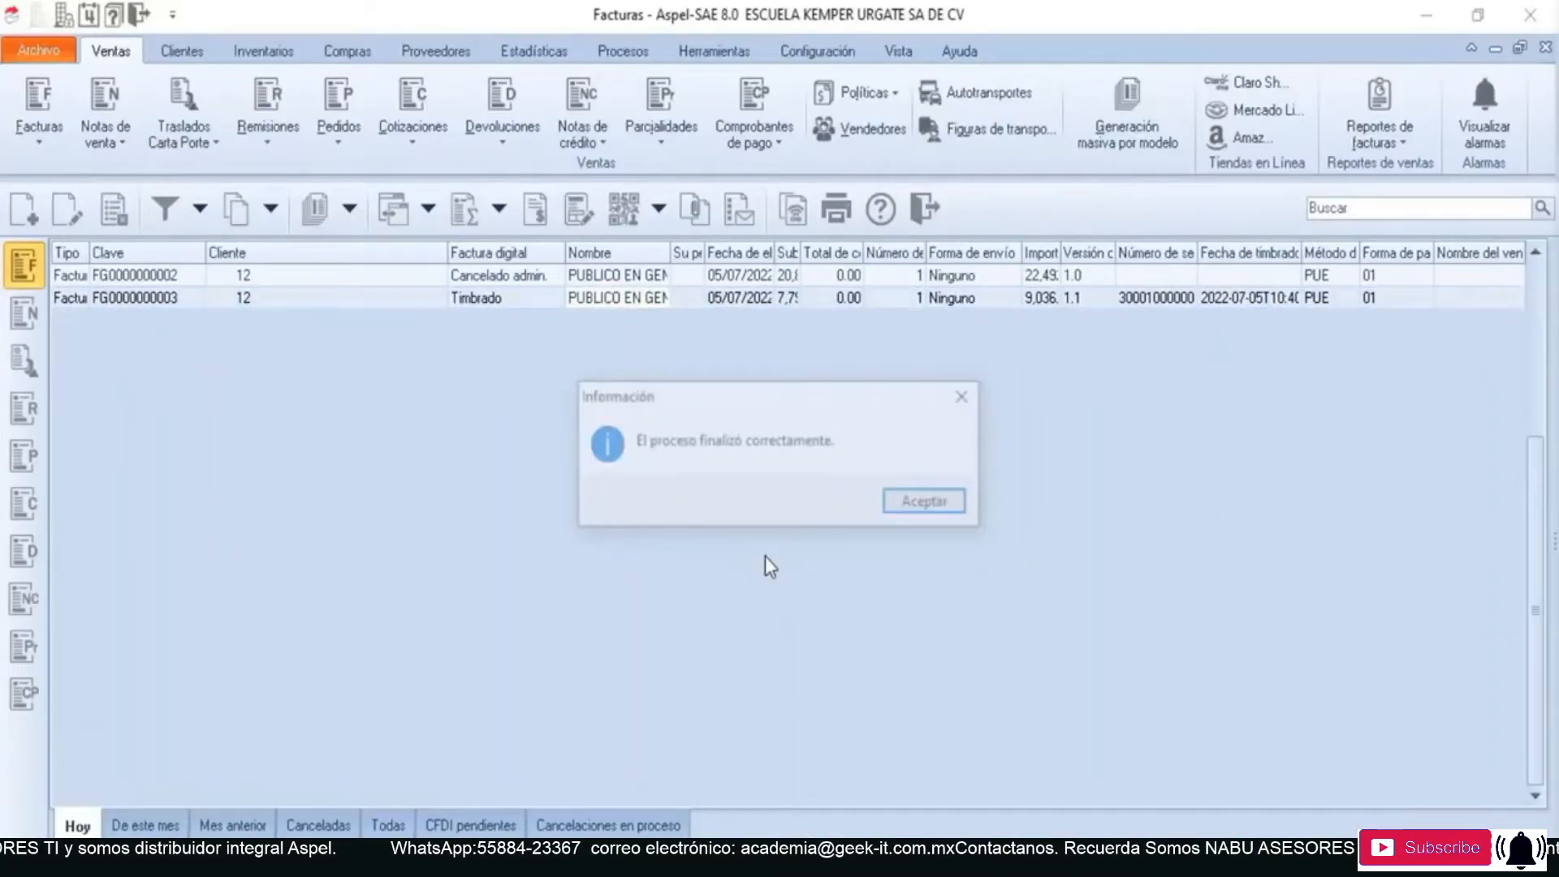
{"action": "left_click", "coordinate": [916, 510]}
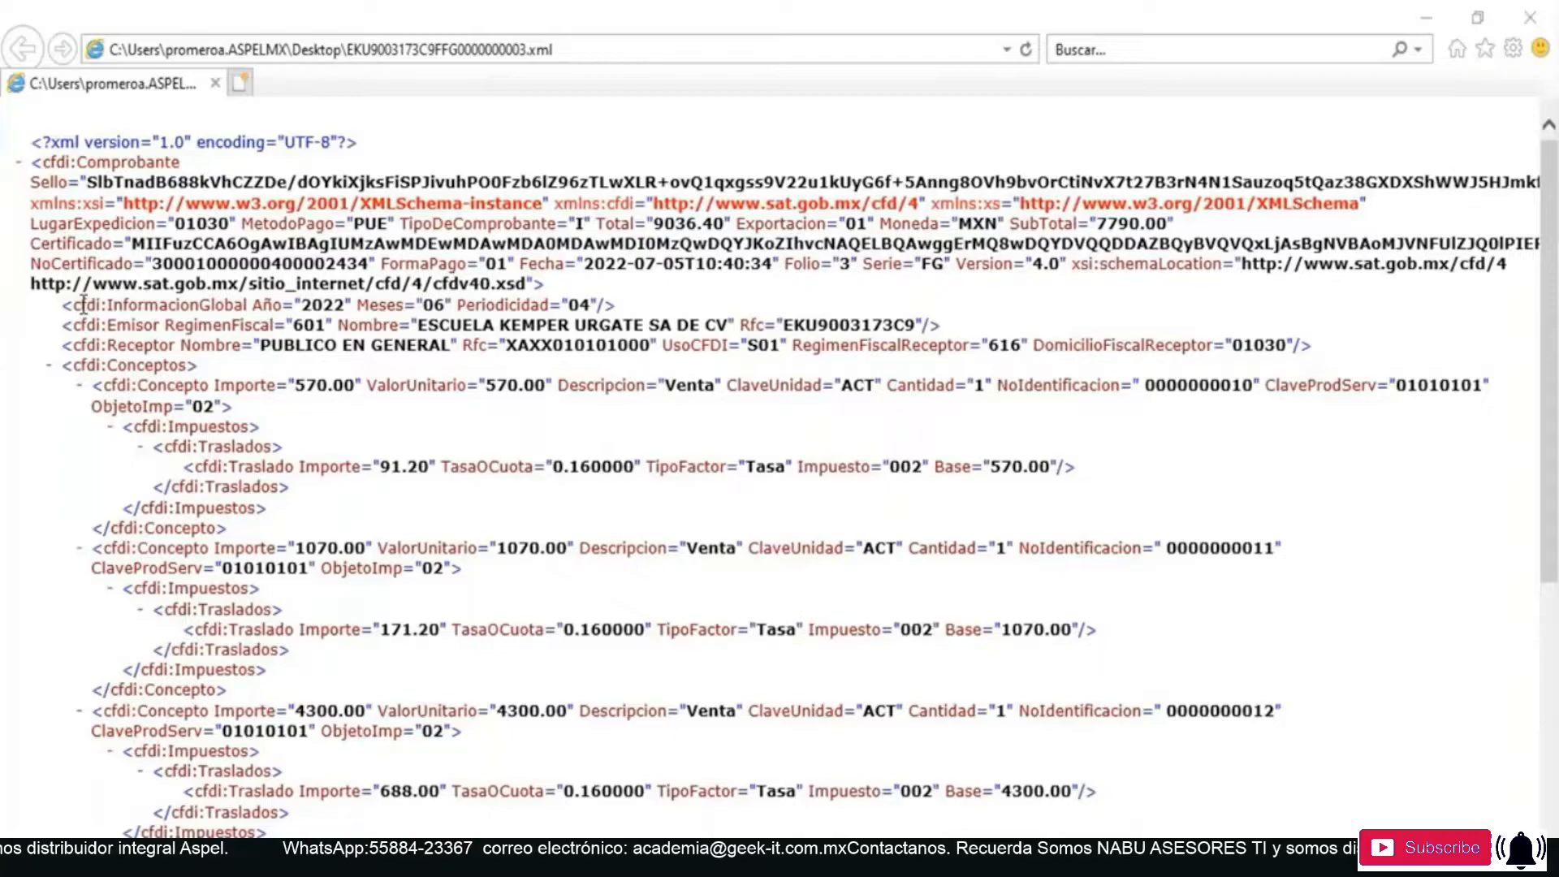
- In the extracted XML file in Internet Explorer, examine the InformacionGlobal and Receptor nodes, the concepts, taxes and digital stamp
{"action": "left_click_drag", "start_coordinate": [73, 305], "coordinate": [604, 307]}
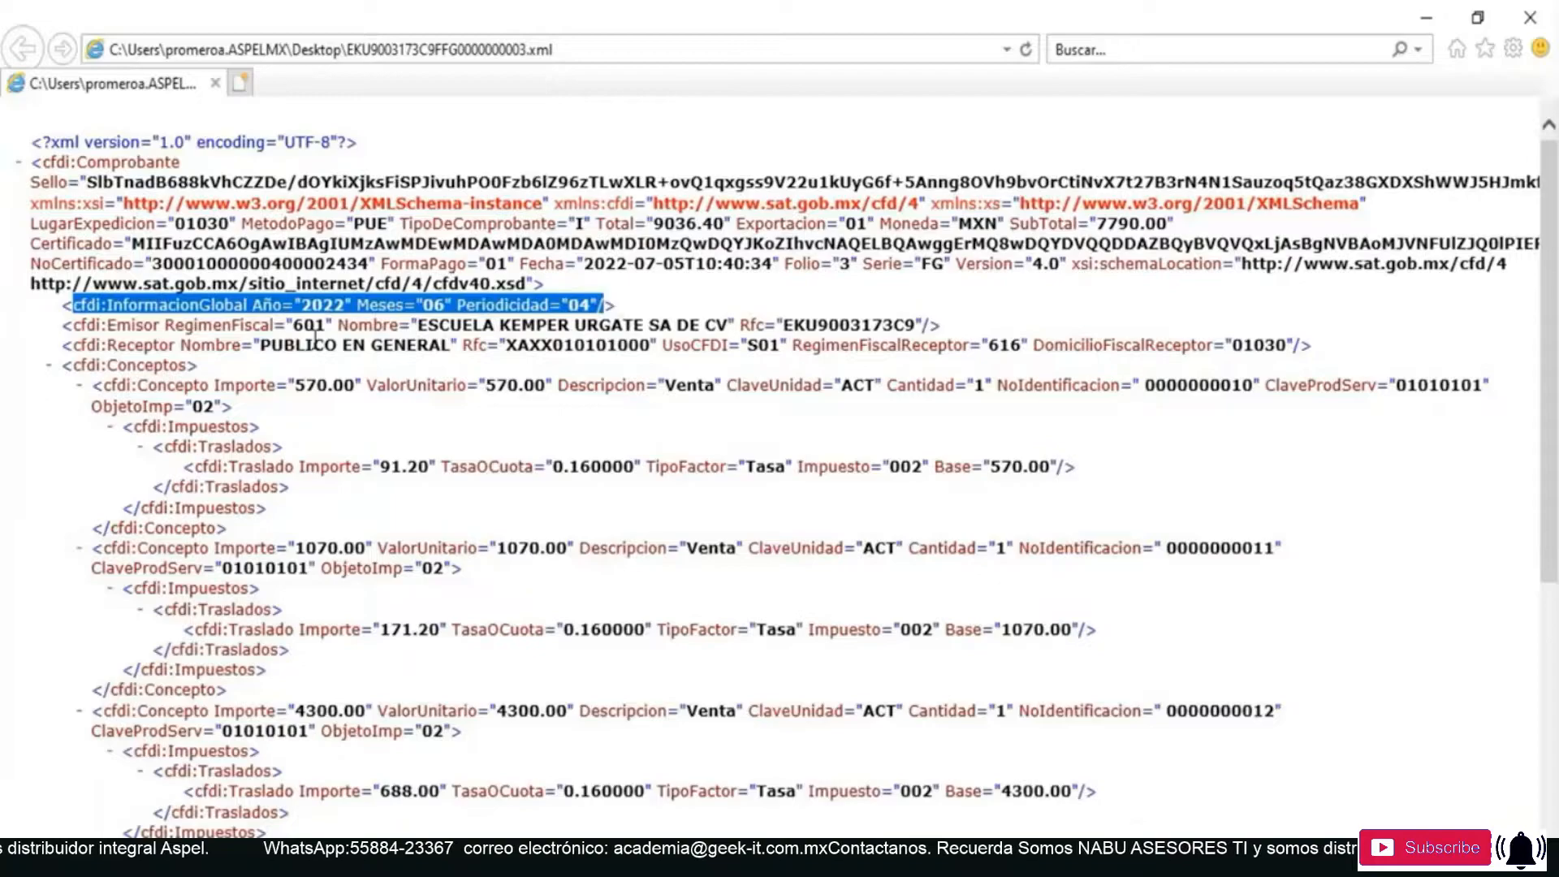
{"action": "left_click", "coordinate": [251, 333]}
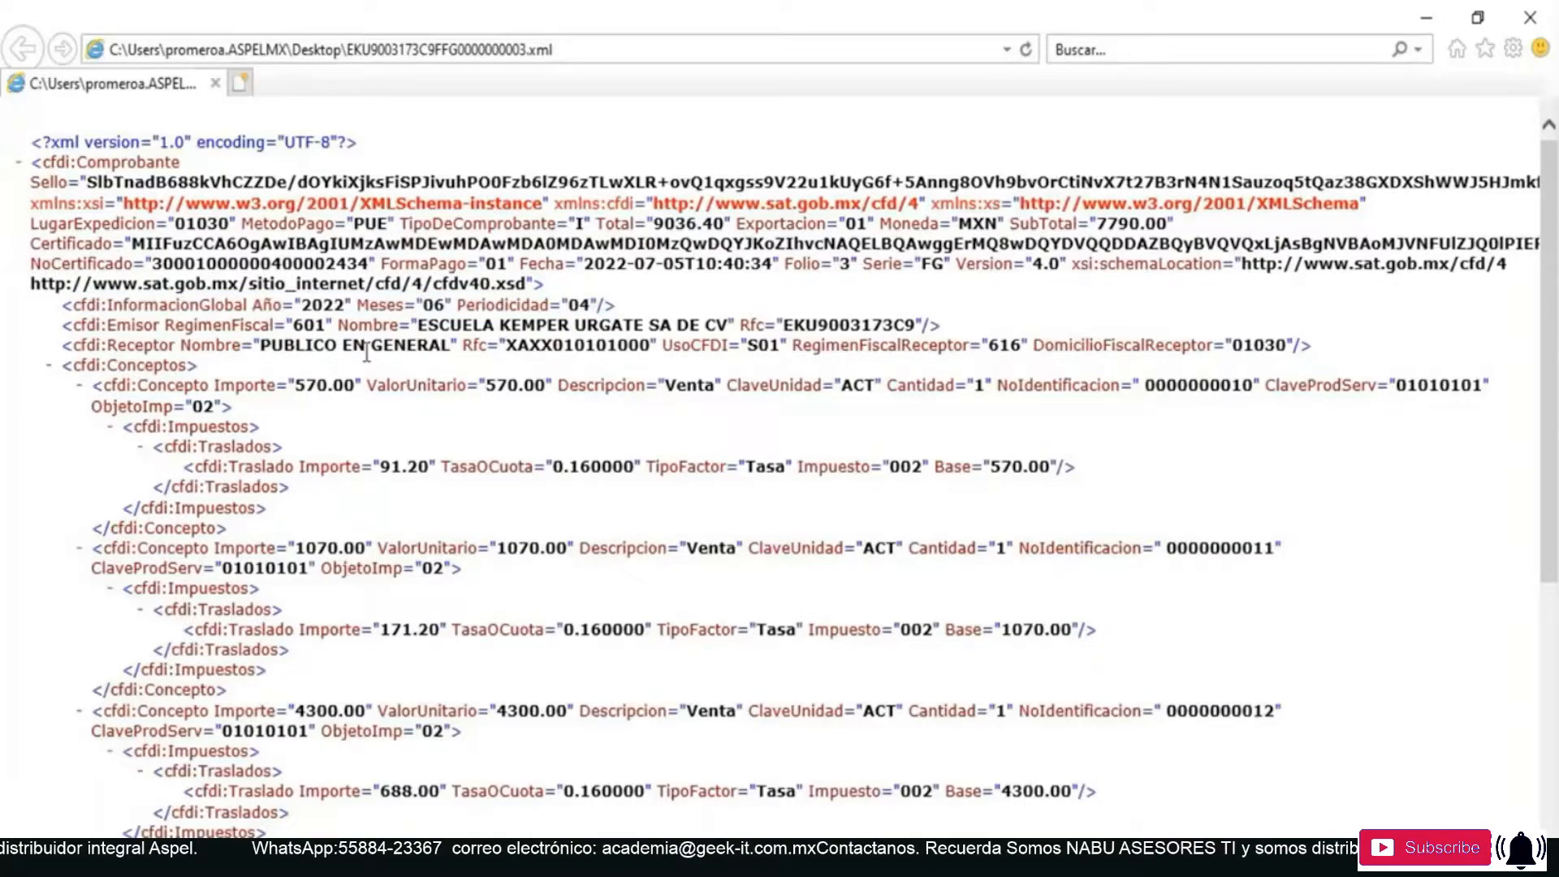
{"action": "left_click_drag", "start_coordinate": [108, 345], "coordinate": [746, 351]}
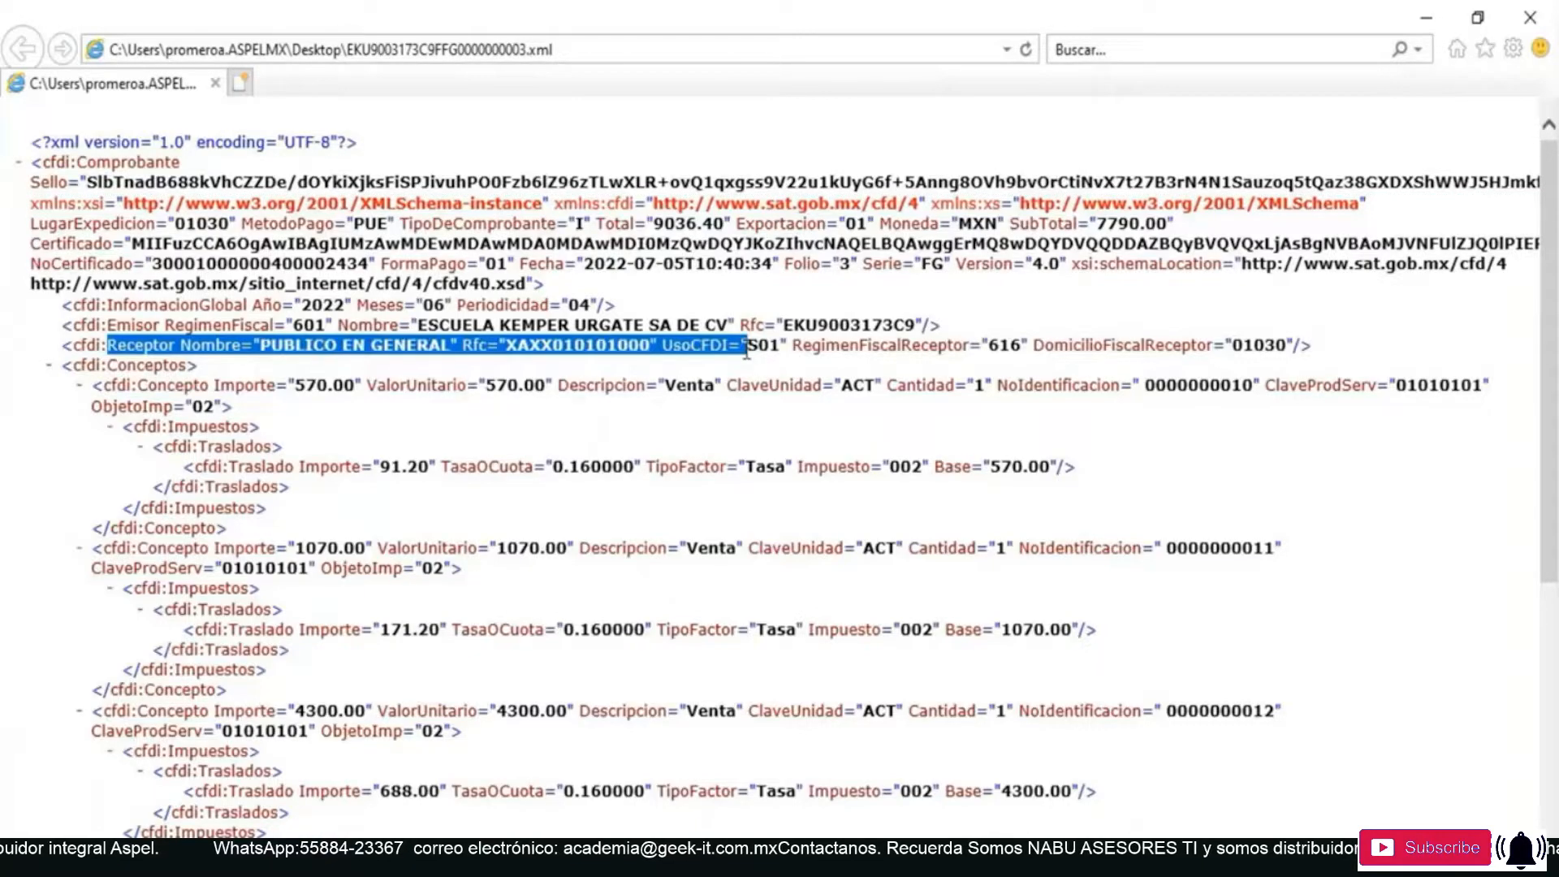
{"action": "left_click_drag", "start_coordinate": [746, 351], "coordinate": [1287, 346]}
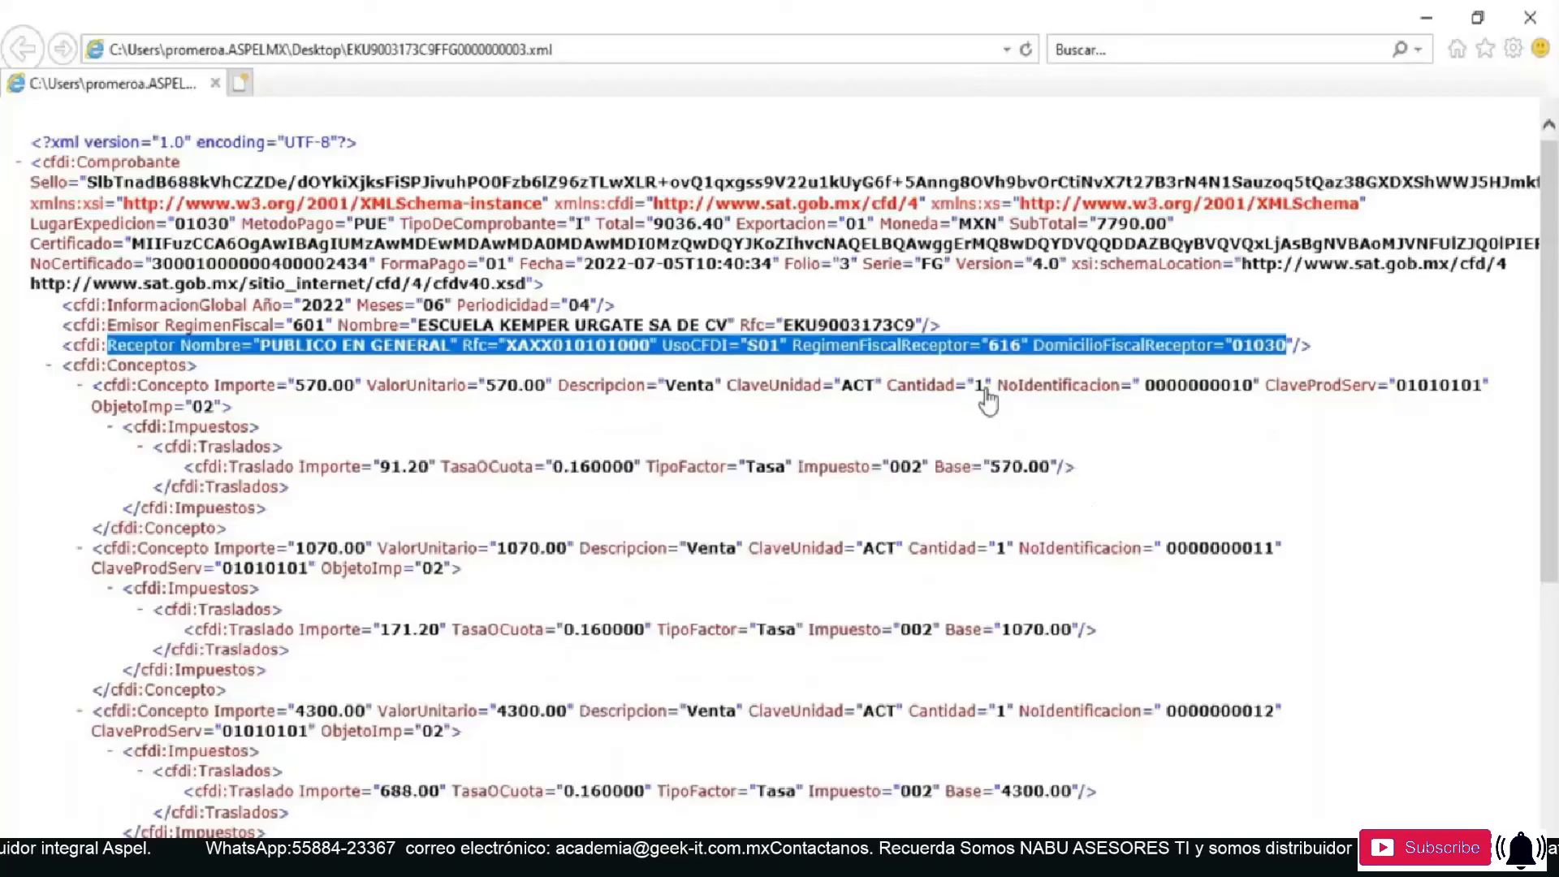
{"action": "left_click", "coordinate": [1323, 356]}
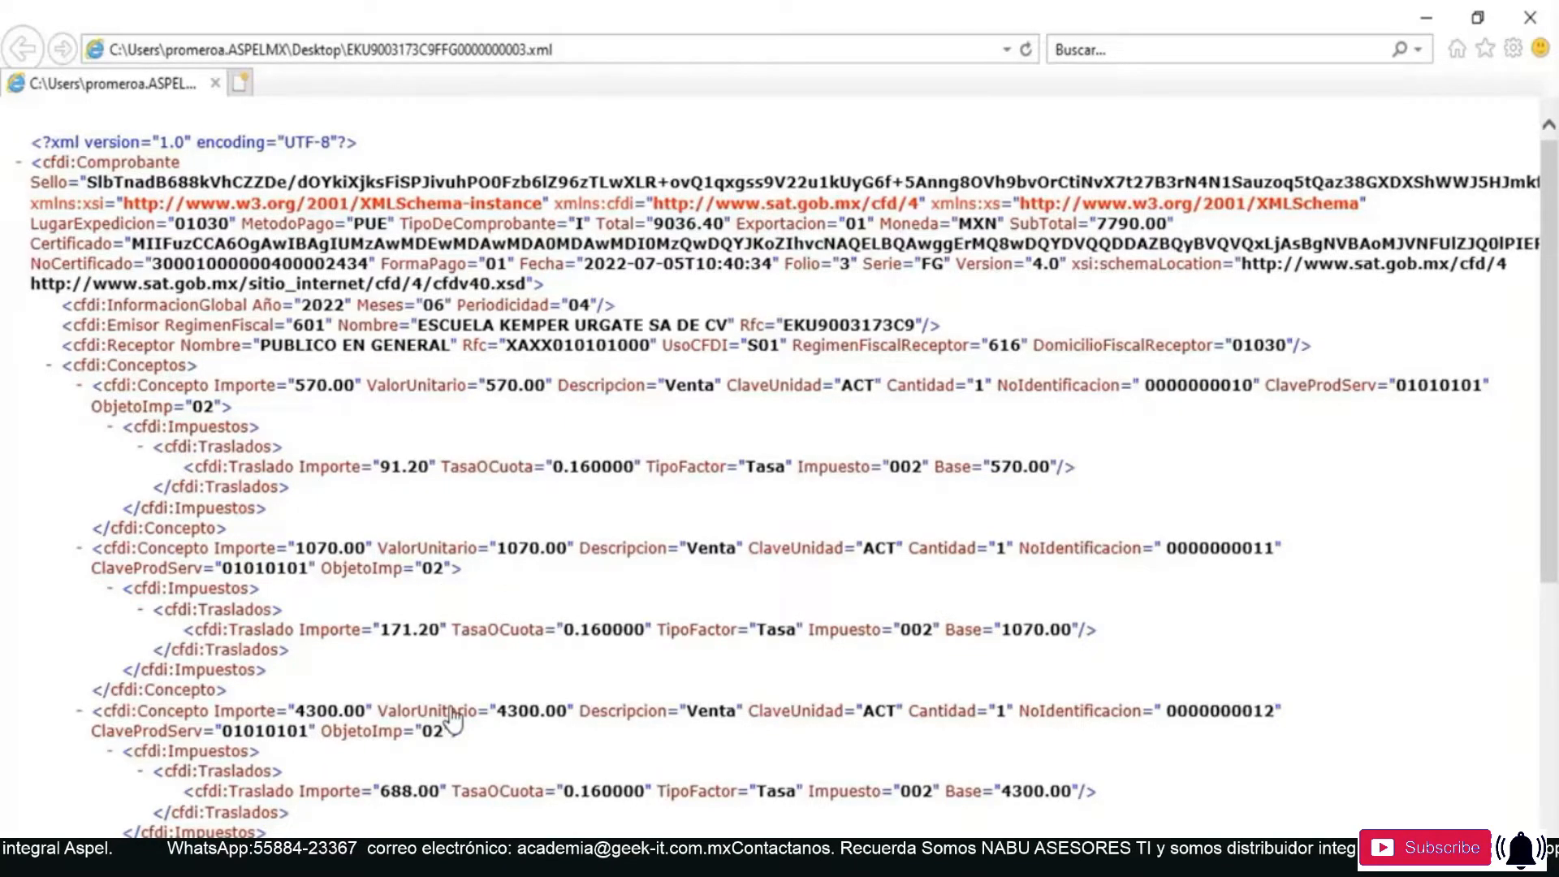
{"action": "scroll", "coordinate": [450, 717], "scroll_direction": "down", "scroll_amount": 3}
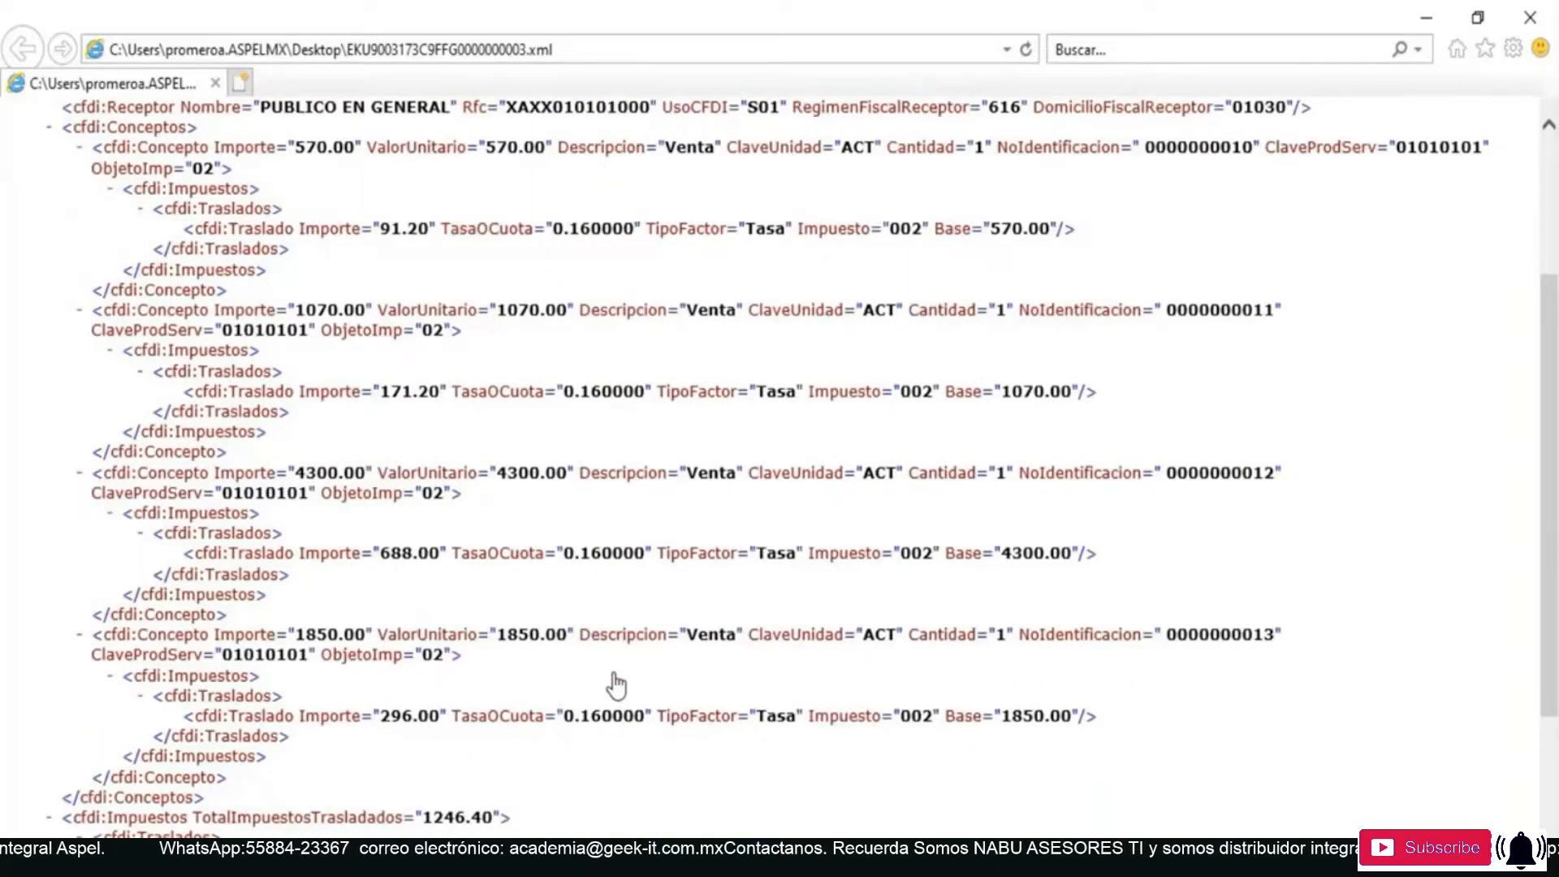
{"action": "scroll", "coordinate": [616, 686], "scroll_direction": "down", "scroll_amount": 2}
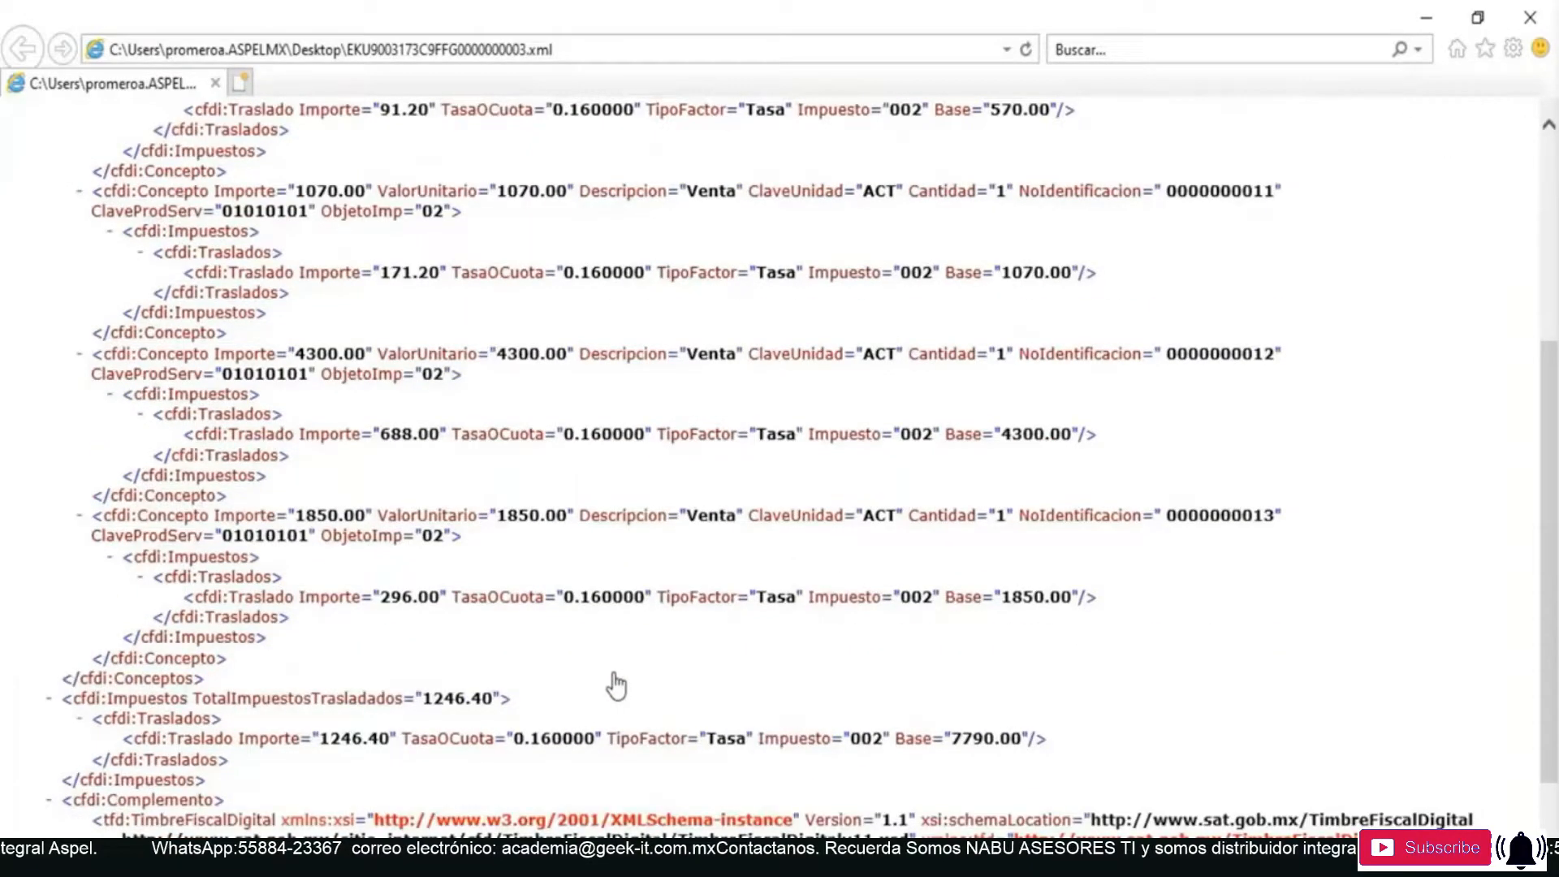
{"action": "scroll", "coordinate": [615, 686], "scroll_direction": "down", "scroll_amount": 2}
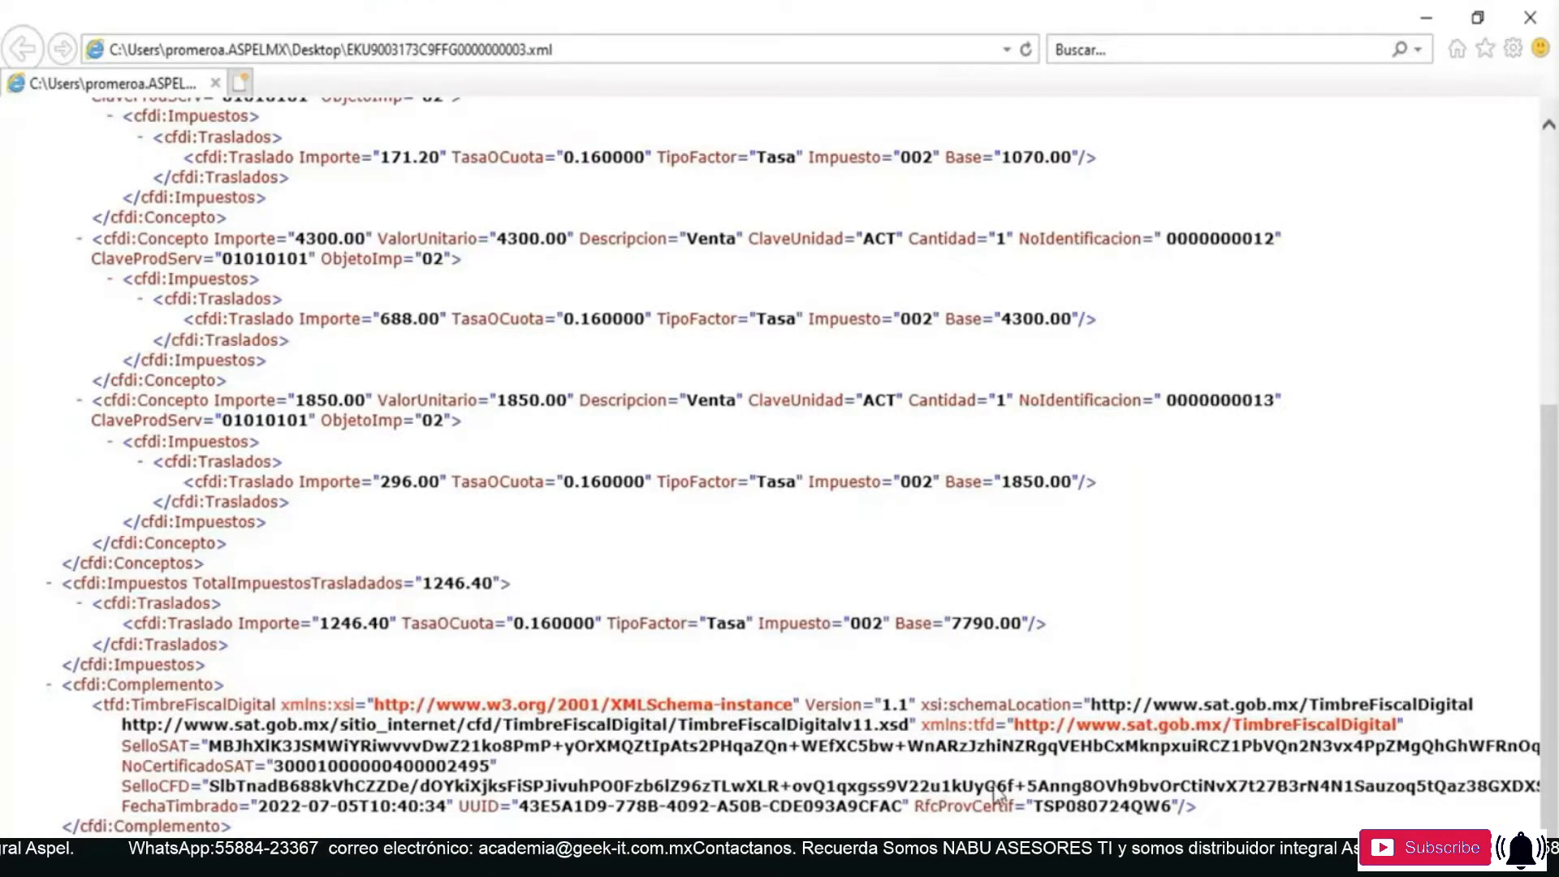
{"action": "scroll", "coordinate": [972, 743], "scroll_direction": "up", "scroll_amount": 7}
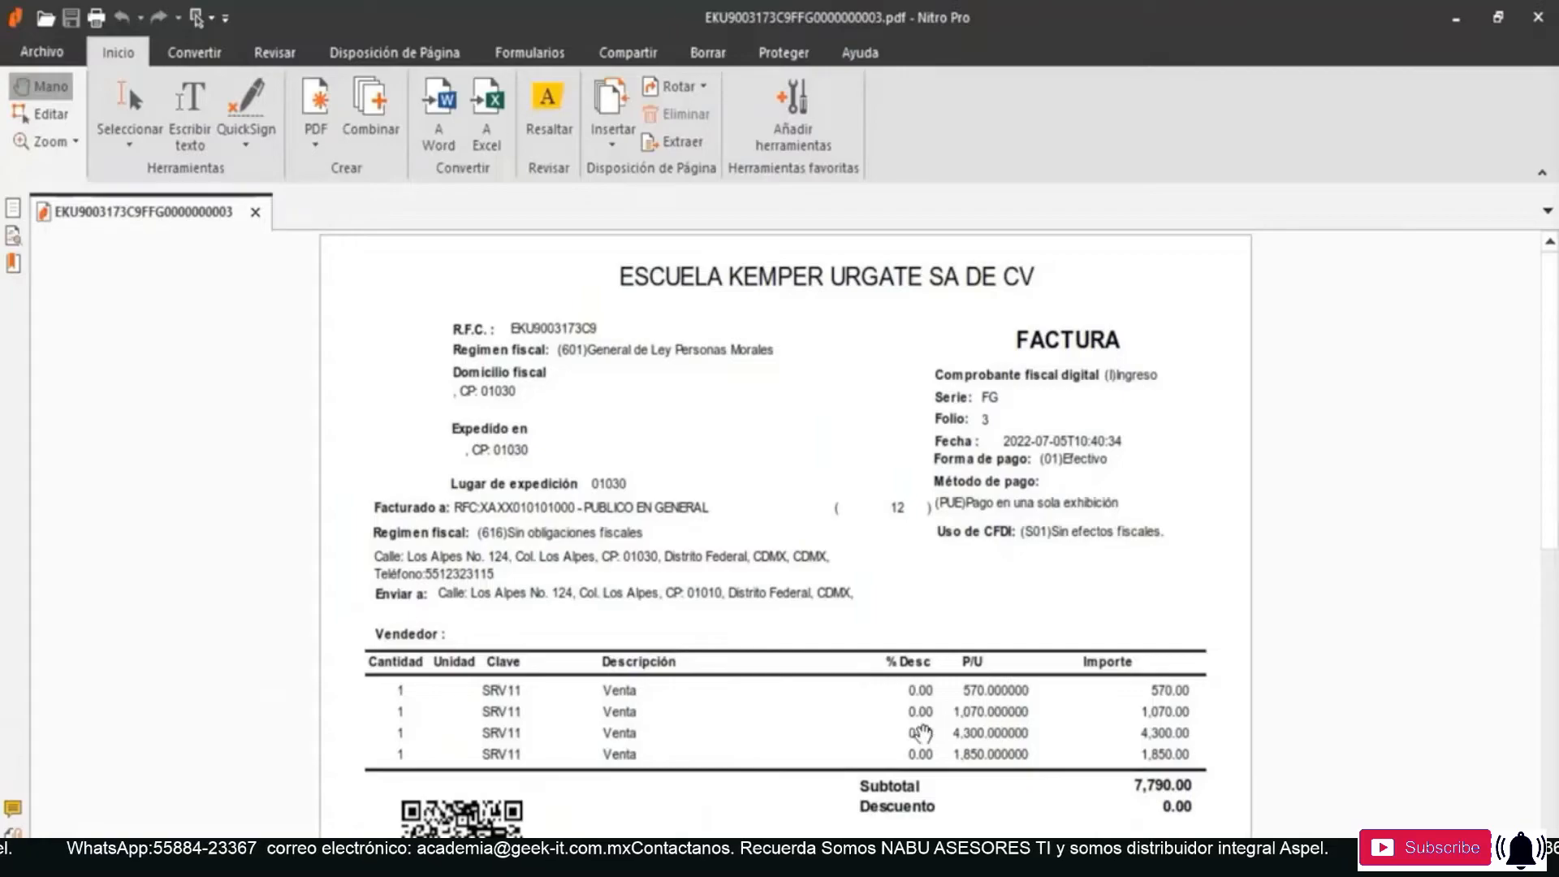
- In the extracted PDF in Nitro Pro, examine the invoice's receptor data, line items, totals, fiscal folio and digital stamps
{"action": "scroll", "coordinate": [899, 578], "scroll_direction": "down", "scroll_amount": 1}
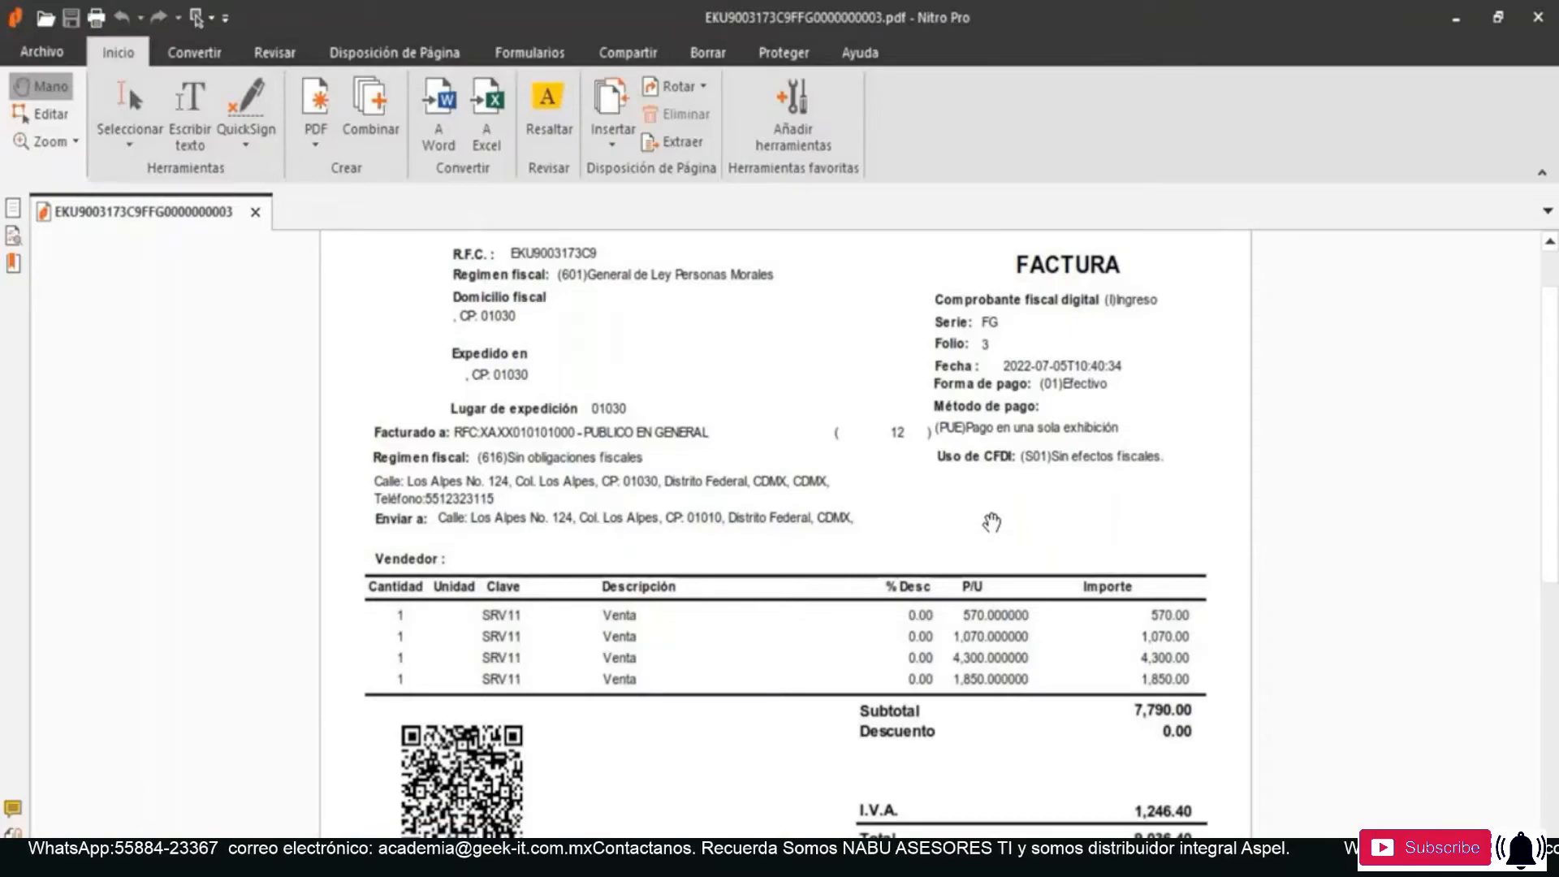
{"action": "scroll", "coordinate": [992, 523], "scroll_direction": "down", "scroll_amount": 2}
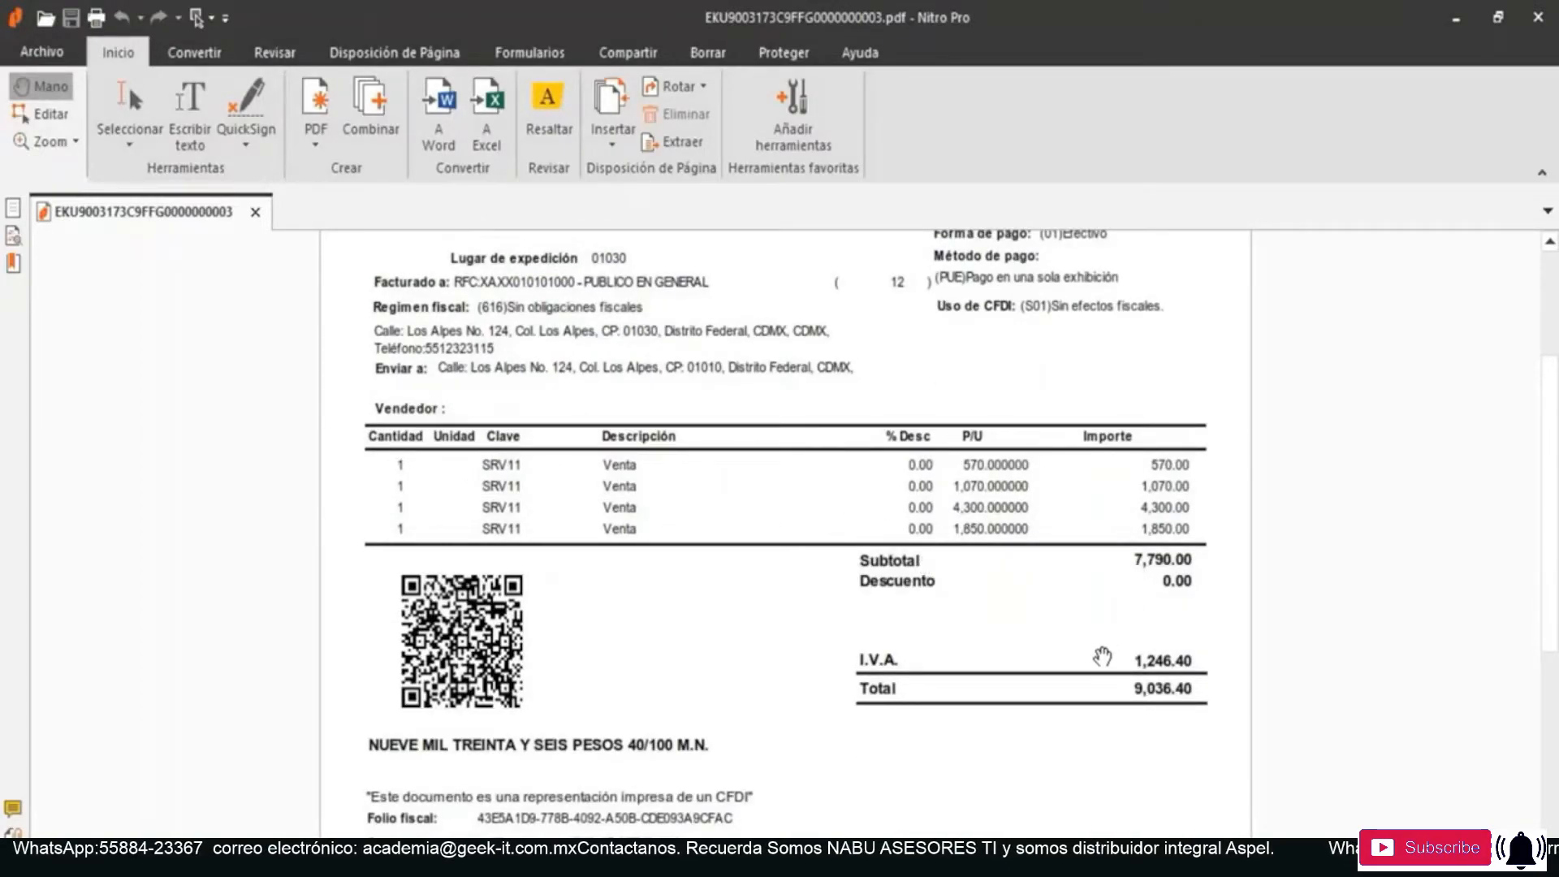
{"action": "scroll", "coordinate": [1142, 694], "scroll_direction": "down", "scroll_amount": 3}
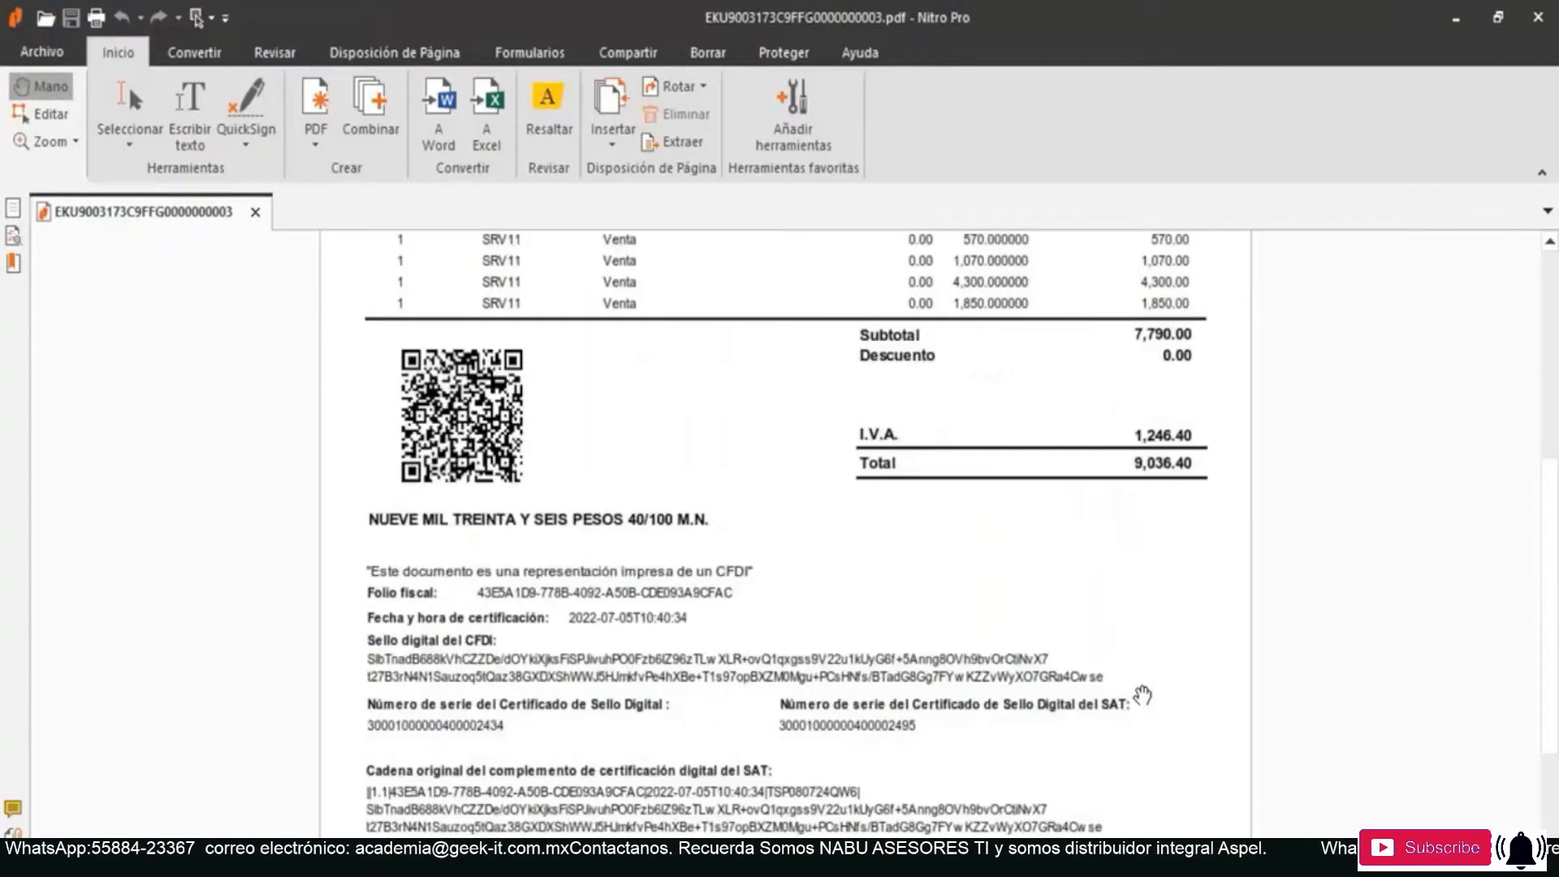
{"action": "scroll", "coordinate": [1143, 695], "scroll_direction": "down", "scroll_amount": 3}
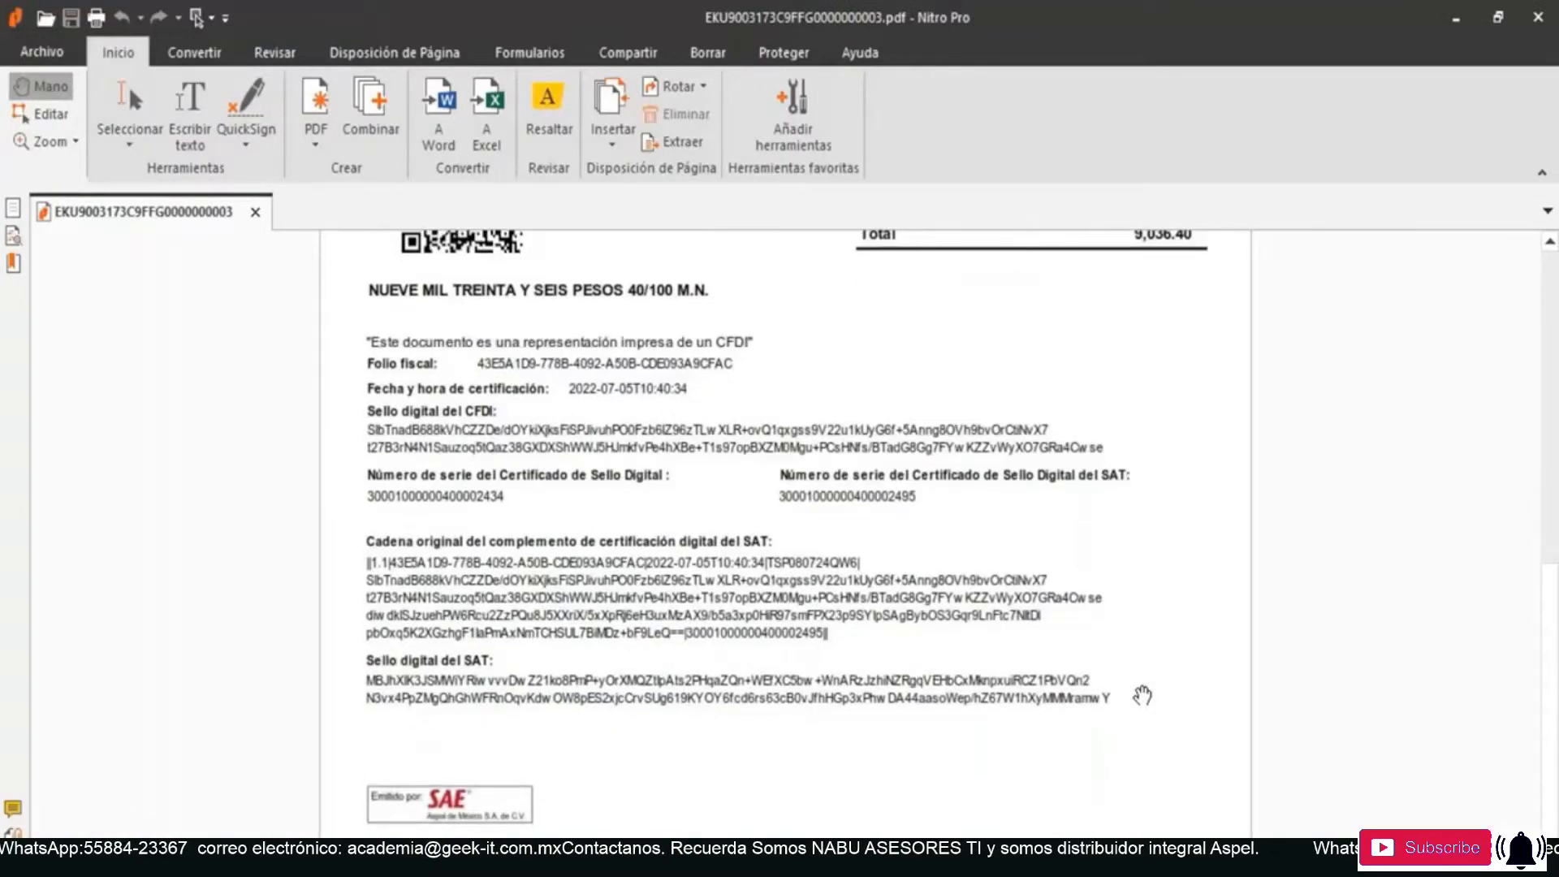
{"action": "scroll", "coordinate": [1143, 696], "scroll_direction": "up", "scroll_amount": 9}
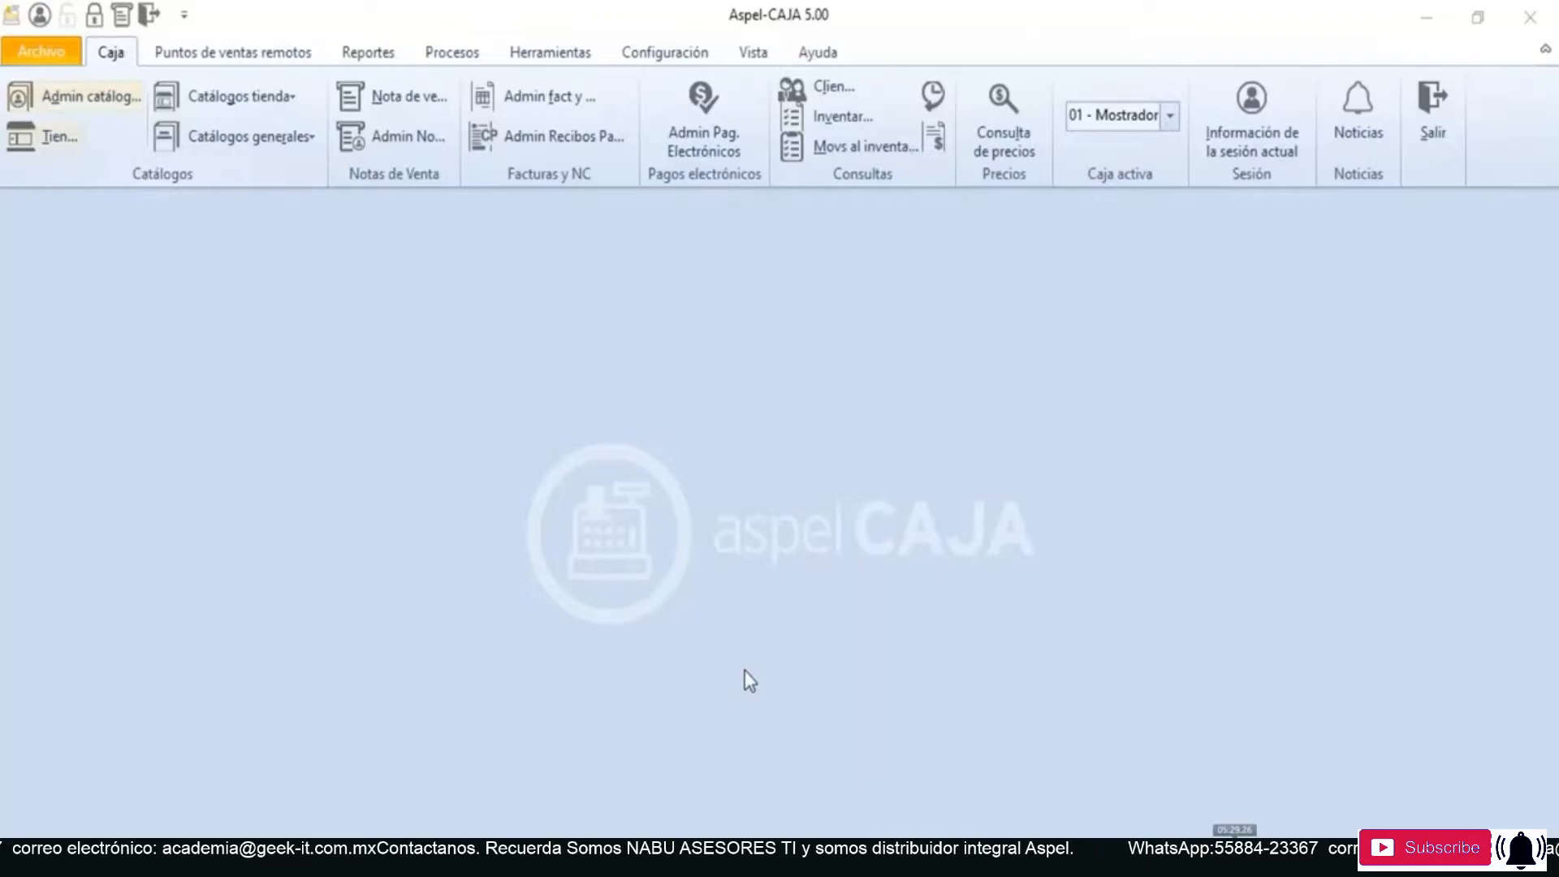
- Switch to Aspel-CAJA and open the Facturación / Devolución section of the system parameters
{"action": "left_click", "coordinate": [676, 53]}
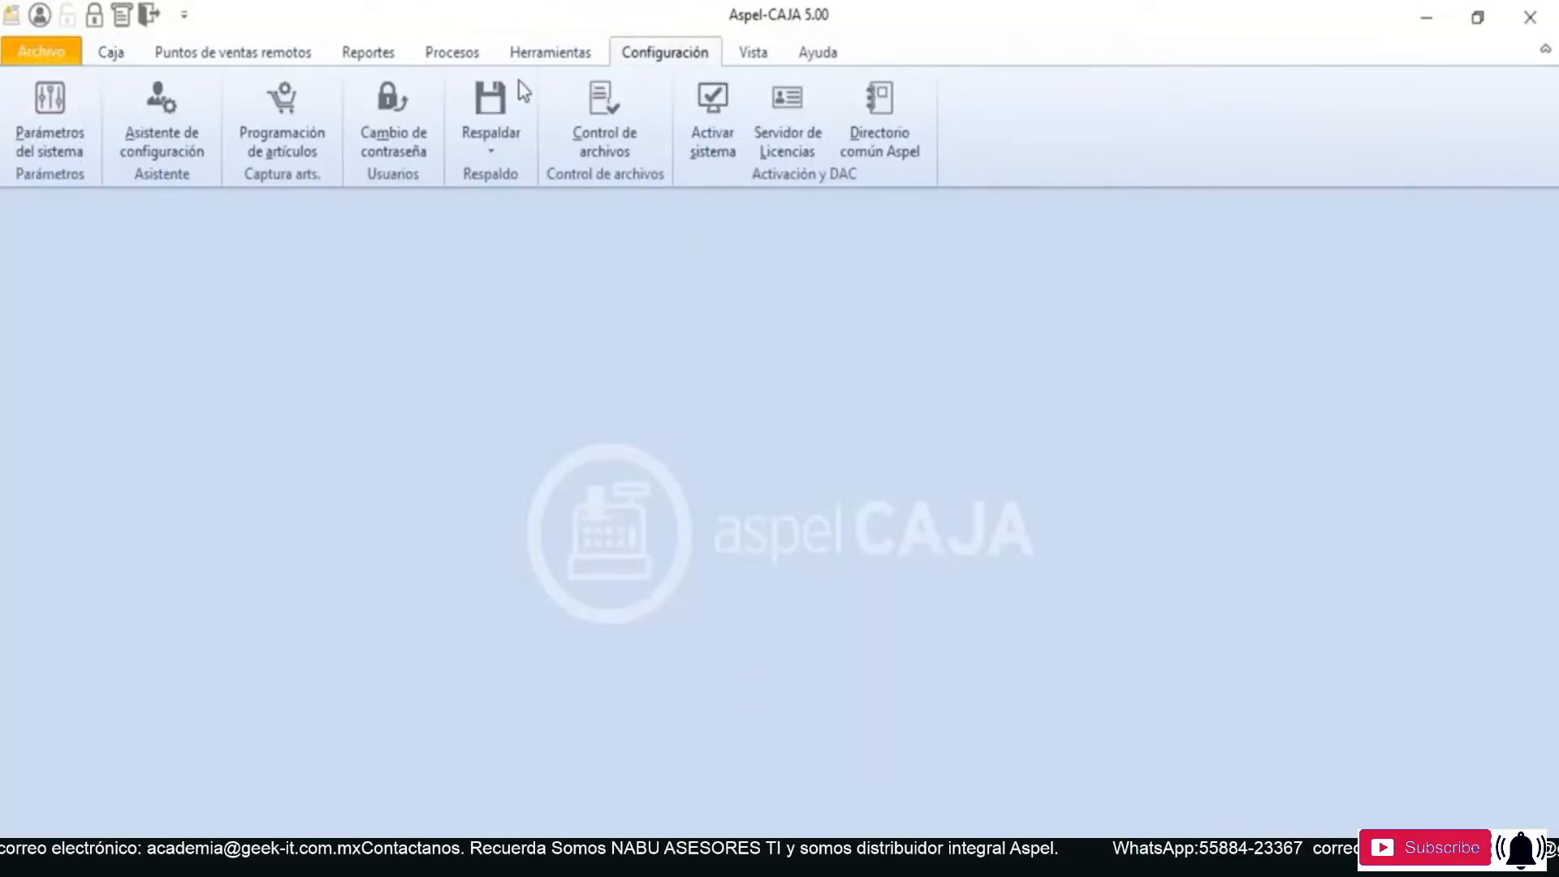
{"action": "left_click", "coordinate": [81, 137]}
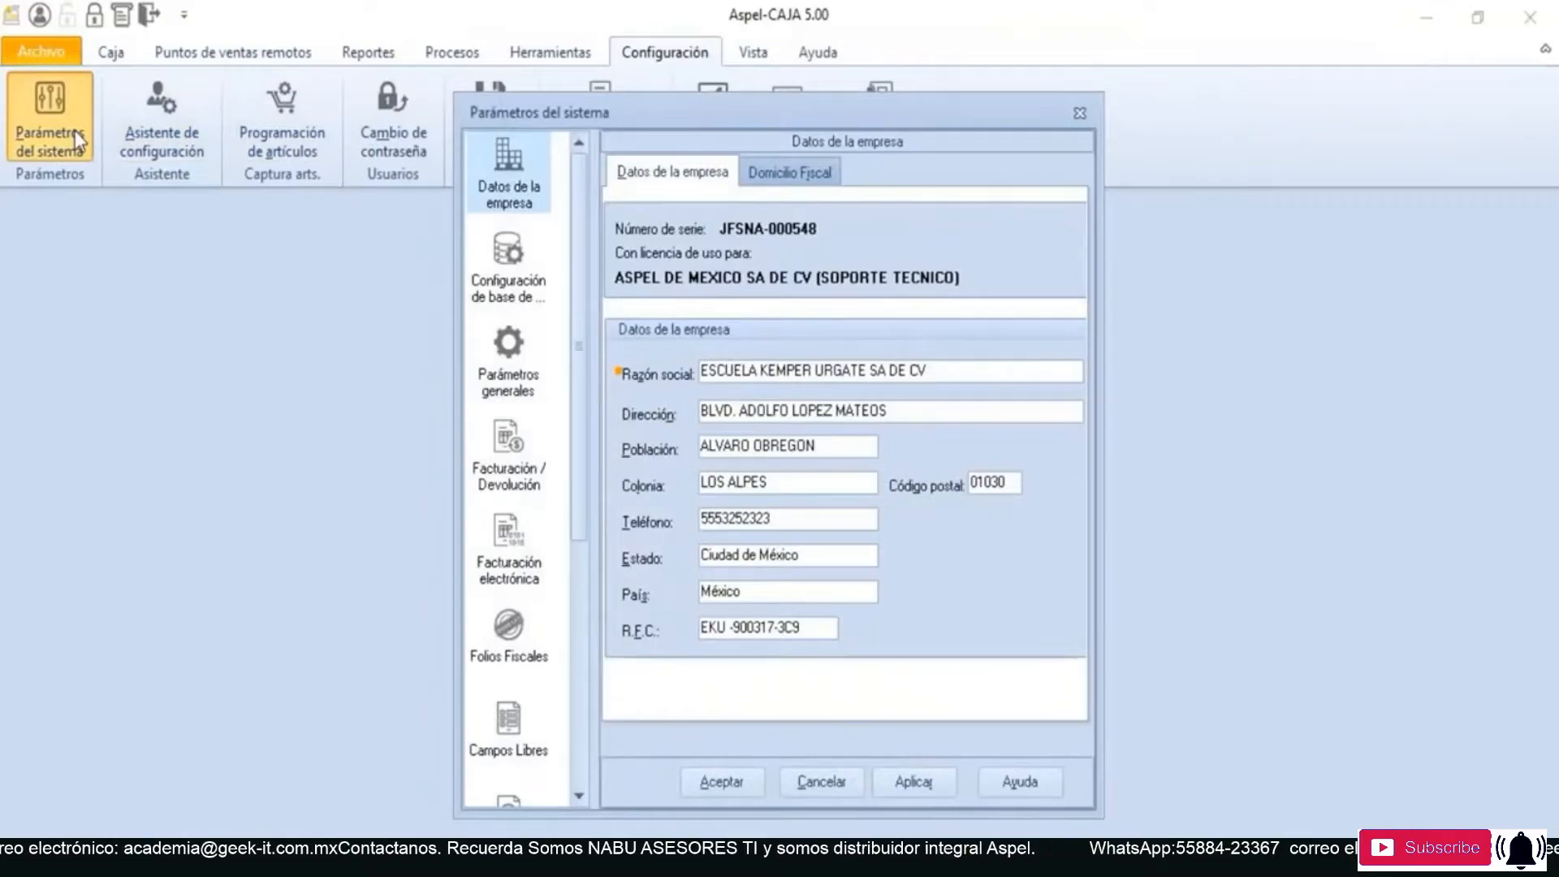
{"action": "left_click", "coordinate": [522, 472]}
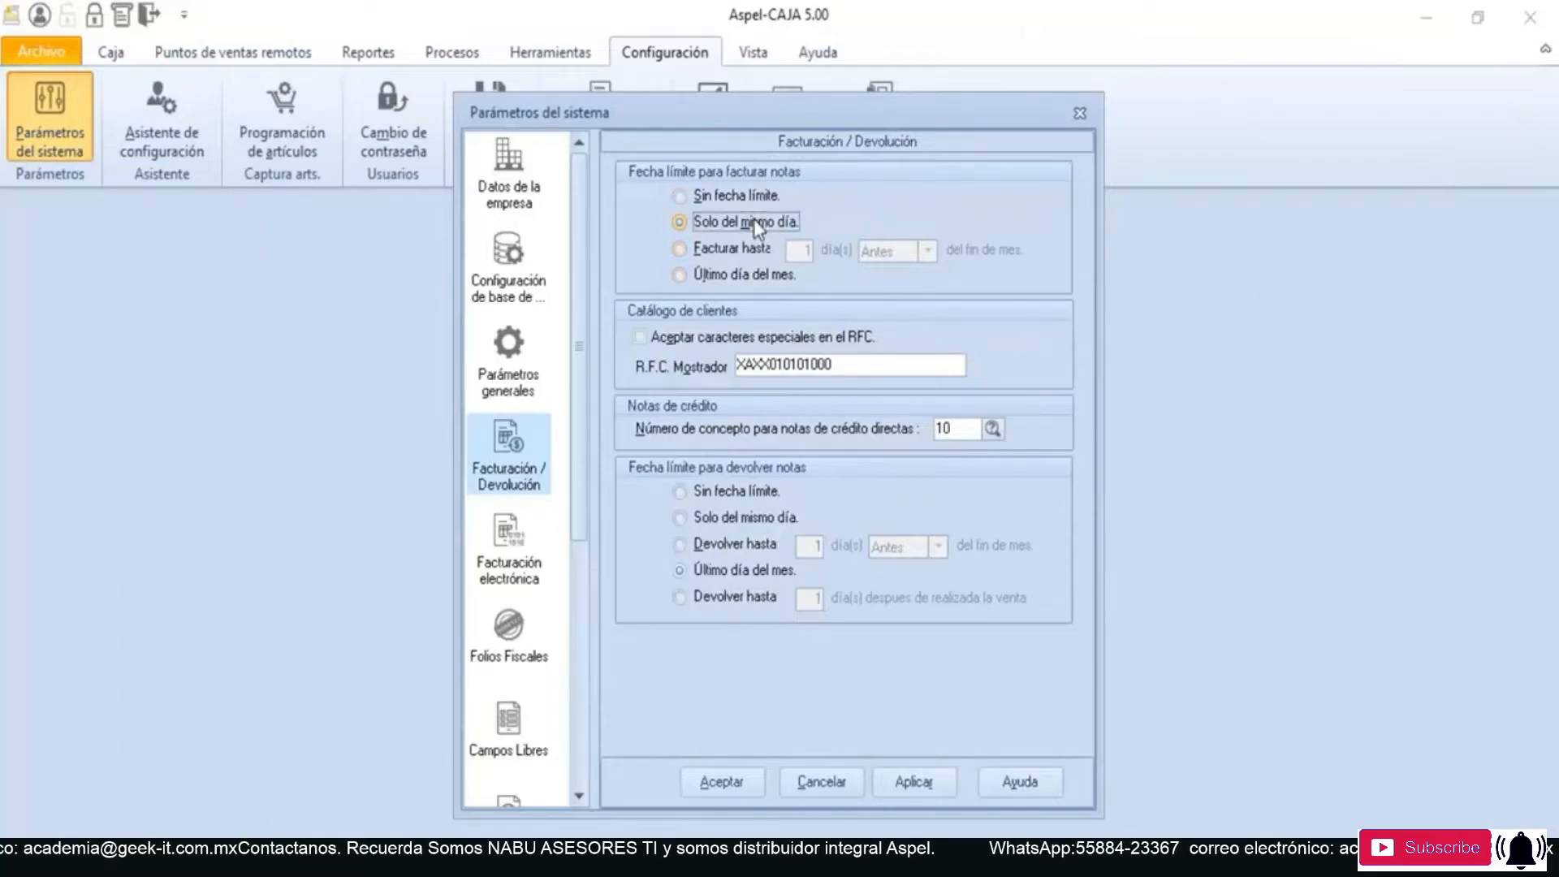
- Try the Facturar hasta option with its Antes/Después choices and the Último día del mes option as the deadline for invoicing notes
{"action": "left_click", "coordinate": [748, 249]}
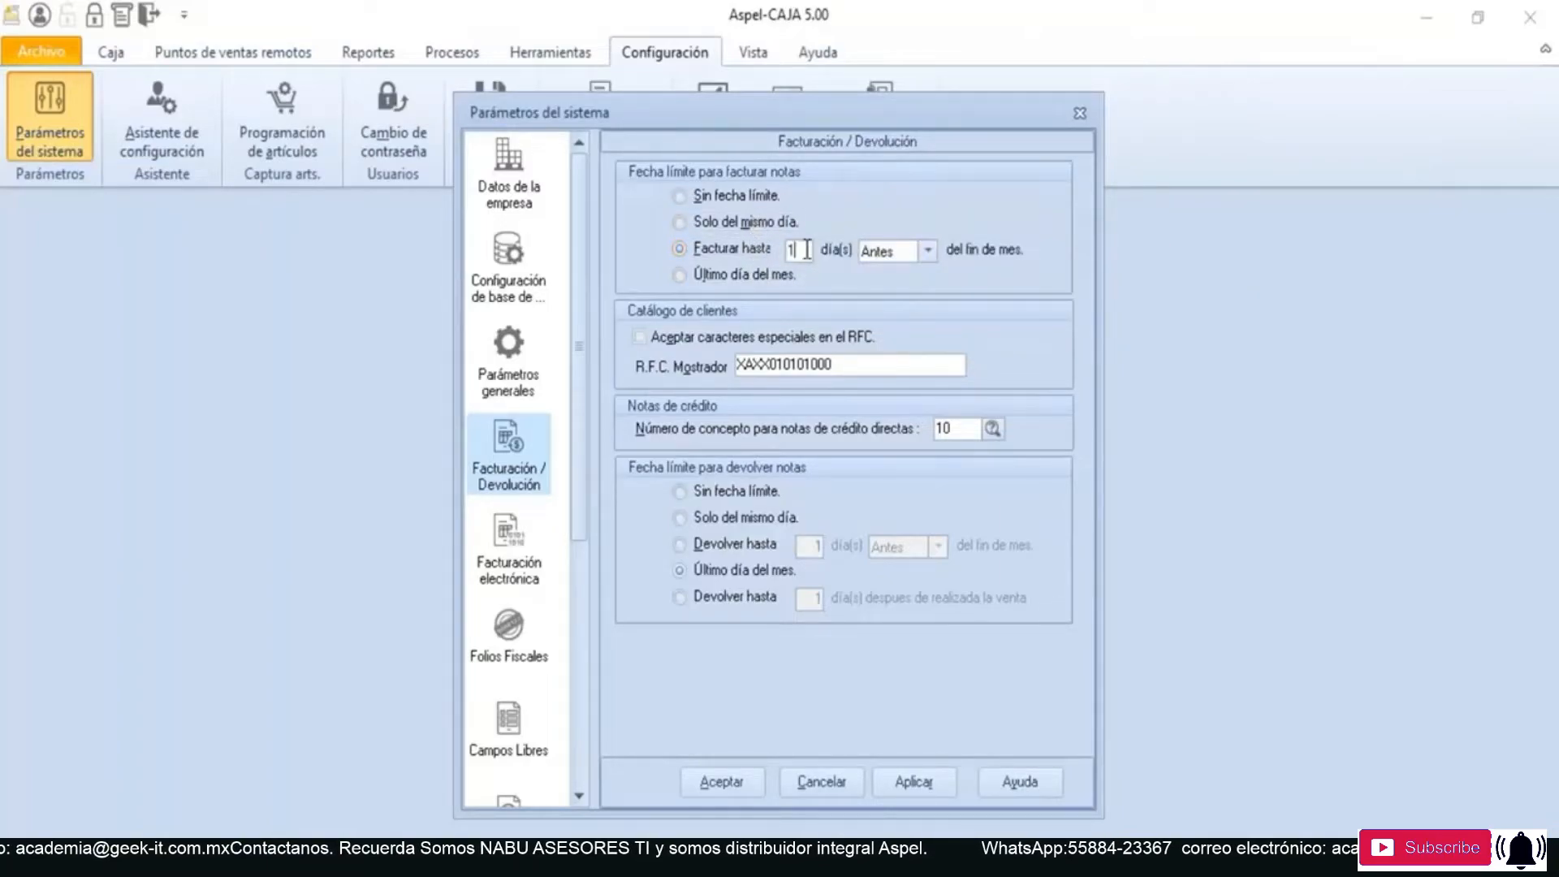
{"action": "left_click", "coordinate": [921, 252]}
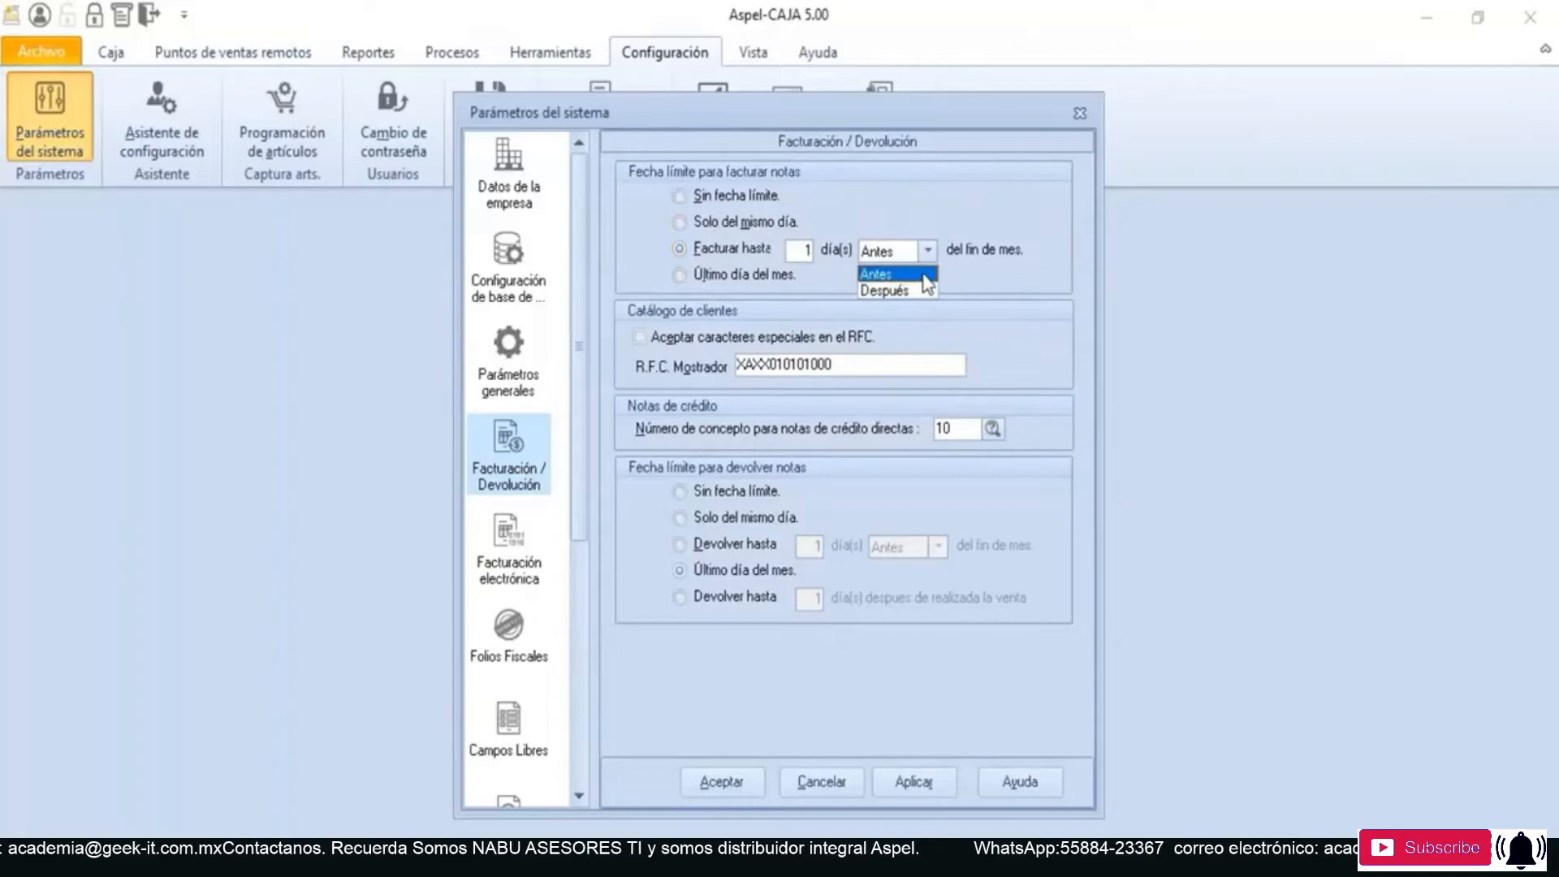
{"action": "left_click", "coordinate": [968, 286]}
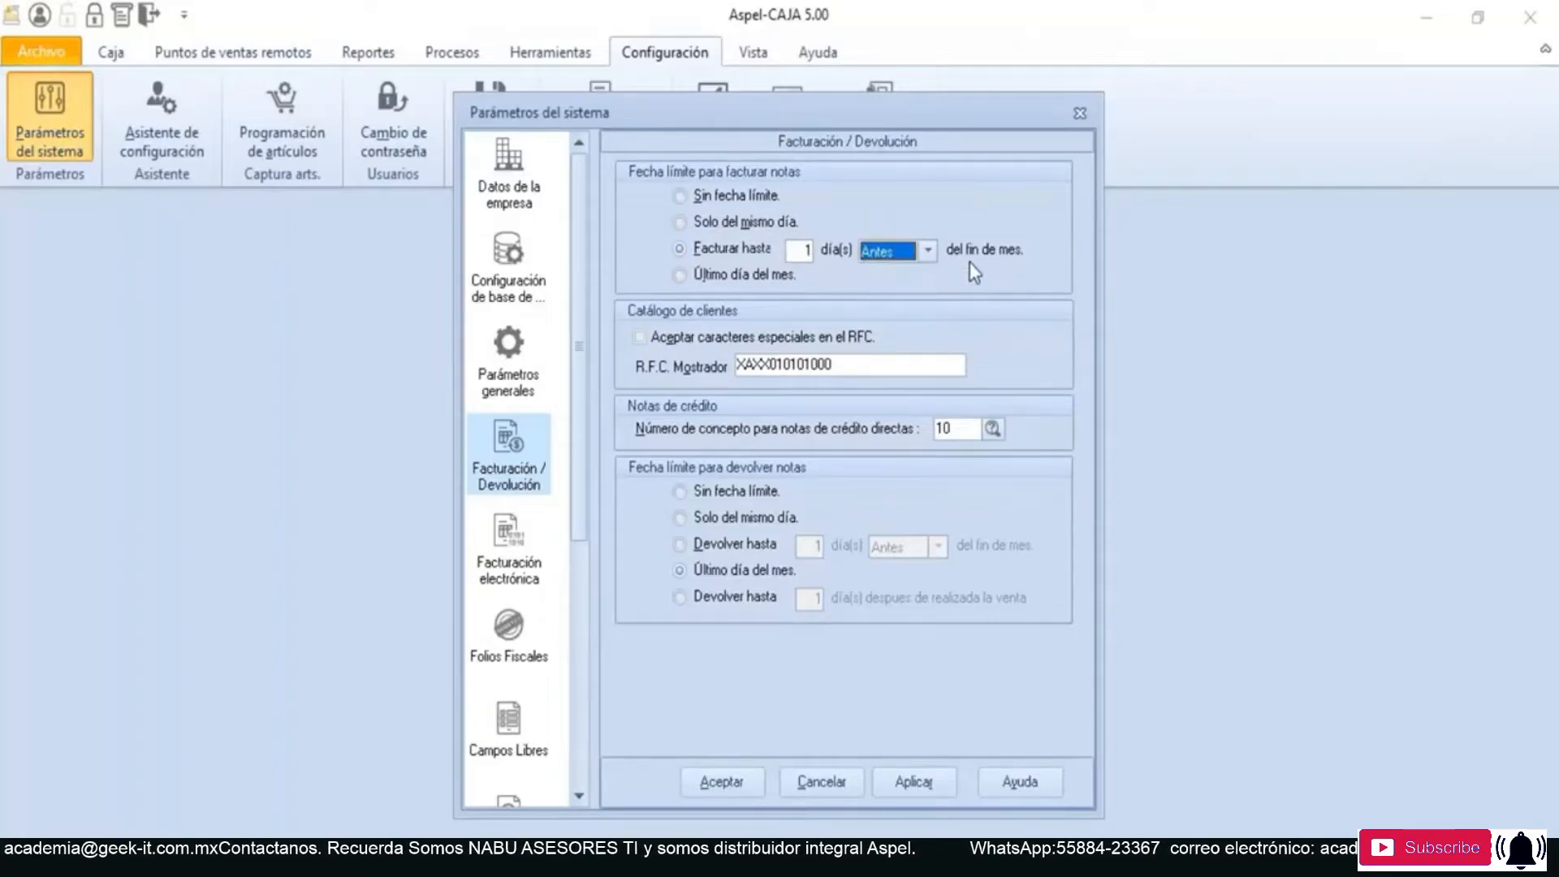
{"action": "left_click", "coordinate": [742, 276]}
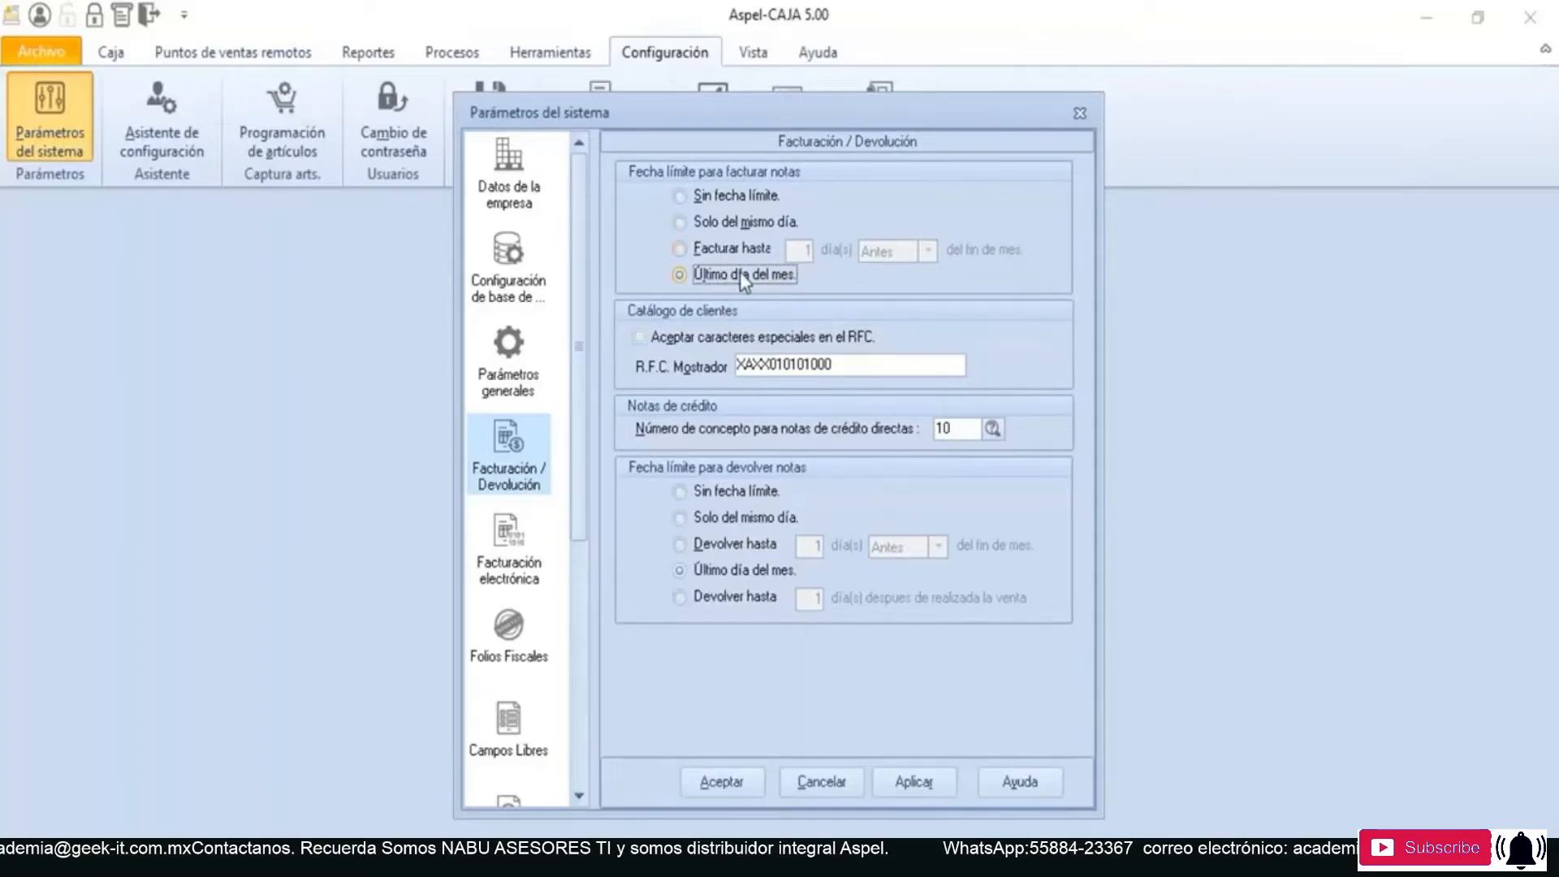
- Set the deadline for invoicing notes to Sin fecha límite and apply the system parameters
{"action": "left_click", "coordinate": [735, 199]}
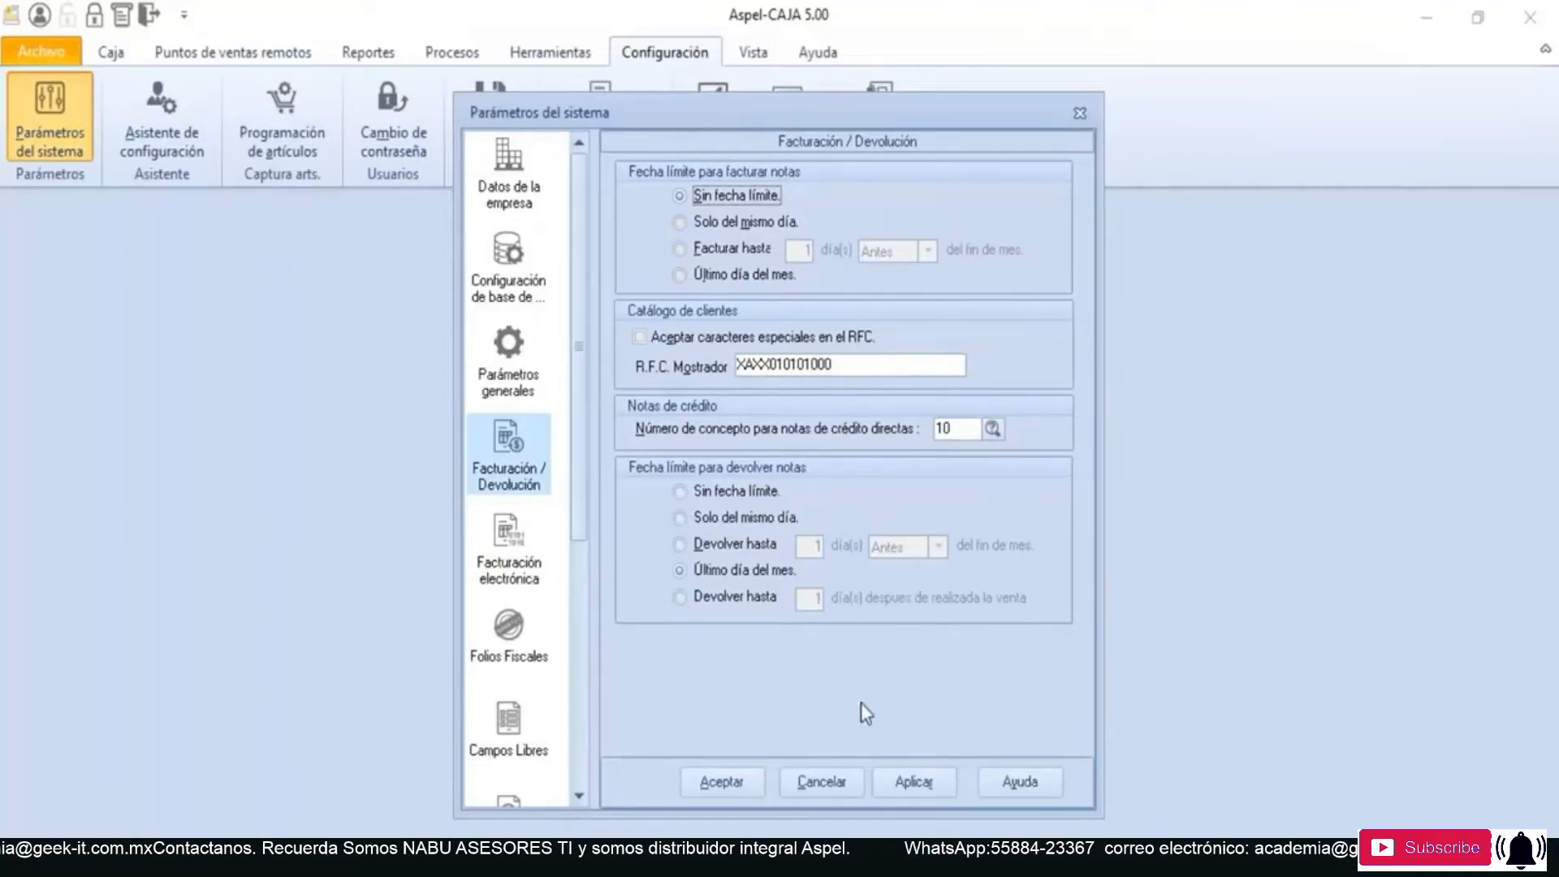
{"action": "left_click", "coordinate": [910, 797]}
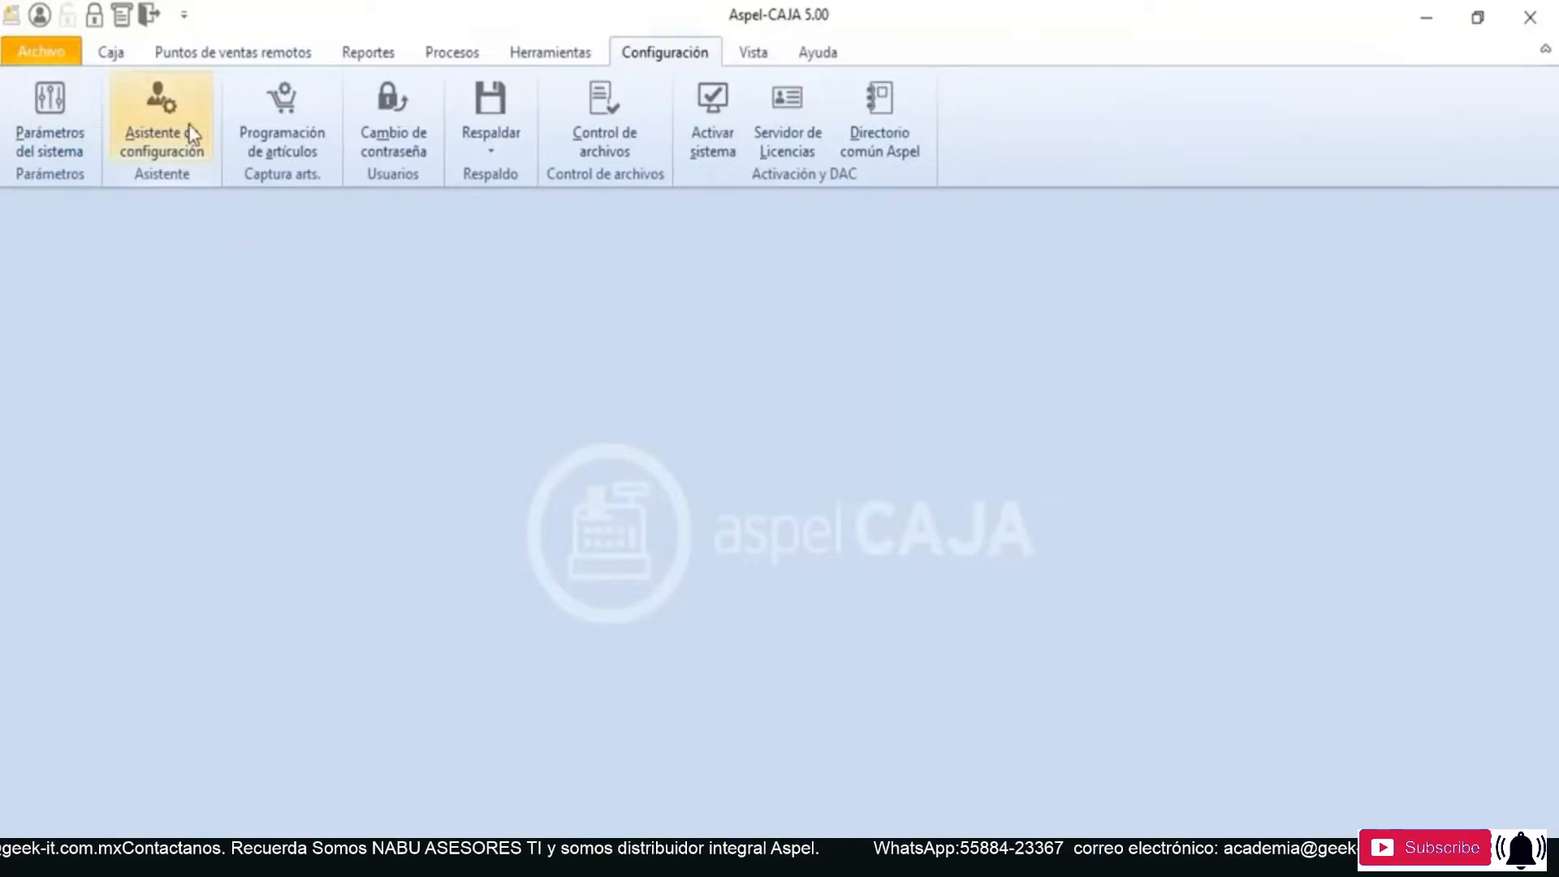
- Open the PUBLICO EN GENERAL client for modification, review its general data and CFDI use, accept the record and leave the client catalogue
{"action": "left_click", "coordinate": [125, 59]}
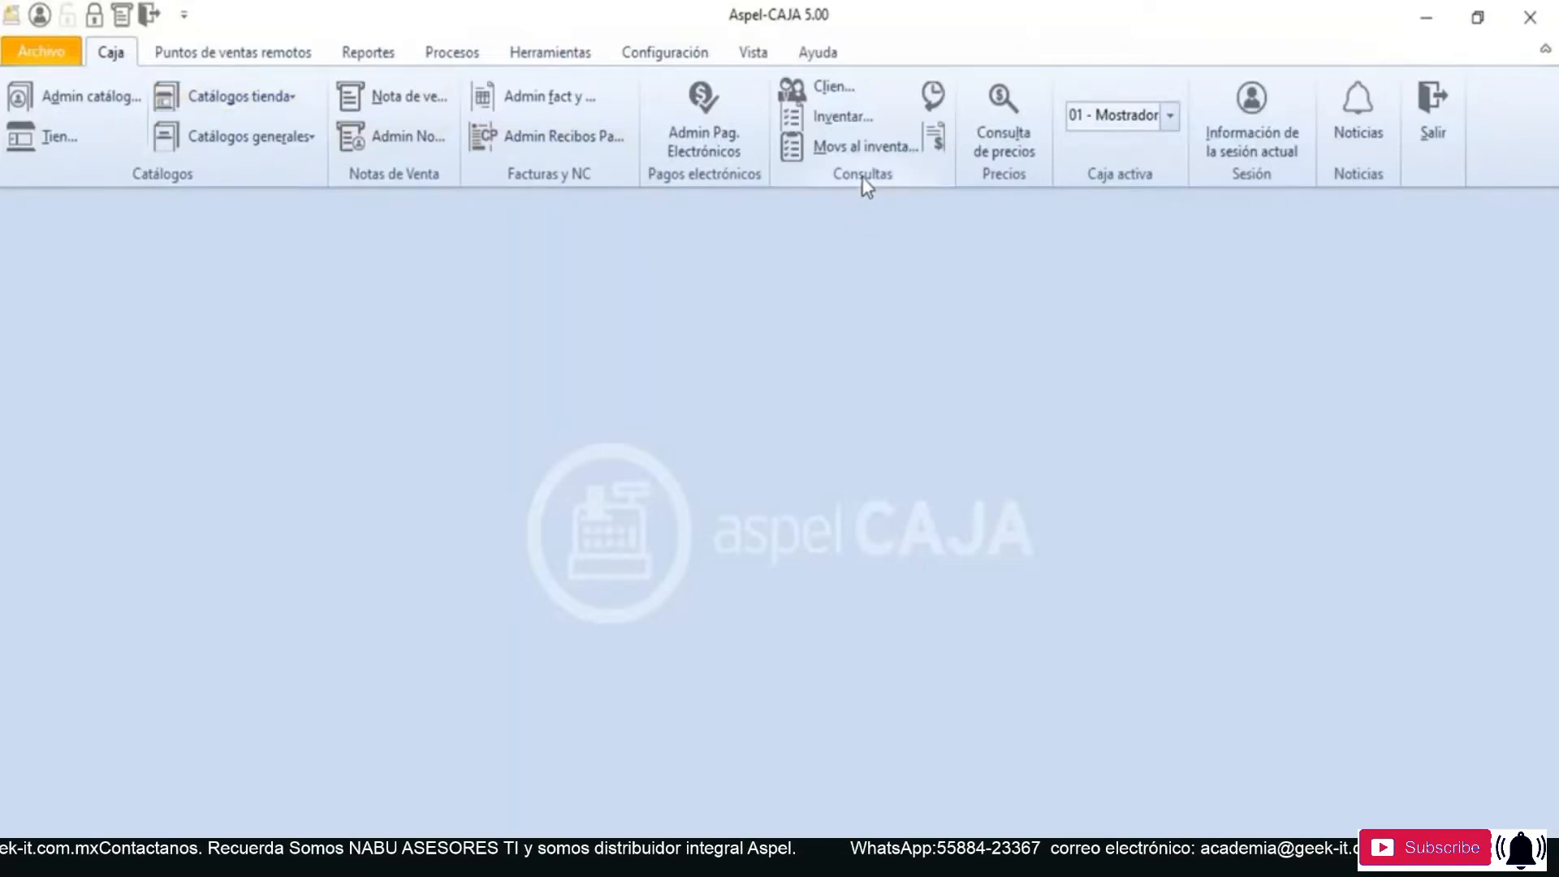
{"action": "left_click", "coordinate": [841, 92]}
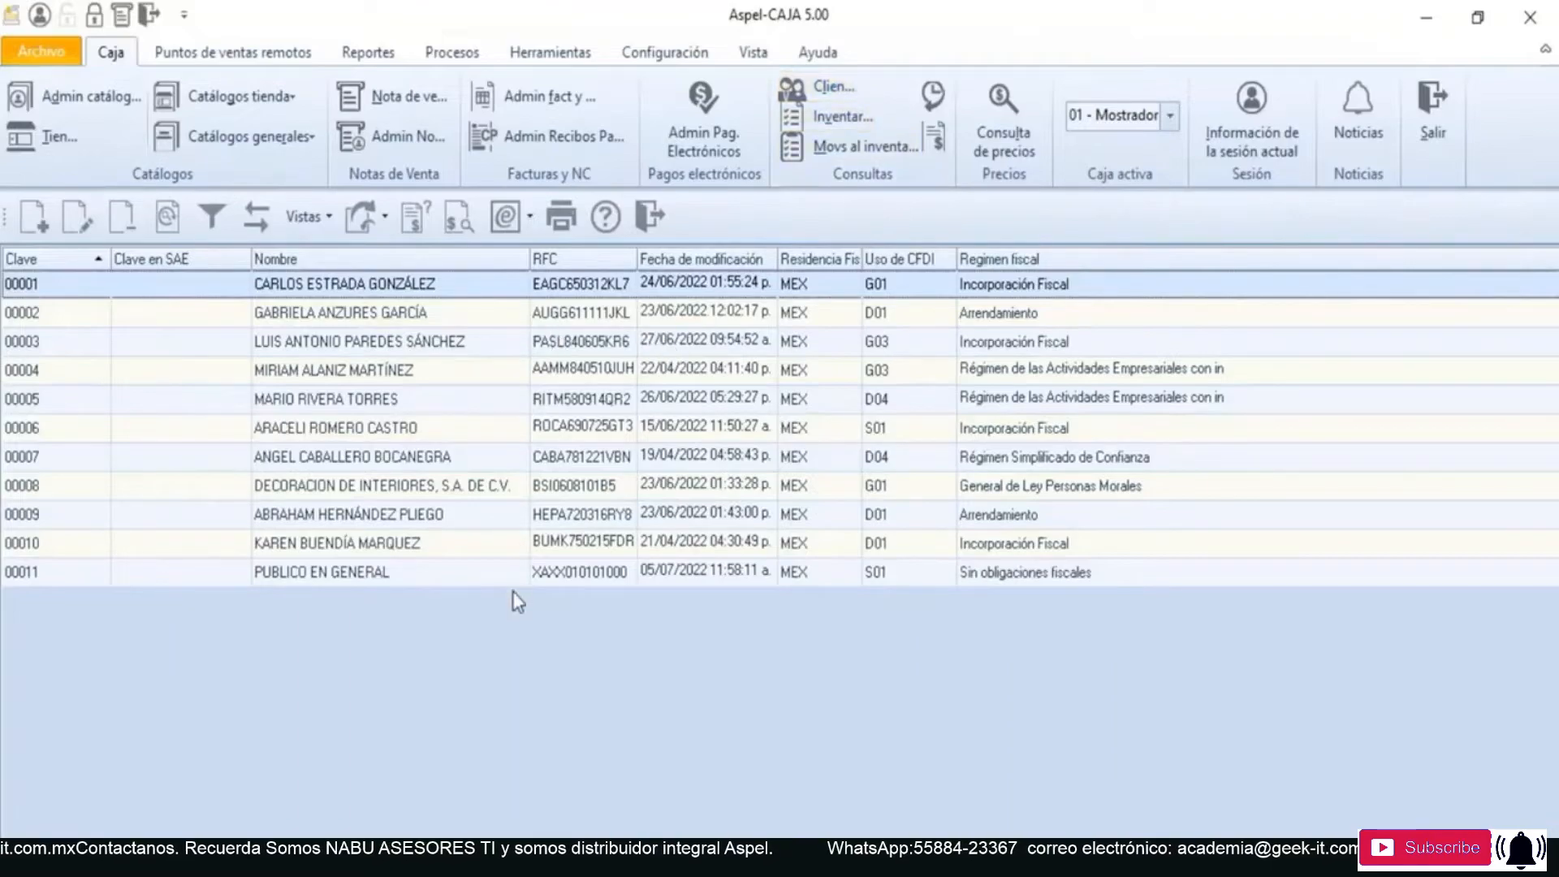
{"action": "left_click", "coordinate": [452, 575]}
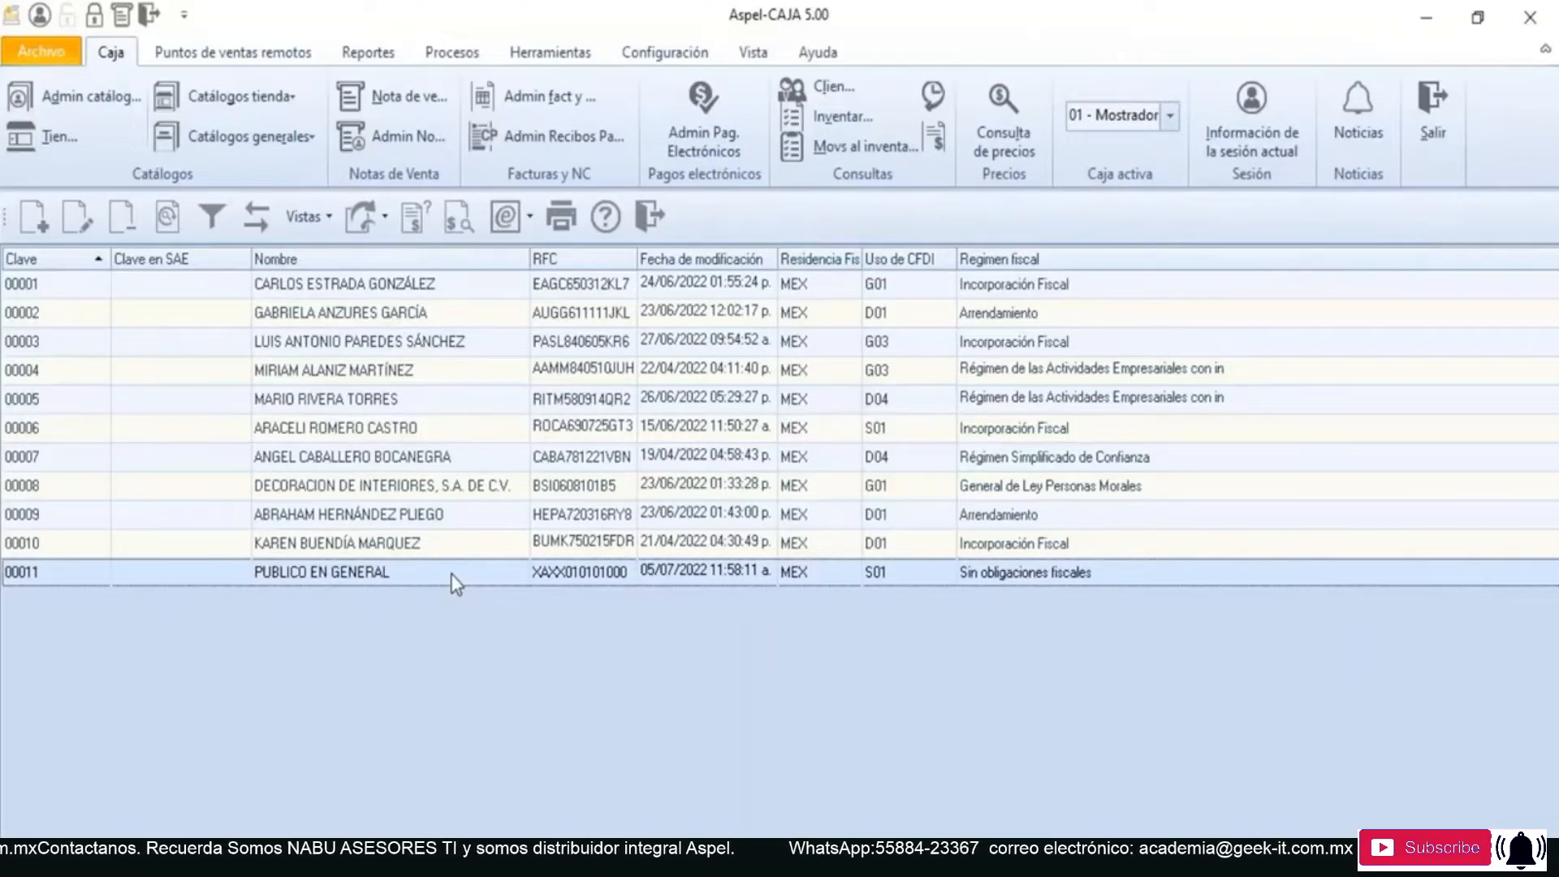
{"action": "left_click", "coordinate": [78, 215]}
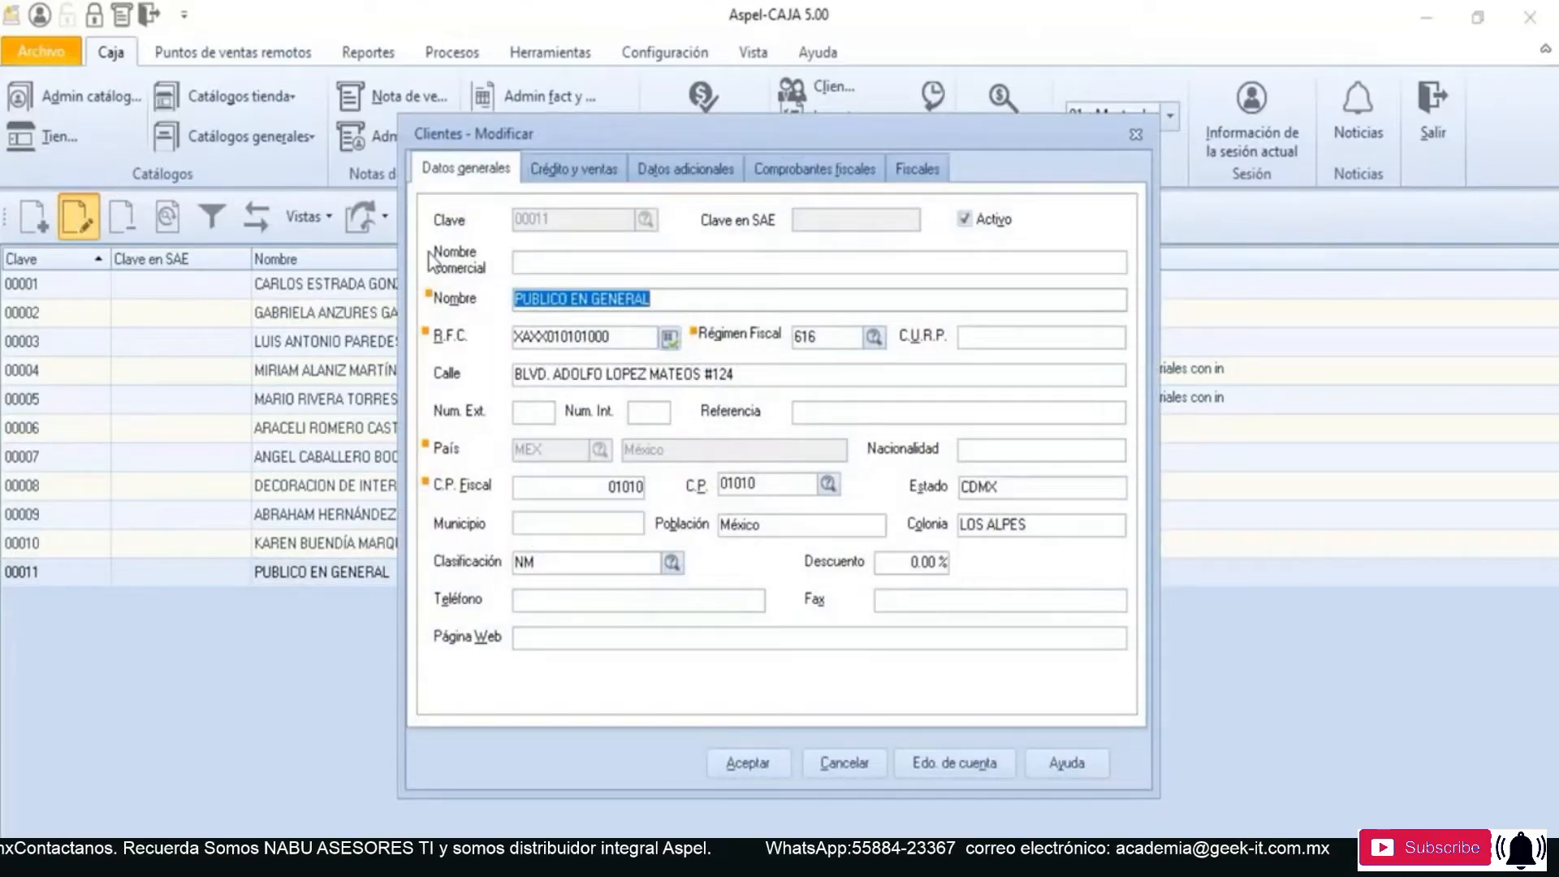
{"action": "left_click", "coordinate": [684, 293]}
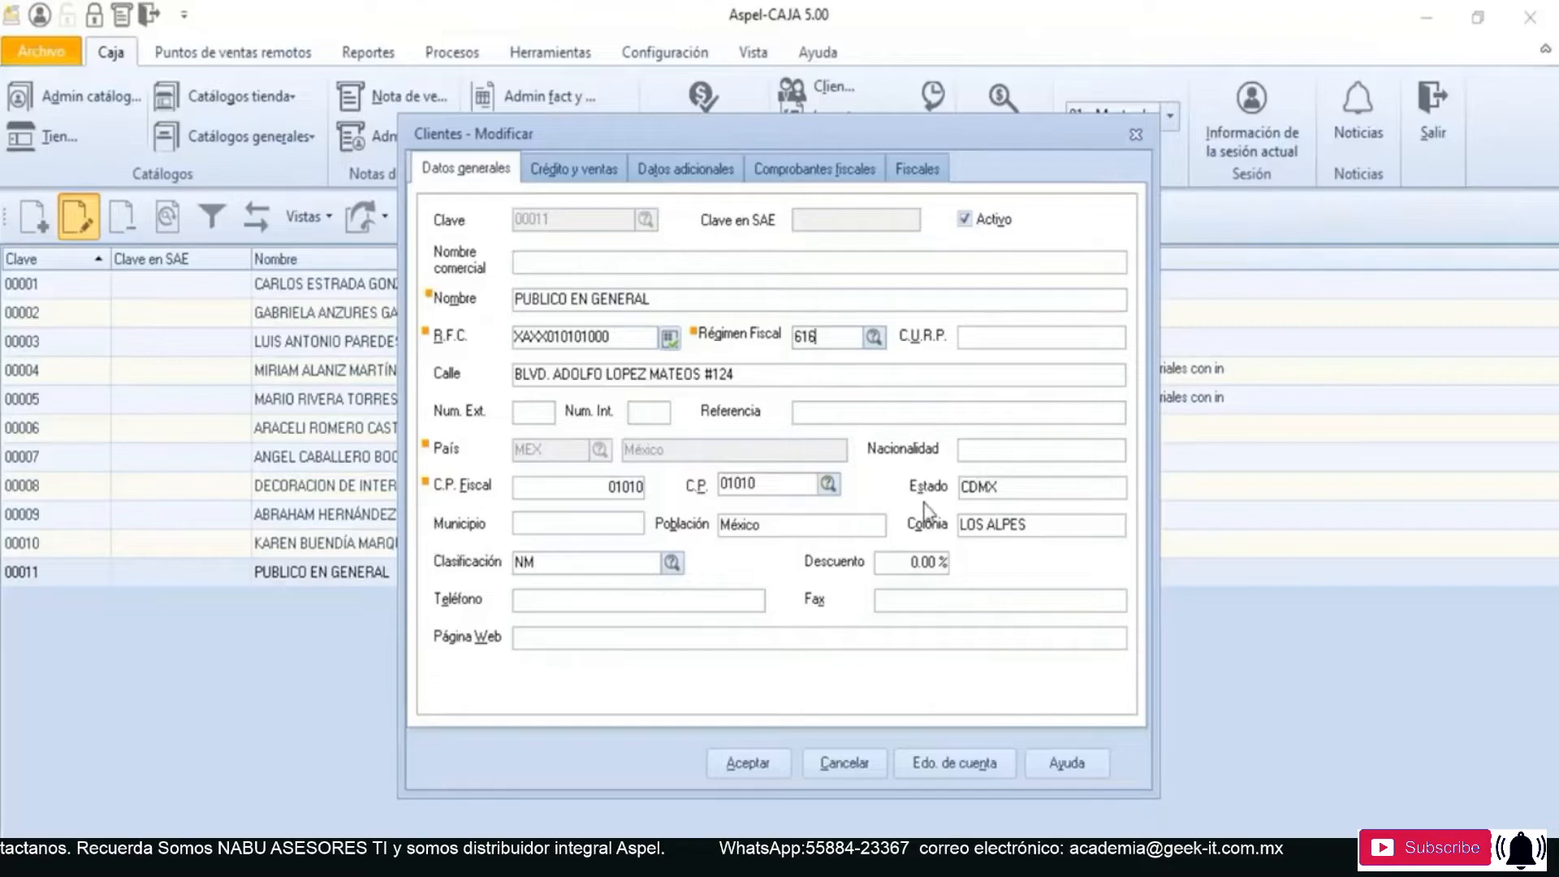
{"action": "left_click", "coordinate": [913, 168]}
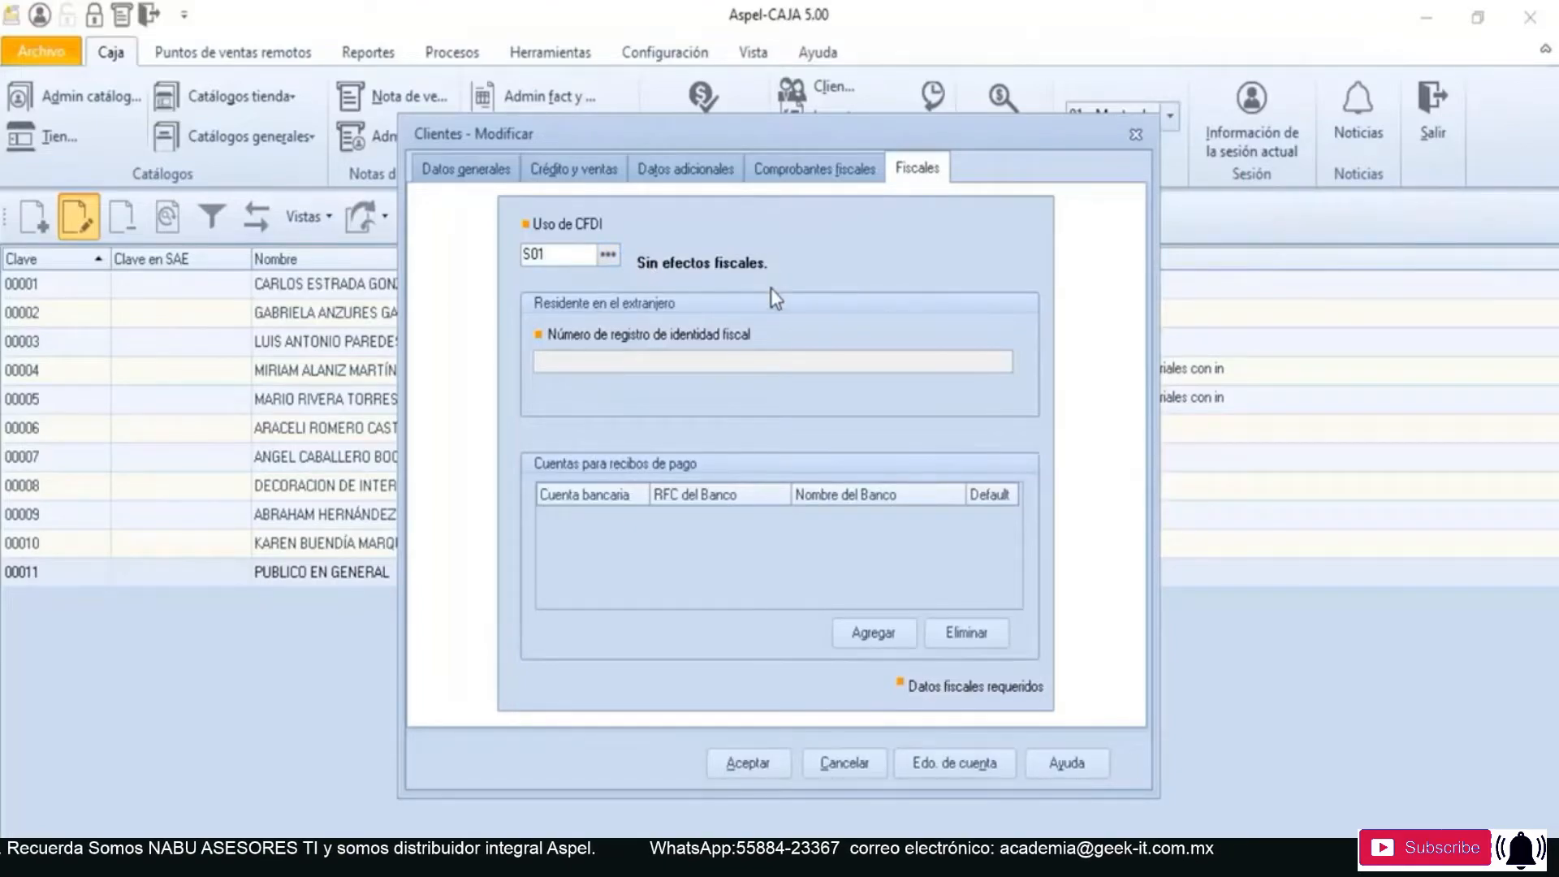
{"action": "left_click", "coordinate": [746, 764]}
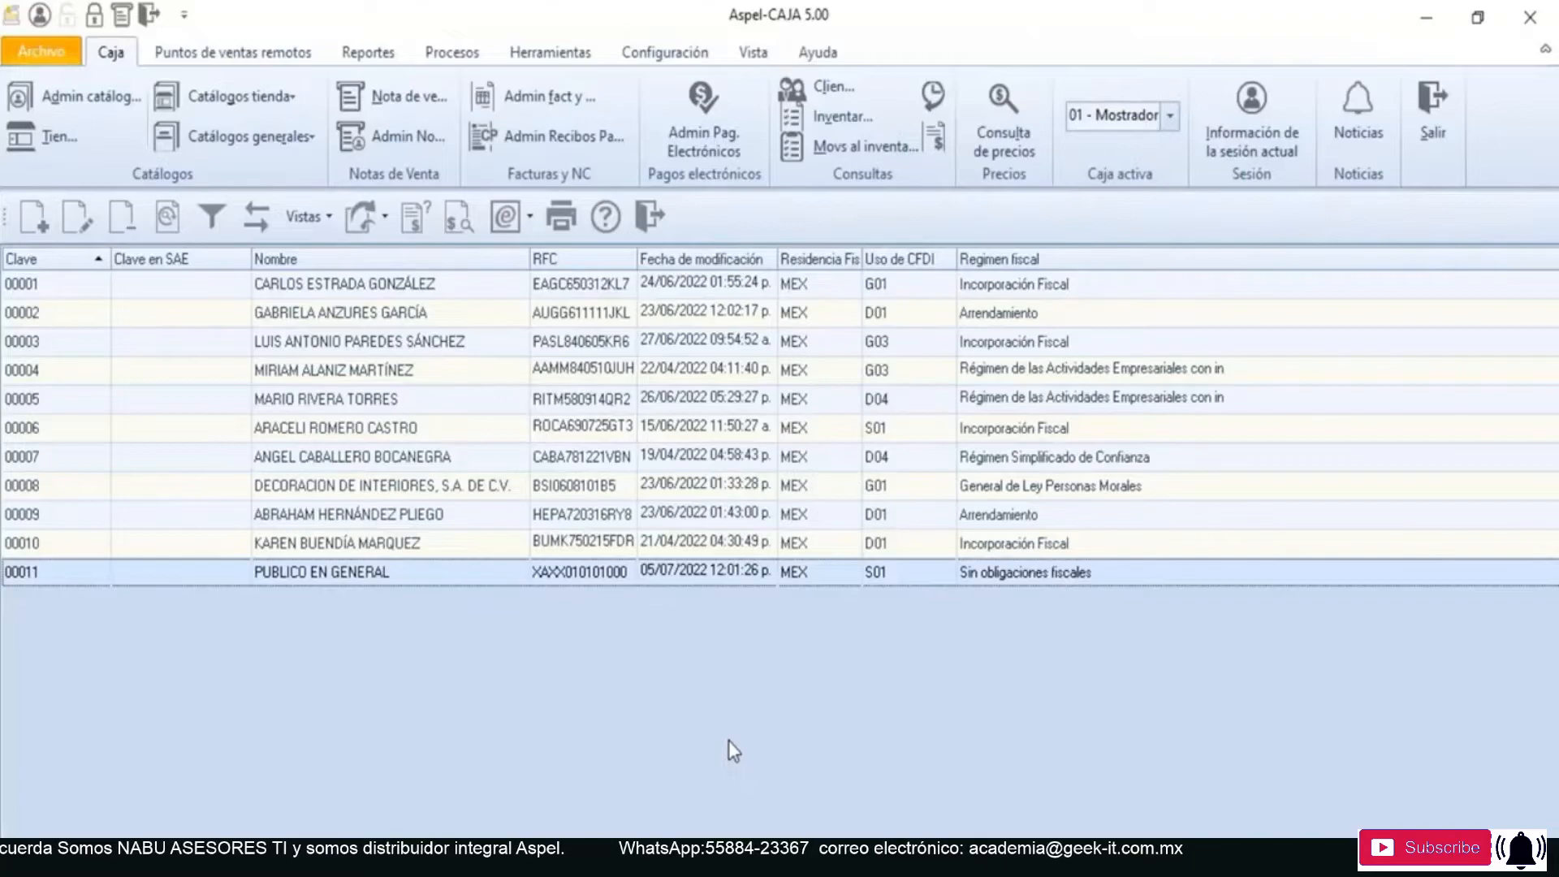
{"action": "left_click", "coordinate": [650, 218]}
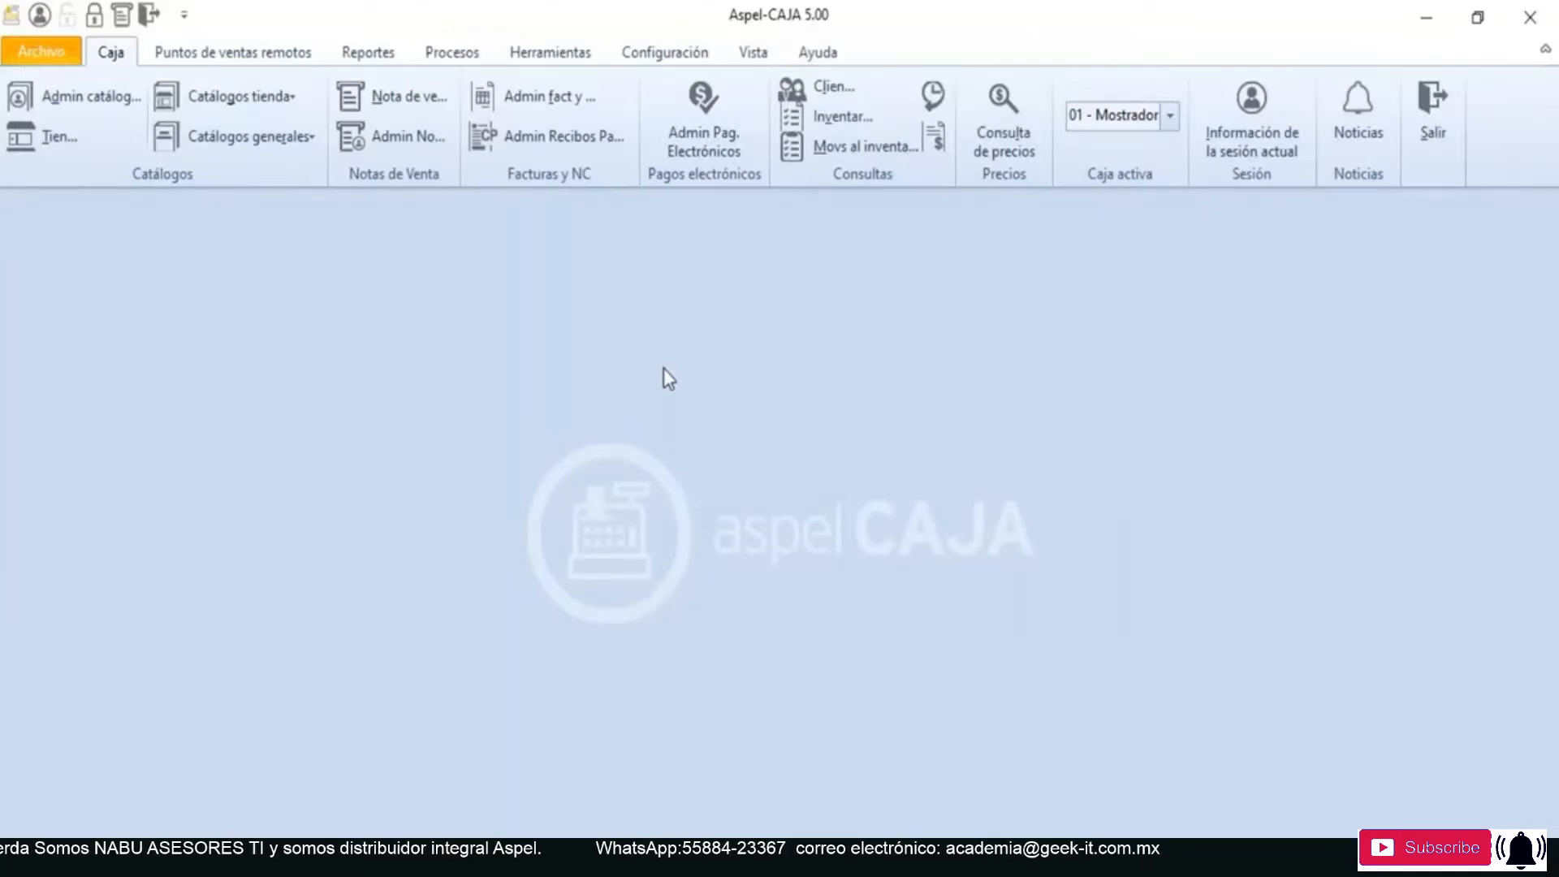
- Open the invoices and credit notes administrator for register 01 Mostrador and maximise its window
{"action": "left_click", "coordinate": [568, 105]}
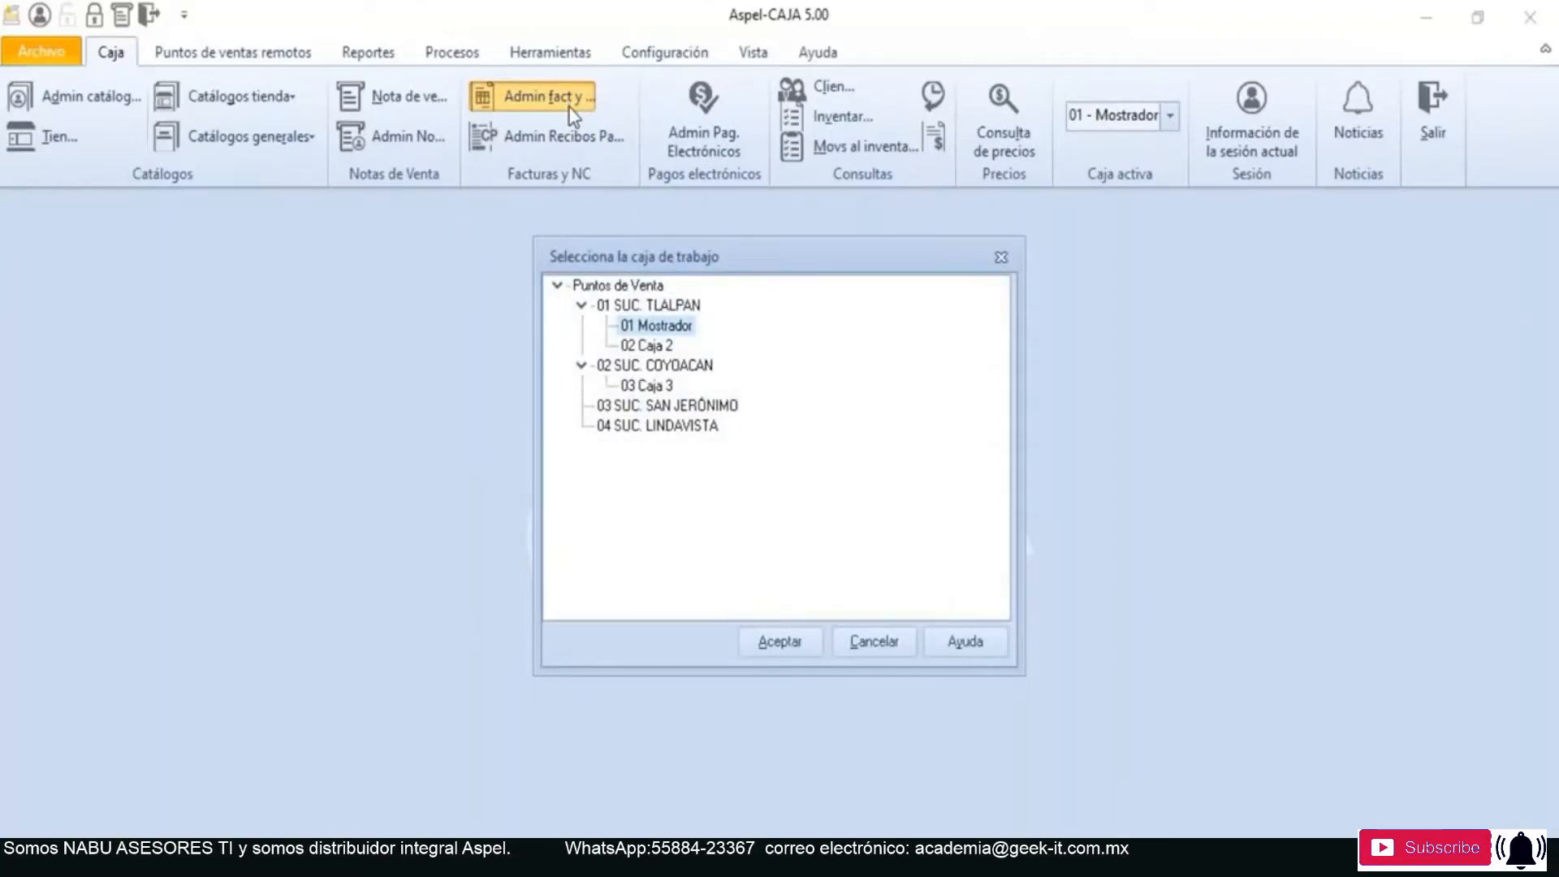
{"action": "left_click", "coordinate": [757, 638]}
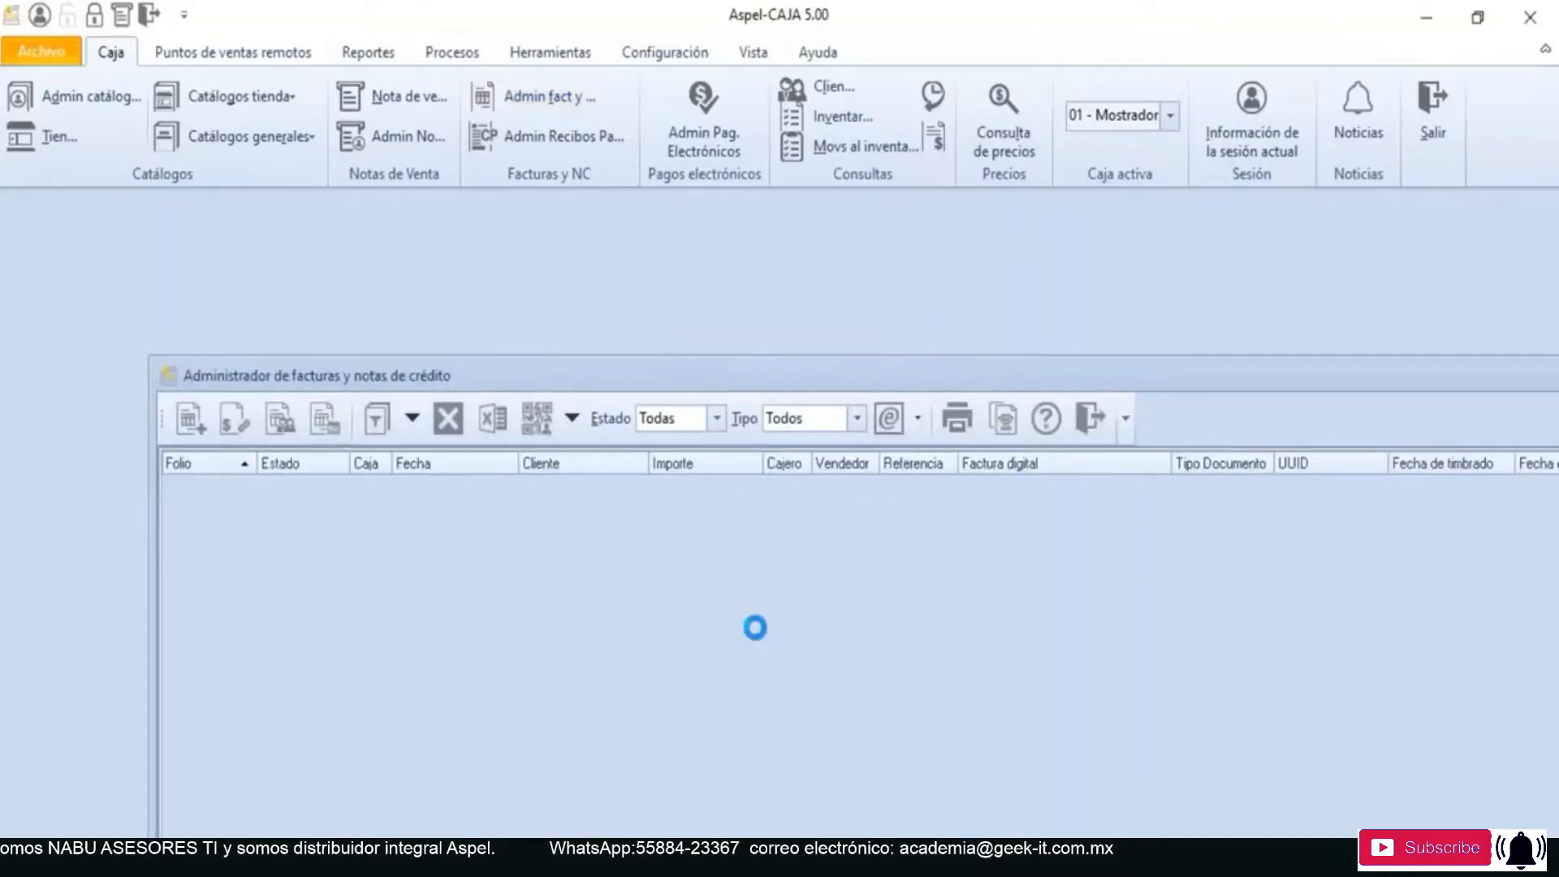
{"action": "left_click_drag", "start_coordinate": [1205, 375], "coordinate": [602, 387]}
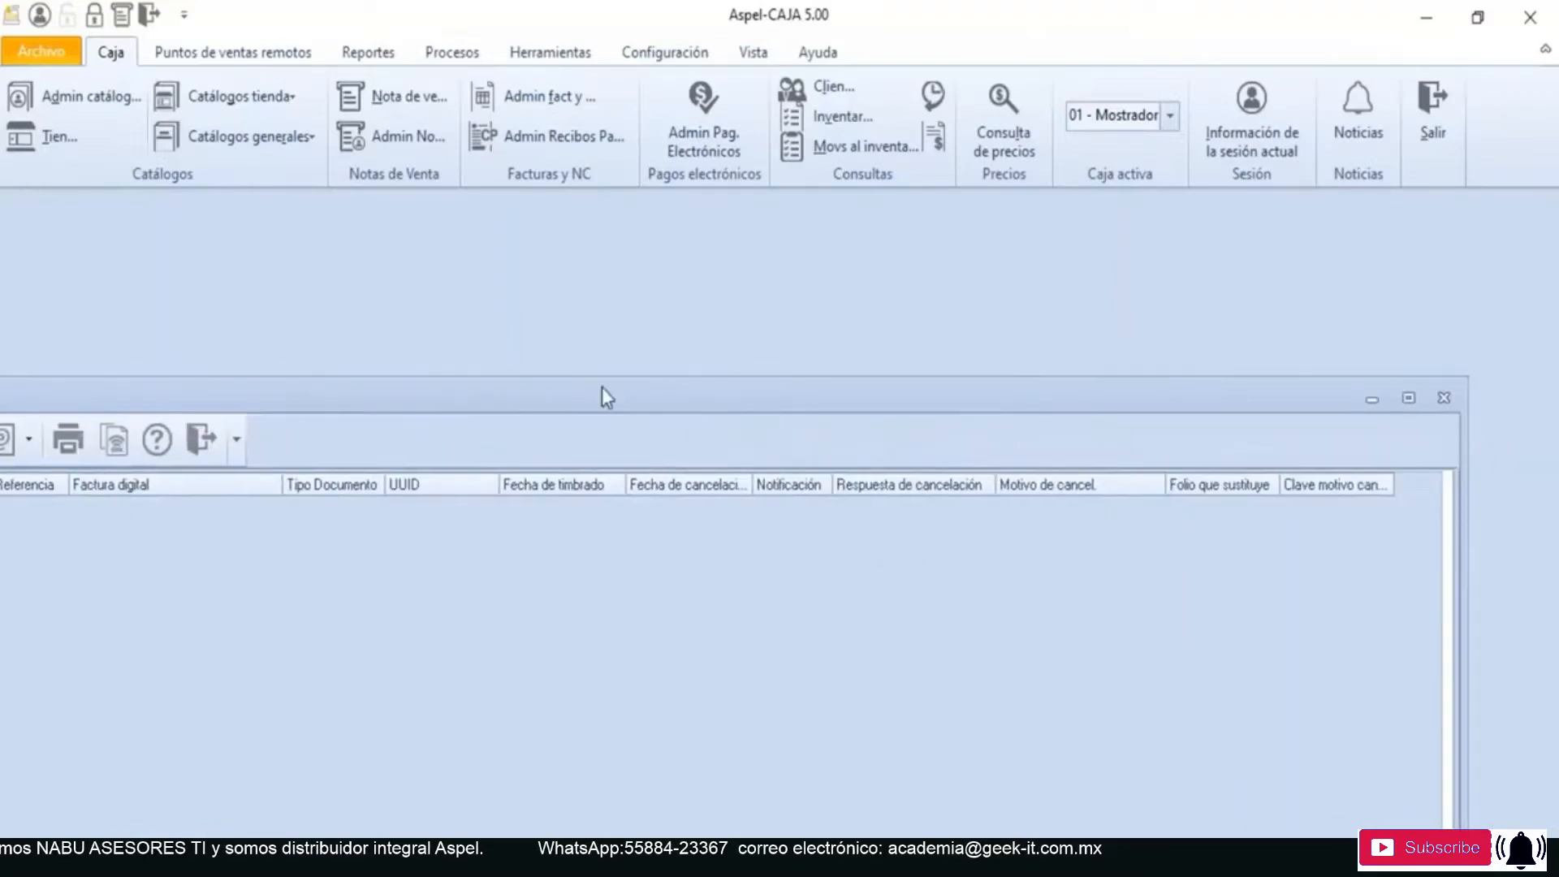
{"action": "left_click", "coordinate": [1409, 398]}
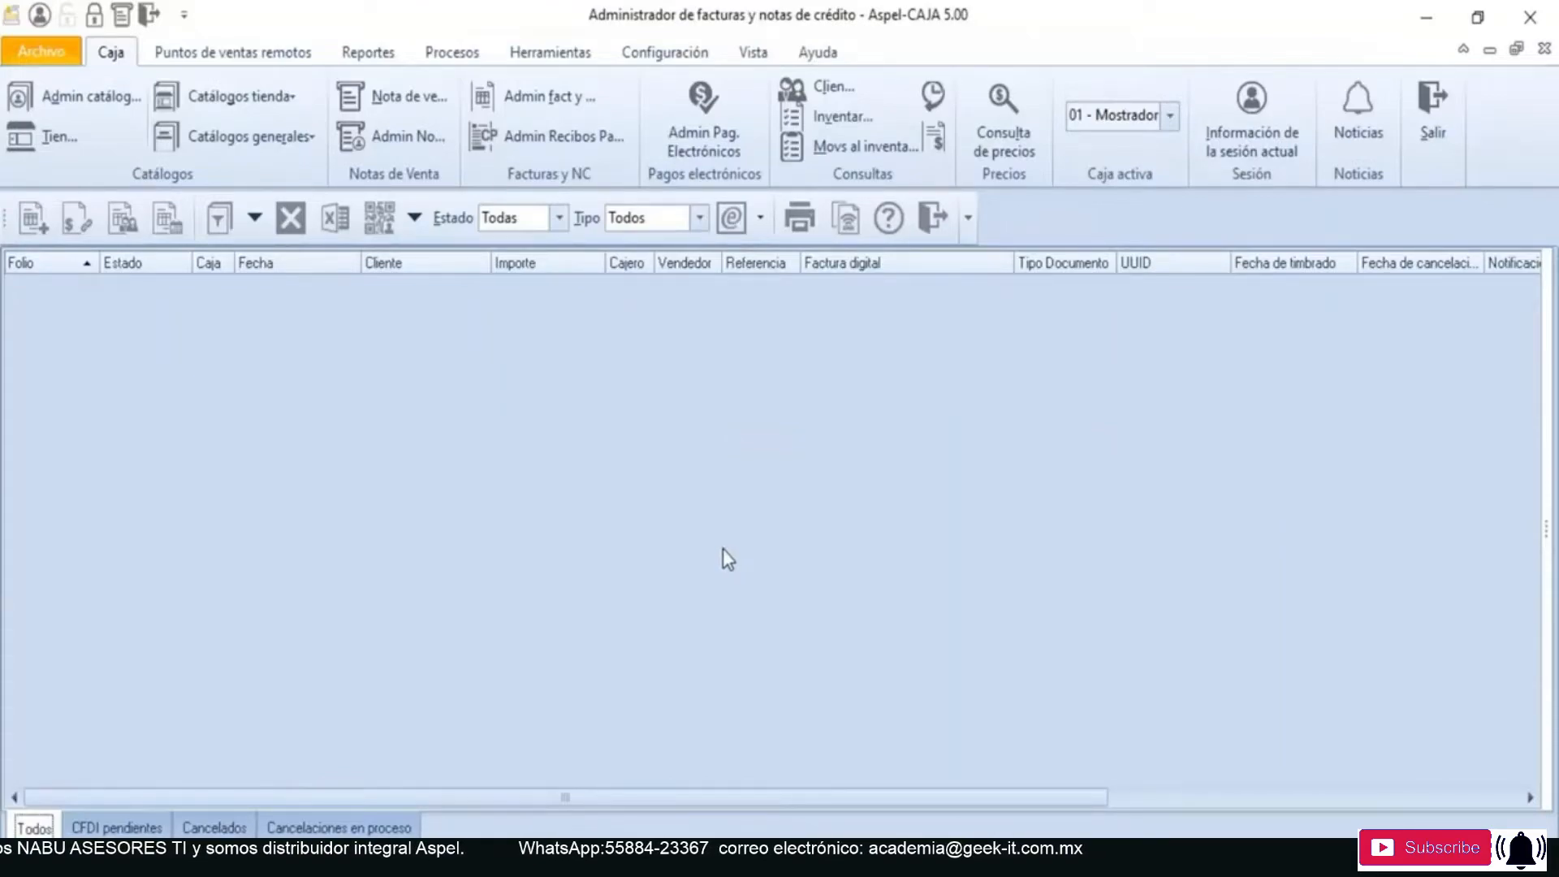
- Start a global invoice of the day's sales for register 01 and look over its Periodicidad and Mes choices
{"action": "left_click", "coordinate": [167, 230]}
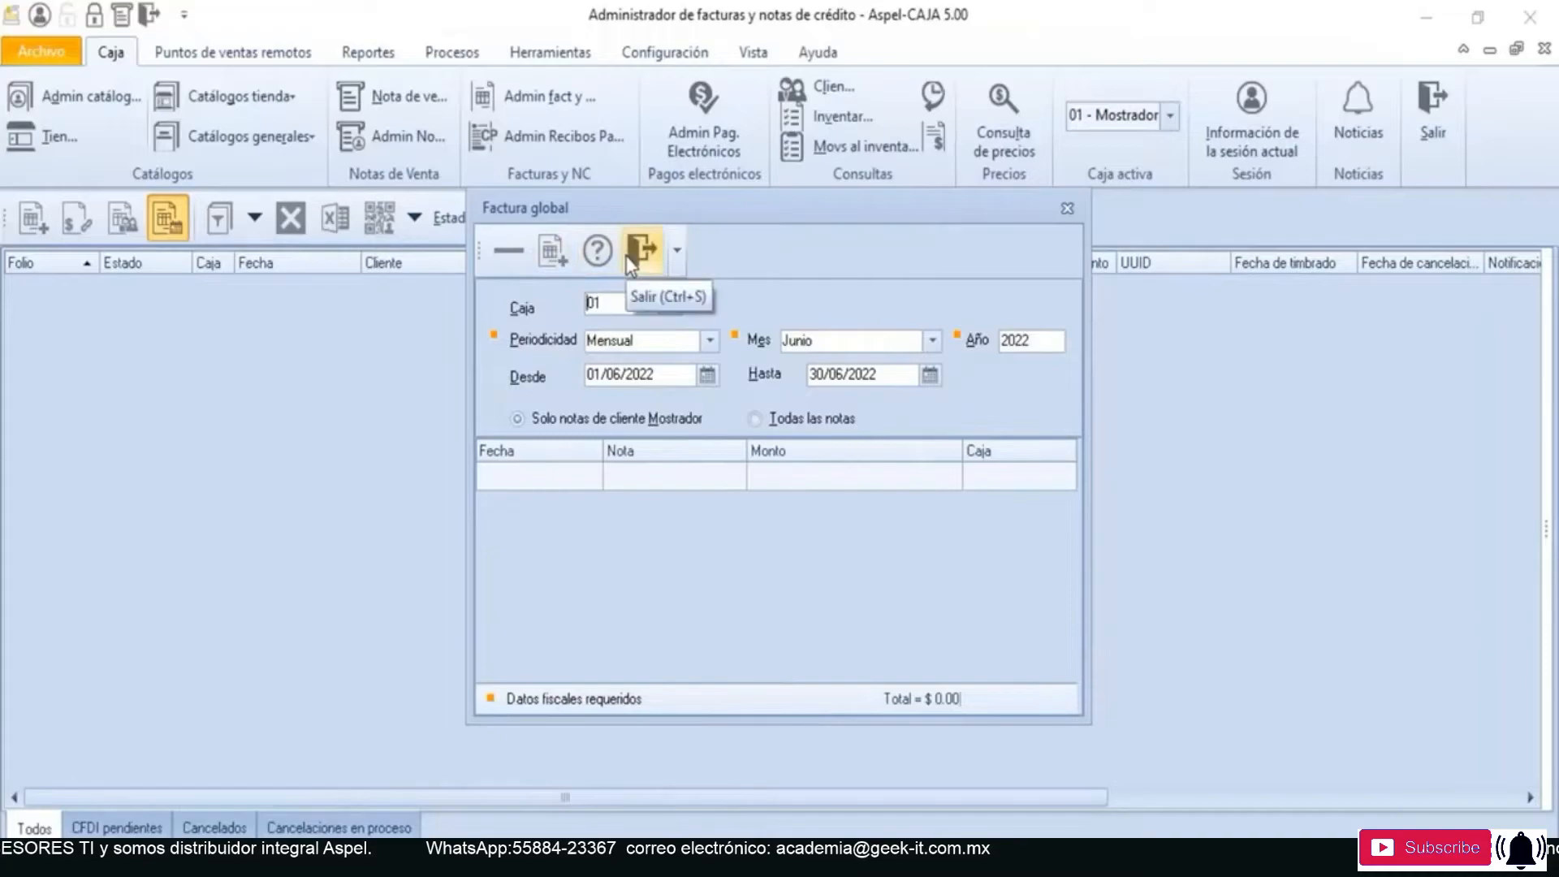
{"action": "left_click", "coordinate": [667, 304]}
{"action": "double_click", "coordinate": [675, 378]}
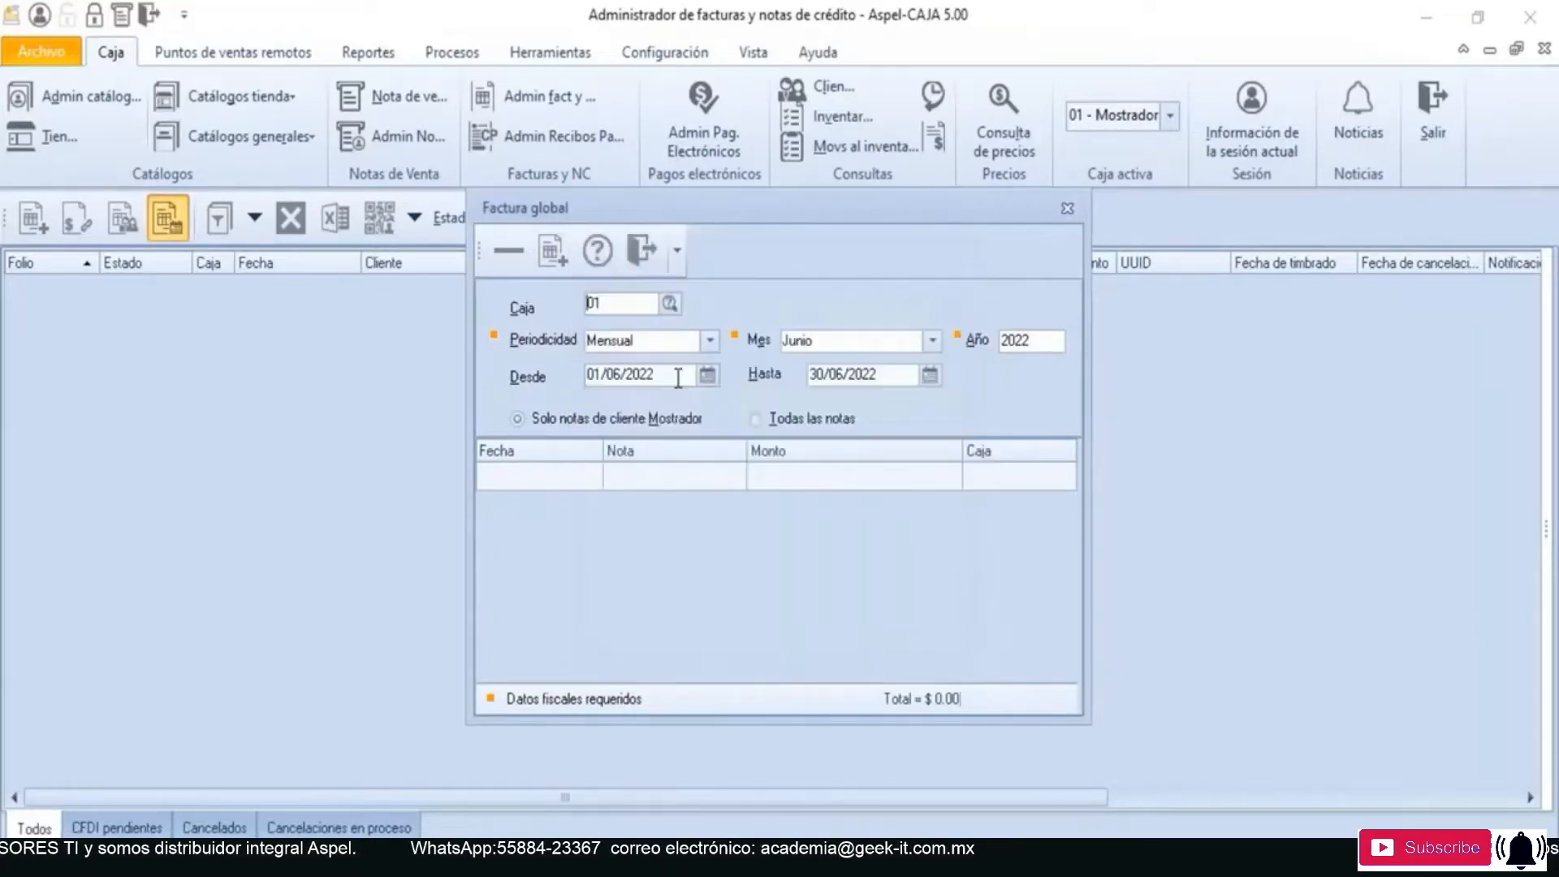
{"action": "left_click", "coordinate": [708, 341]}
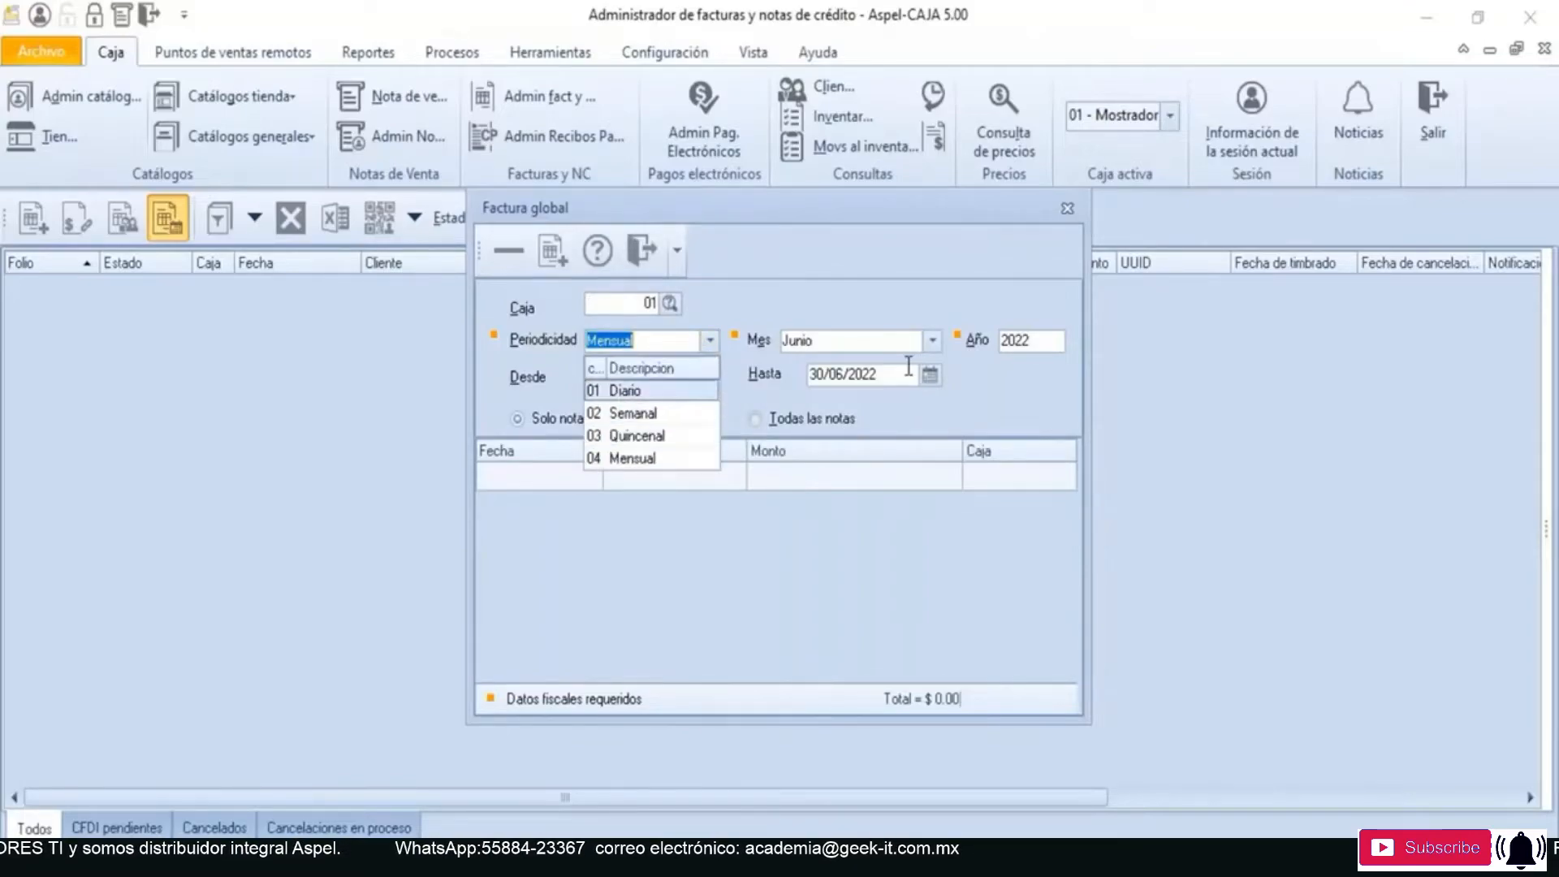
{"action": "left_click", "coordinate": [933, 344]}
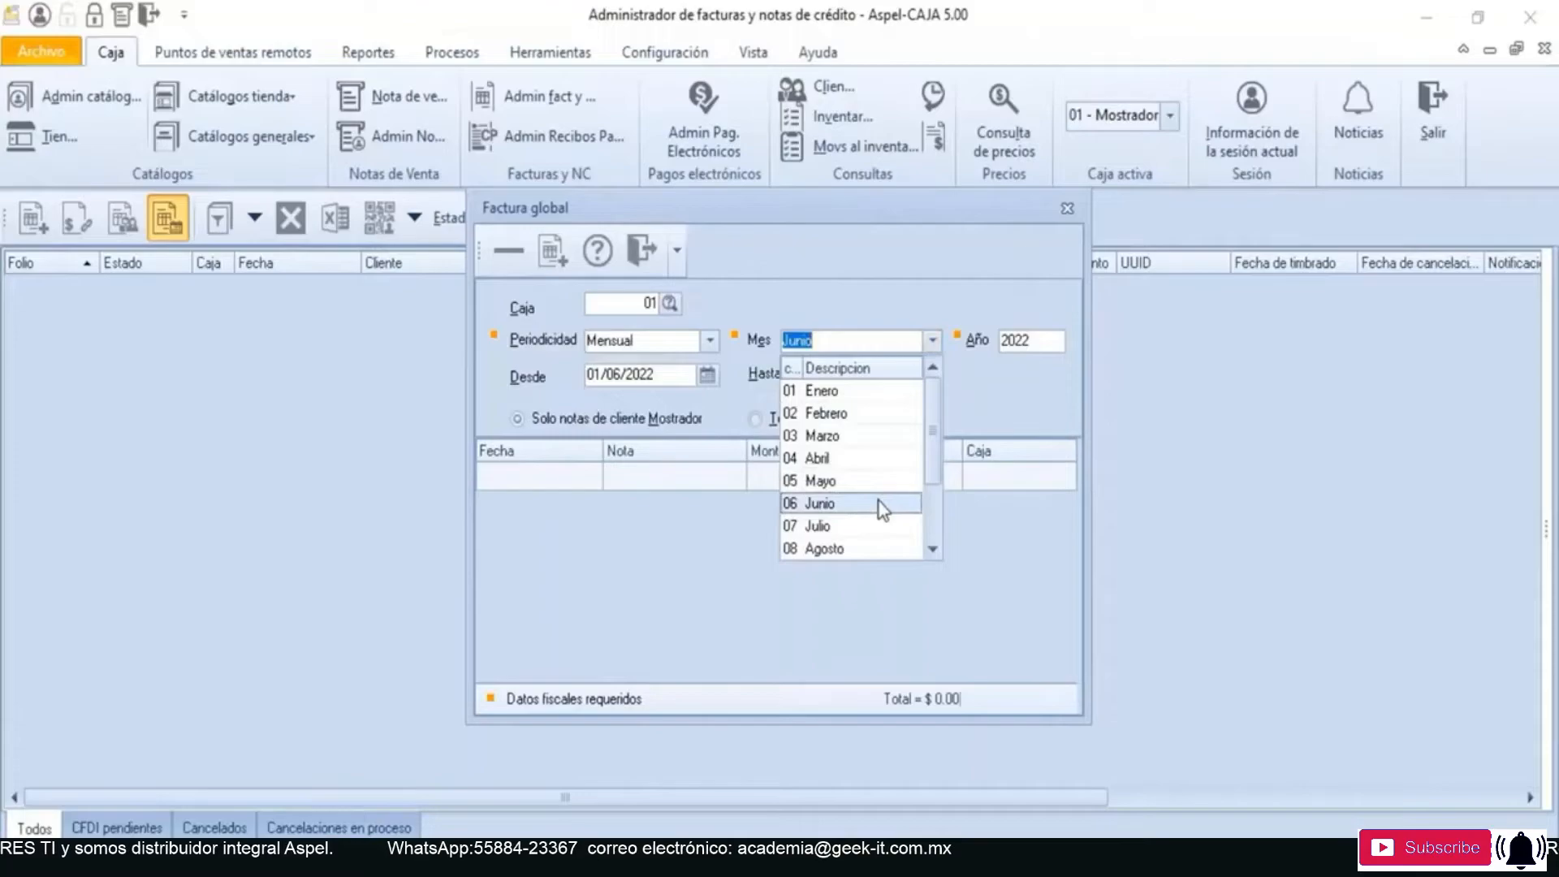
{"action": "left_click", "coordinate": [969, 414]}
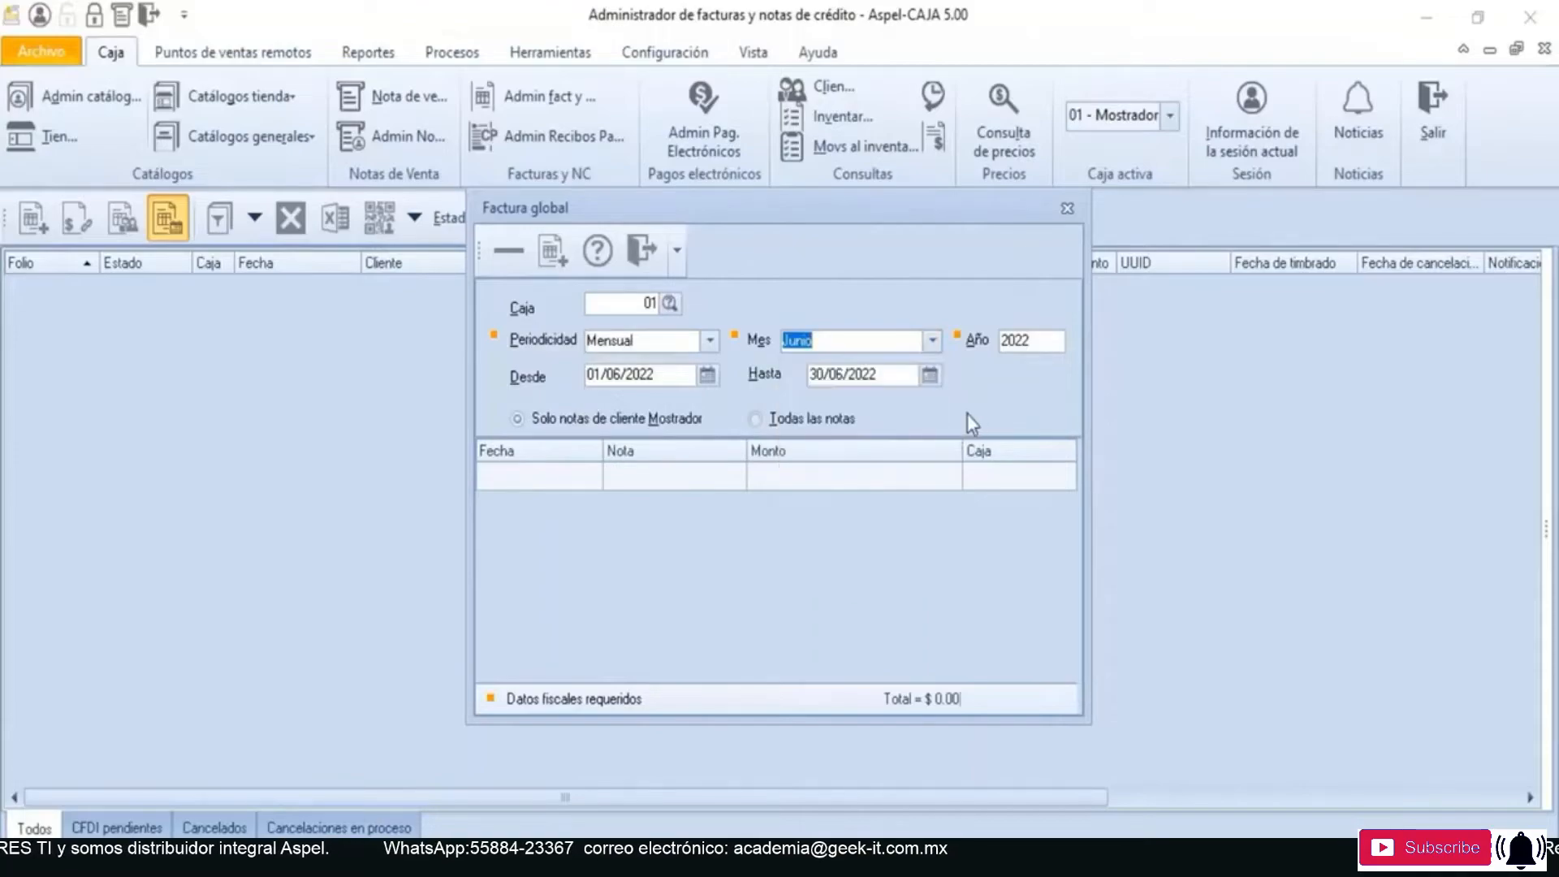
- Set the global invoice's periodicity to Diario and its month to Junio, and select the Desde date
{"action": "left_click", "coordinate": [708, 339]}
{"action": "left_click", "coordinate": [669, 381]}
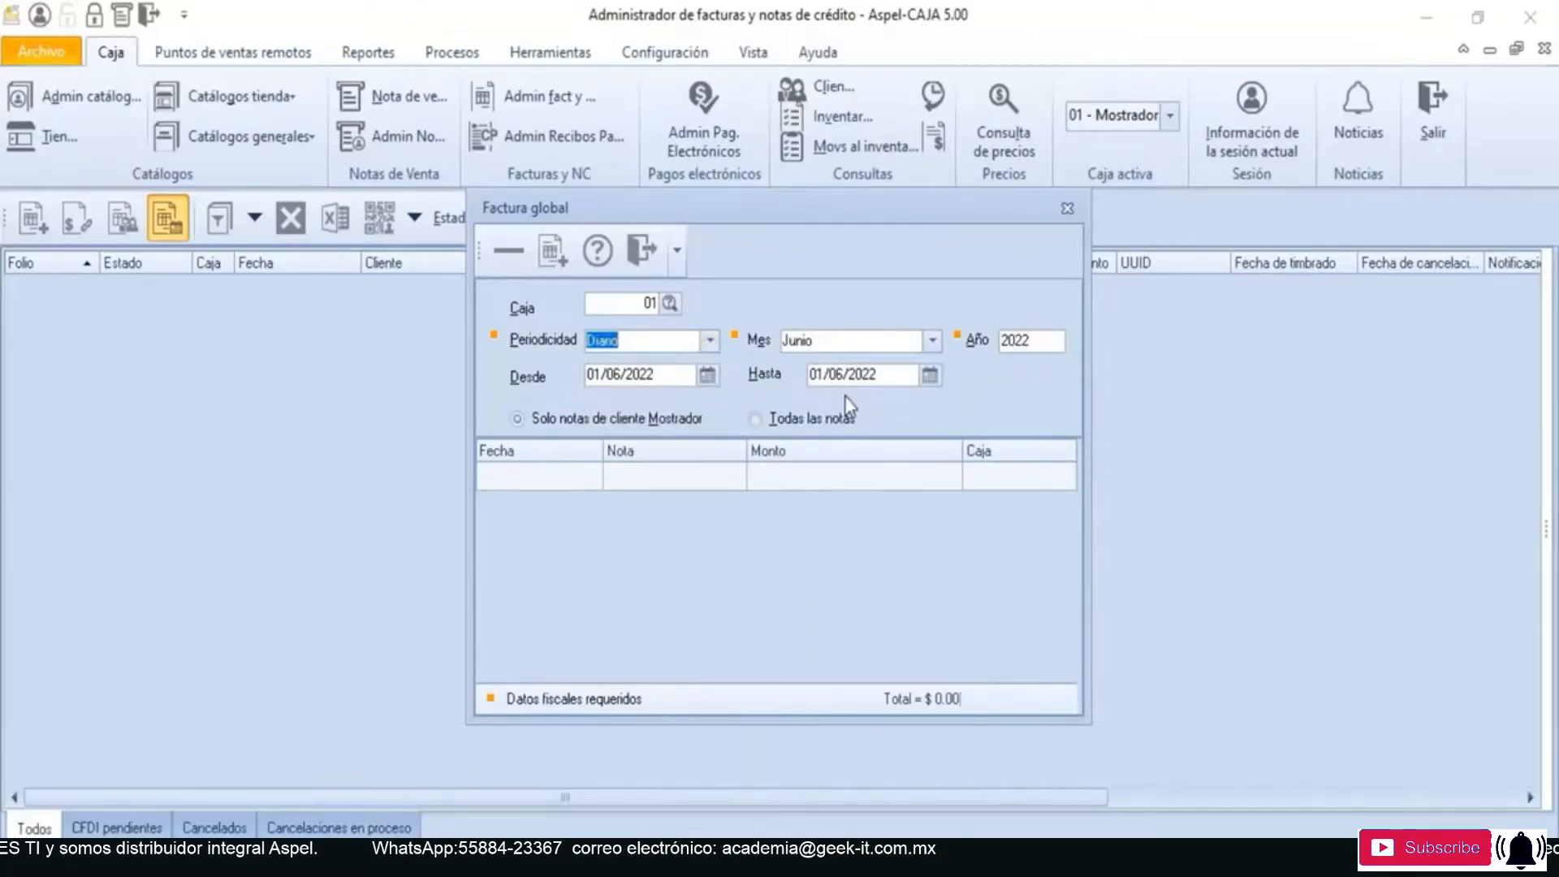
{"action": "left_click", "coordinate": [931, 341]}
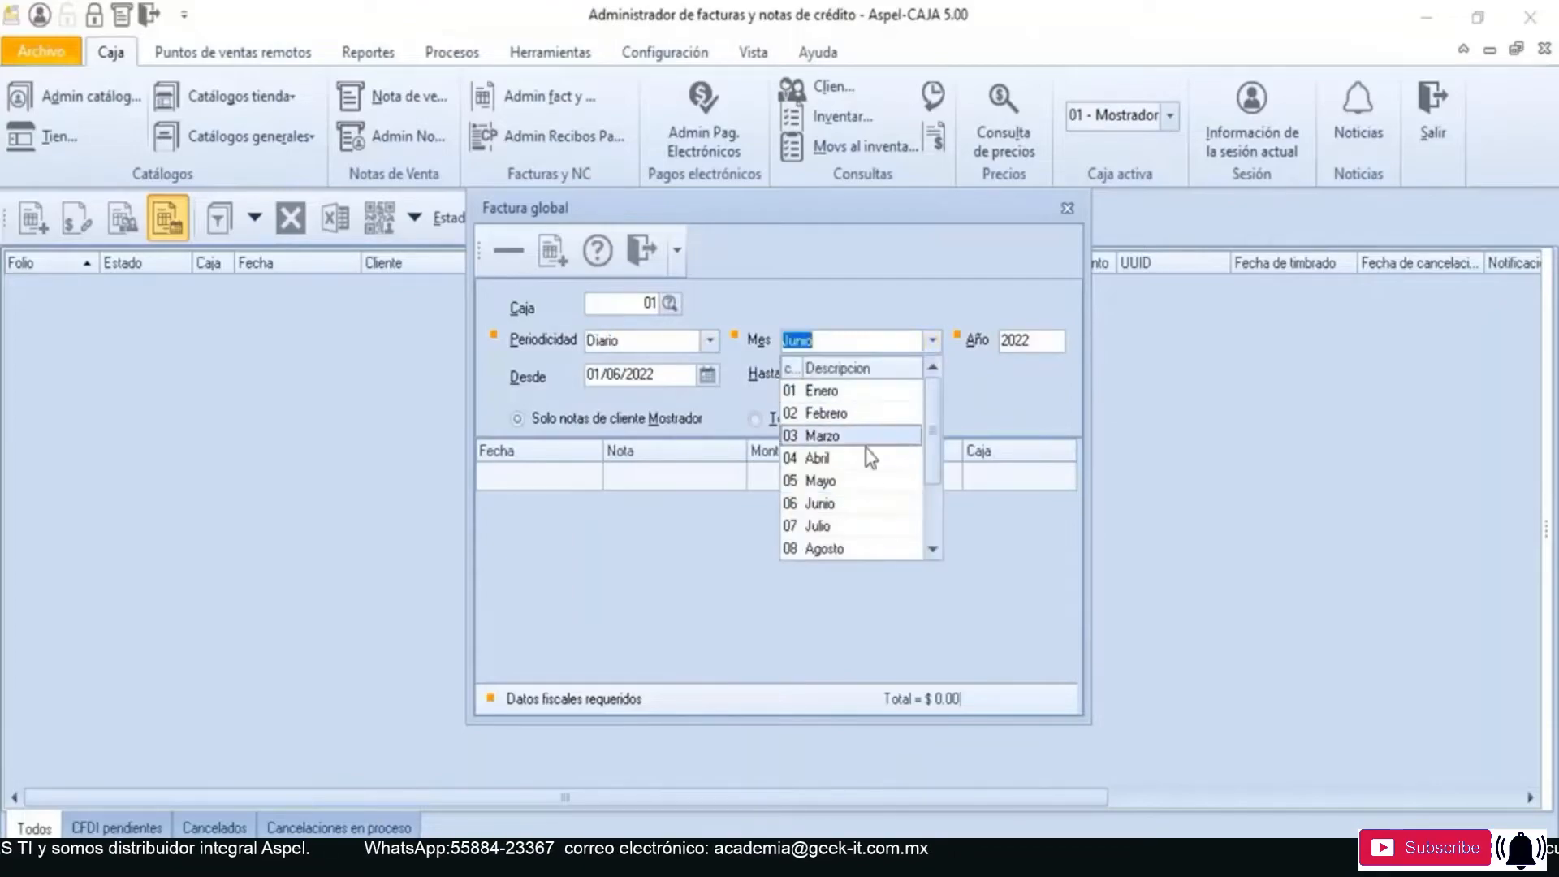
{"action": "left_click", "coordinate": [850, 507]}
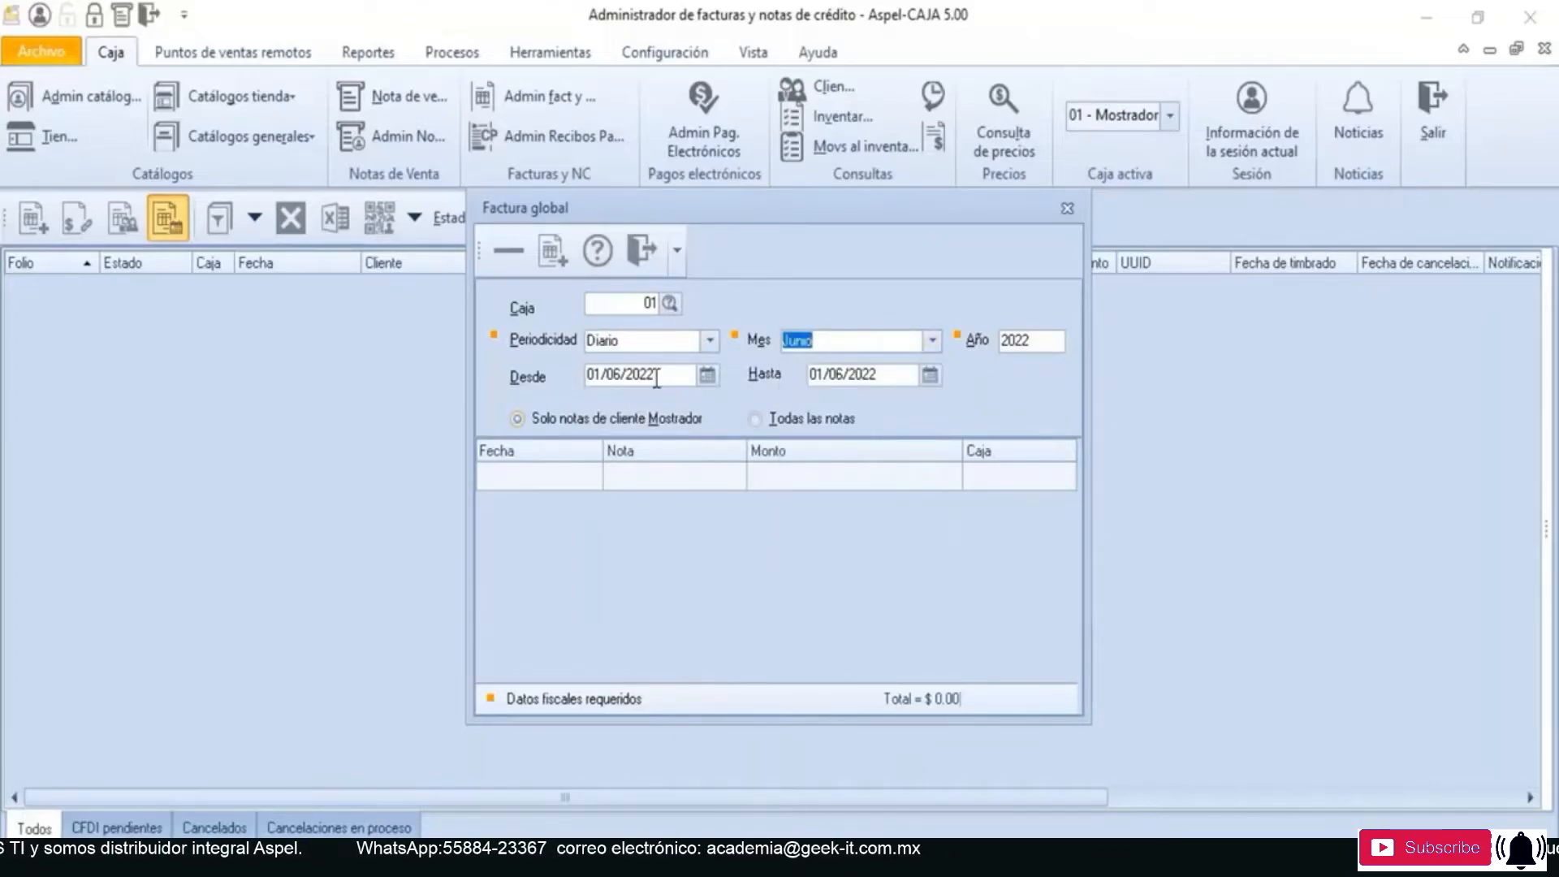
{"action": "left_click_drag", "start_coordinate": [656, 378], "coordinate": [552, 381]}
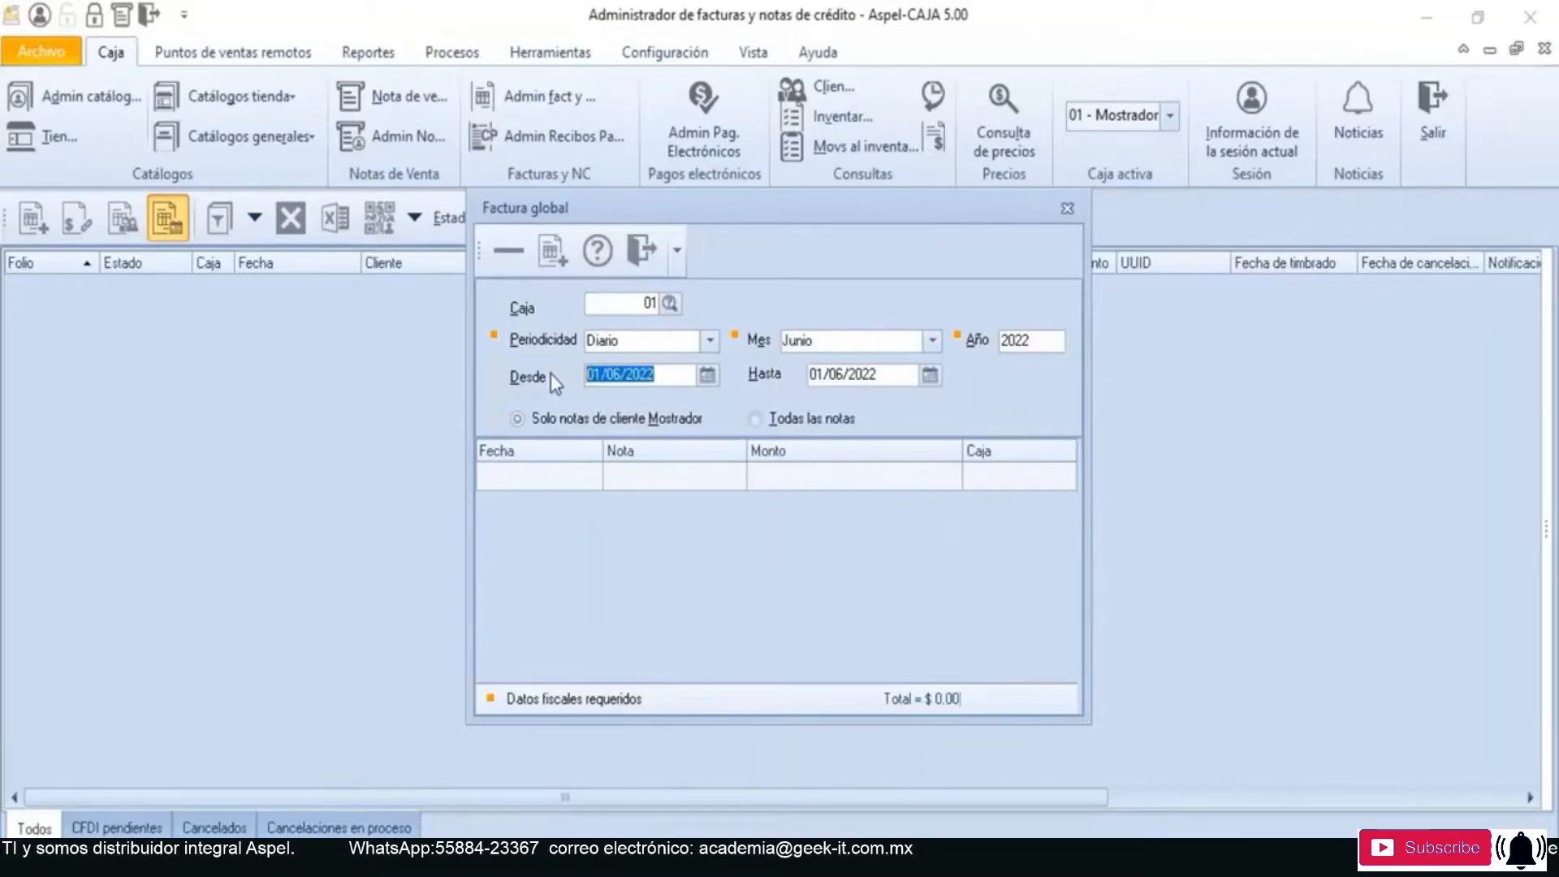
- Set the global invoice's Desde and Hasta dates to 05/07/2022 and include Todas las notas
{"action": "type", "text": "05/0"}
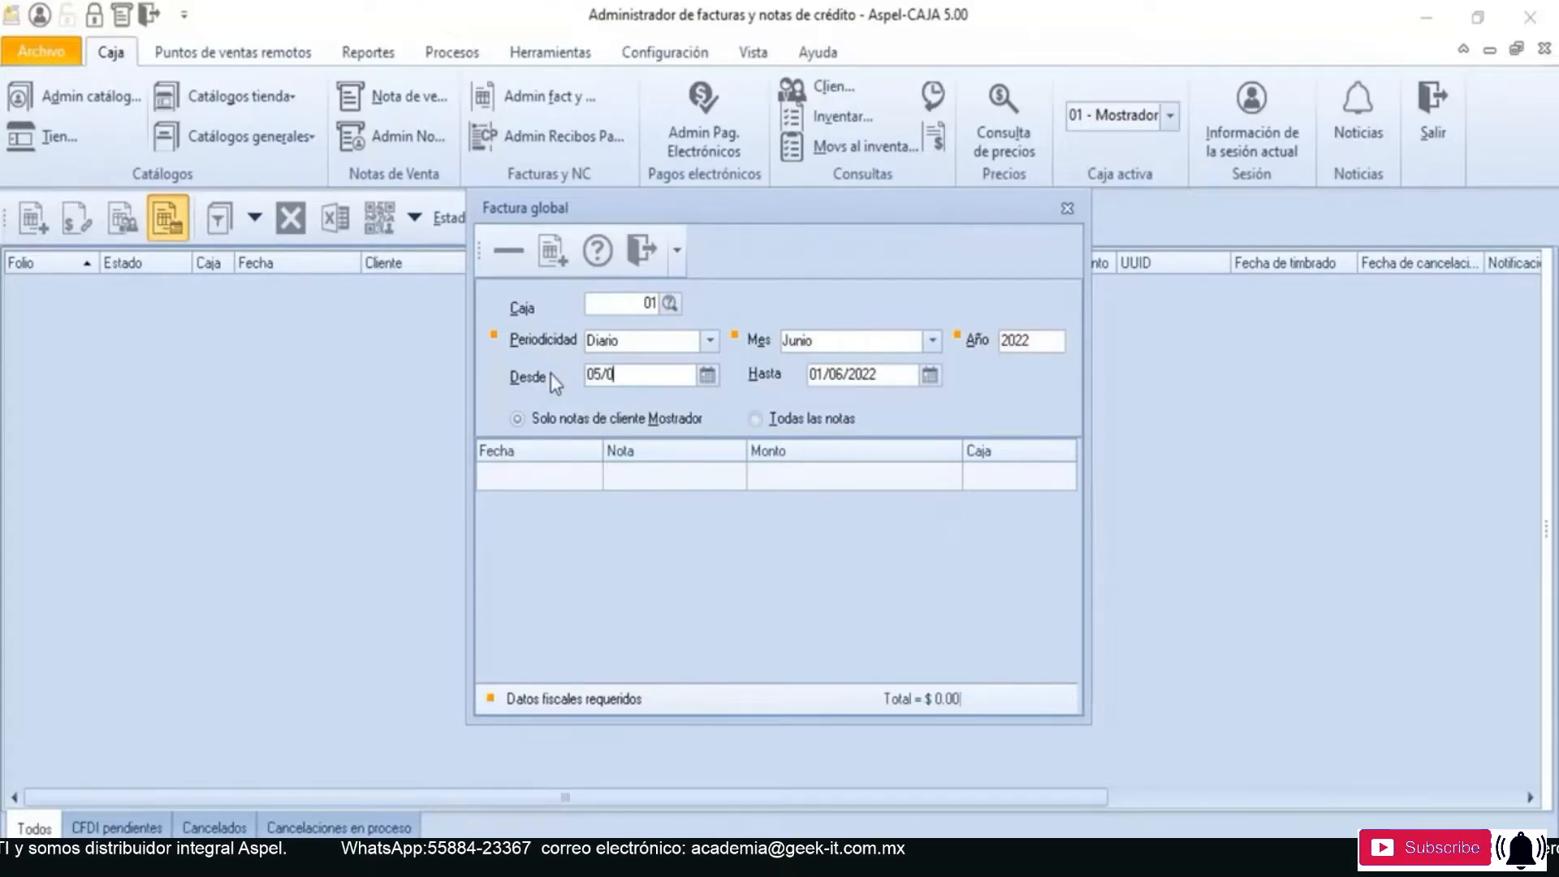
{"action": "type", "text": "7/2022"}
{"action": "key", "text": "Tab"}
{"action": "type", "text": "05/"}
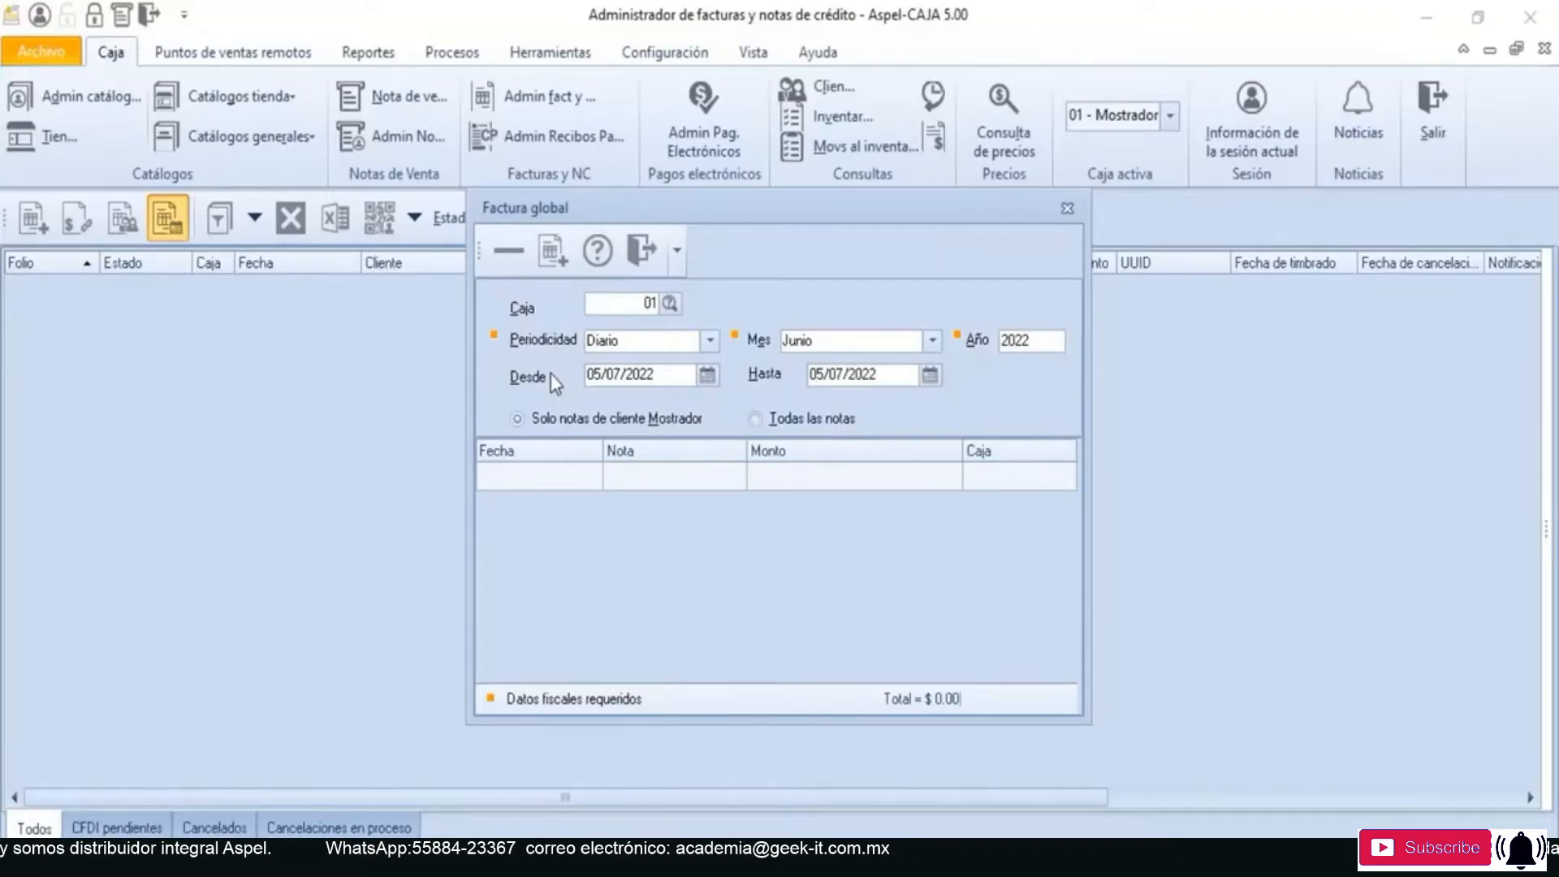
{"action": "key", "text": "Tab"}
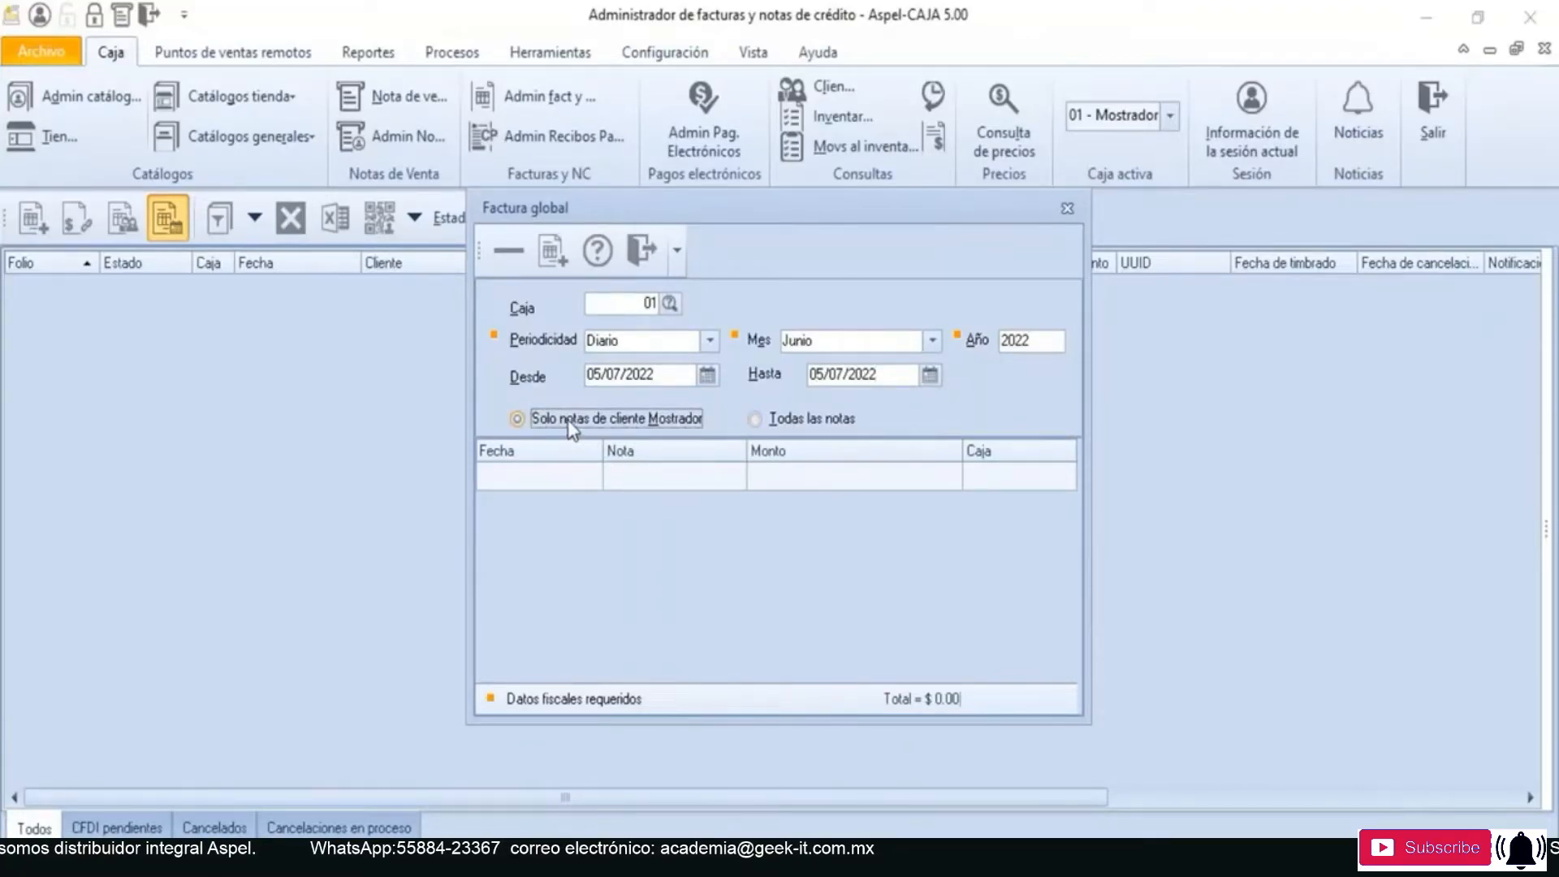
{"action": "left_click", "coordinate": [771, 419]}
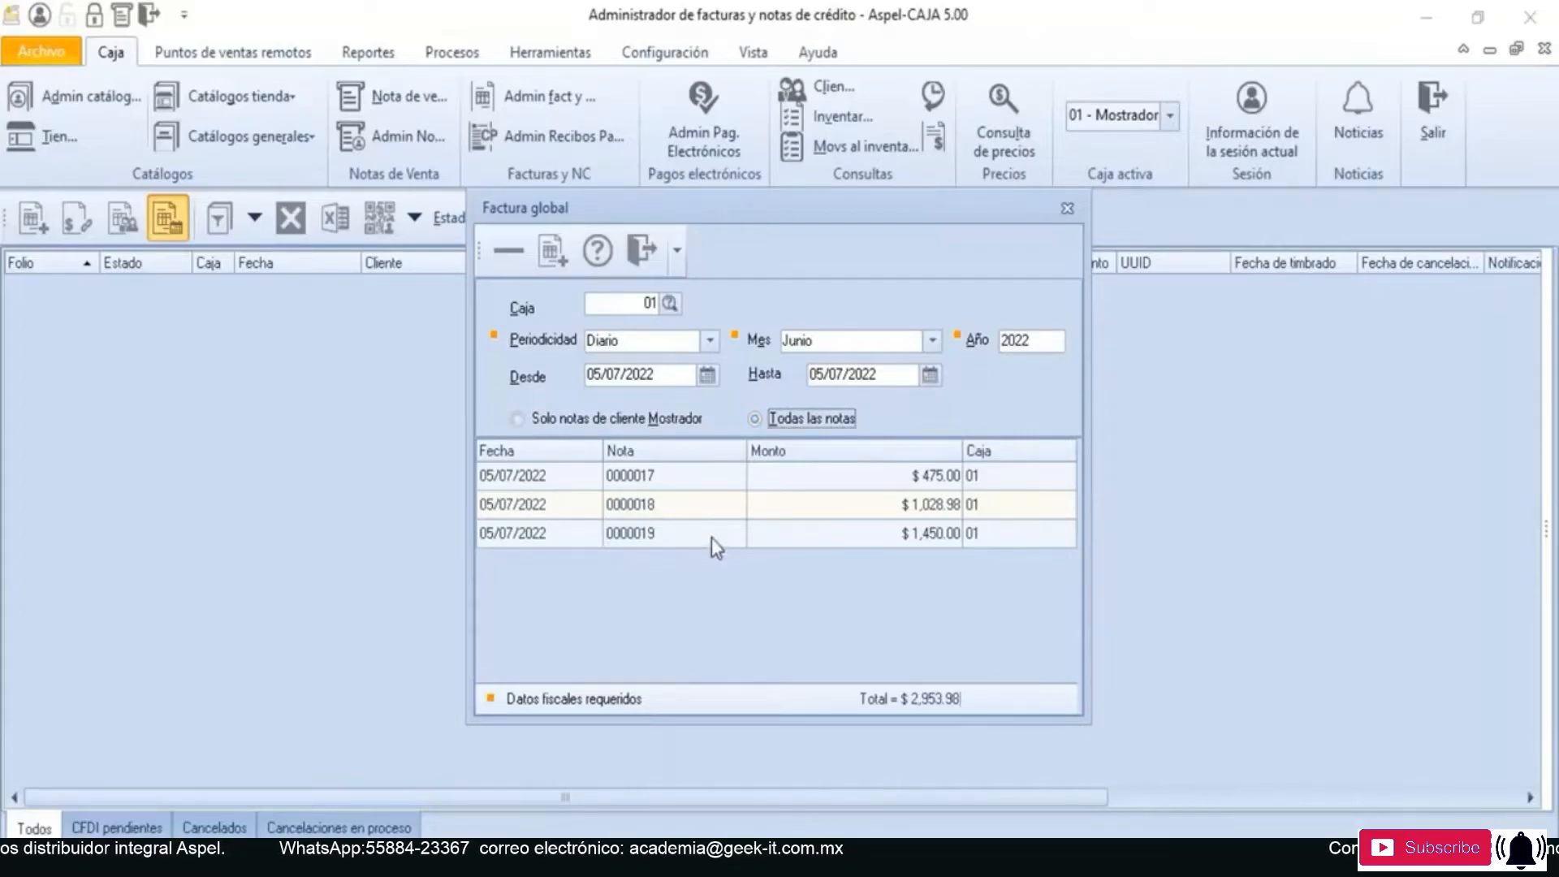
{"action": "left_click", "coordinate": [638, 537]}
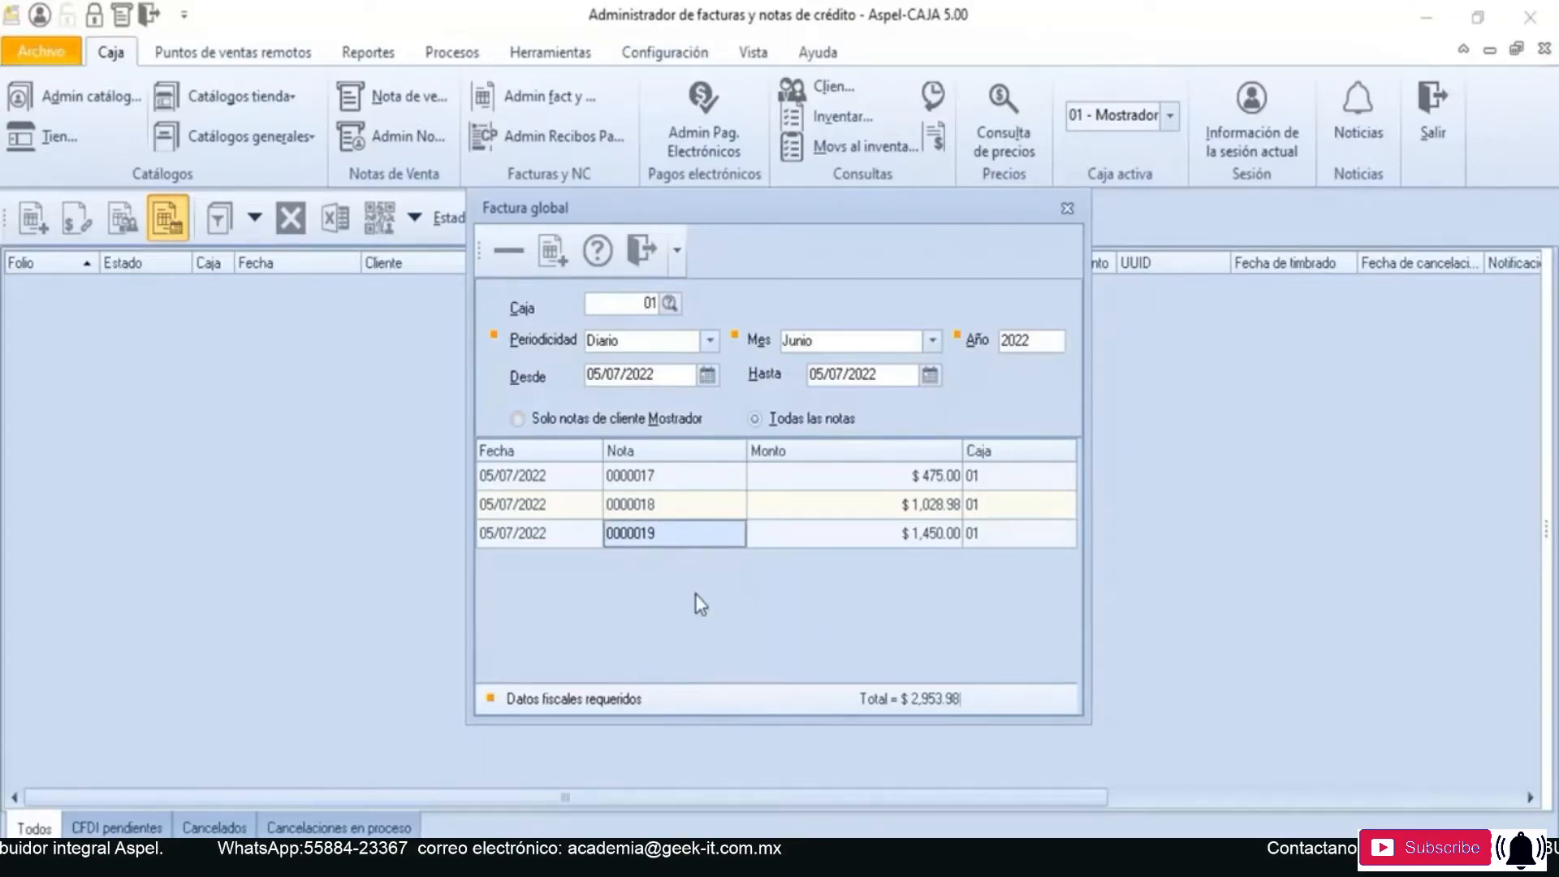
- Create the global invoice from the listed sales notes and accept the access data for register 01 with work date 05/07/2022
{"action": "left_click", "coordinate": [552, 255]}
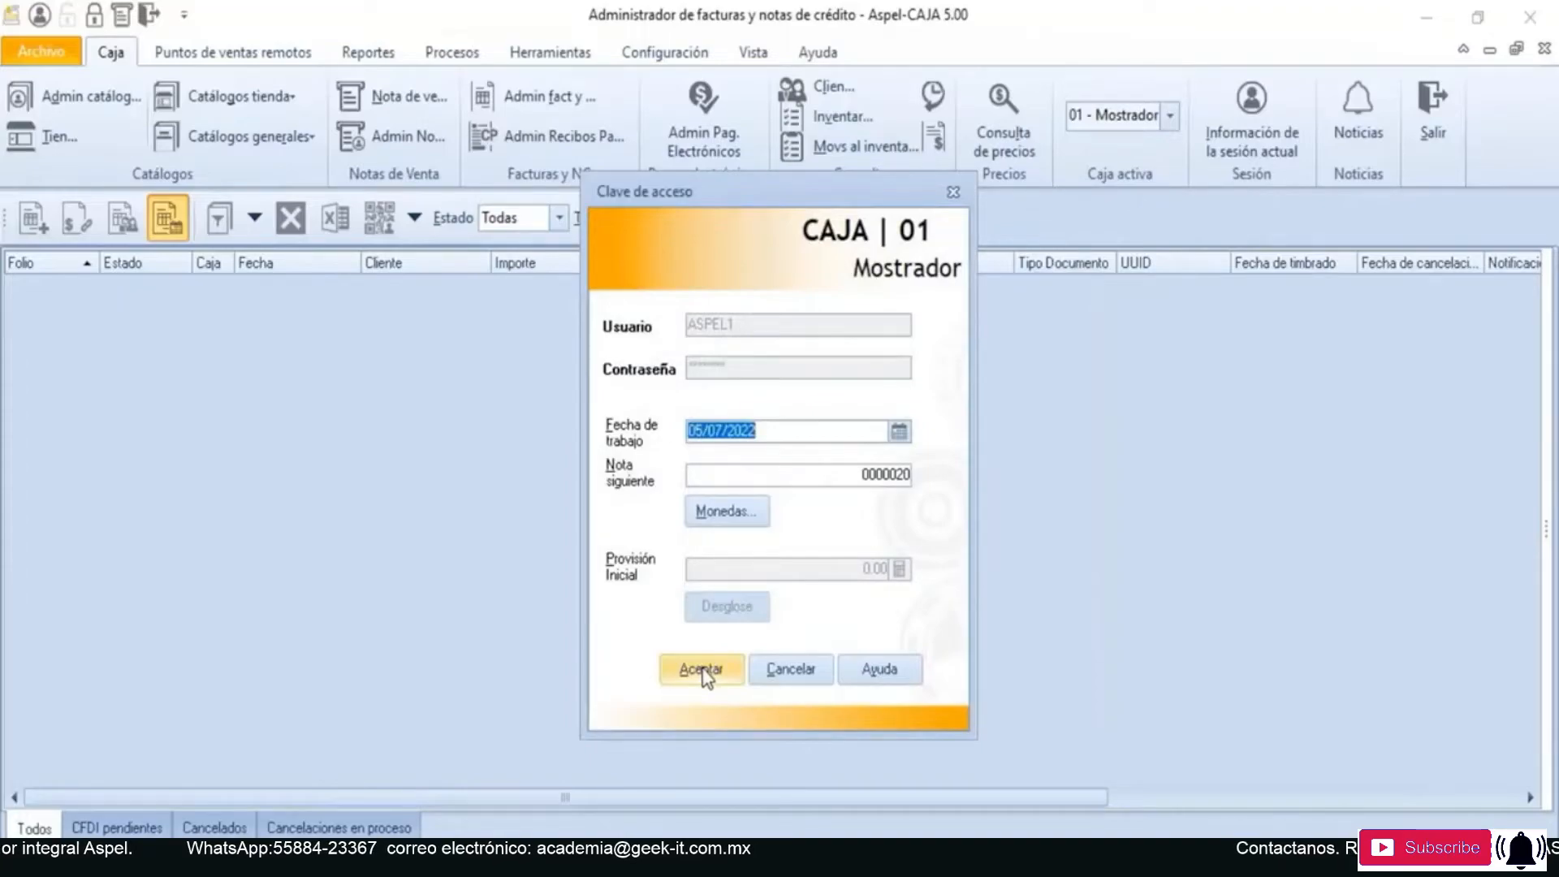
{"action": "left_click", "coordinate": [703, 671]}
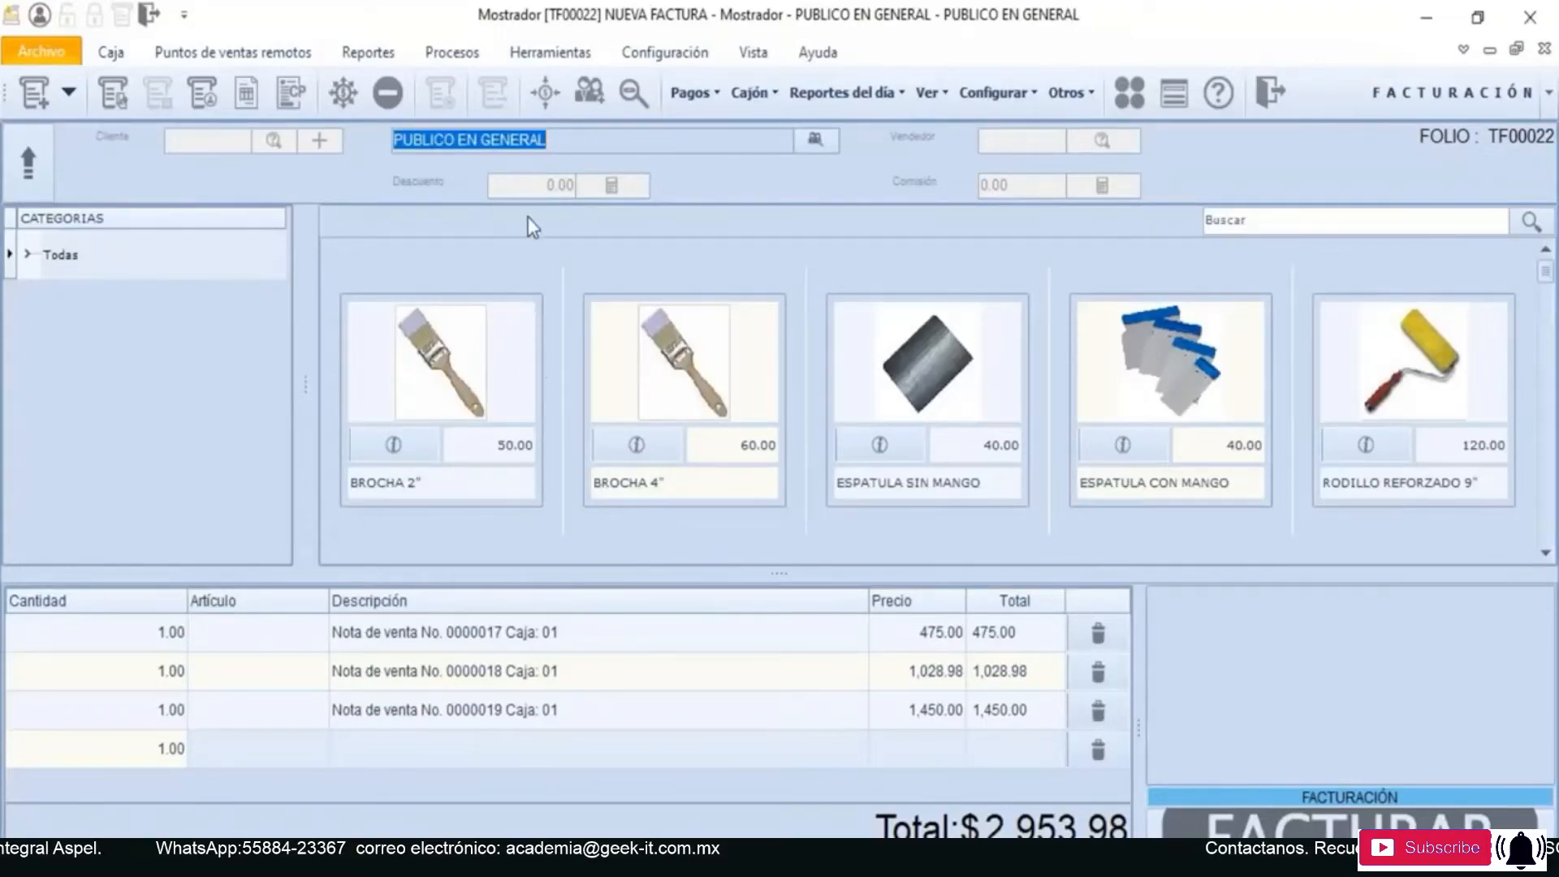
{"action": "left_click", "coordinate": [563, 140]}
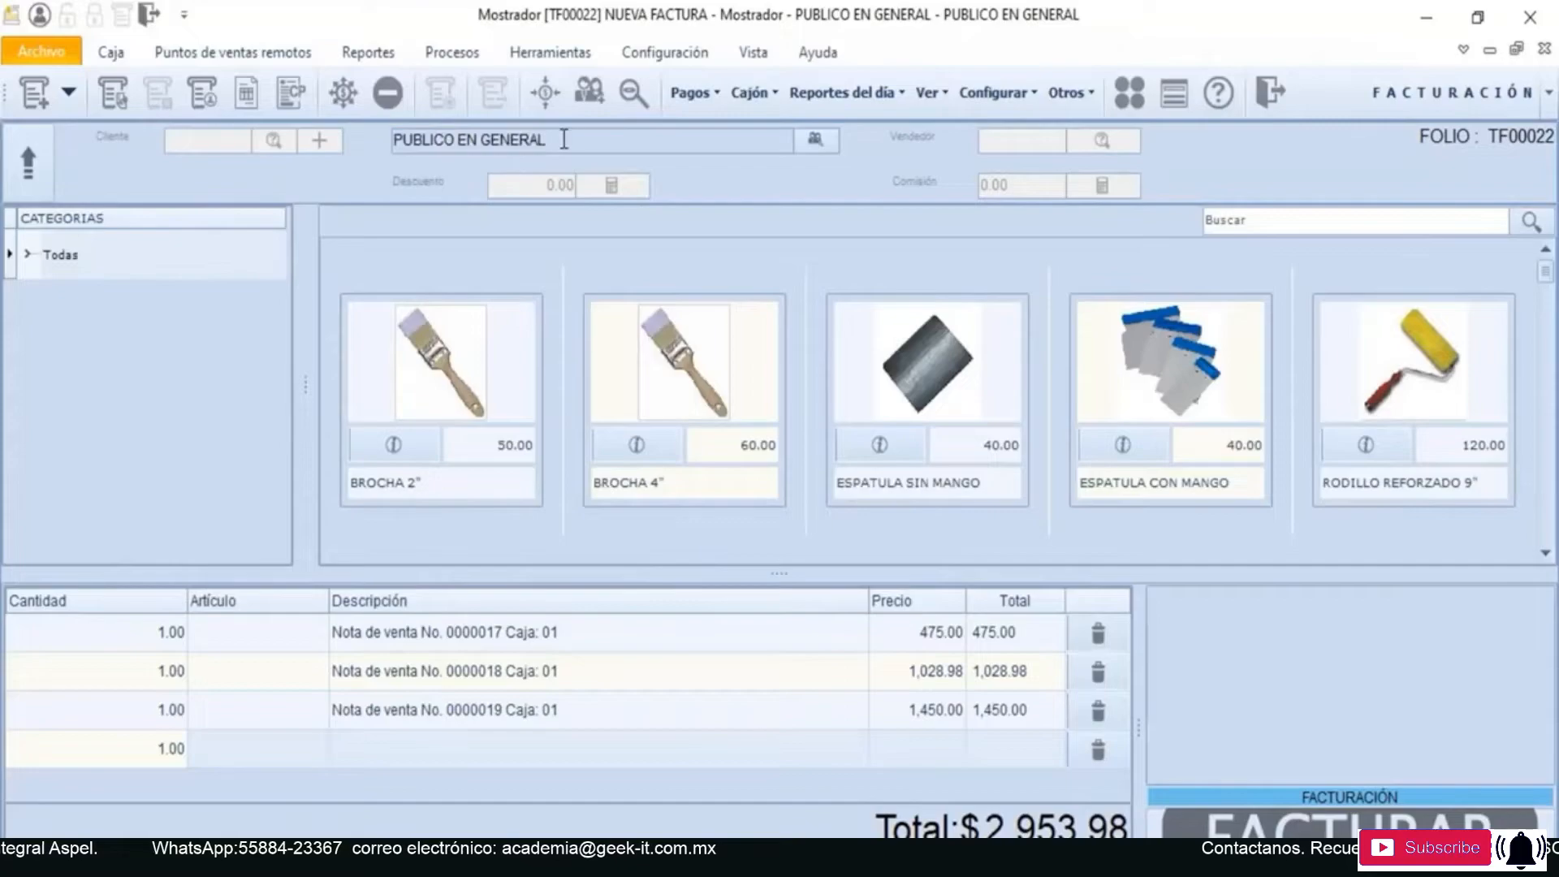
- Complete the PUBLICO EN GENERAL client's fiscal data with the fiscal postal code and País MEX, and accept it
{"action": "left_click", "coordinate": [796, 145]}
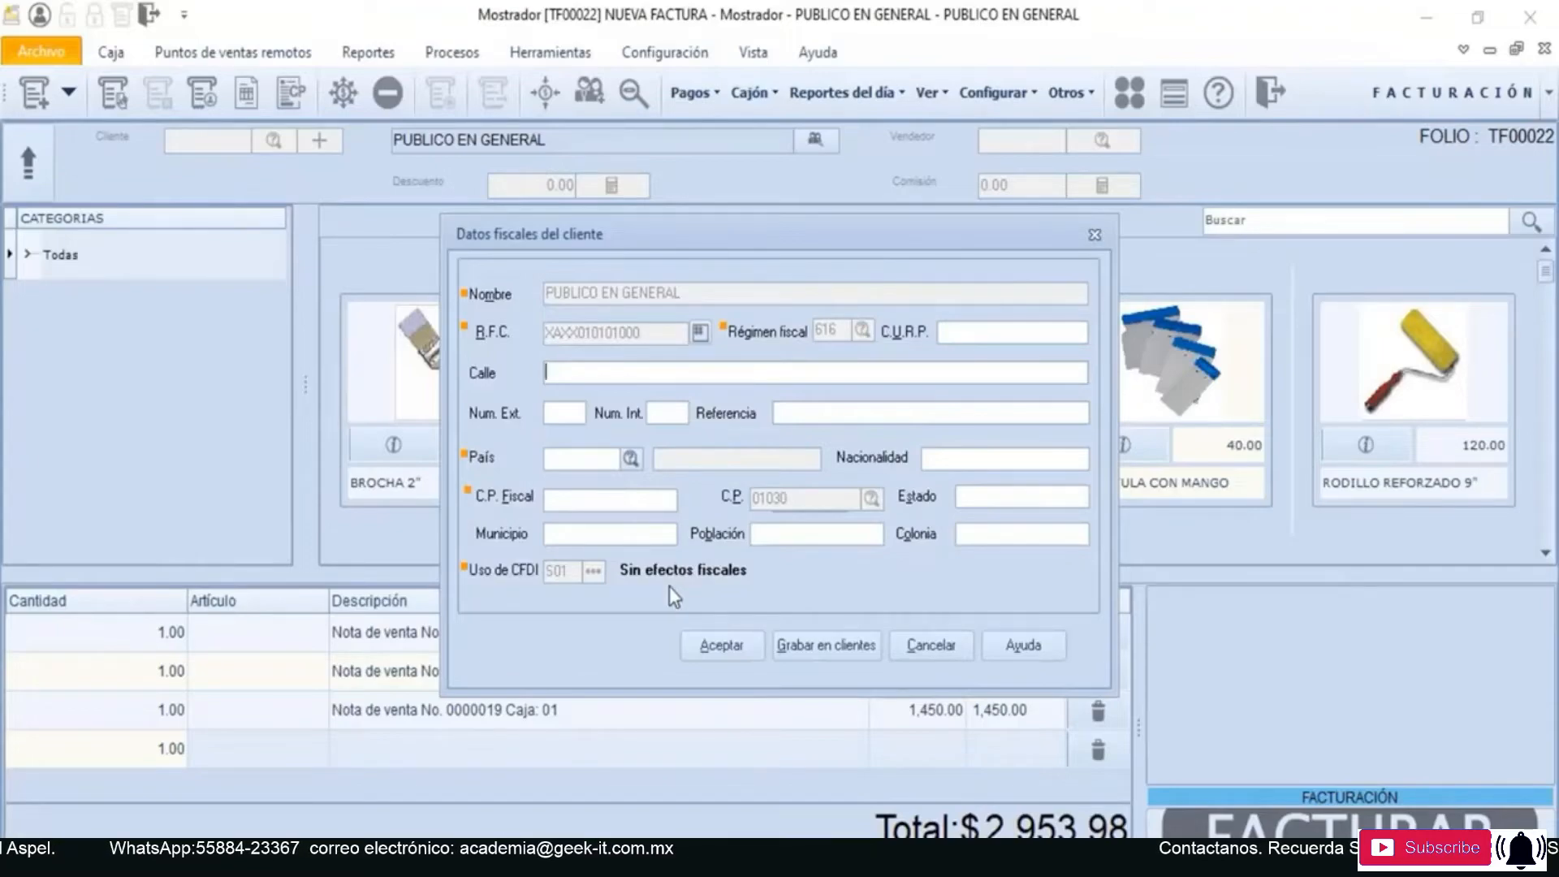
{"action": "left_click", "coordinate": [737, 648]}
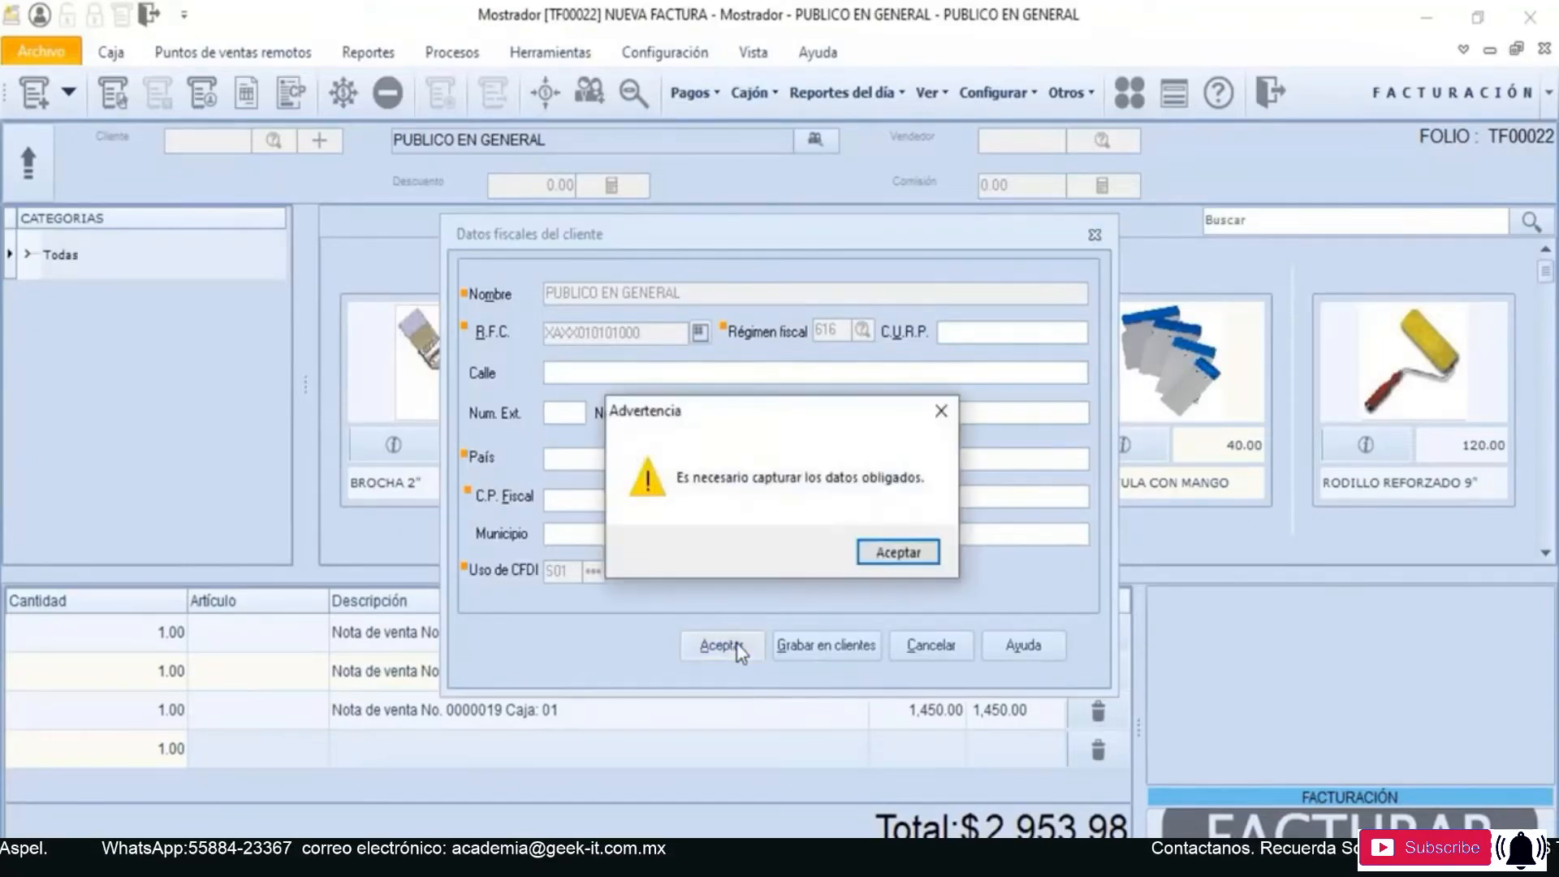
{"action": "left_click", "coordinate": [890, 557]}
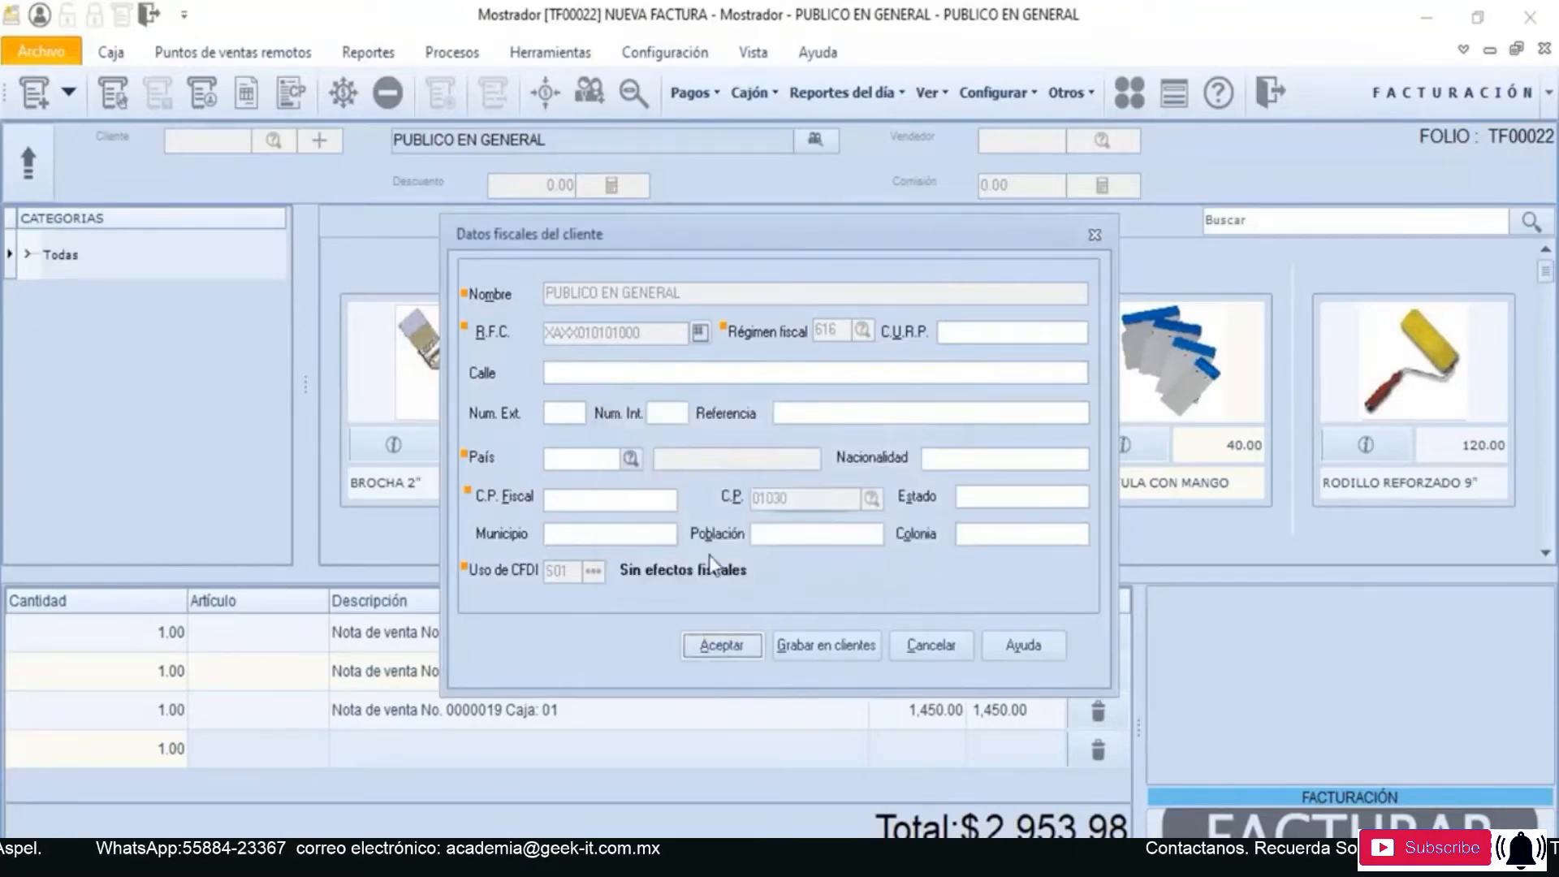
{"action": "left_click", "coordinate": [625, 503]}
{"action": "type", "text": "010"}
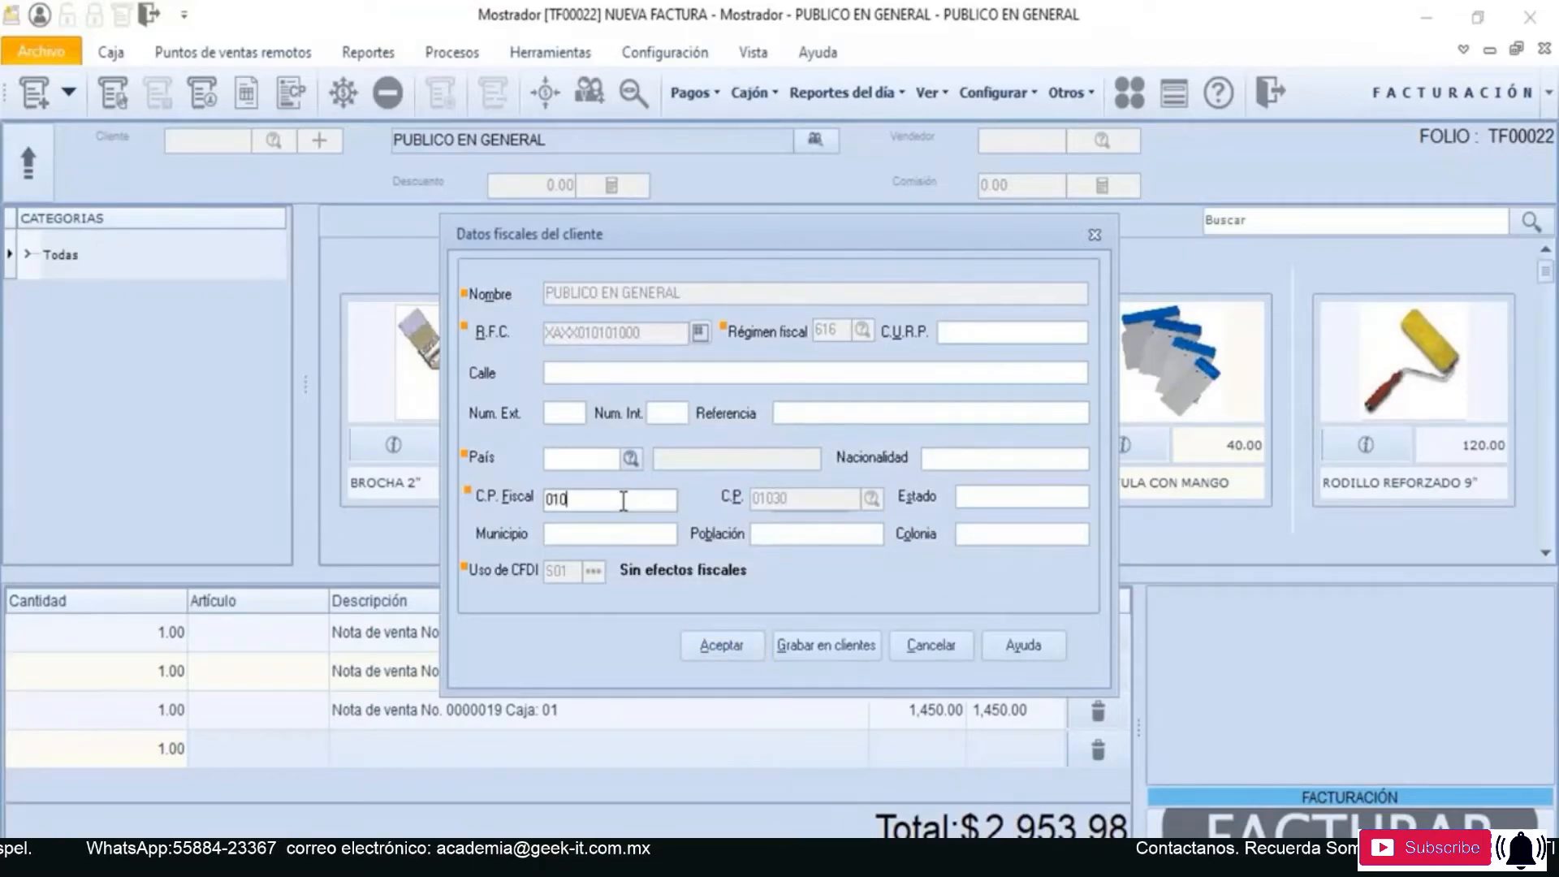
{"action": "type", "text": "3"}
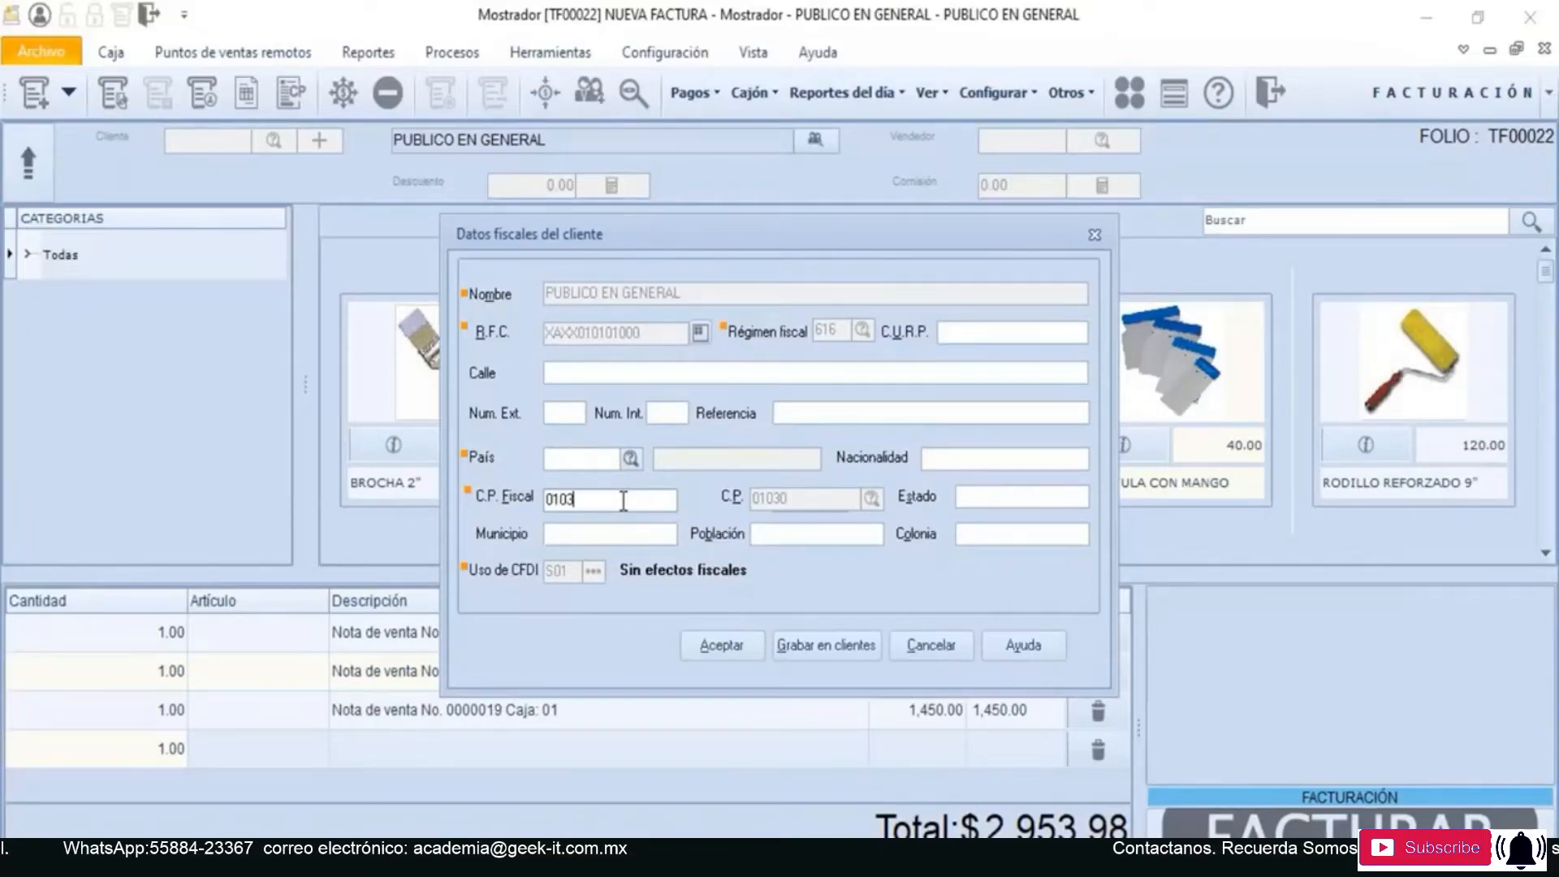
{"action": "type", "text": "0"}
{"action": "left_click", "coordinate": [596, 457]}
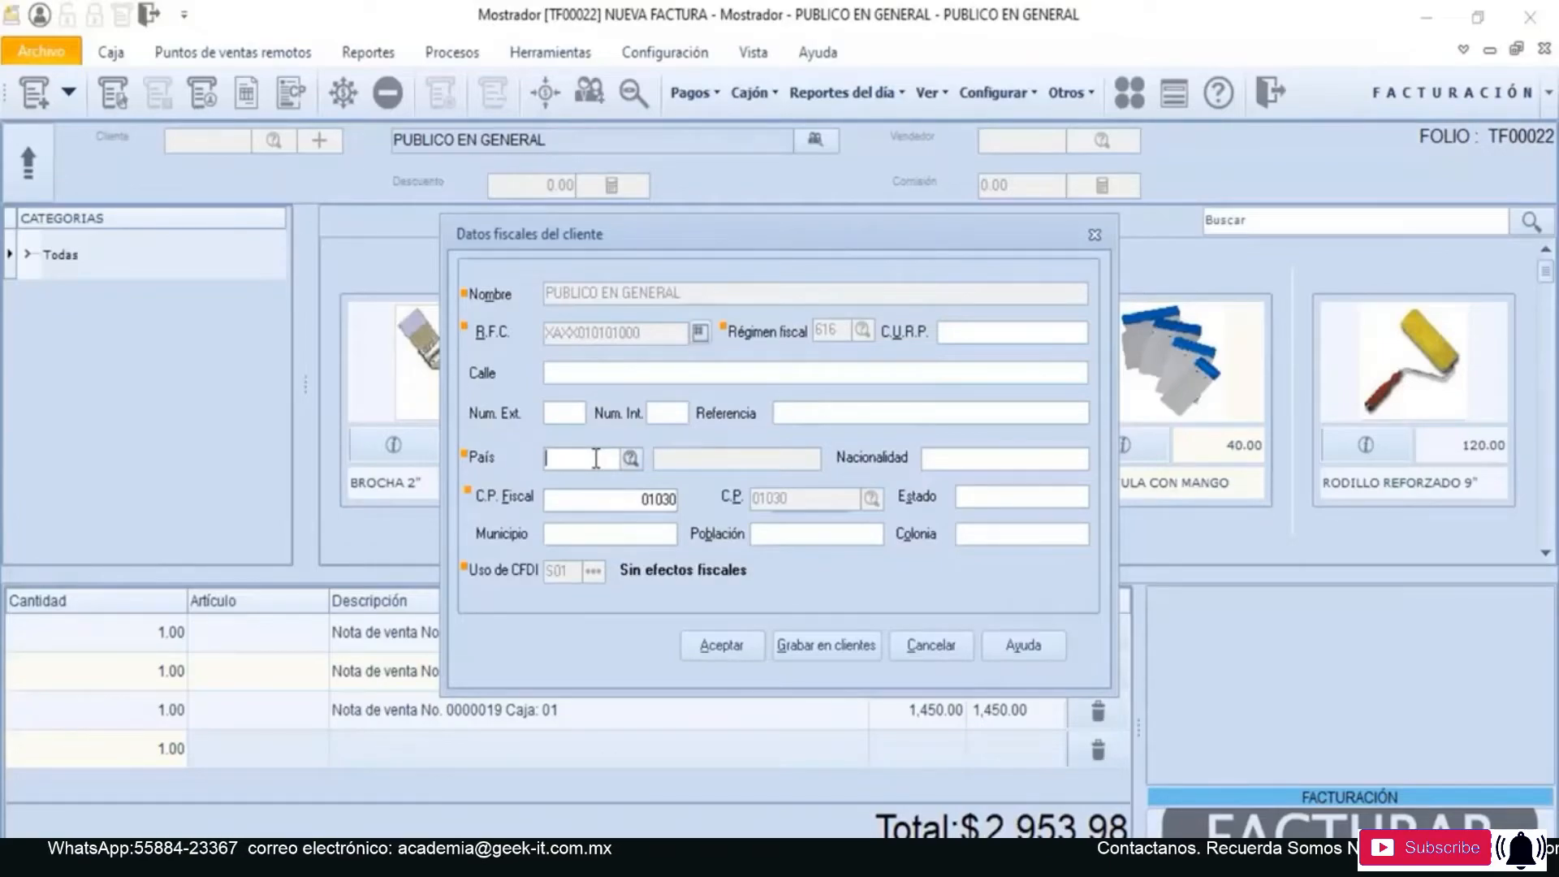
{"action": "type", "text": "MEX"}
{"action": "key", "text": "Tab"}
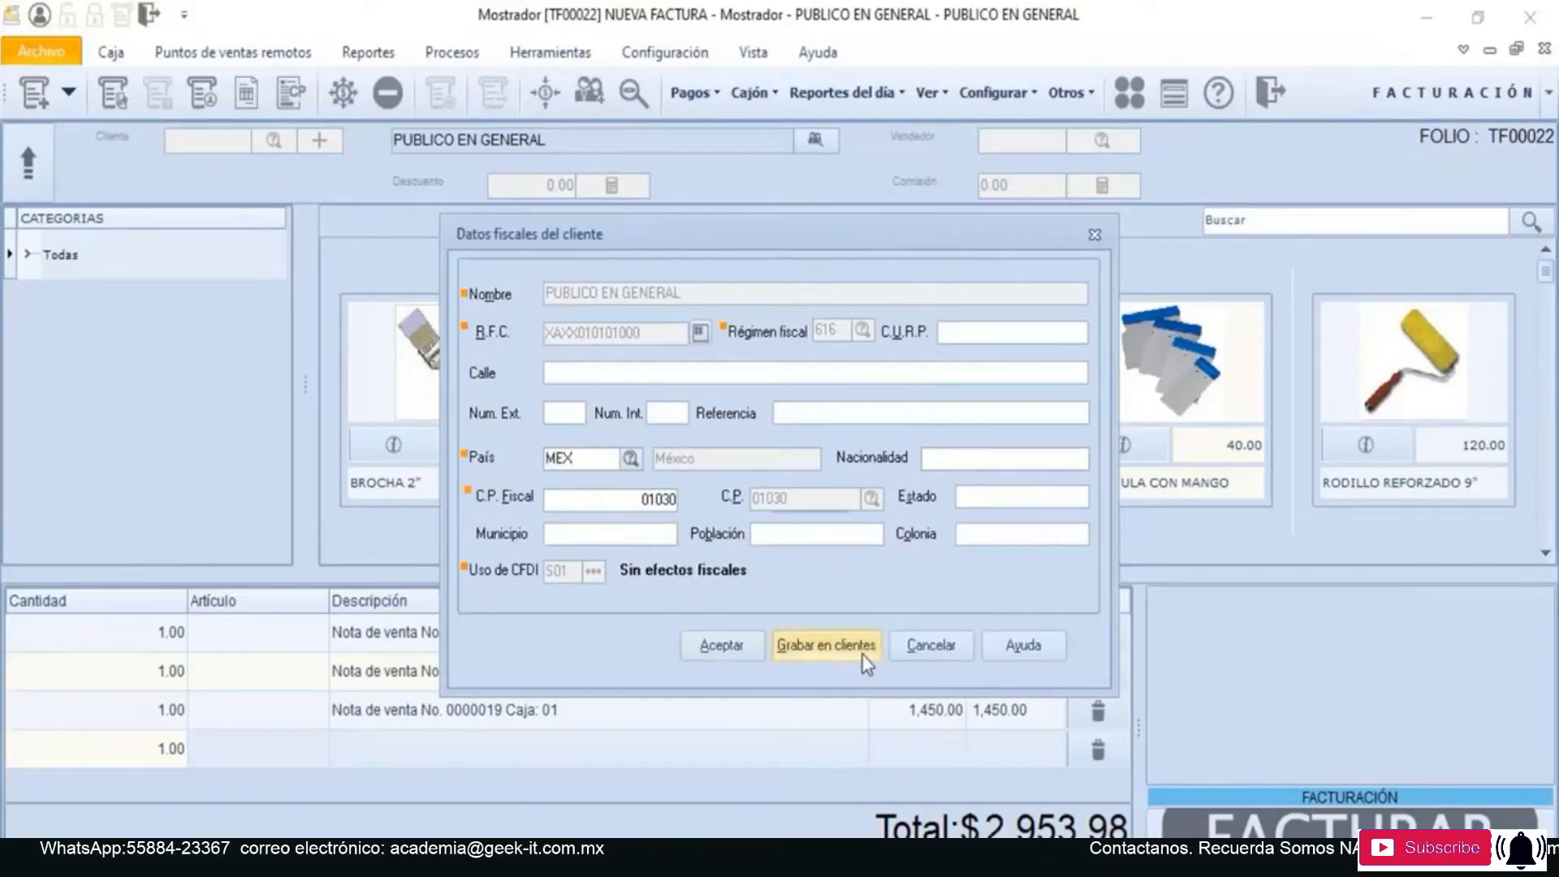
{"action": "left_click", "coordinate": [748, 645]}
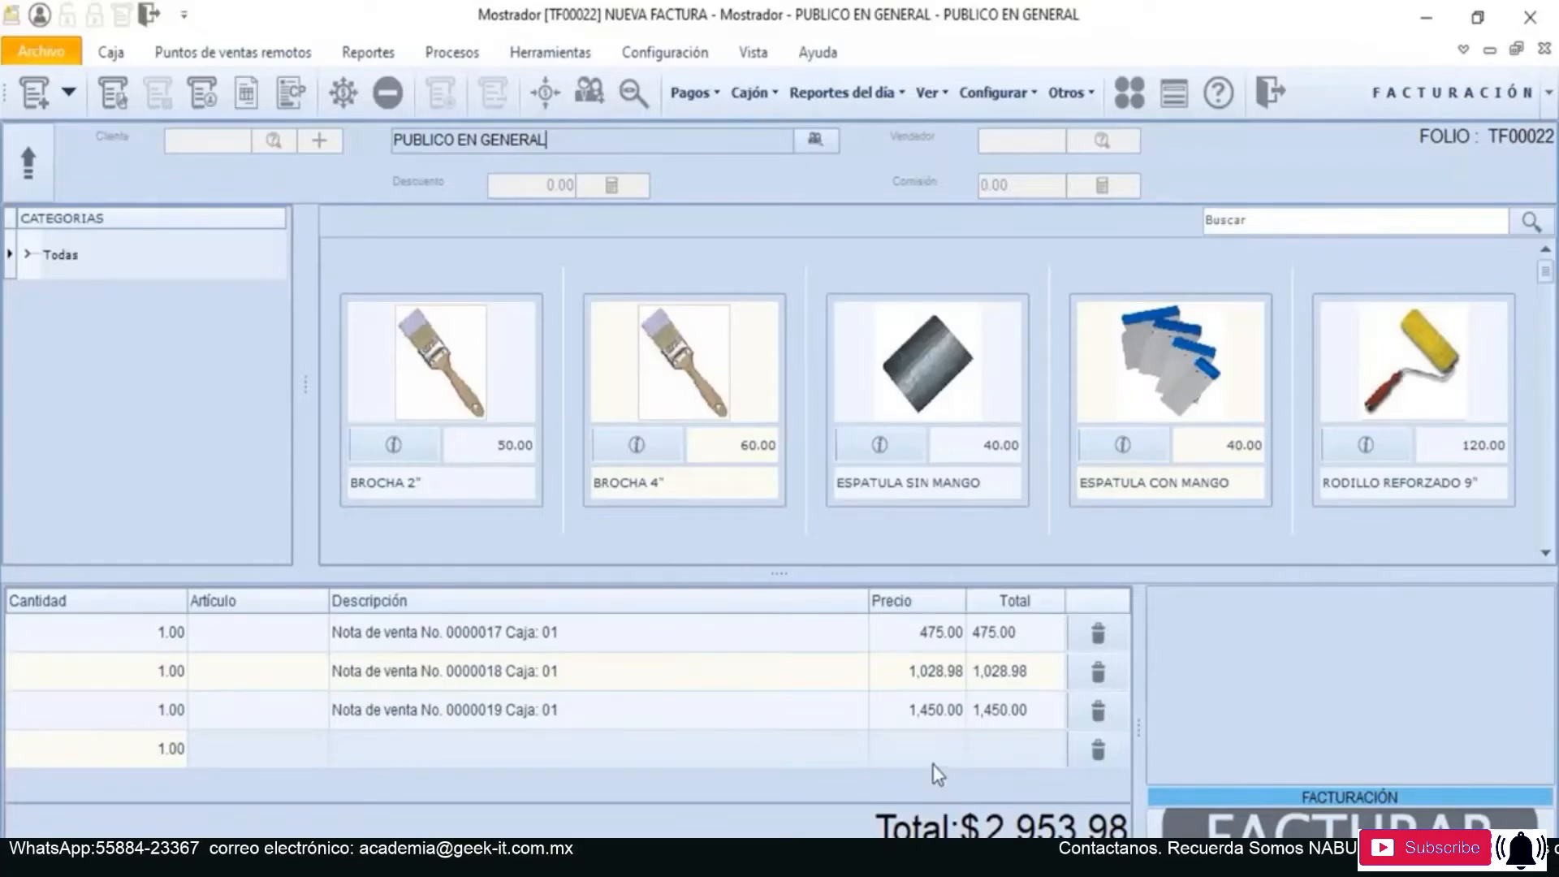
- Issue the global invoice without saving its printout and leave the invoicing screen
{"action": "left_click", "coordinate": [1299, 851]}
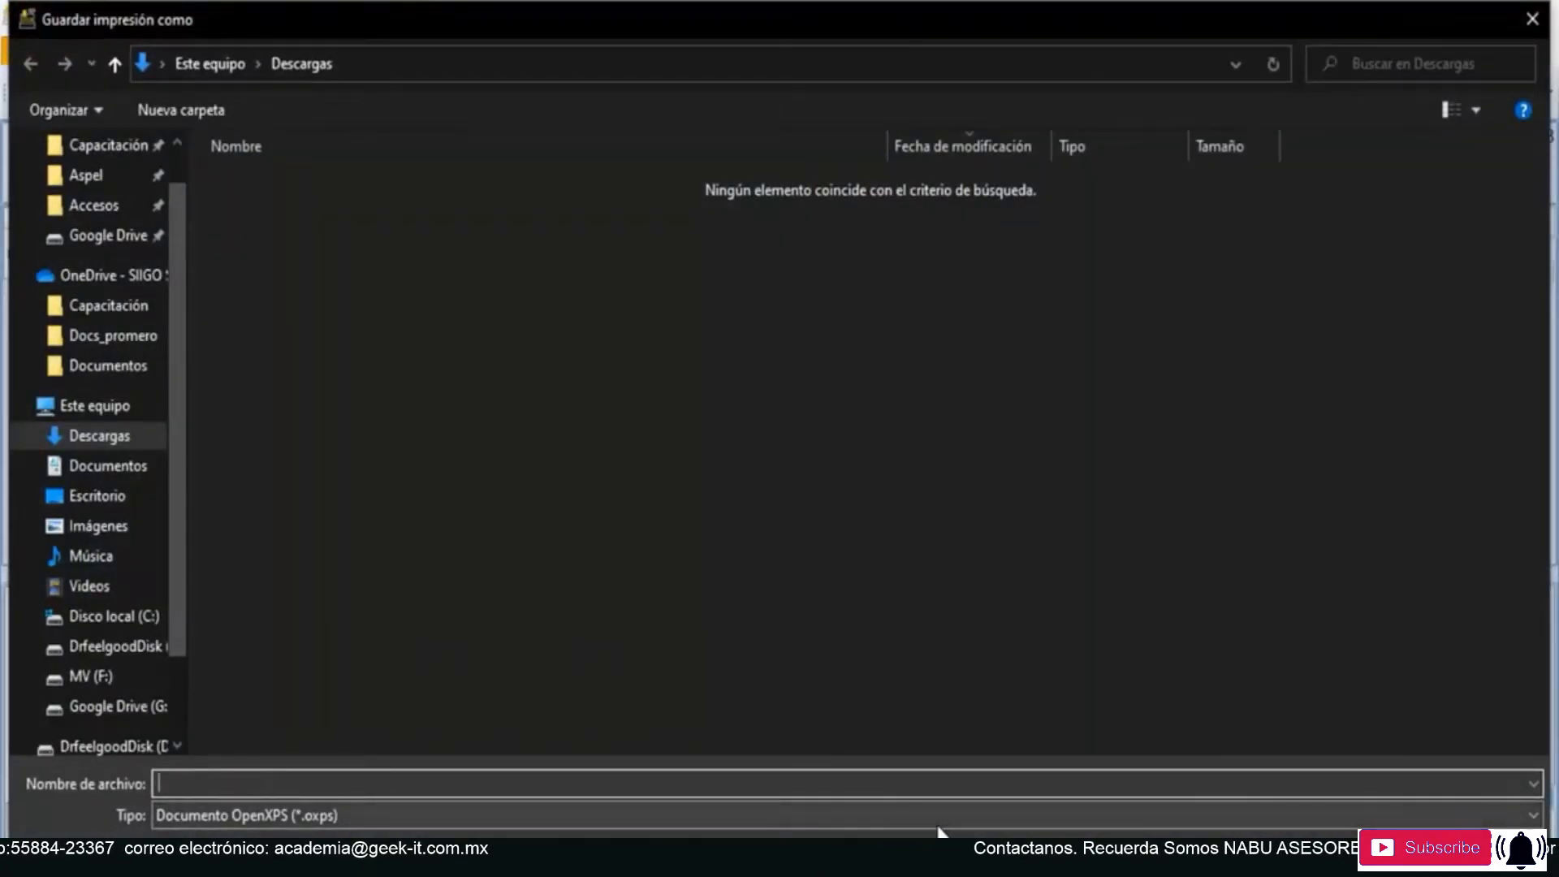
{"action": "left_click", "coordinate": [1530, 19]}
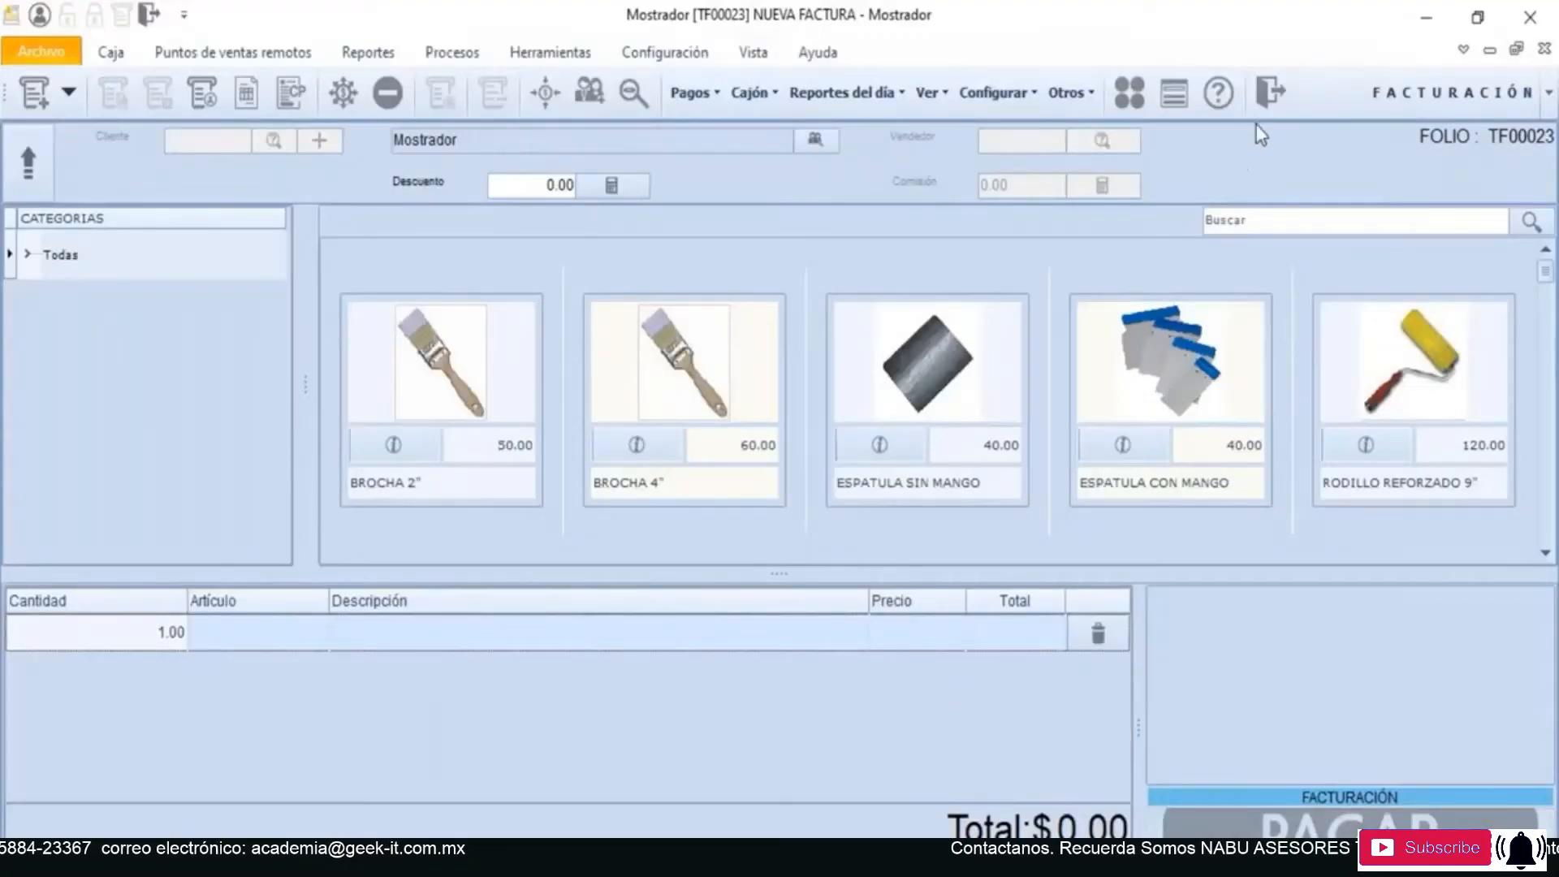
{"action": "left_click", "coordinate": [1271, 92]}
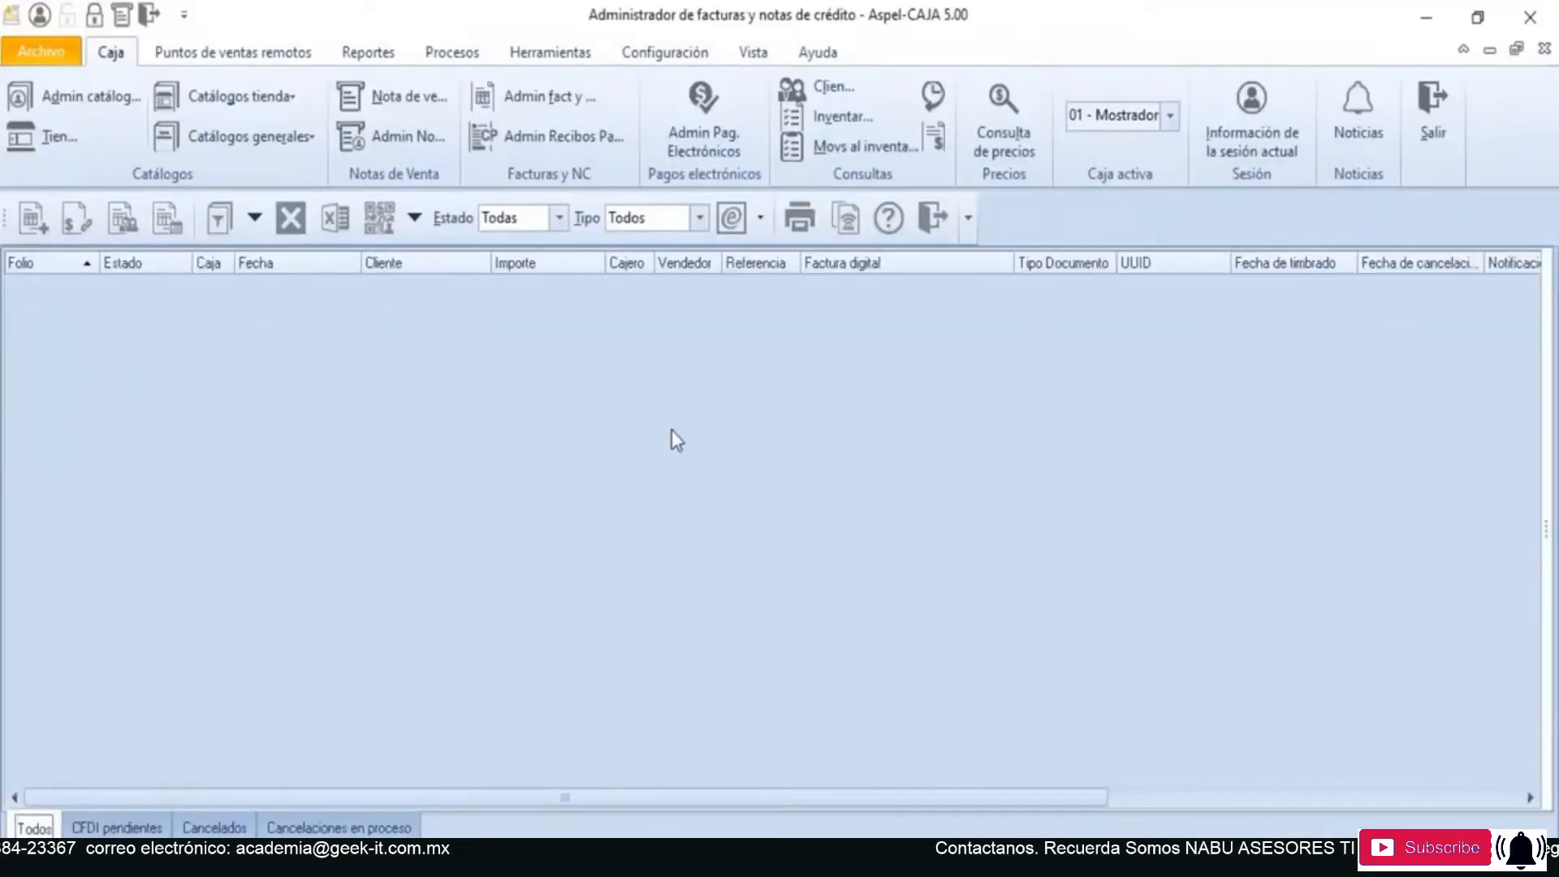
- Restore the list of invoices and select the PUBLICO EN GENERAL invoice
{"action": "left_click", "coordinate": [255, 216]}
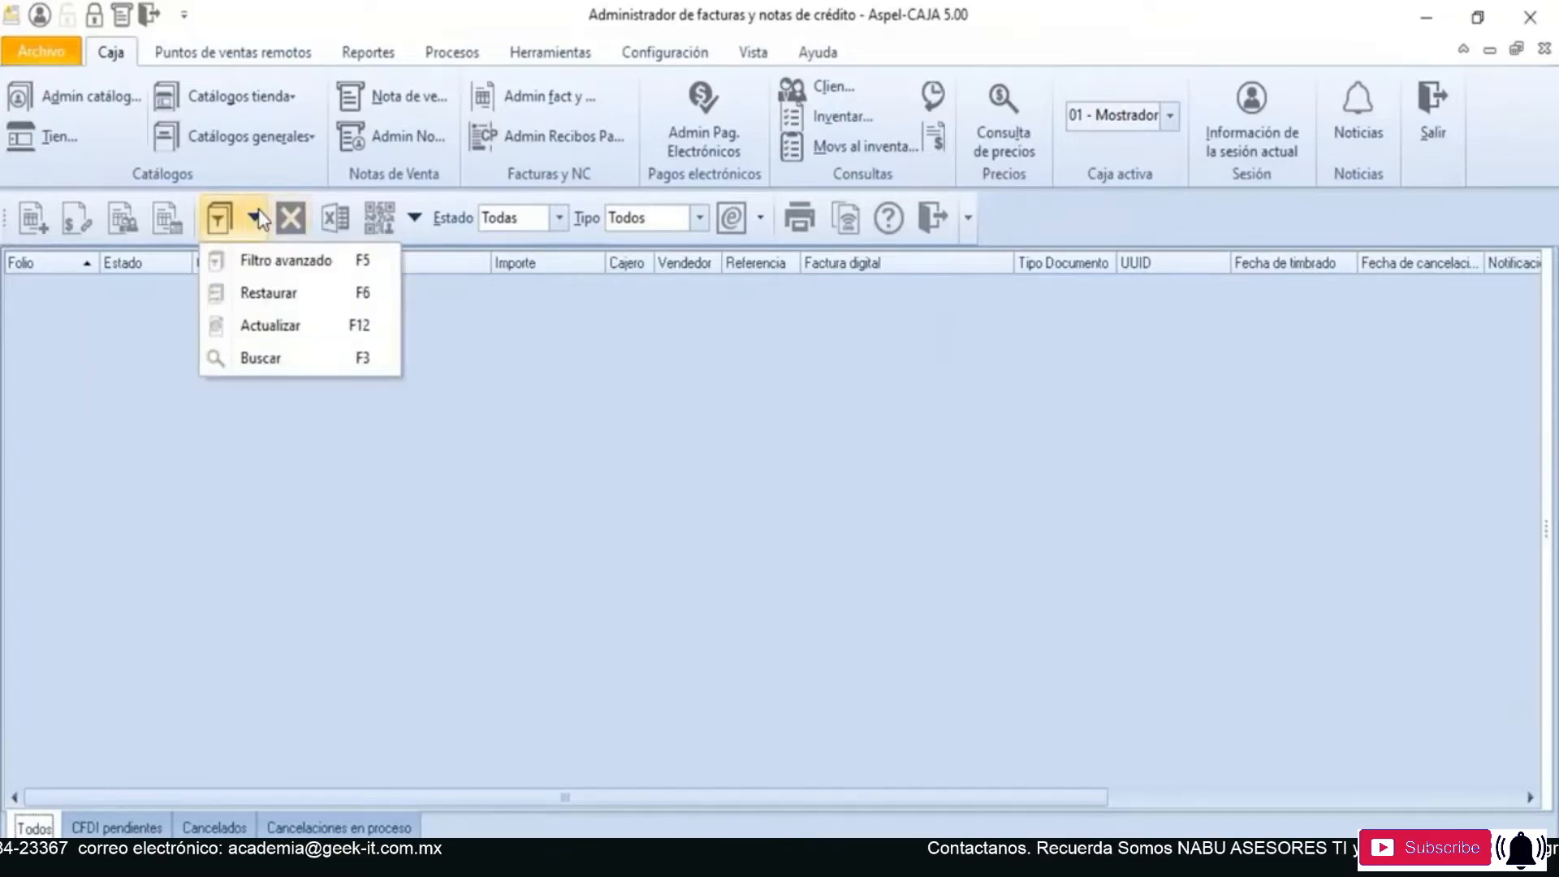
{"action": "left_click", "coordinate": [269, 294]}
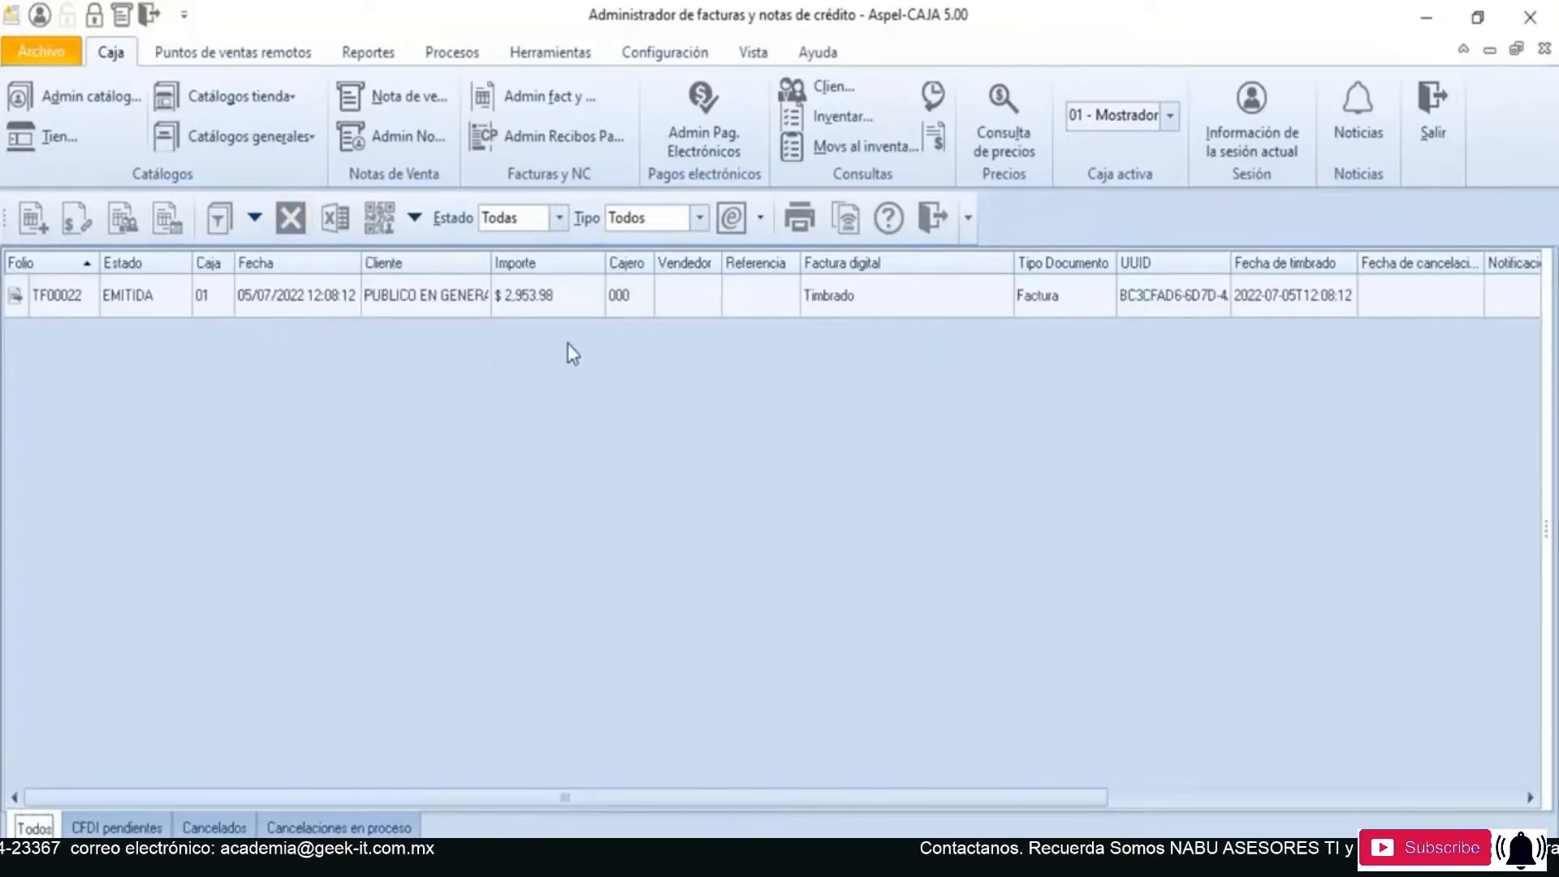
{"action": "left_click", "coordinate": [611, 310]}
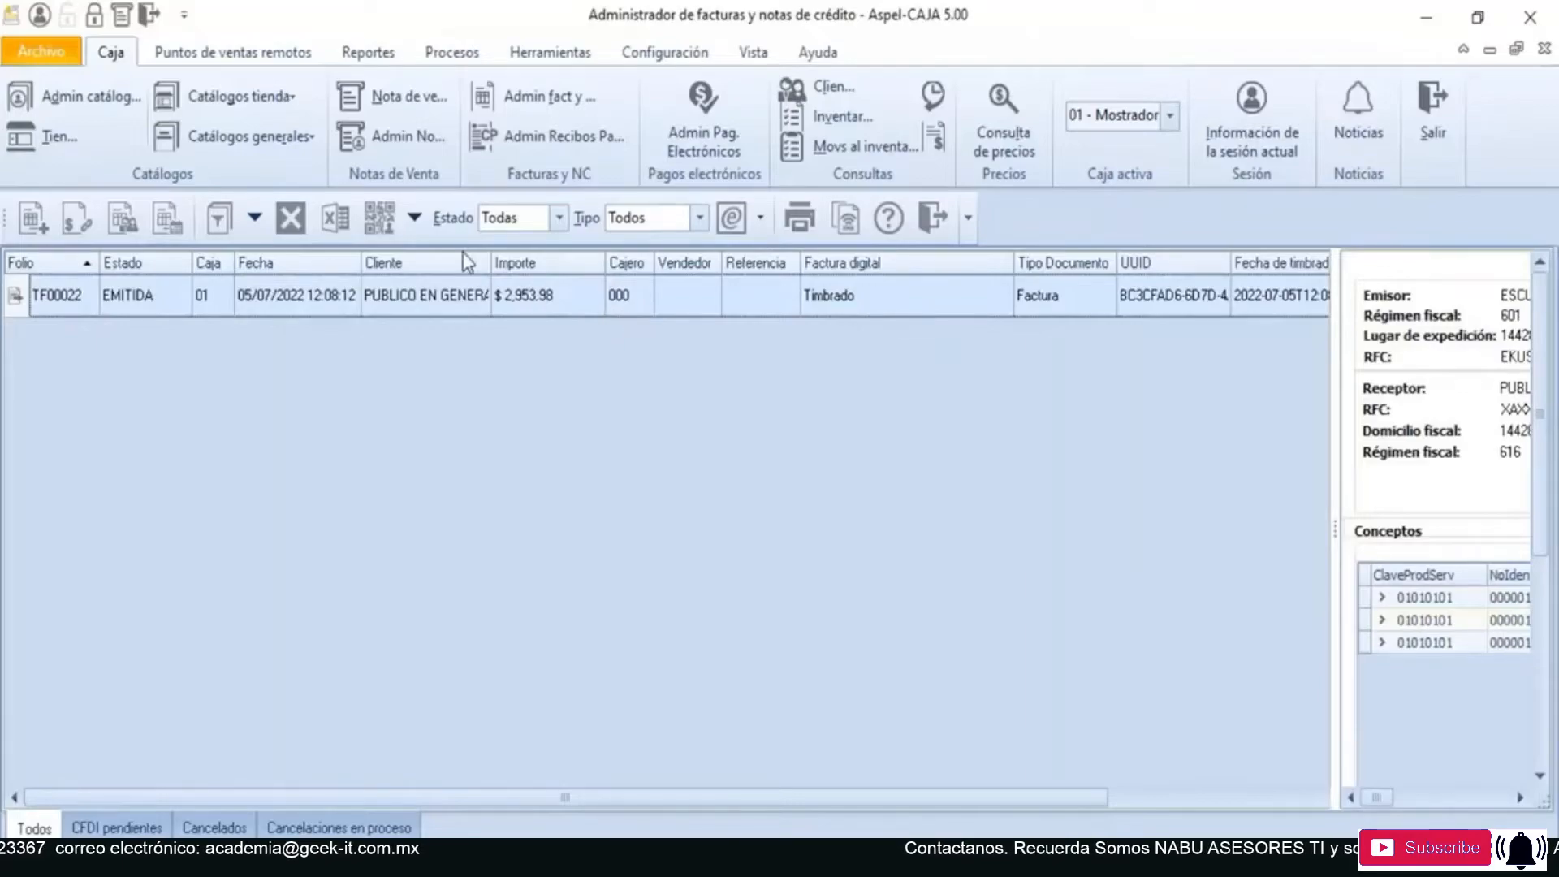
- Extract the selected invoice's CFDI to the Desktop in both XML and PDF formats
{"action": "left_click", "coordinate": [415, 218]}
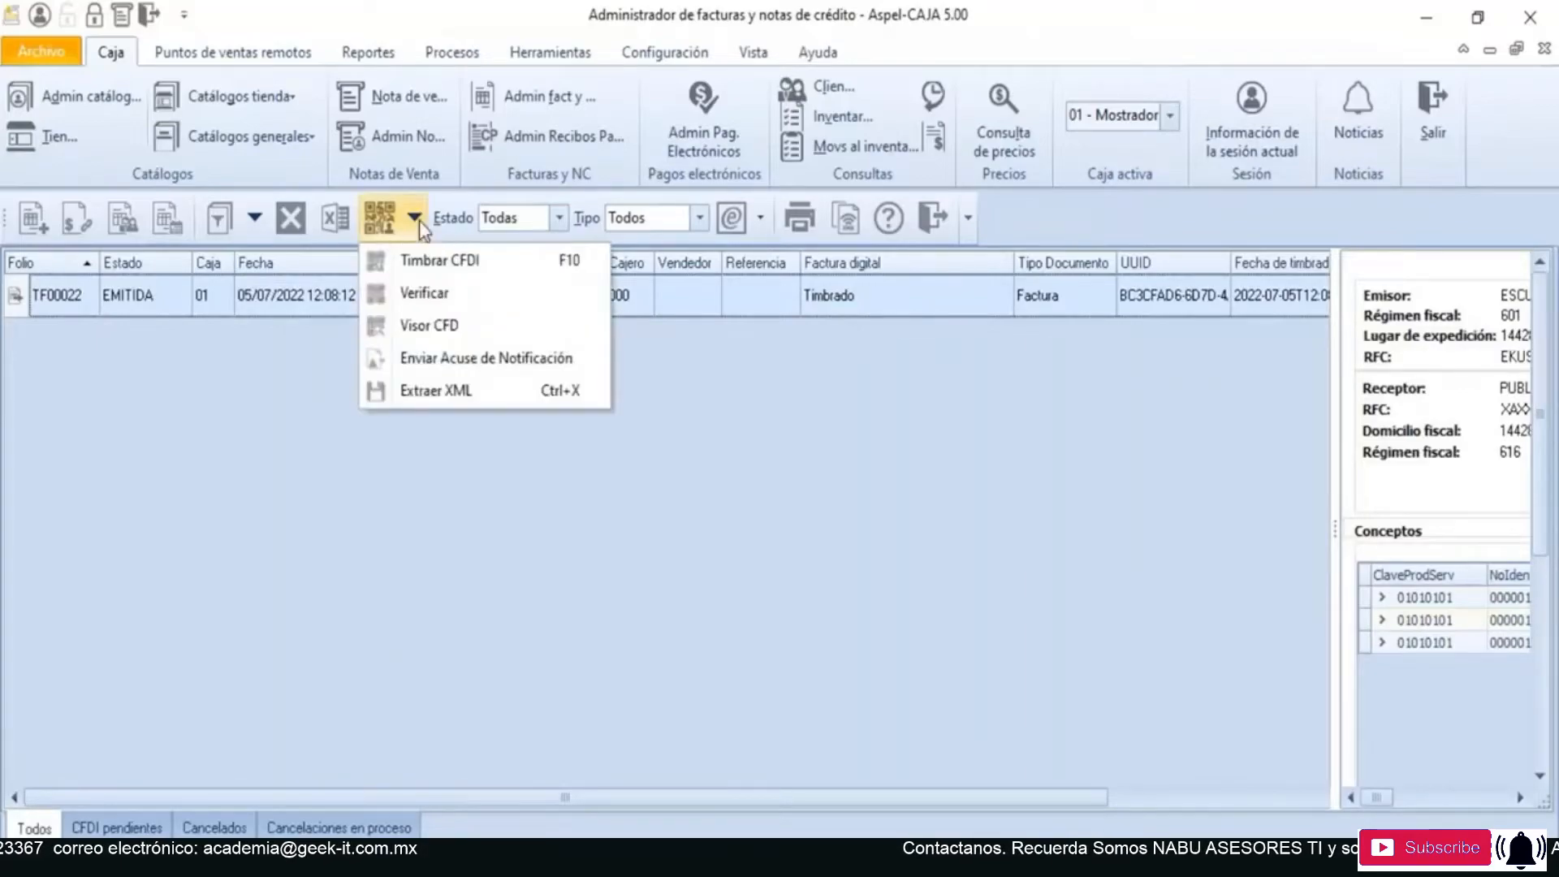
{"action": "left_click", "coordinate": [495, 391]}
{"action": "left_click", "coordinate": [626, 470]}
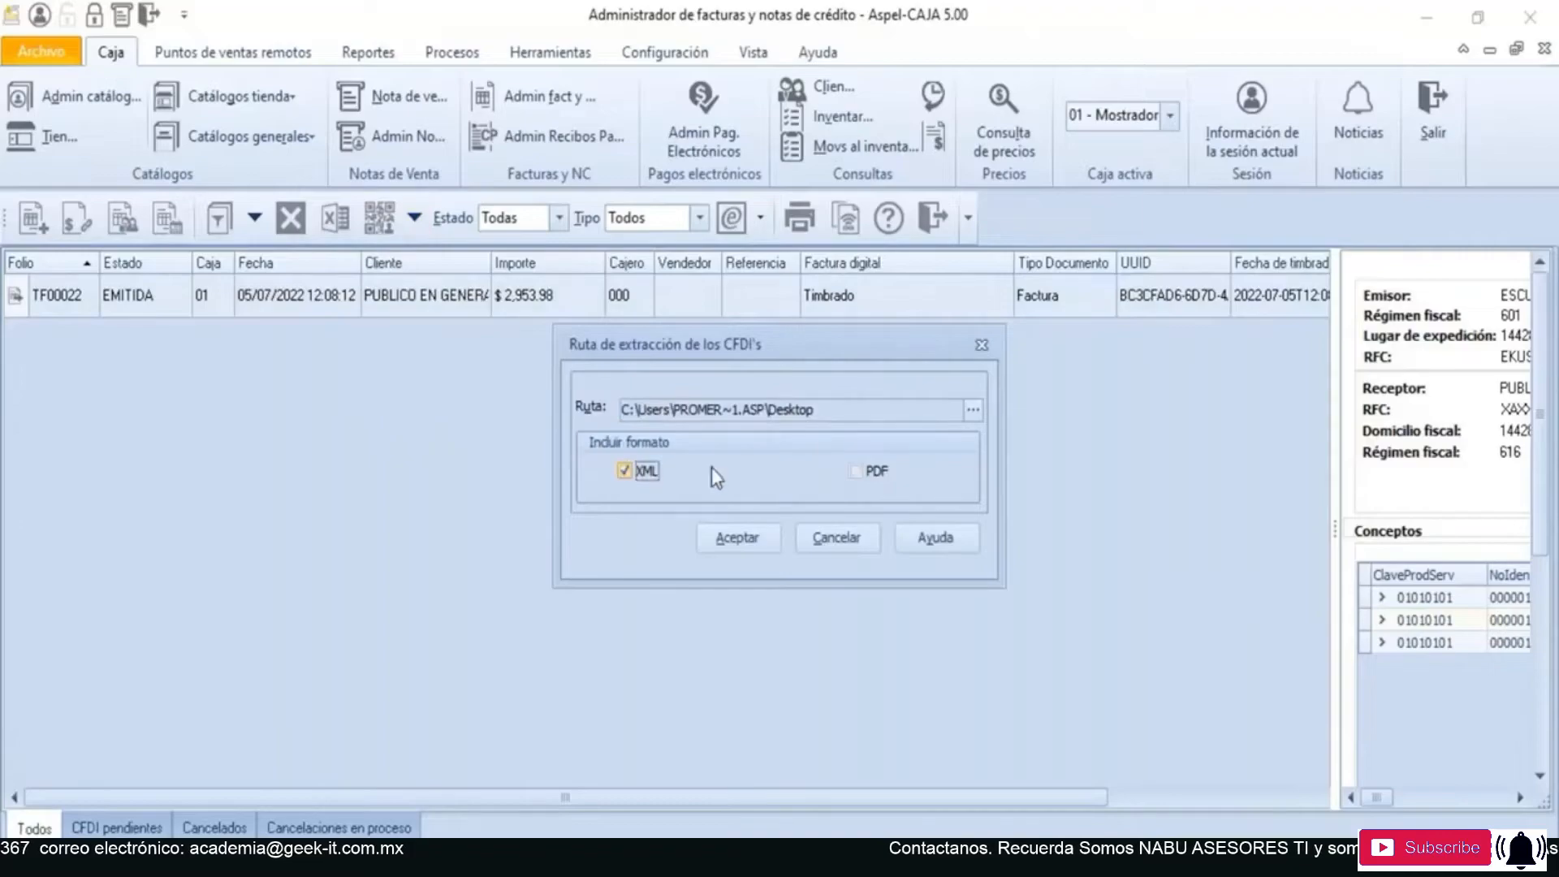
{"action": "left_click", "coordinate": [854, 471]}
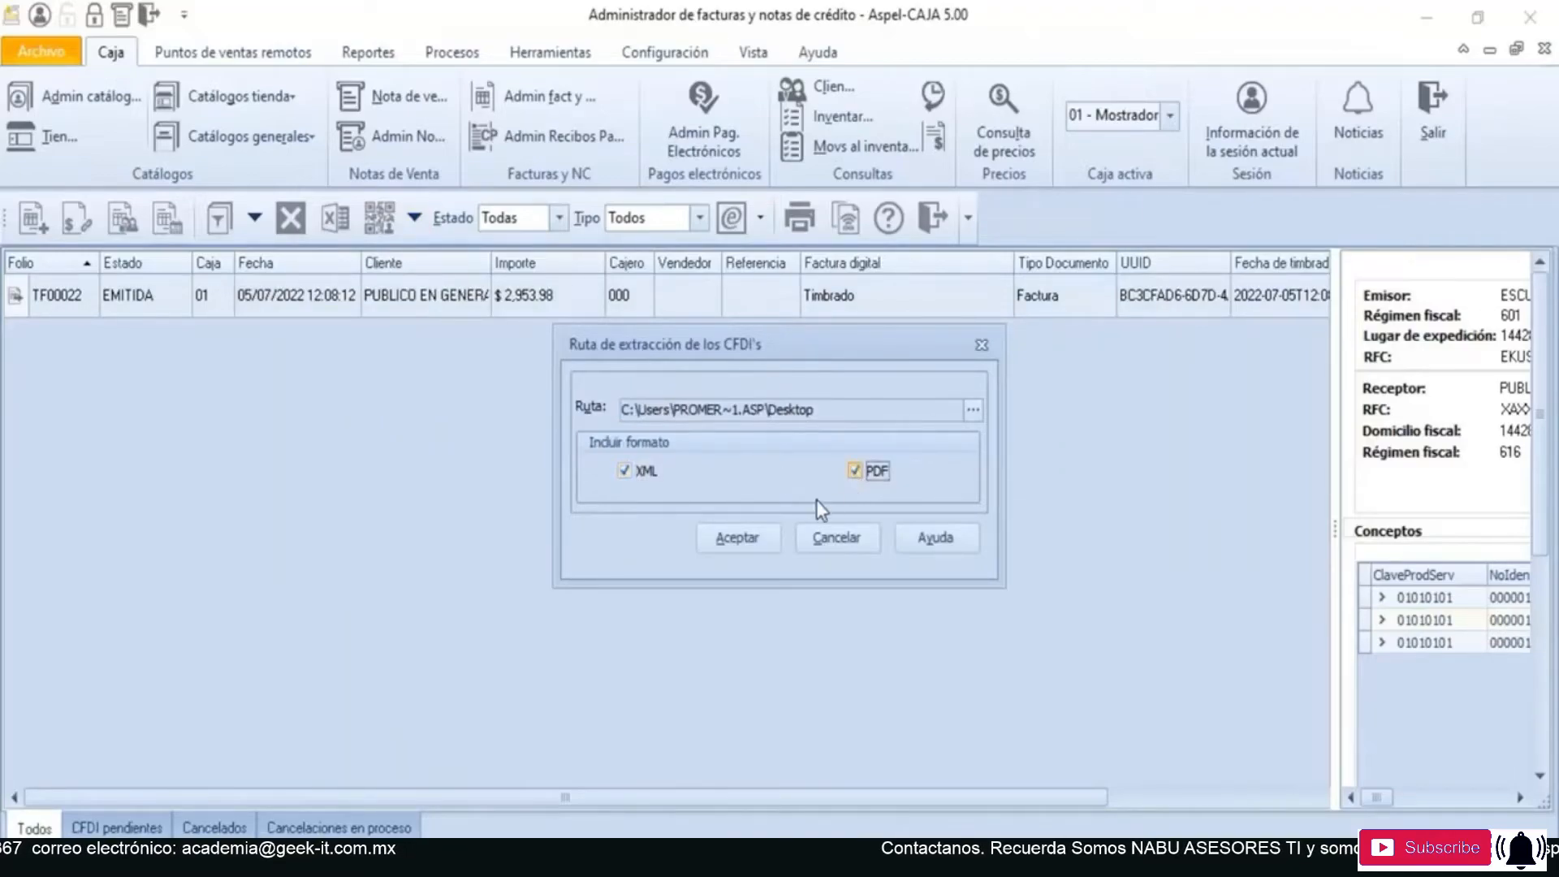
{"action": "left_click", "coordinate": [728, 536]}
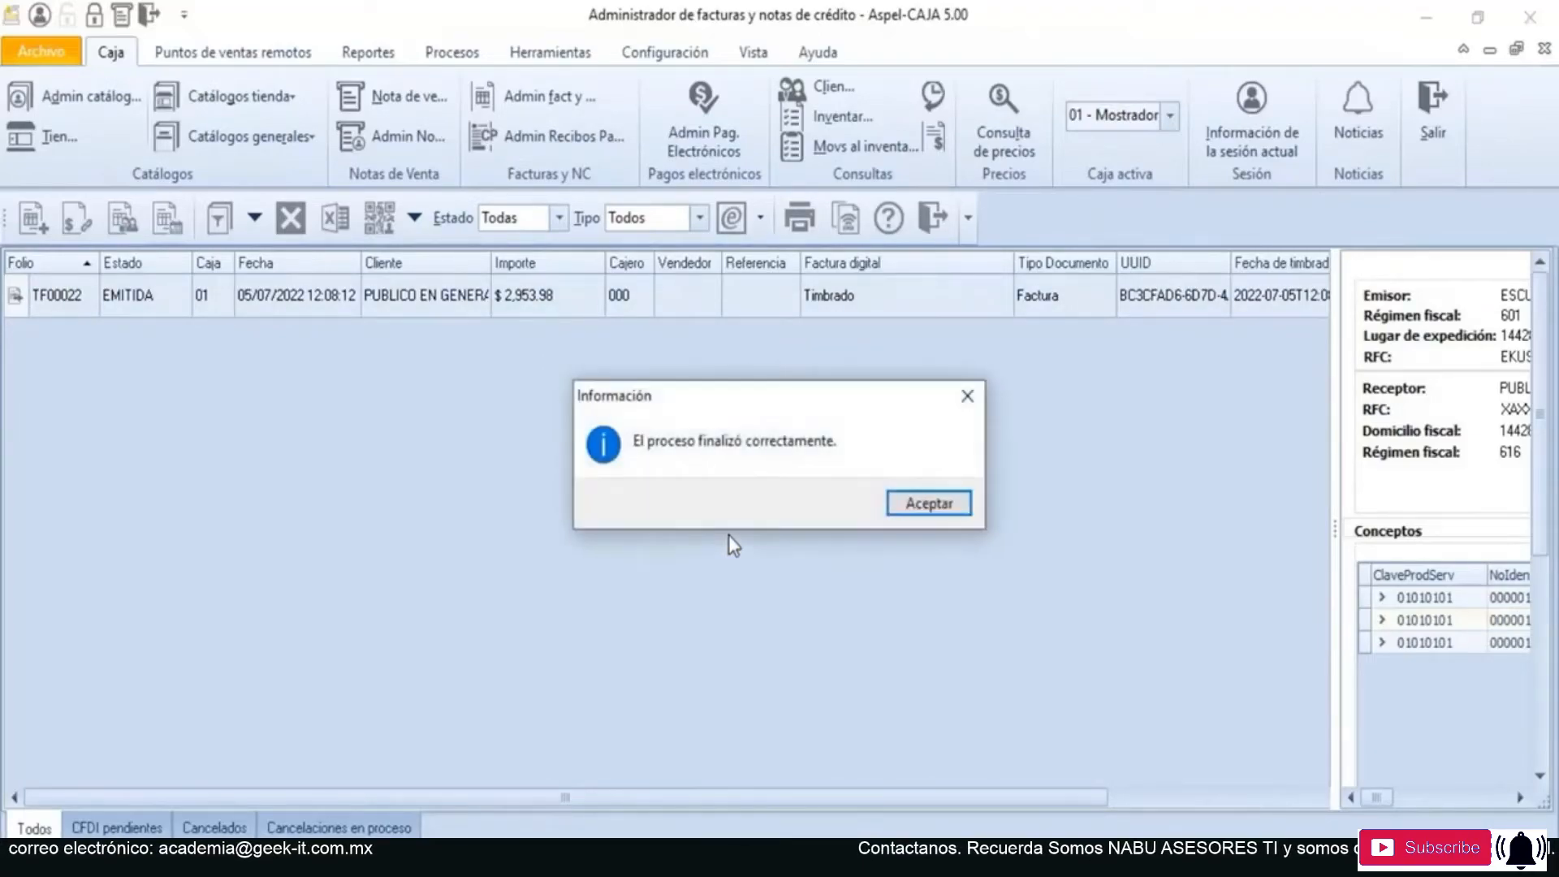
{"action": "left_click", "coordinate": [925, 507]}
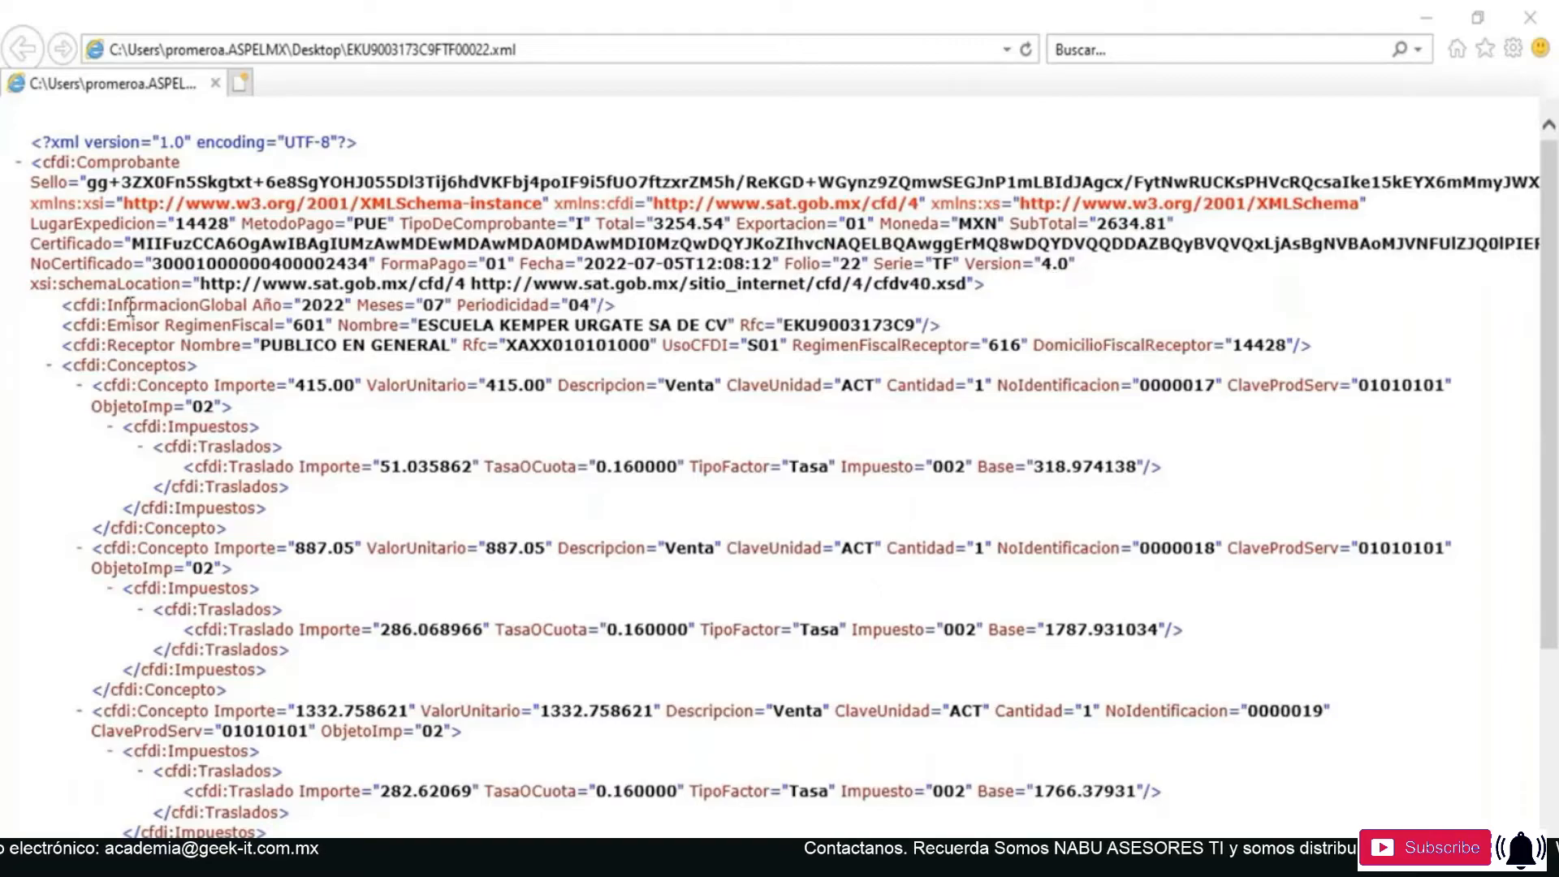
- Examine the extracted XML's InformacionGlobal and Receptor data, its concepts and taxes, and the fiscal stamp
{"action": "left_click_drag", "start_coordinate": [100, 304], "coordinate": [608, 304]}
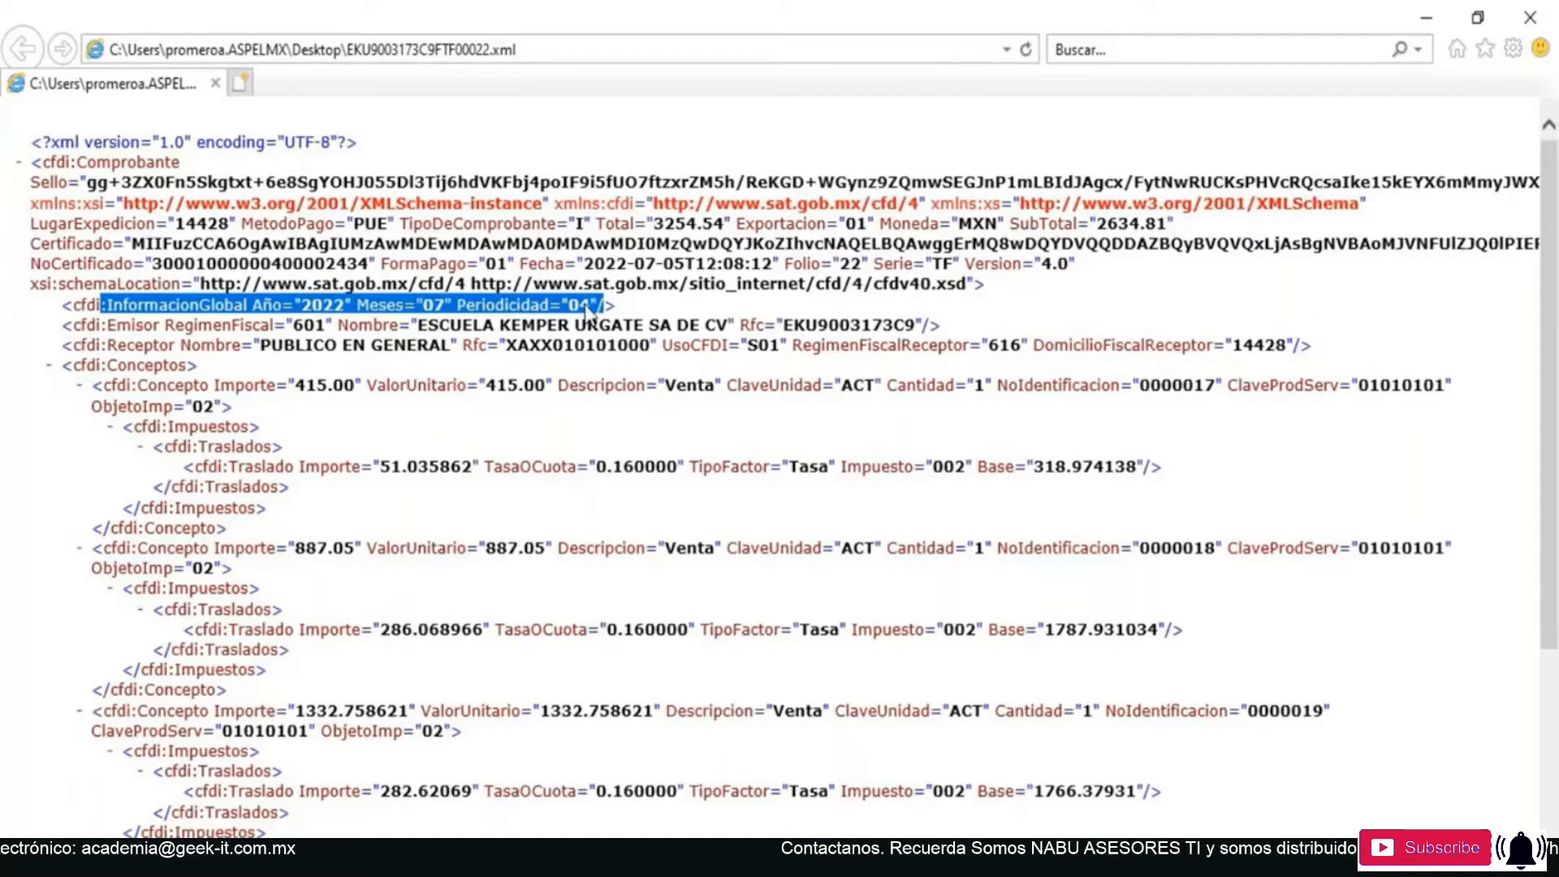
{"action": "left_click_drag", "start_coordinate": [181, 345], "coordinate": [1287, 345]}
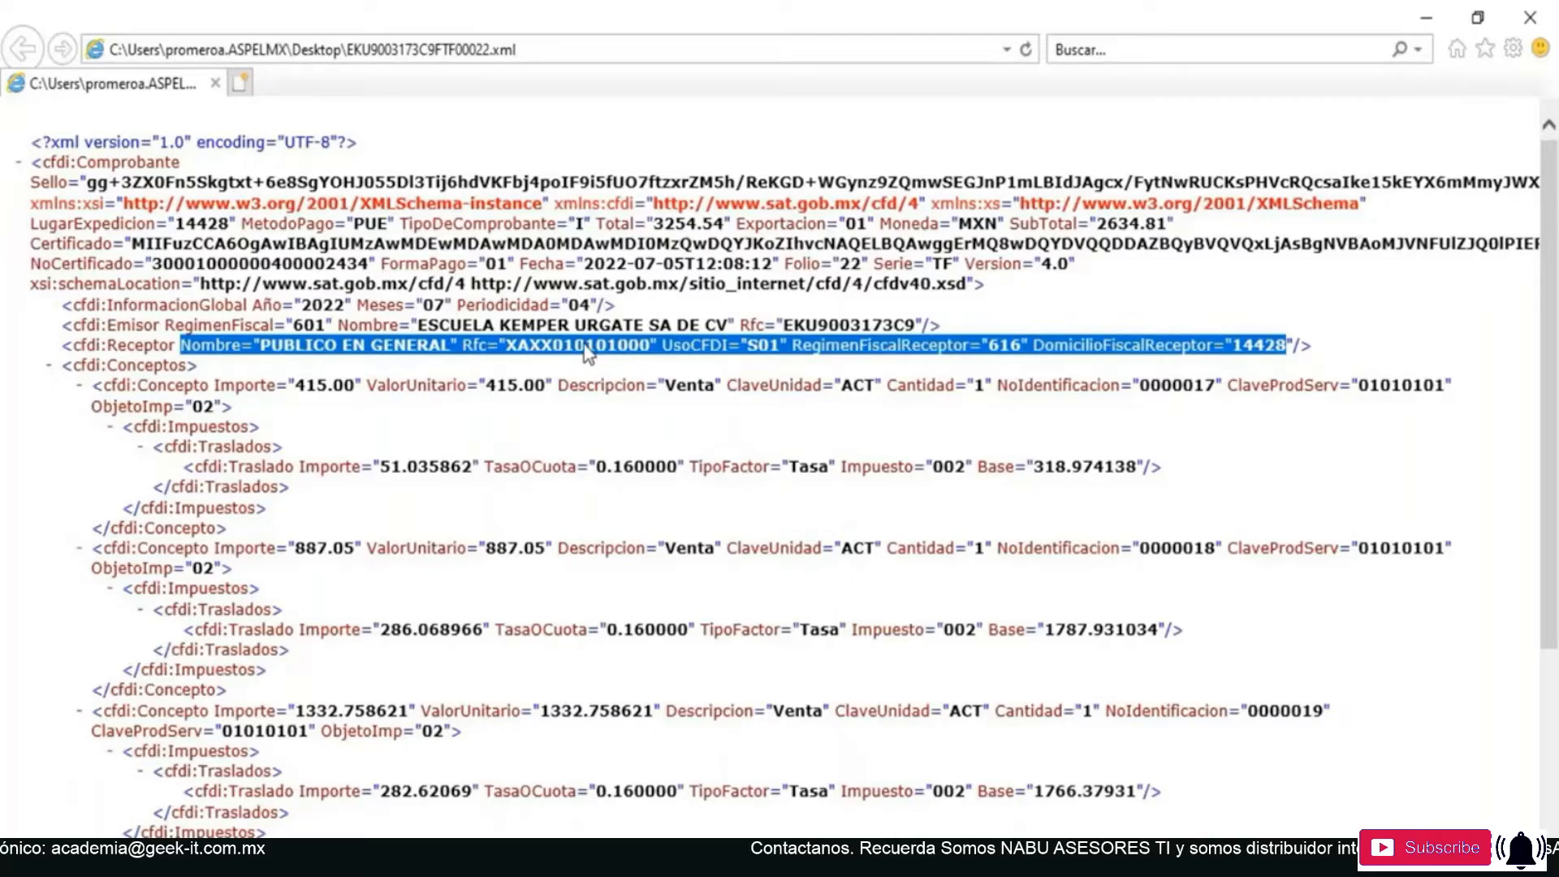
{"action": "left_click", "coordinate": [1353, 318]}
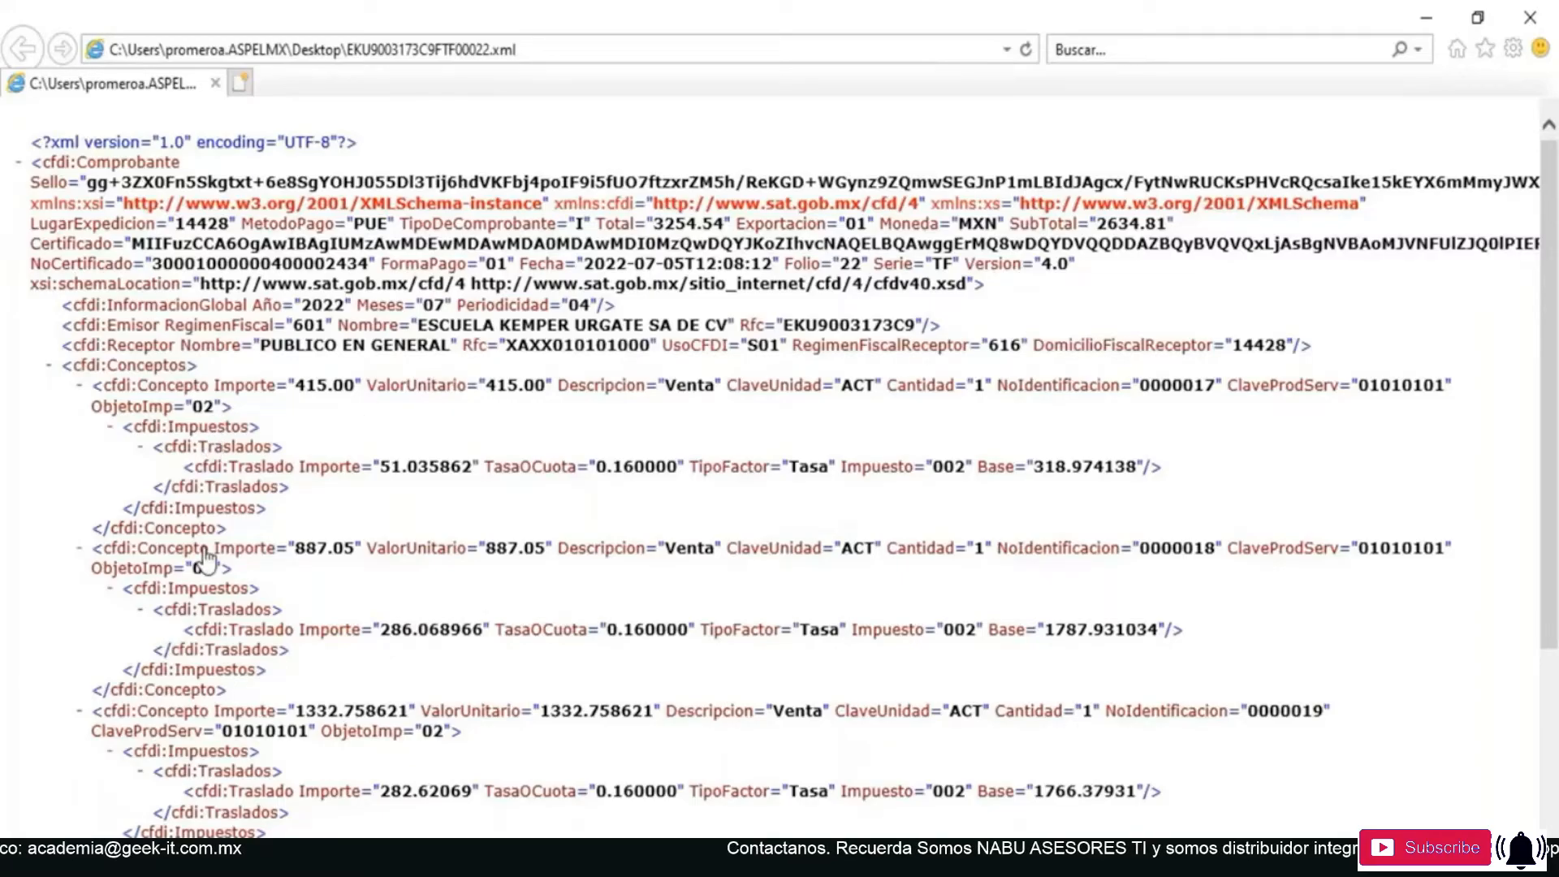
{"action": "scroll", "coordinate": [205, 488], "scroll_direction": "down", "scroll_amount": 3}
{"action": "scroll", "coordinate": [204, 482], "scroll_direction": "down", "scroll_amount": 3}
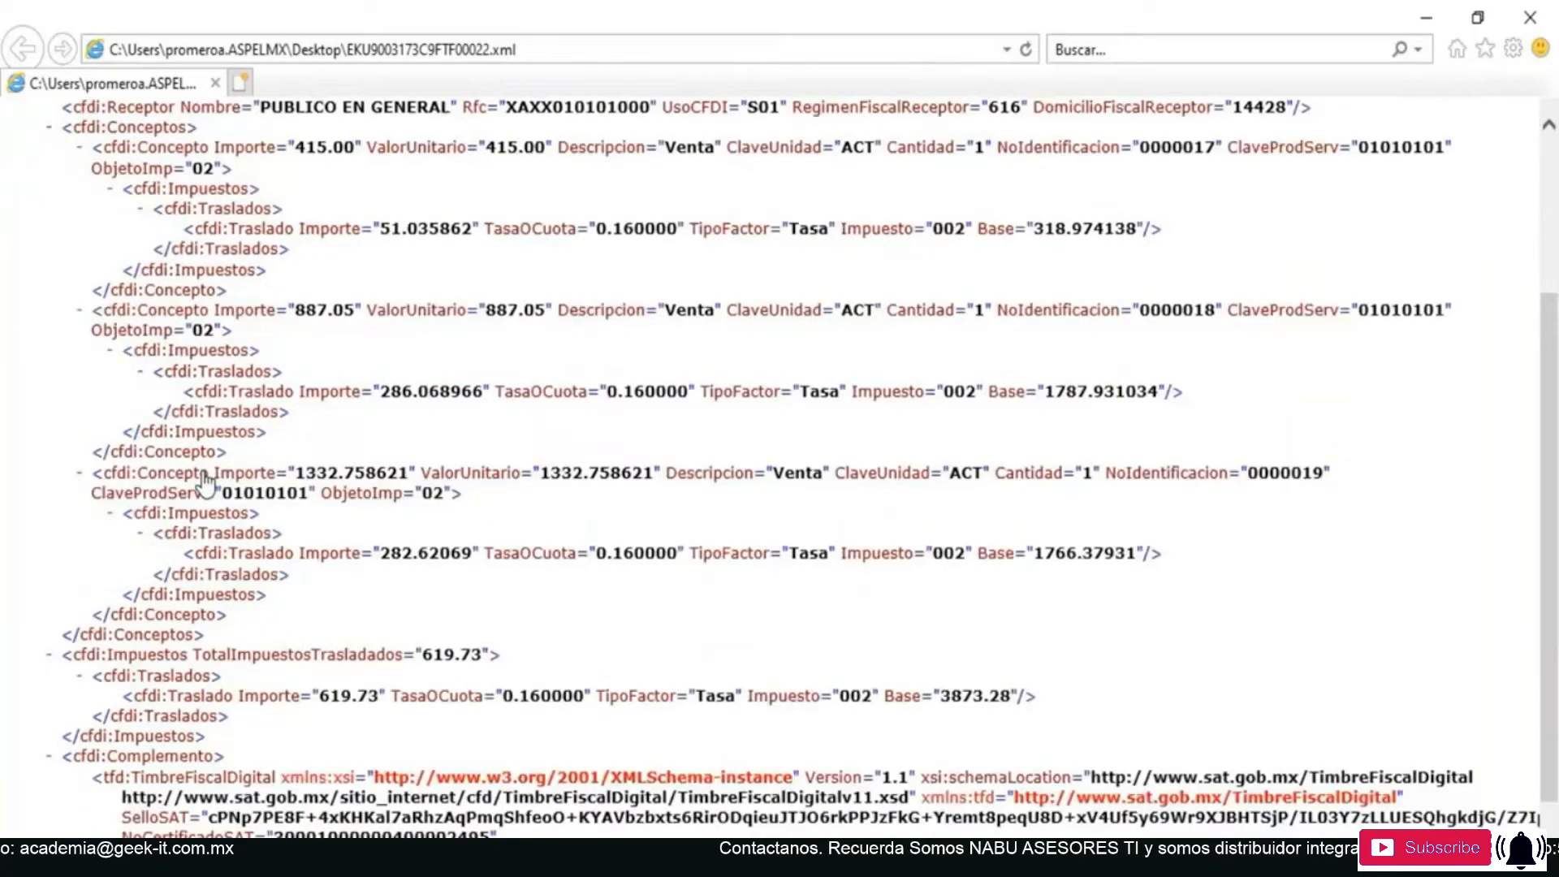
{"action": "scroll", "coordinate": [365, 507], "scroll_direction": "down", "scroll_amount": 2}
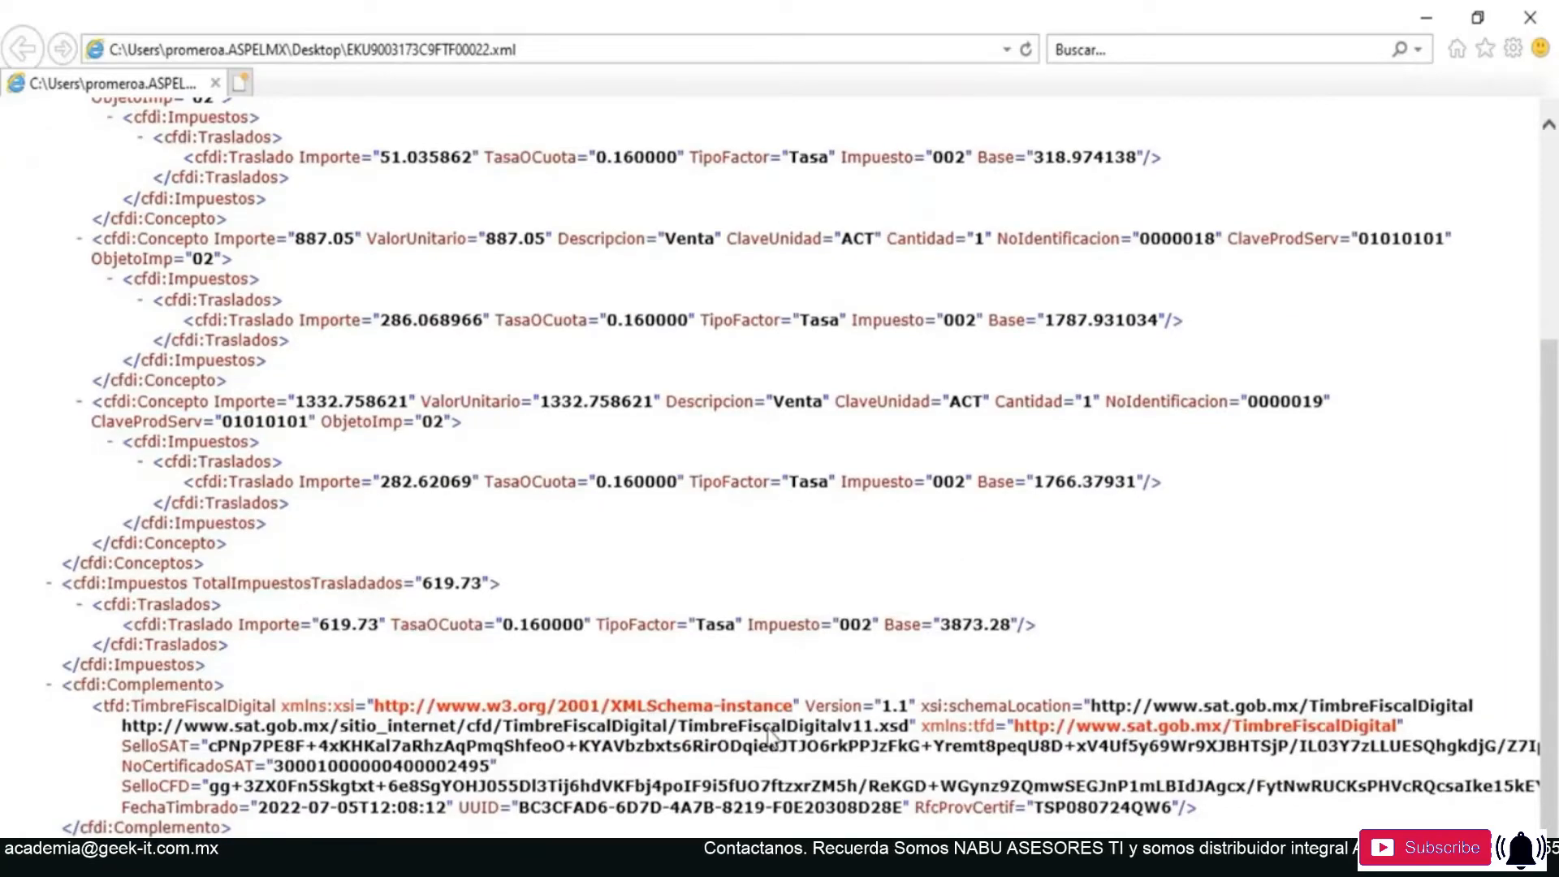
{"action": "scroll", "coordinate": [783, 714], "scroll_direction": "up", "scroll_amount": 9}
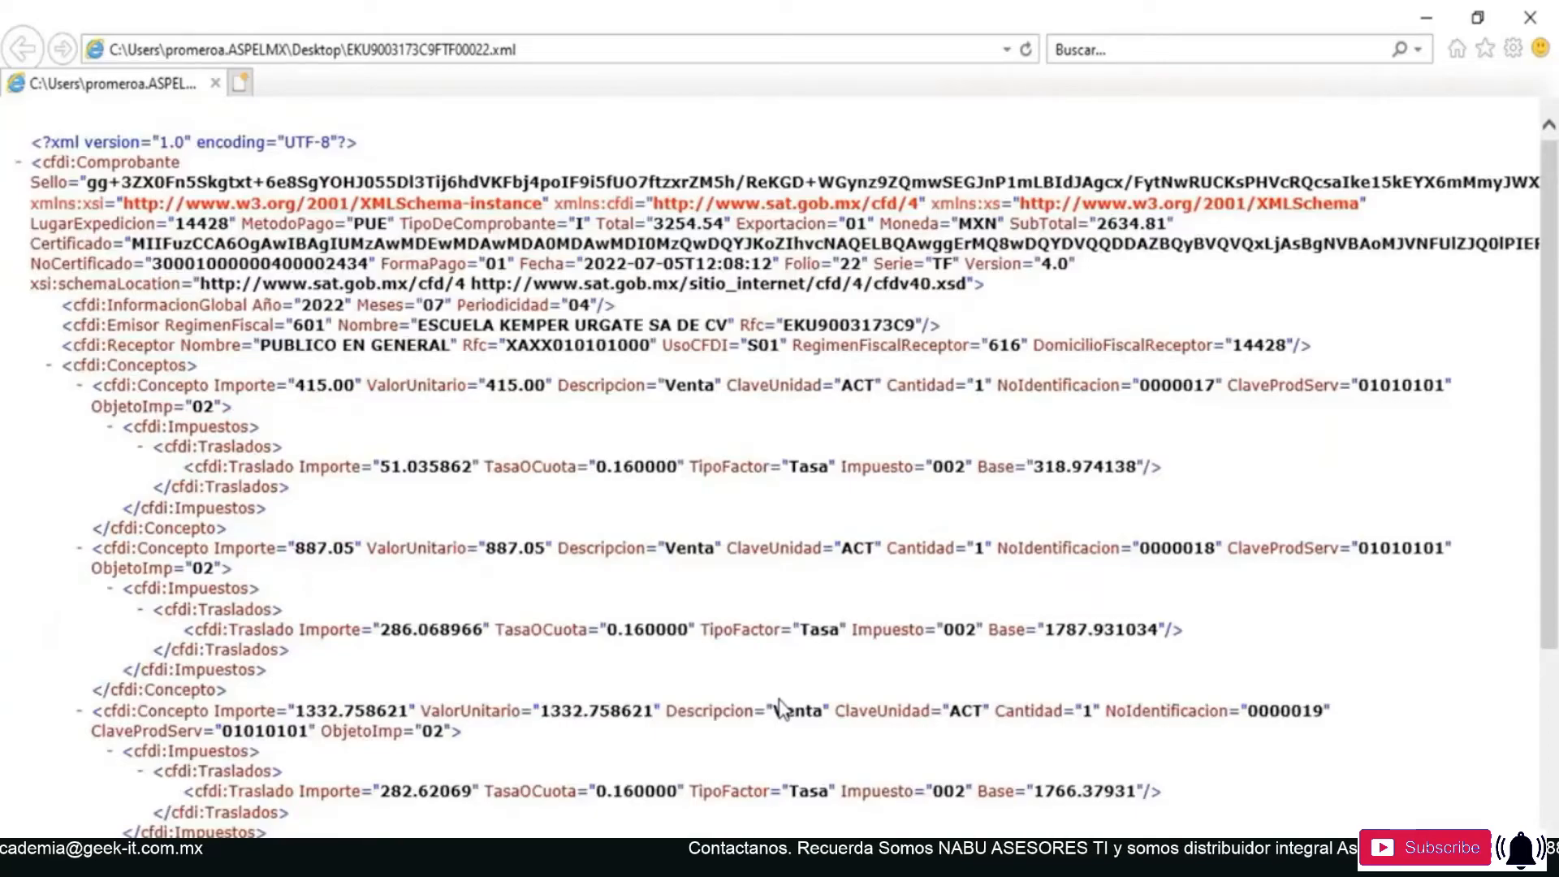
- Examine the extracted invoice PDF's issuer and receiver data, CFDI use, itemized sales notes, taxes, total and digital seals
{"action": "left_click", "coordinate": [686, 858]}
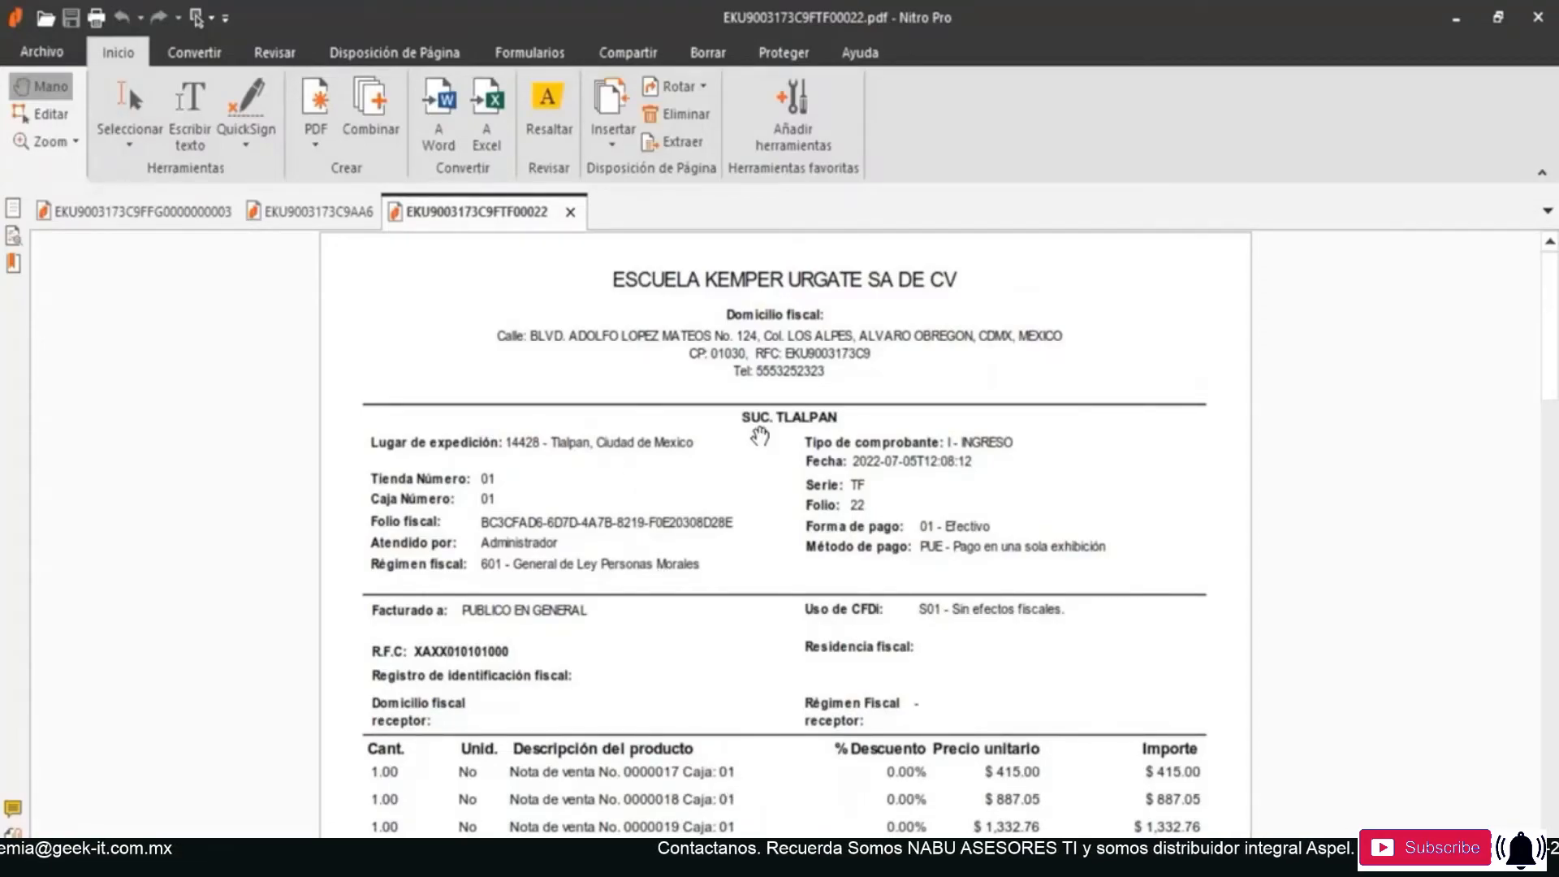
{"action": "scroll", "coordinate": [911, 569], "scroll_direction": "down", "scroll_amount": 1}
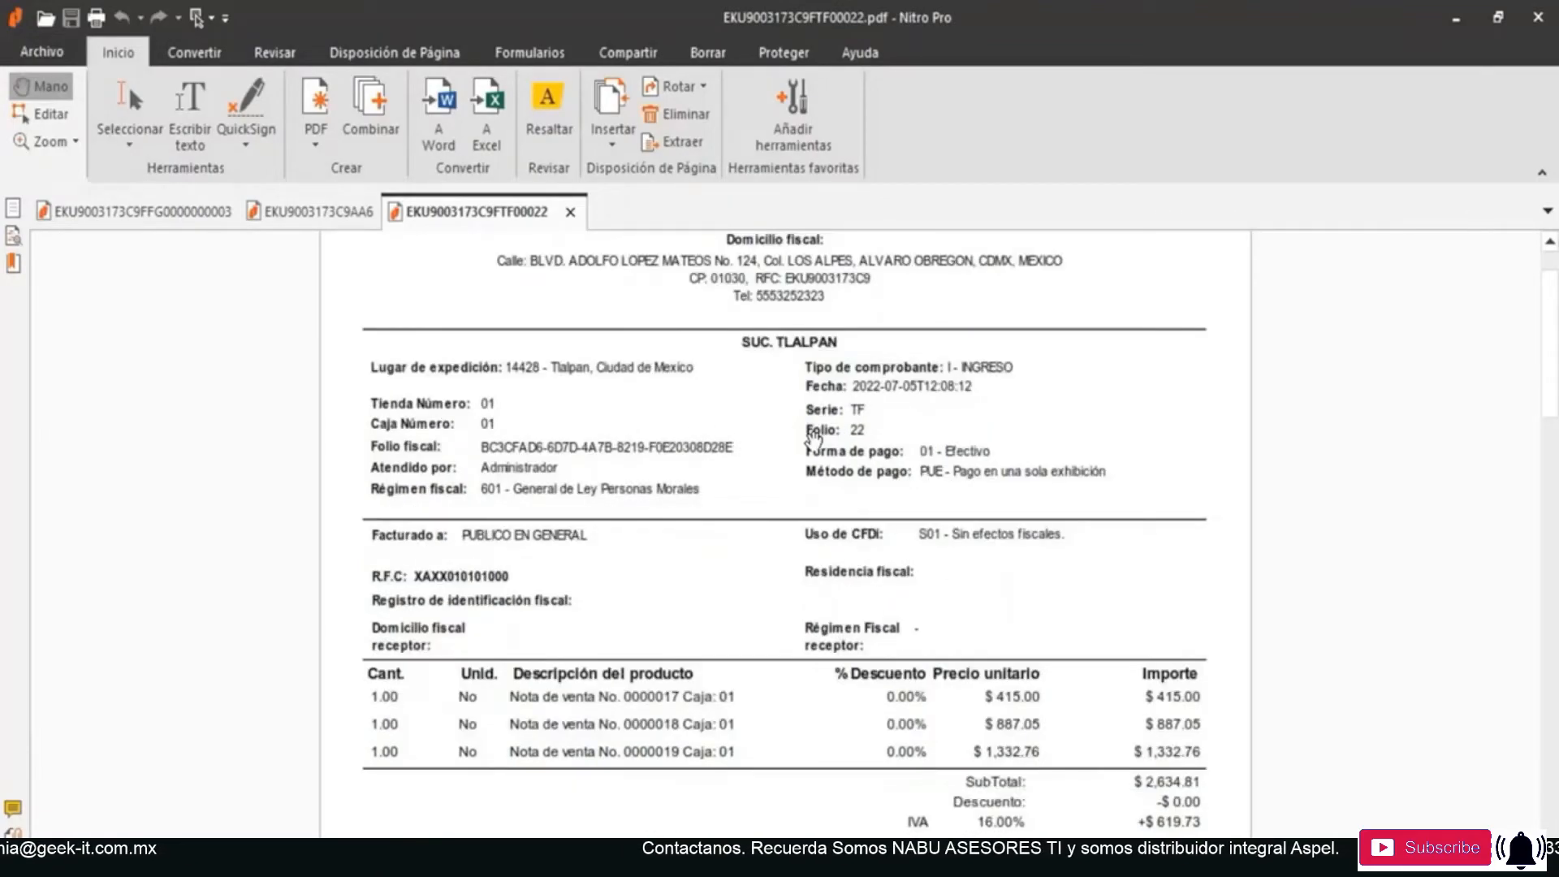
{"action": "scroll", "coordinate": [810, 451], "scroll_direction": "down", "scroll_amount": 1}
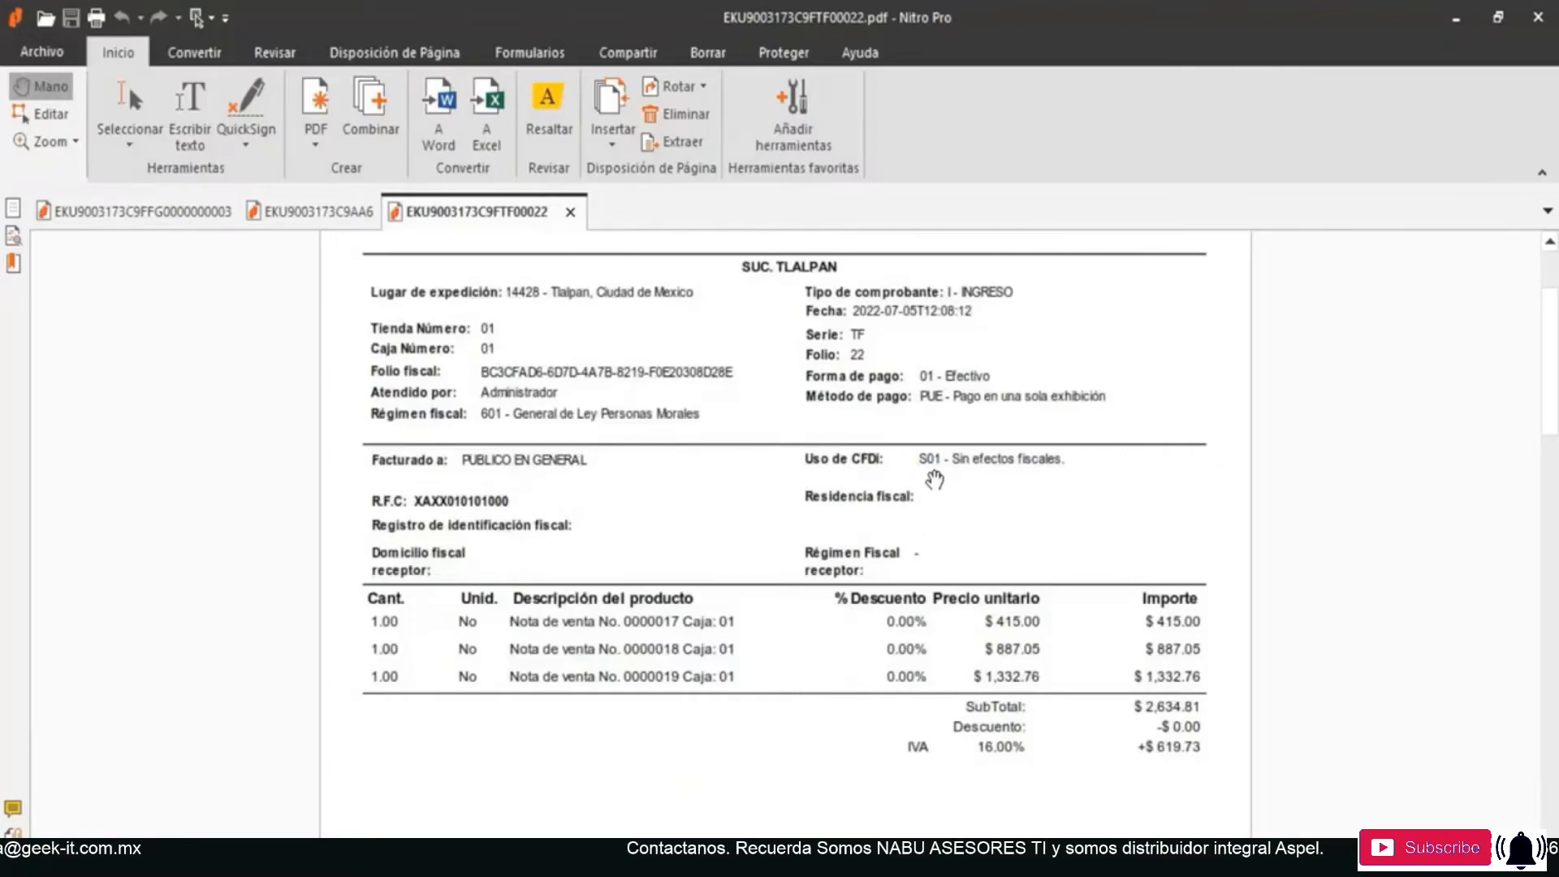
{"action": "scroll", "coordinate": [875, 503], "scroll_direction": "down", "scroll_amount": 1}
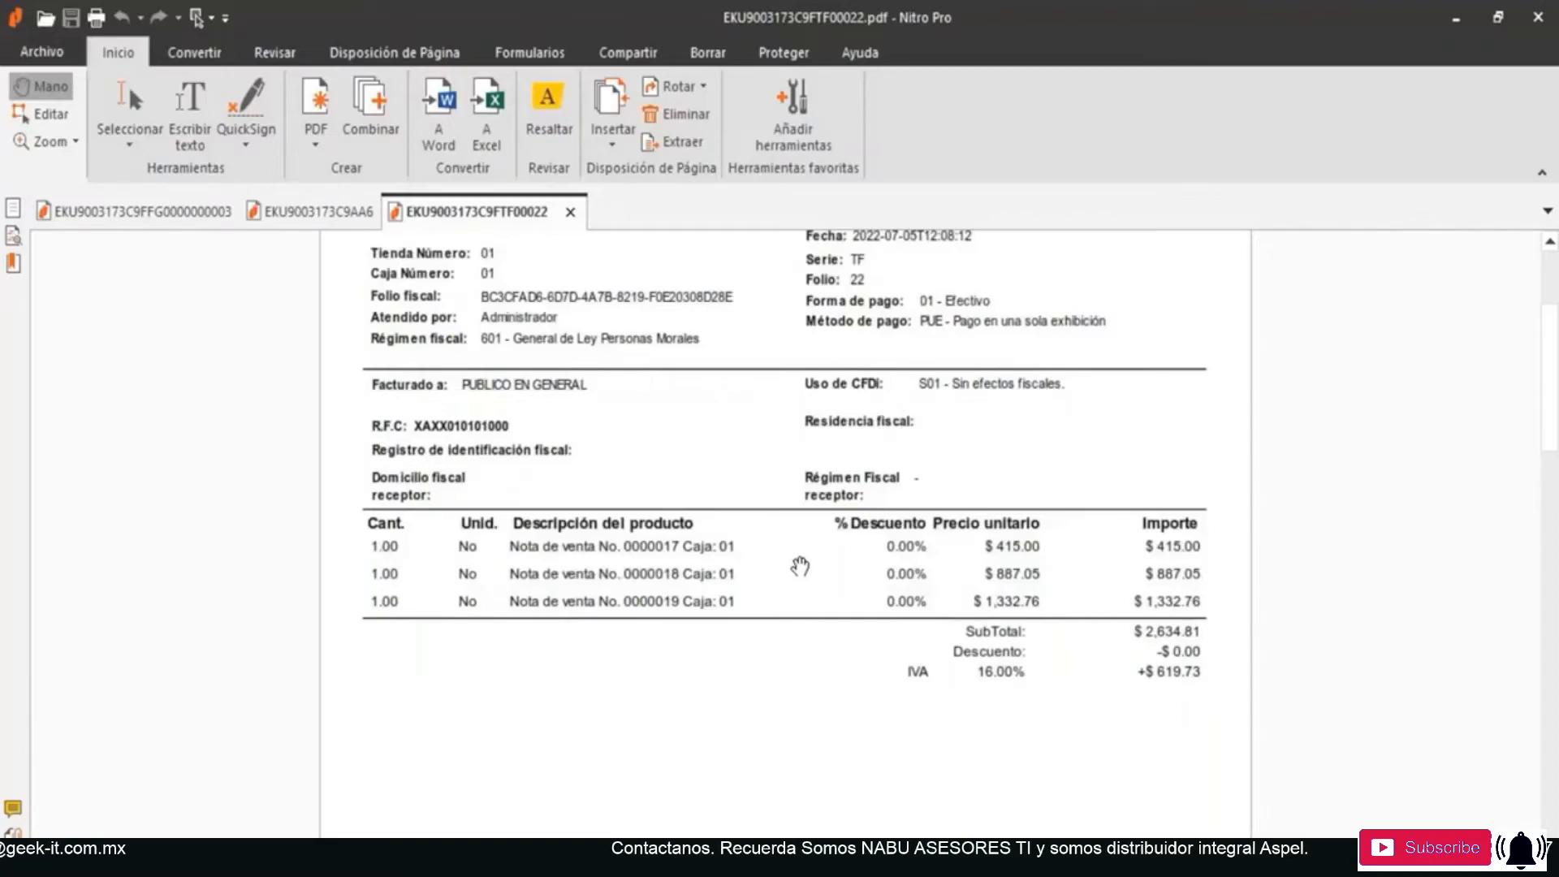
{"action": "scroll", "coordinate": [1045, 570], "scroll_direction": "down", "scroll_amount": 10}
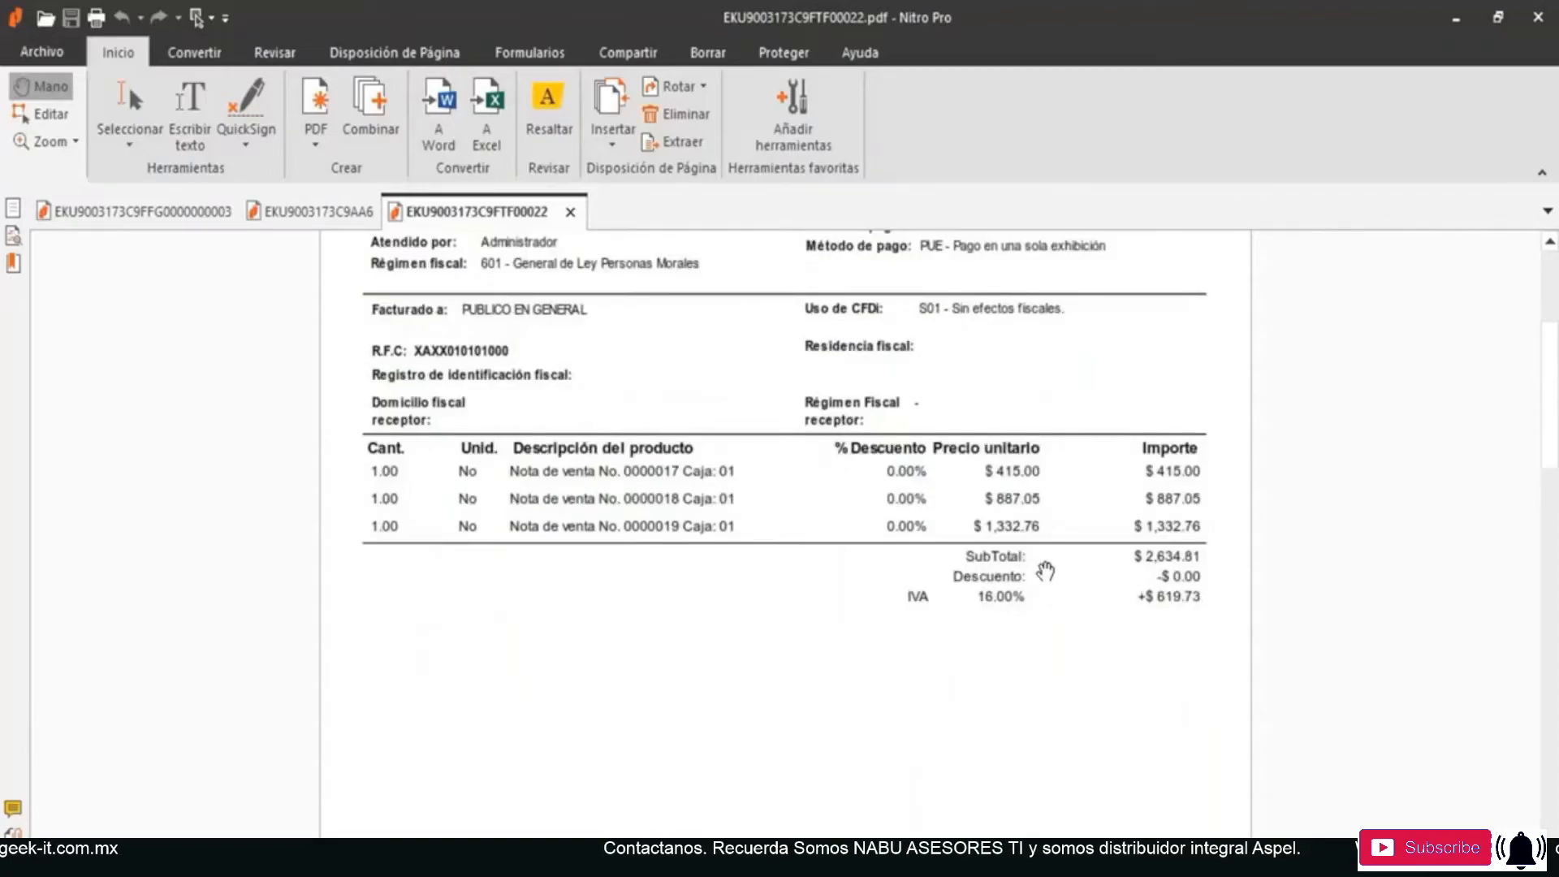
{"action": "scroll", "coordinate": [1045, 571], "scroll_direction": "down", "scroll_amount": 4}
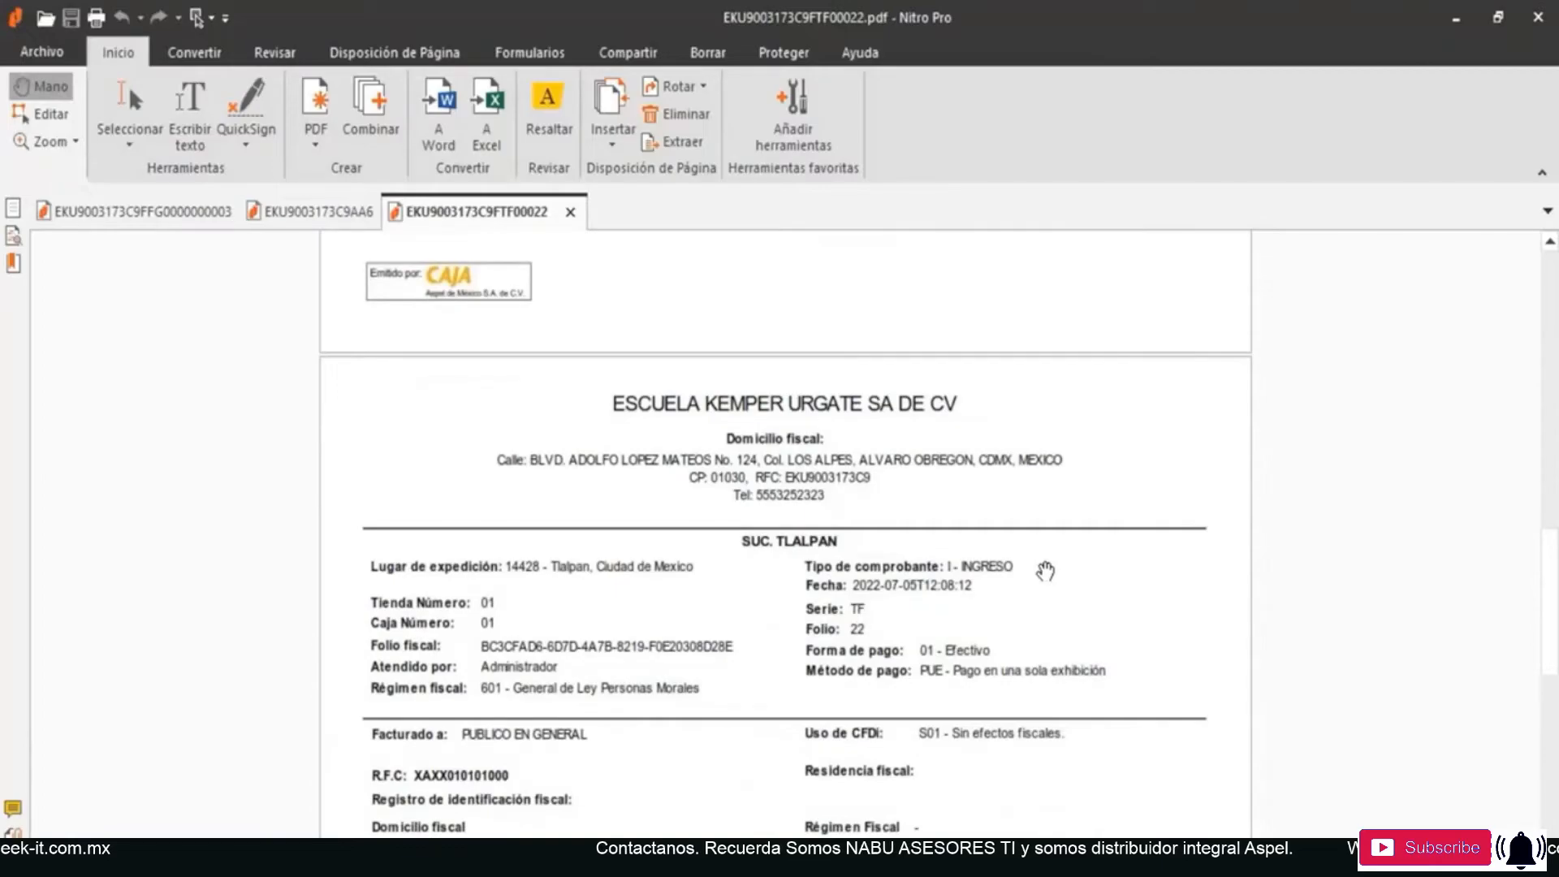
{"action": "scroll", "coordinate": [808, 621], "scroll_direction": "down", "scroll_amount": 4}
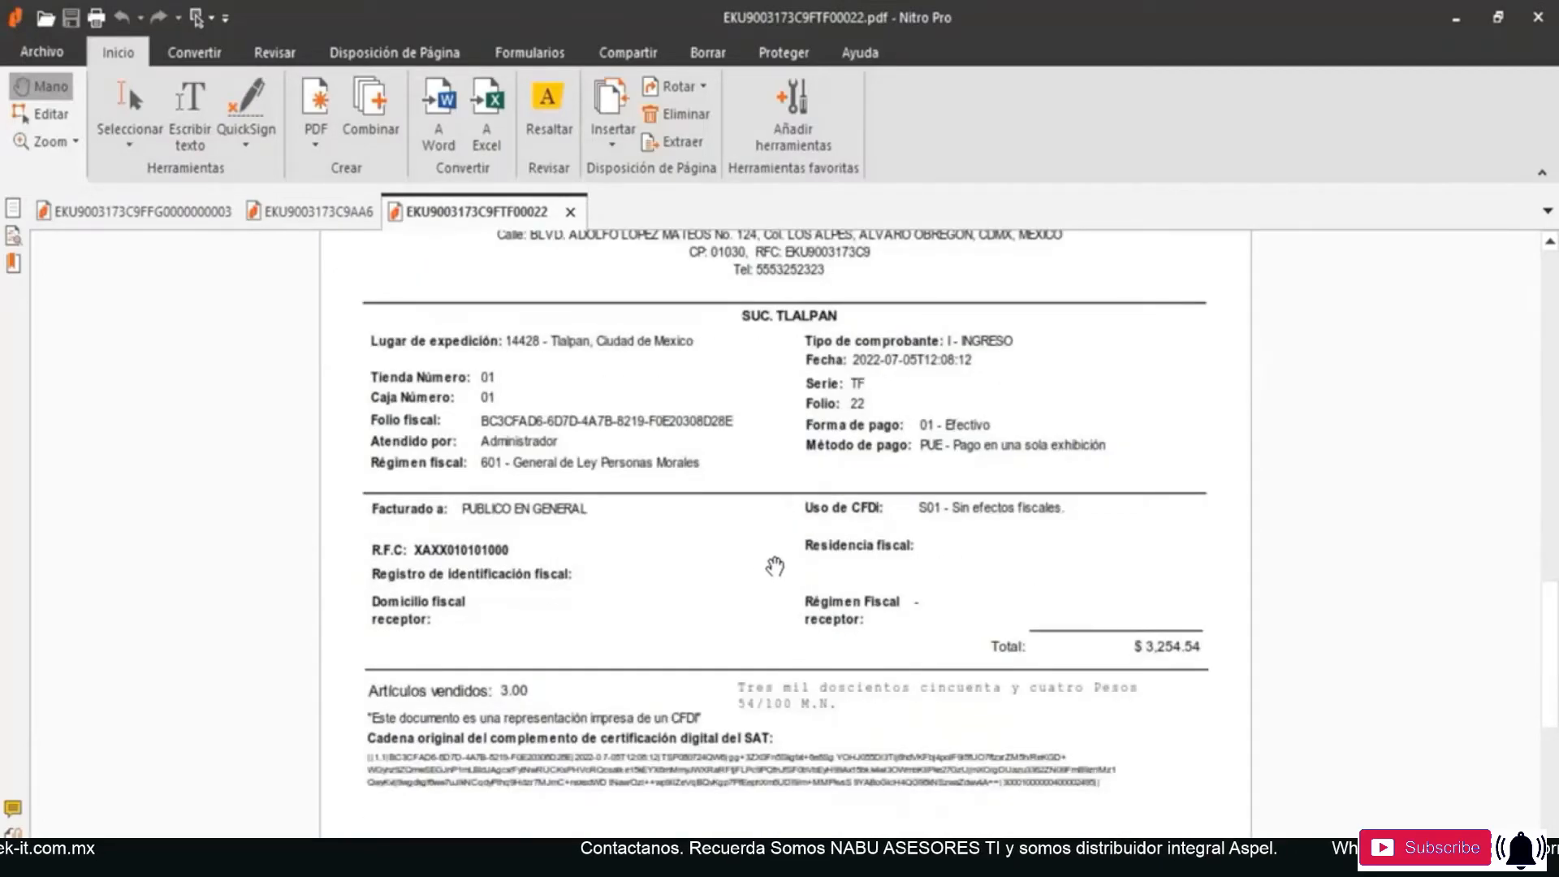
{"action": "scroll", "coordinate": [775, 566], "scroll_direction": "down", "scroll_amount": 6}
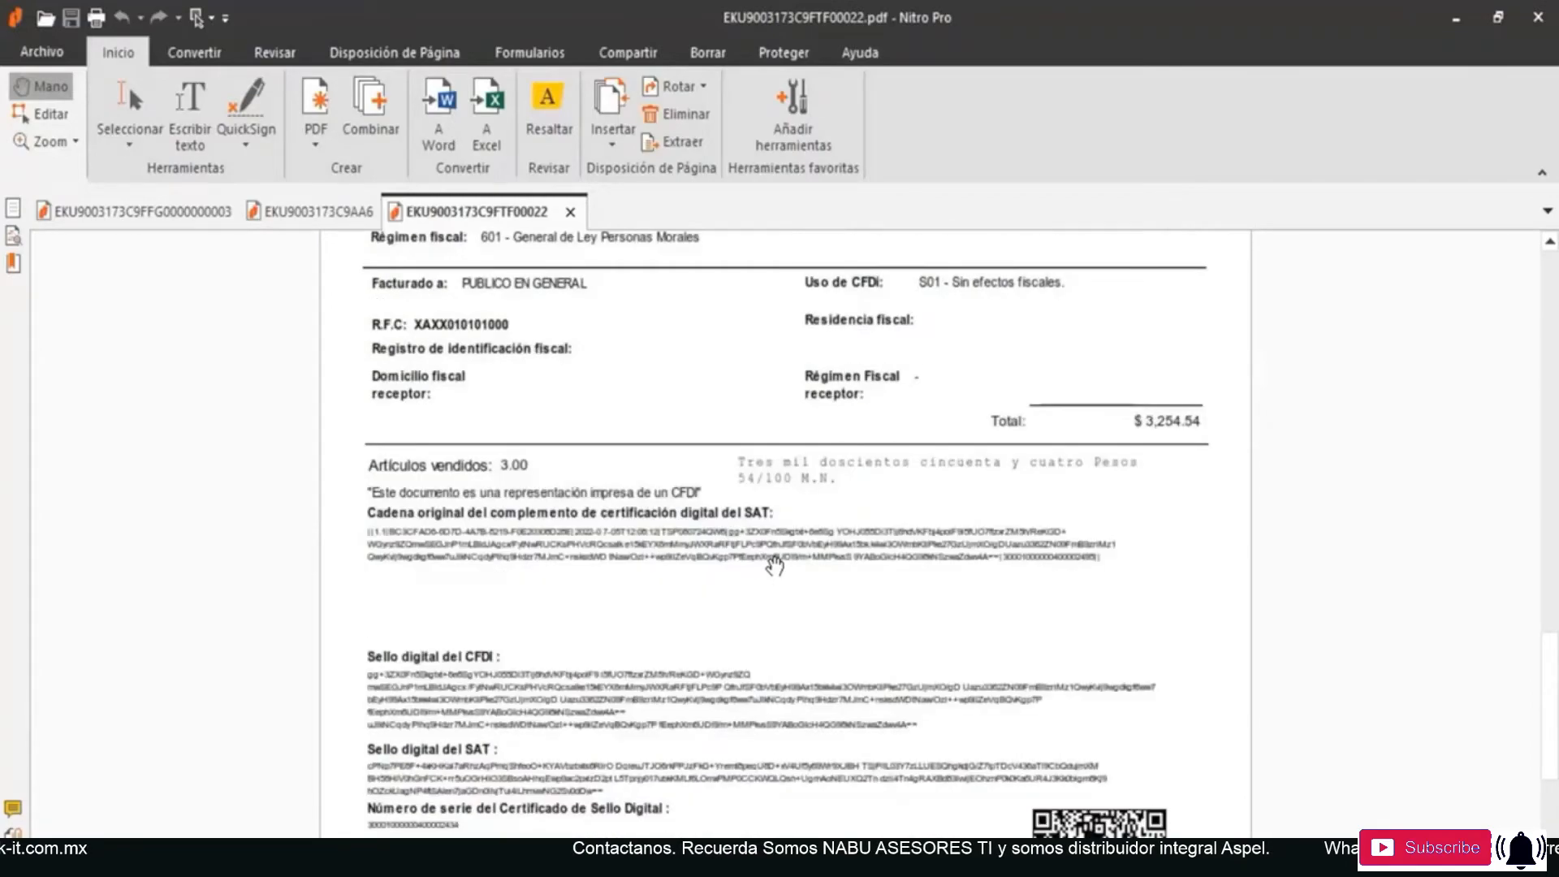
{"action": "scroll", "coordinate": [775, 566], "scroll_direction": "down", "scroll_amount": 8}
{"action": "scroll", "coordinate": [775, 566], "scroll_direction": "up", "scroll_amount": 9}
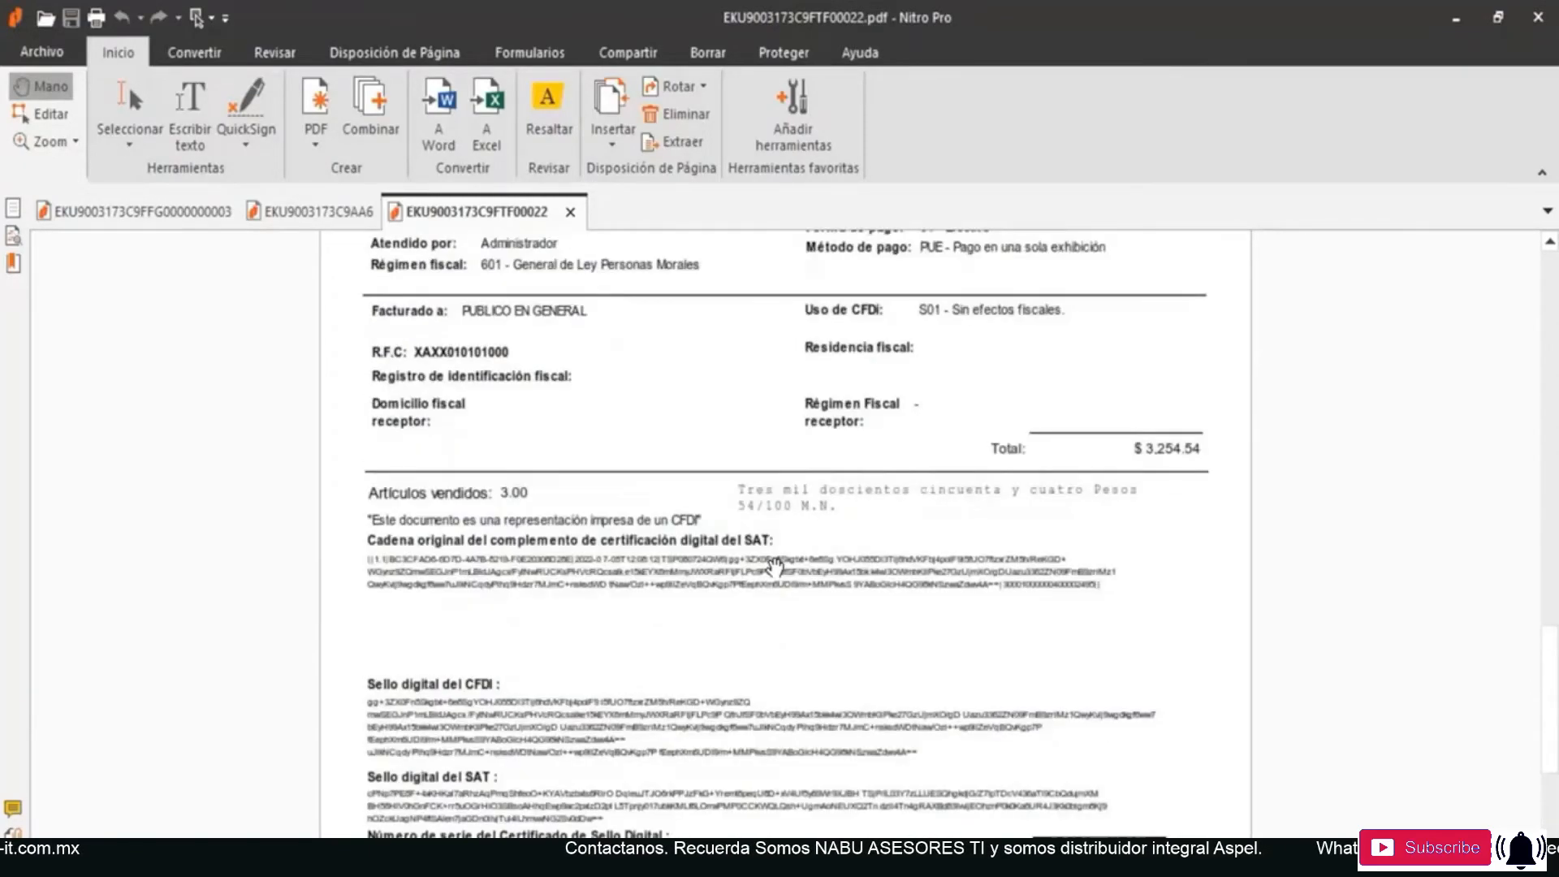
{"action": "scroll", "coordinate": [775, 566], "scroll_direction": "up", "scroll_amount": 6}
{"action": "scroll", "coordinate": [775, 568], "scroll_direction": "up", "scroll_amount": 15}
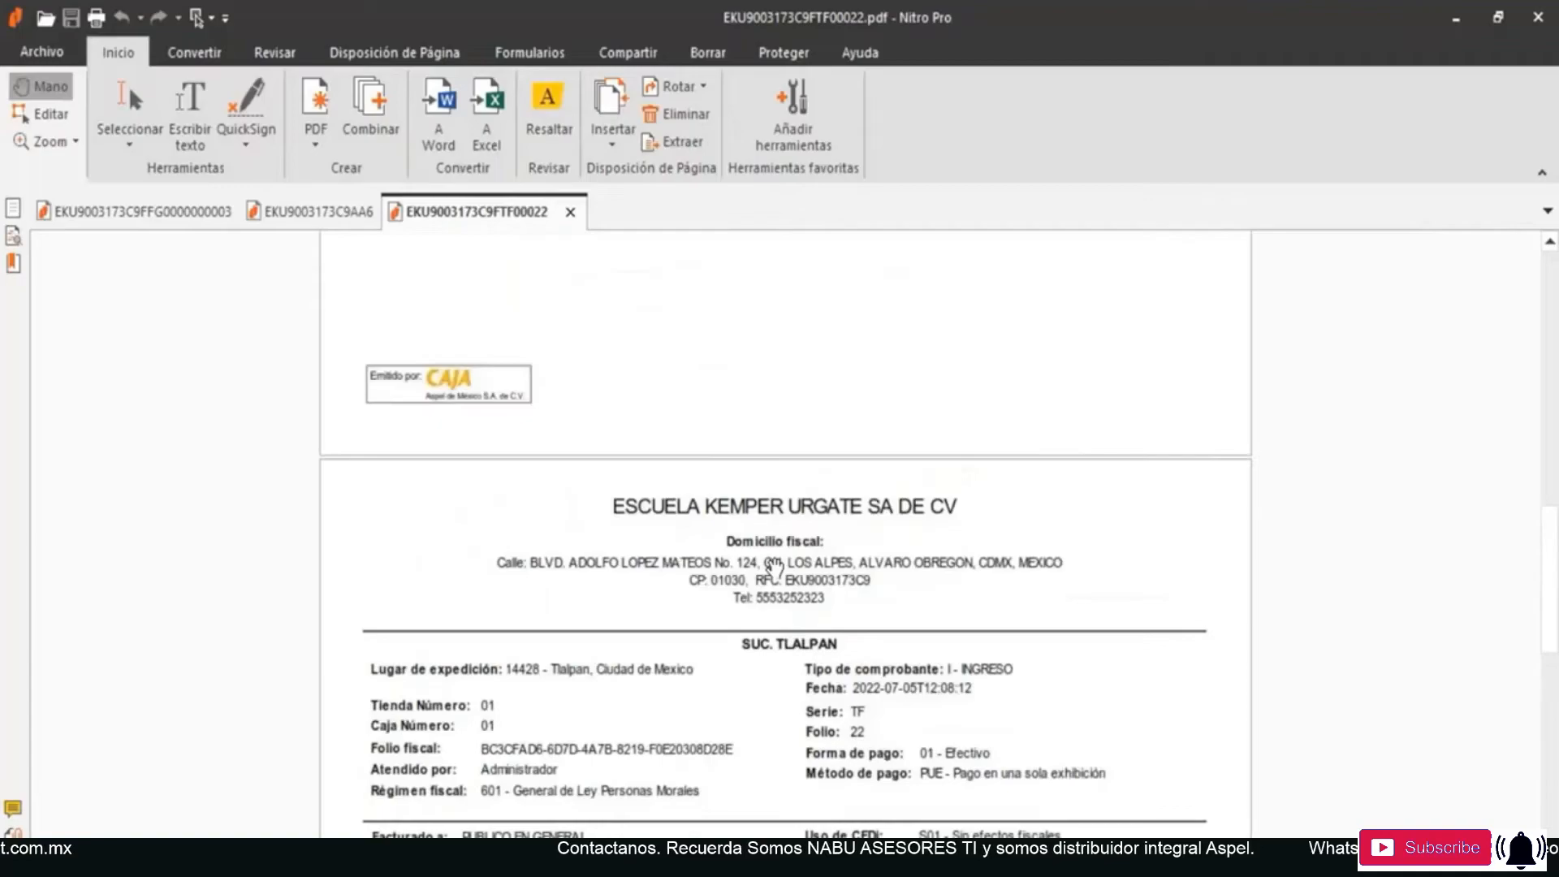
{"action": "scroll", "coordinate": [774, 568], "scroll_direction": "down", "scroll_amount": 14}
{"action": "scroll", "coordinate": [774, 566], "scroll_direction": "up", "scroll_amount": 1}
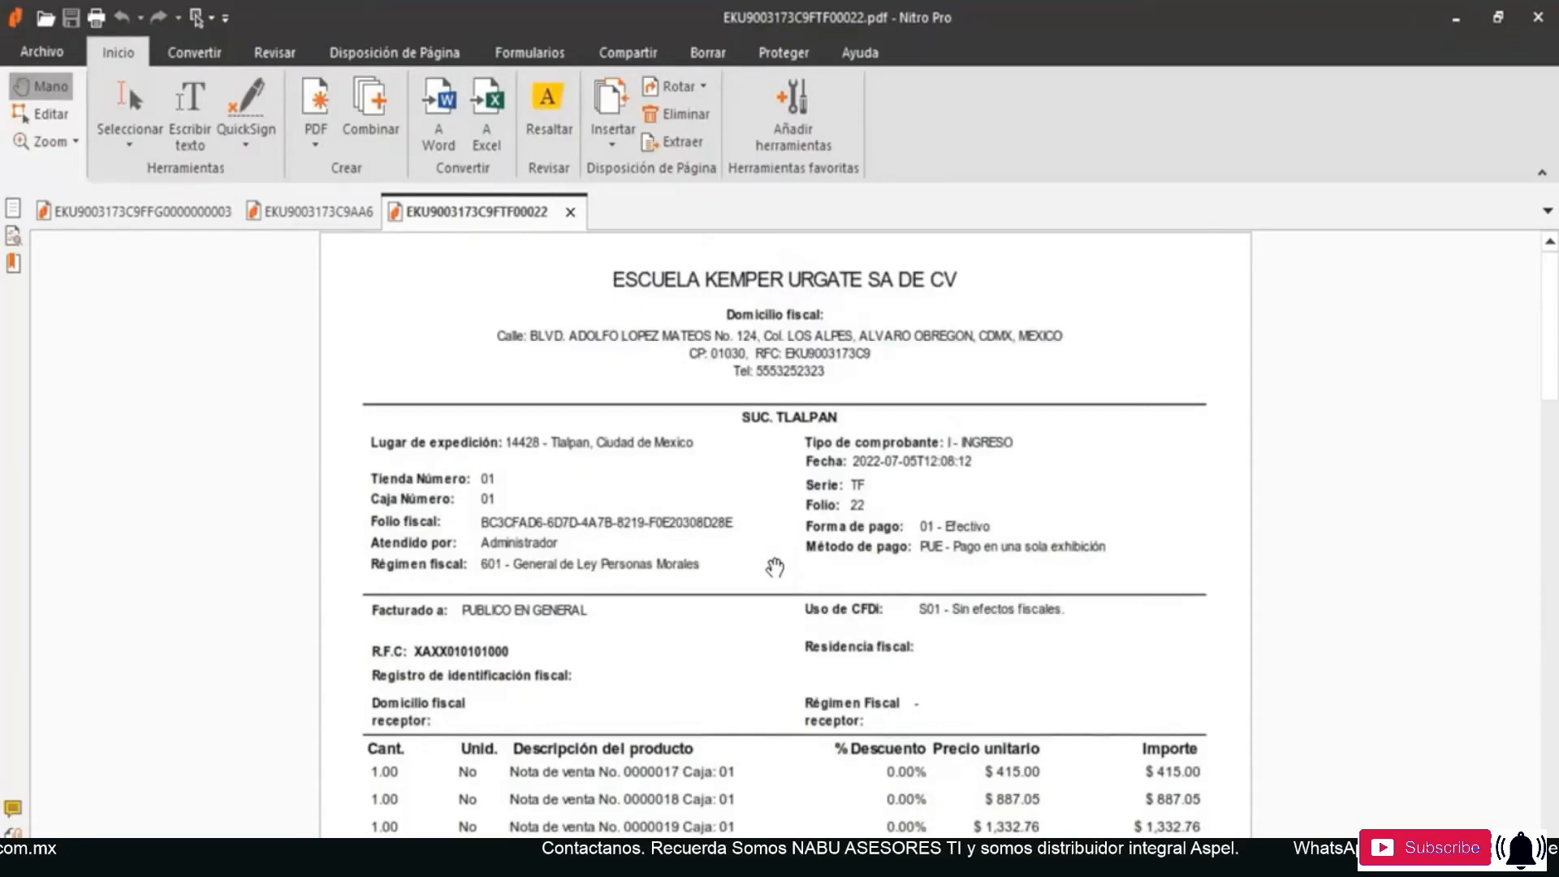
{"action": "scroll", "coordinate": [775, 567], "scroll_direction": "down", "scroll_amount": 2}
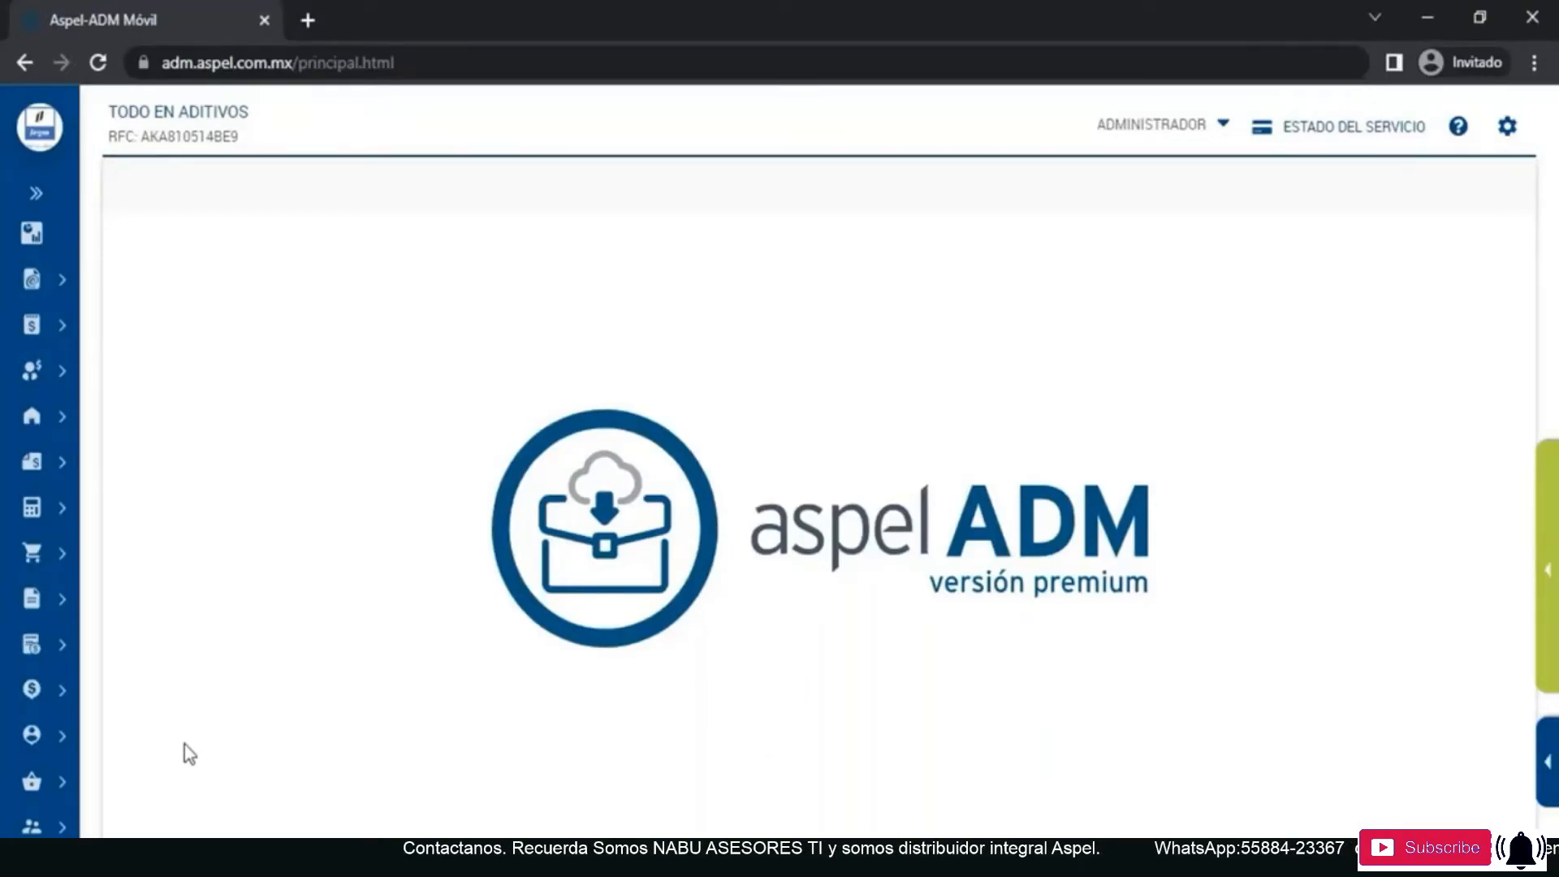
- Switch to Aspel-ADM, open the client list and search it for "publi"
{"action": "left_click", "coordinate": [34, 738]}
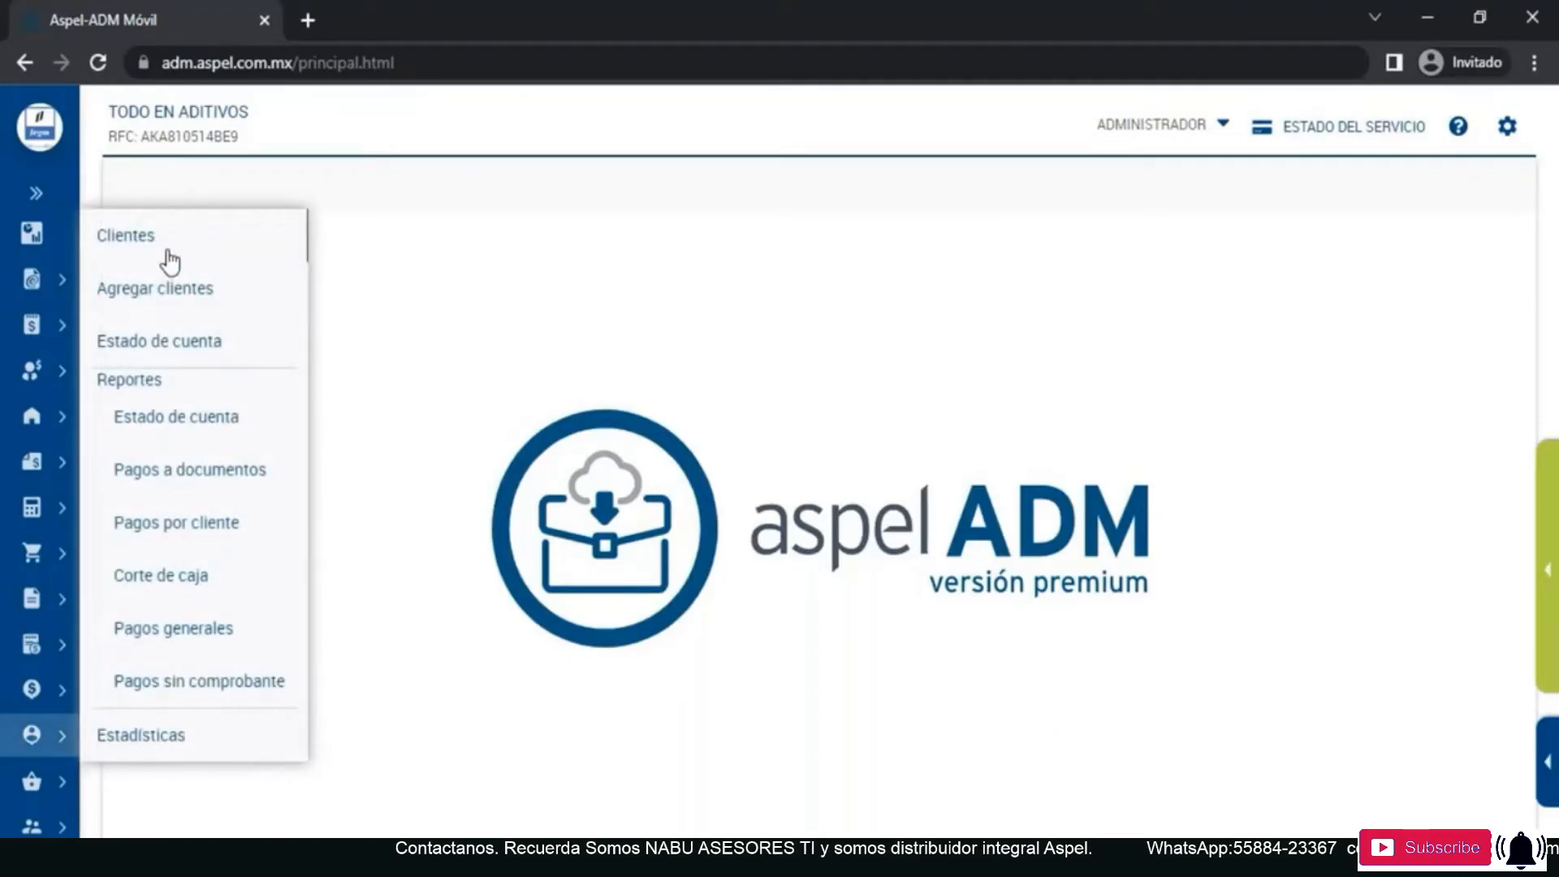
{"action": "left_click", "coordinate": [126, 235]}
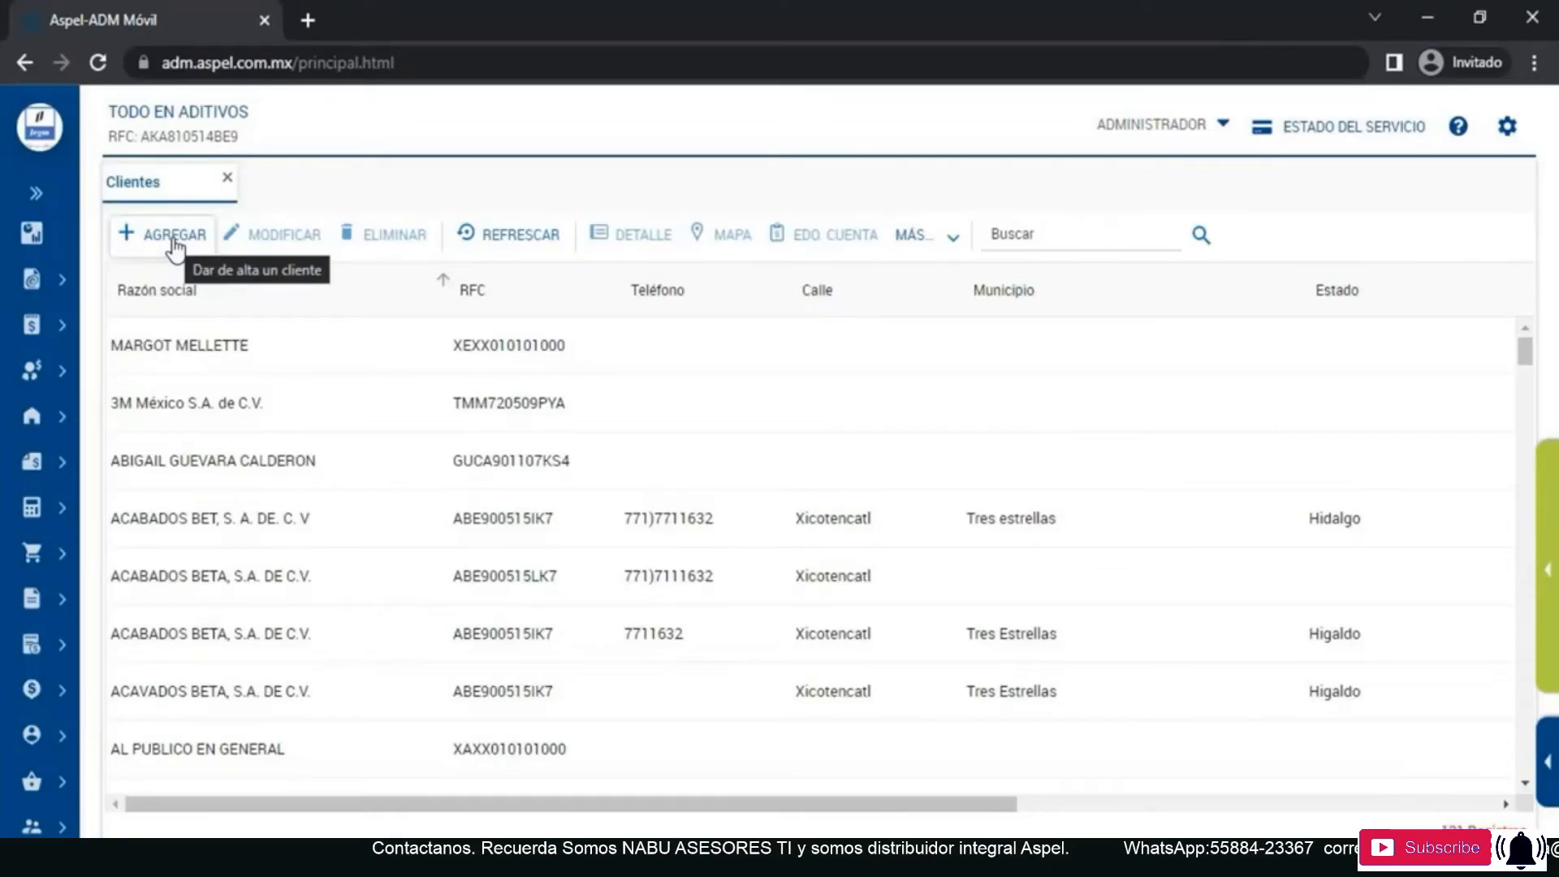
{"action": "left_click", "coordinate": [1004, 233]}
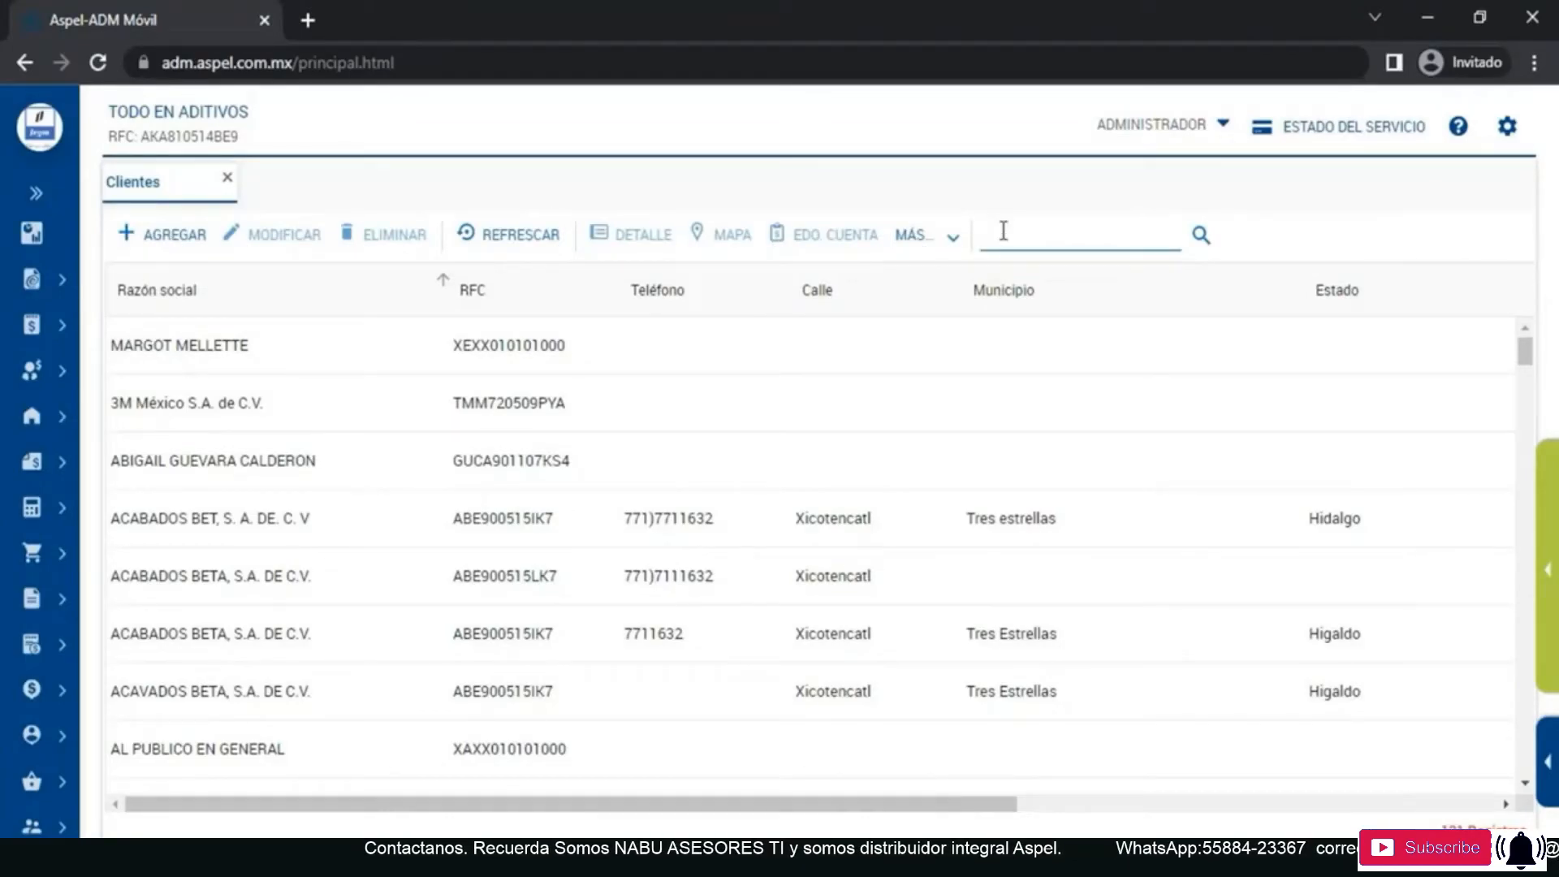
{"action": "type", "text": "publi"}
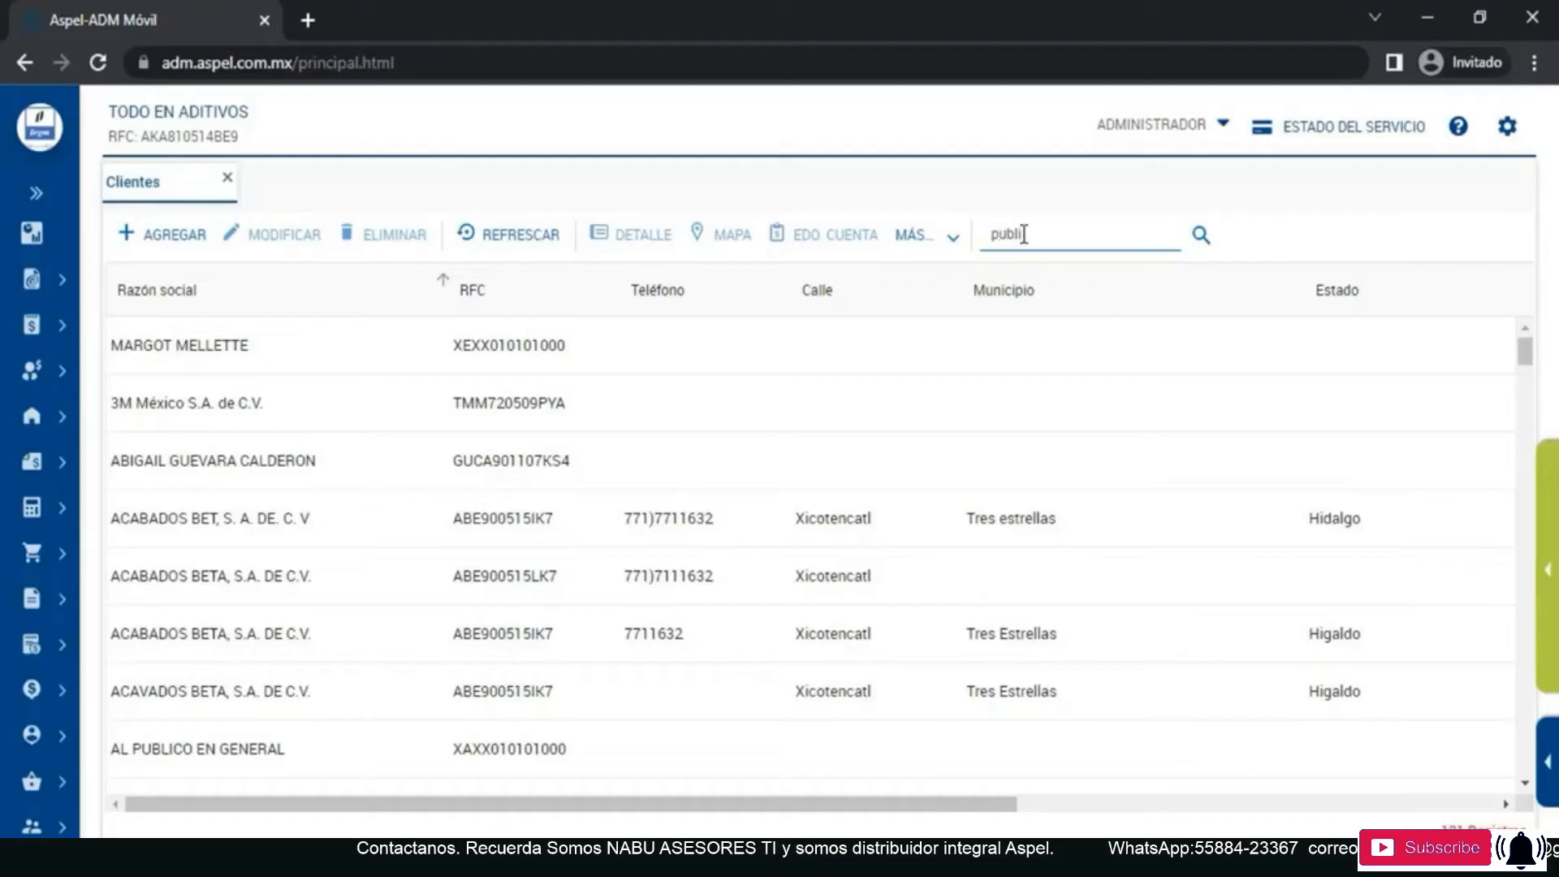
{"action": "left_click", "coordinate": [1220, 238]}
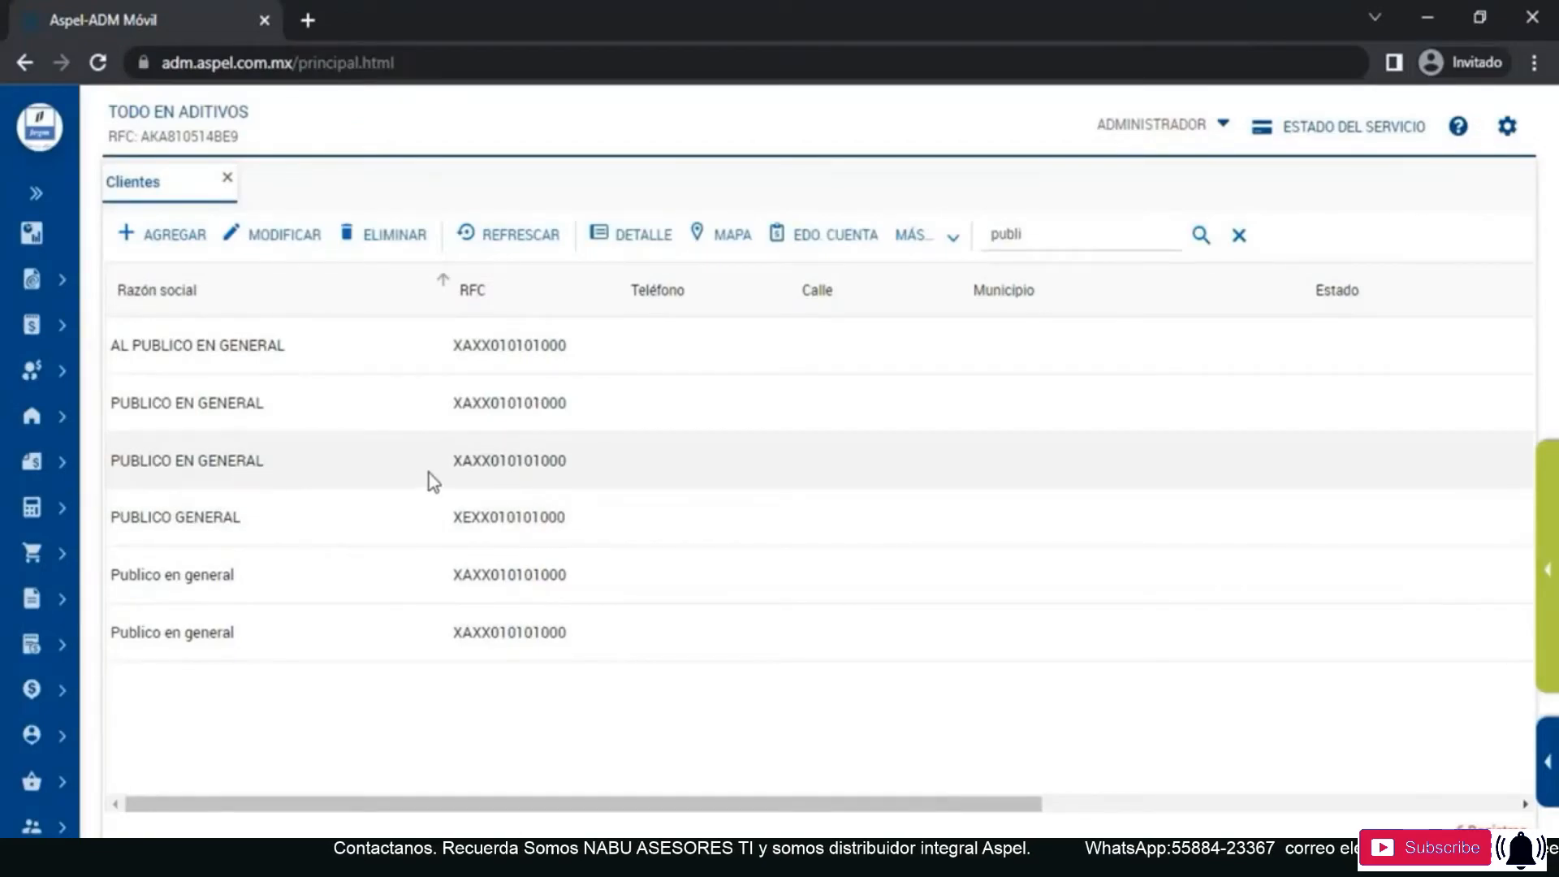
- Open the PUBLICO EN GENERAL client for modification, review its RFC, tax regime, postal code and CFDI use, and save the record
{"action": "left_click", "coordinate": [289, 236]}
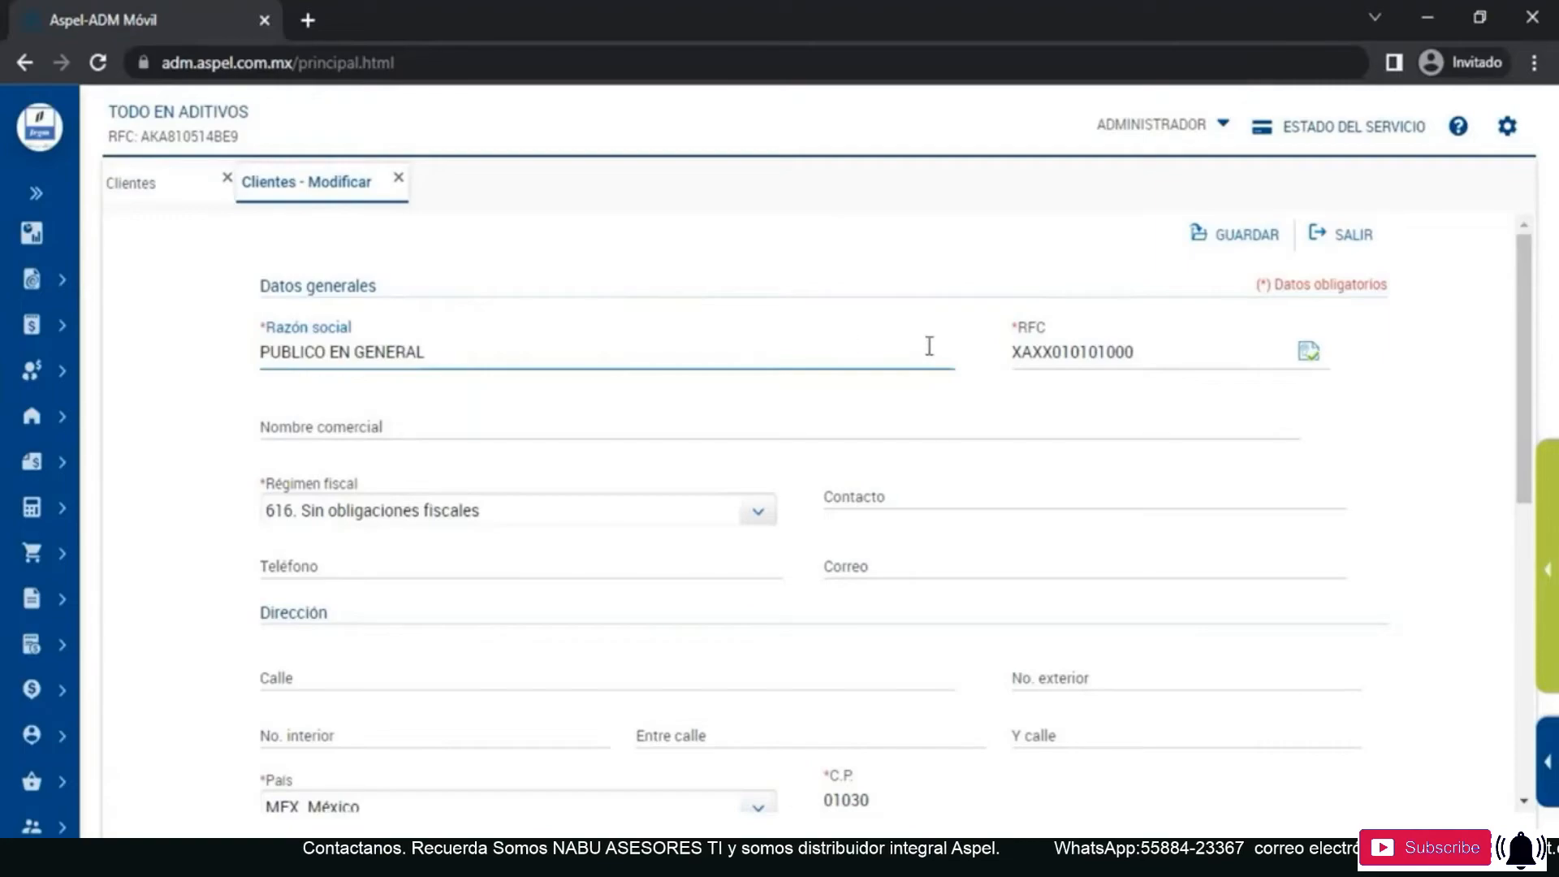
{"action": "left_click", "coordinate": [1141, 351]}
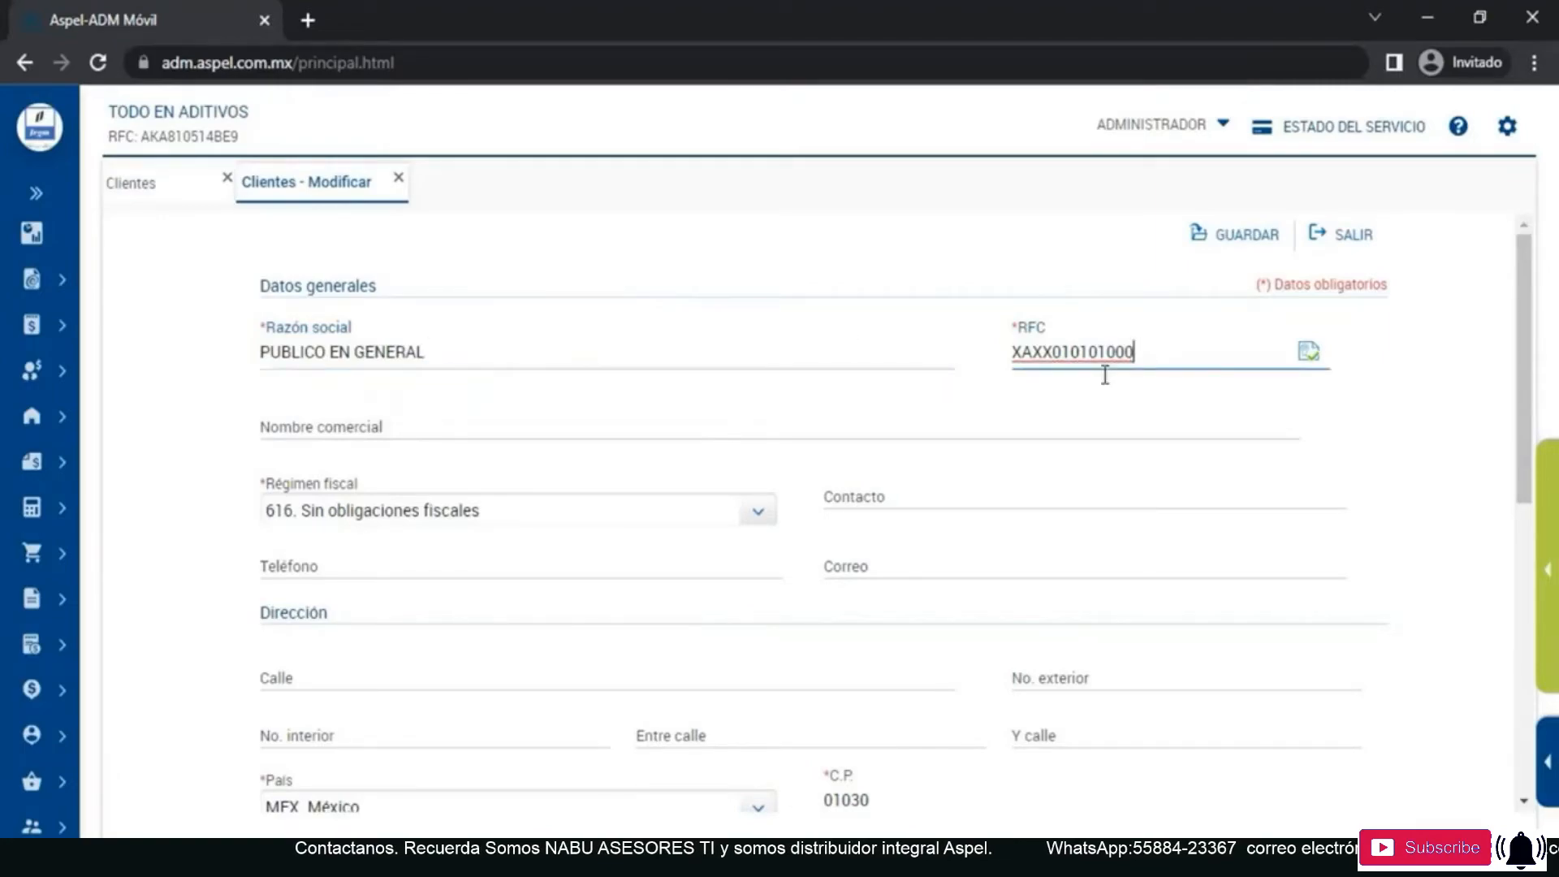
{"action": "scroll", "coordinate": [726, 431], "scroll_direction": "down", "scroll_amount": 1}
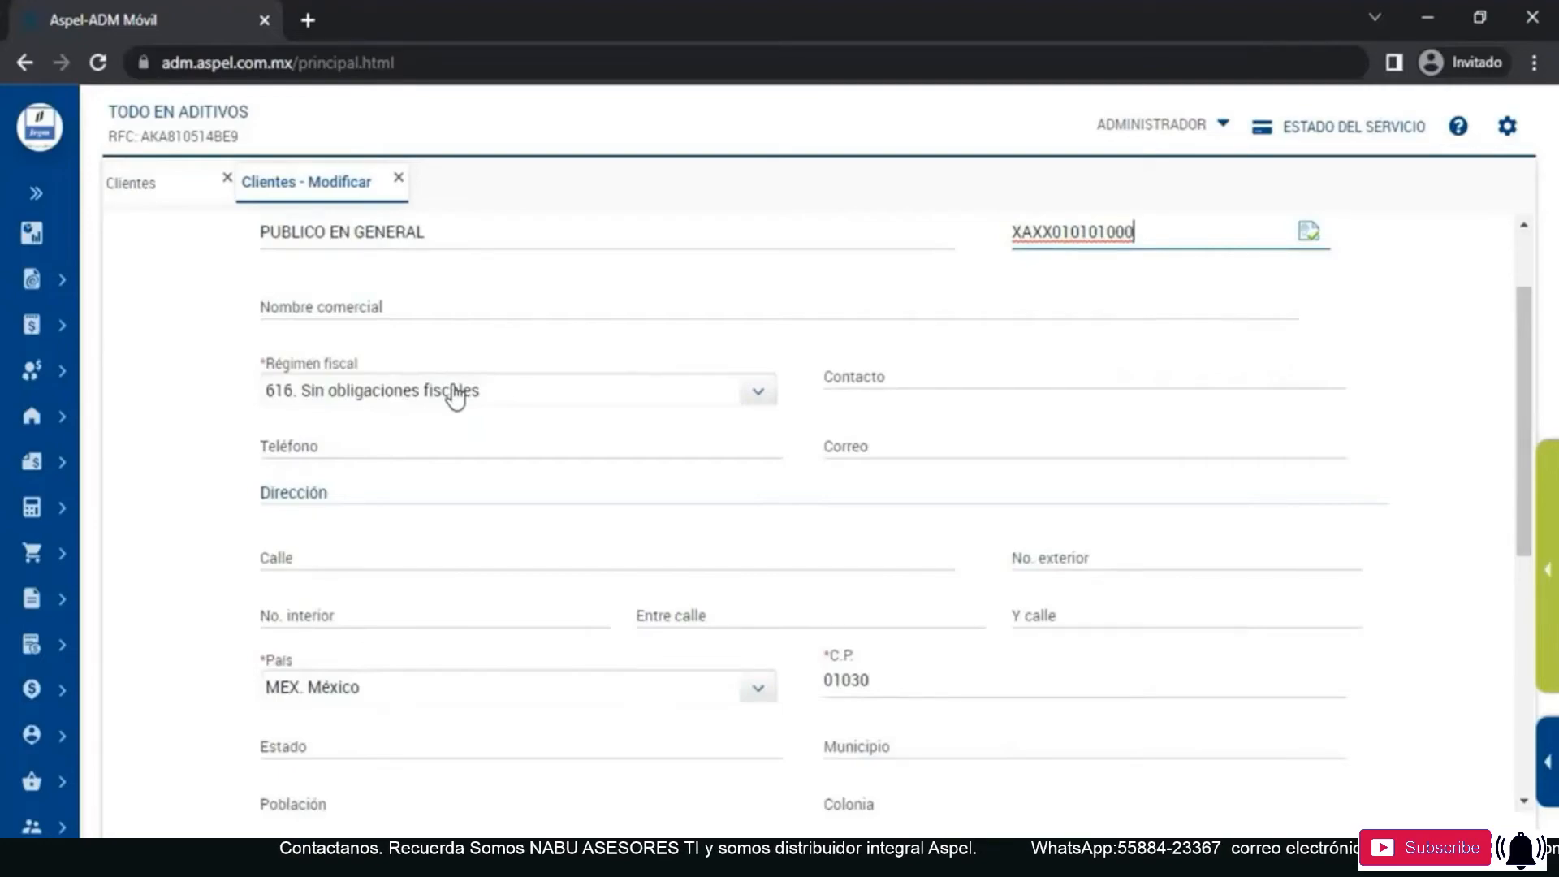
{"action": "scroll", "coordinate": [454, 396], "scroll_direction": "down", "scroll_amount": 1}
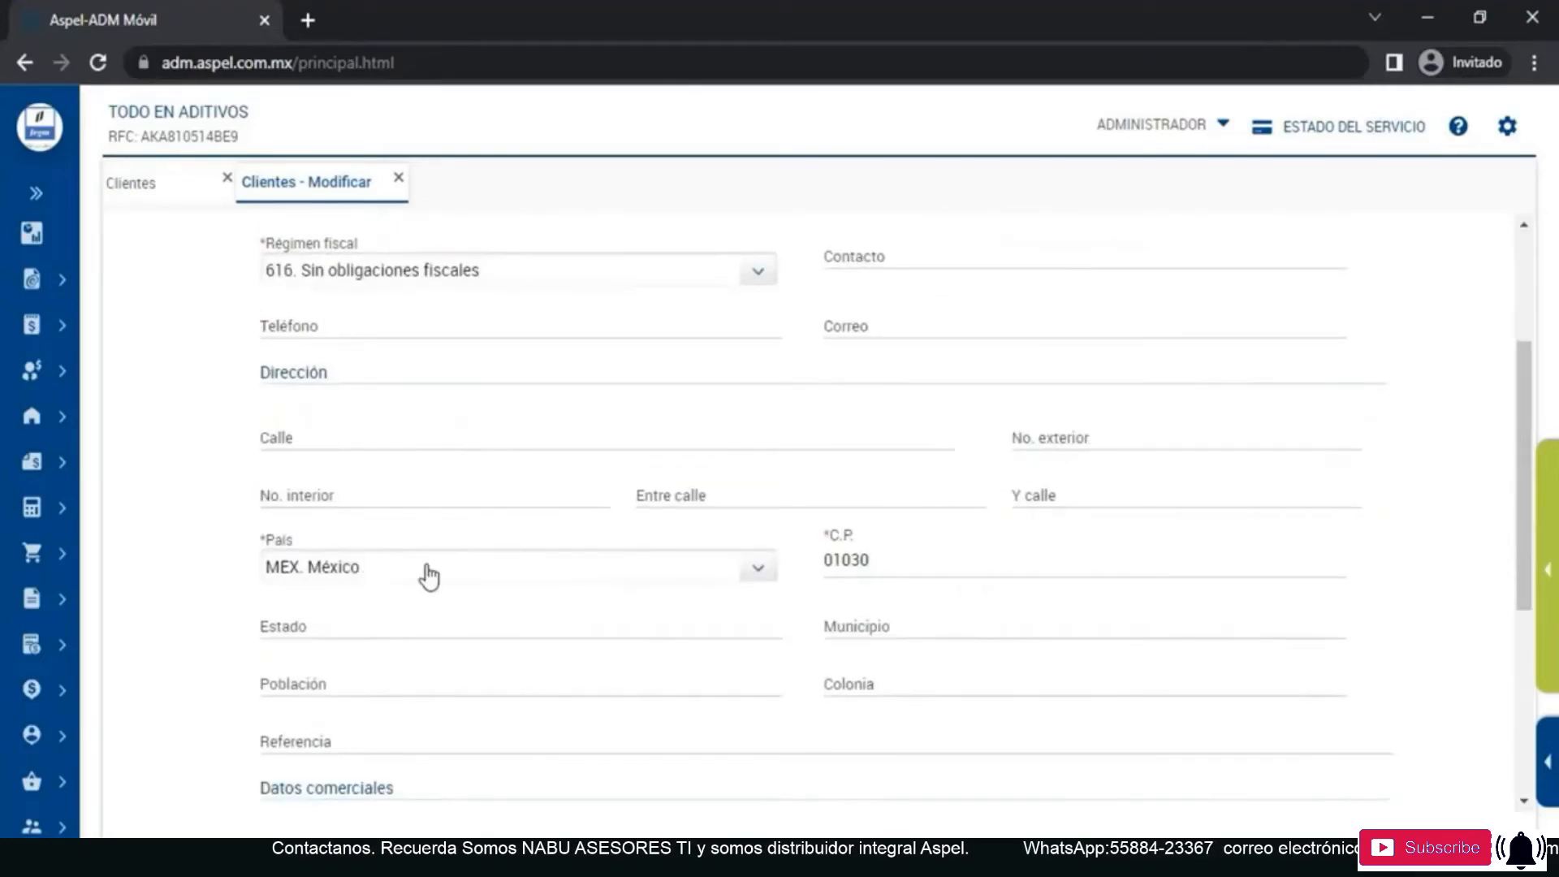
{"action": "scroll", "coordinate": [911, 564], "scroll_direction": "down", "scroll_amount": 2}
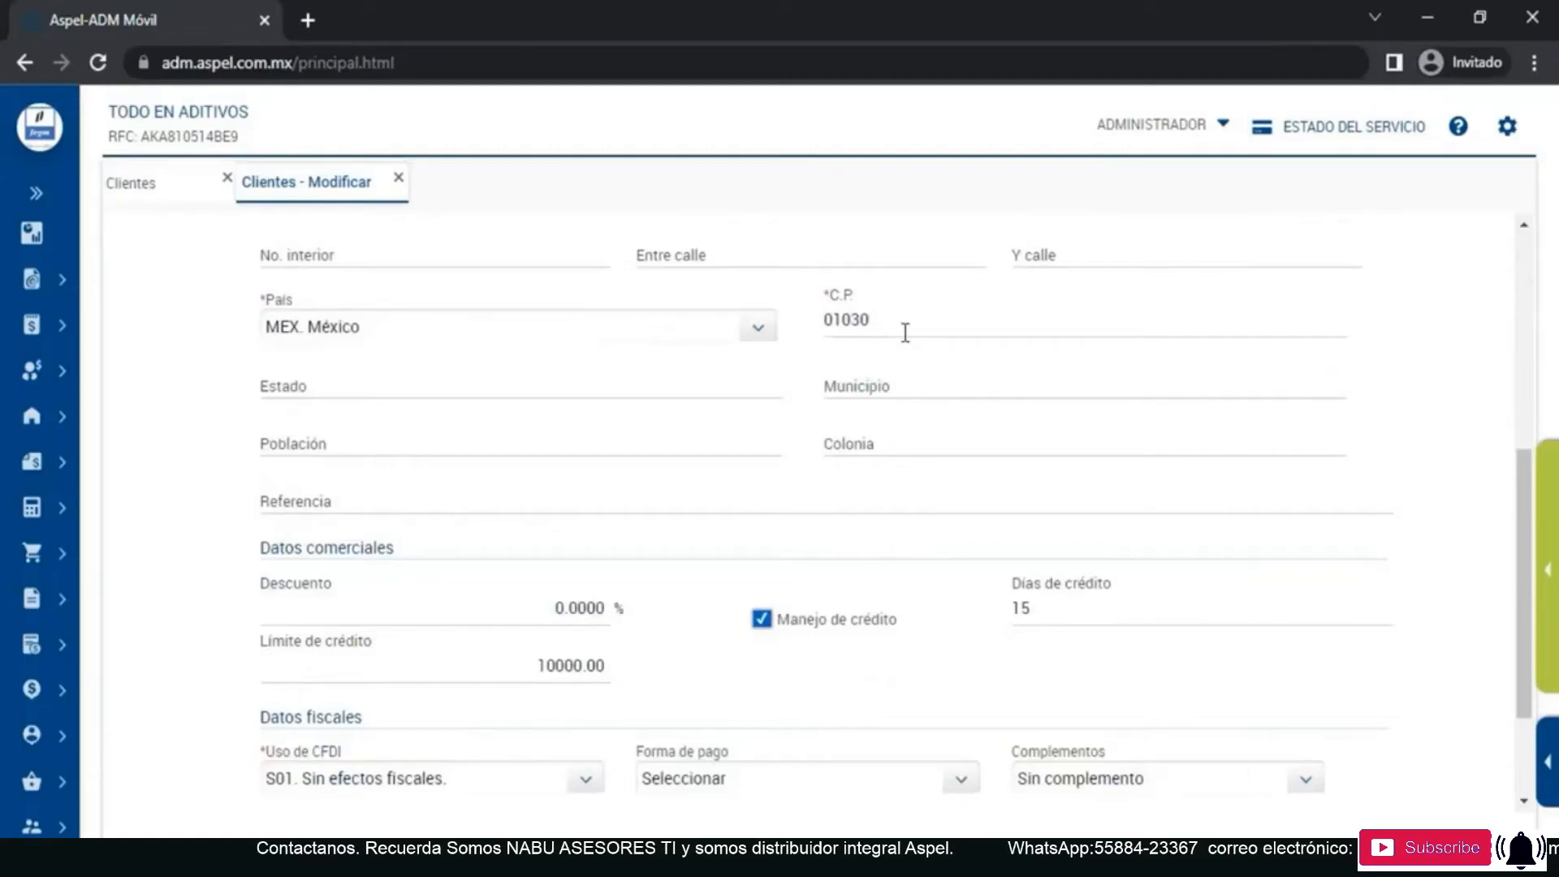
{"action": "scroll", "coordinate": [885, 414], "scroll_direction": "down", "scroll_amount": 1}
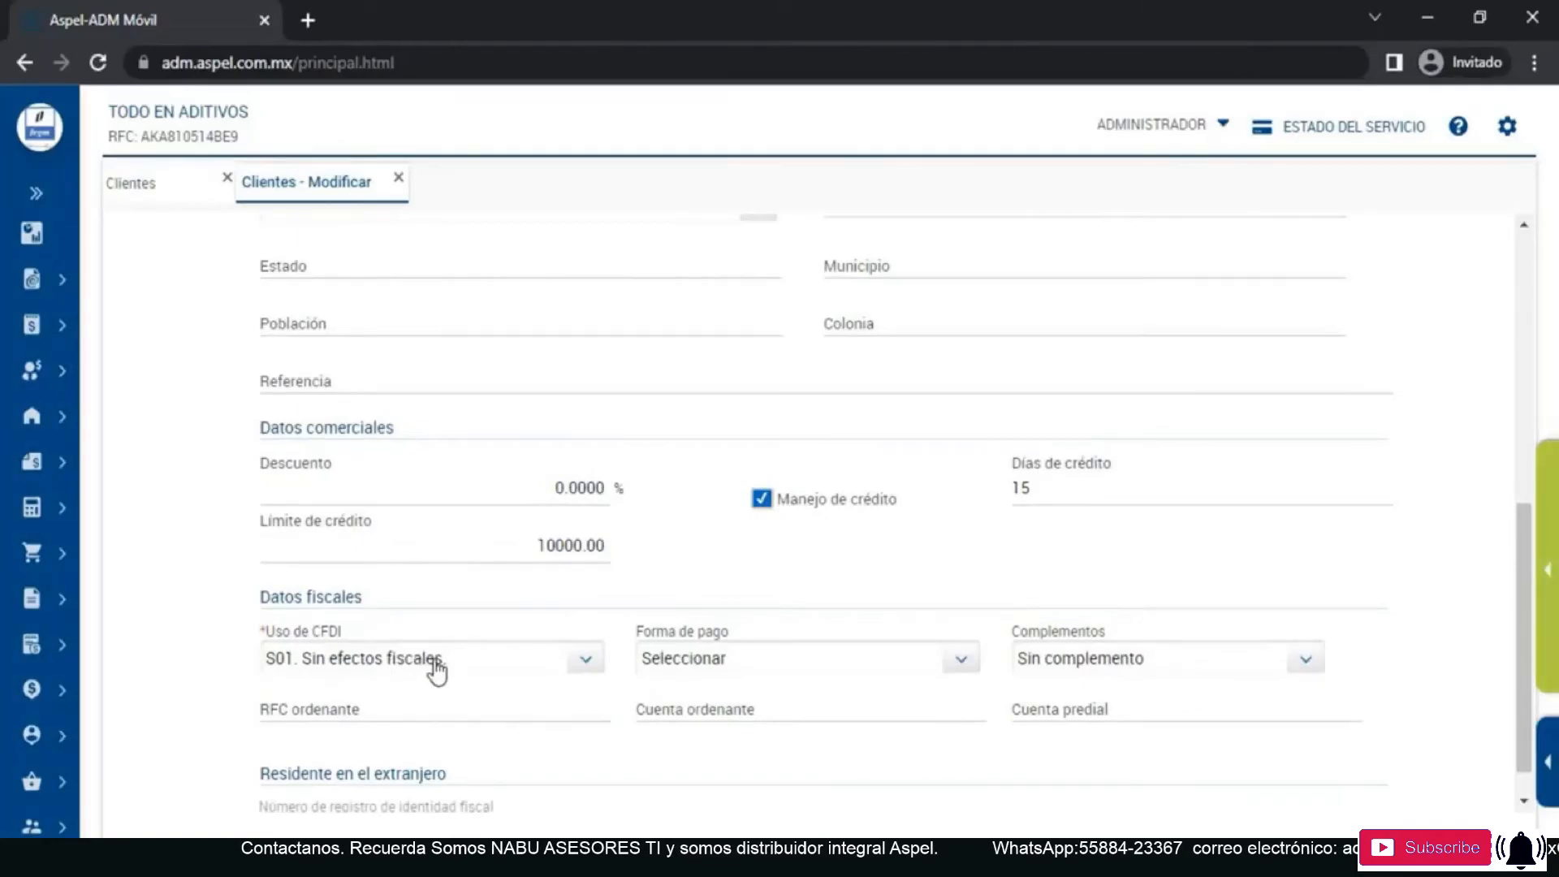
{"action": "scroll", "coordinate": [436, 671], "scroll_direction": "down", "scroll_amount": 1}
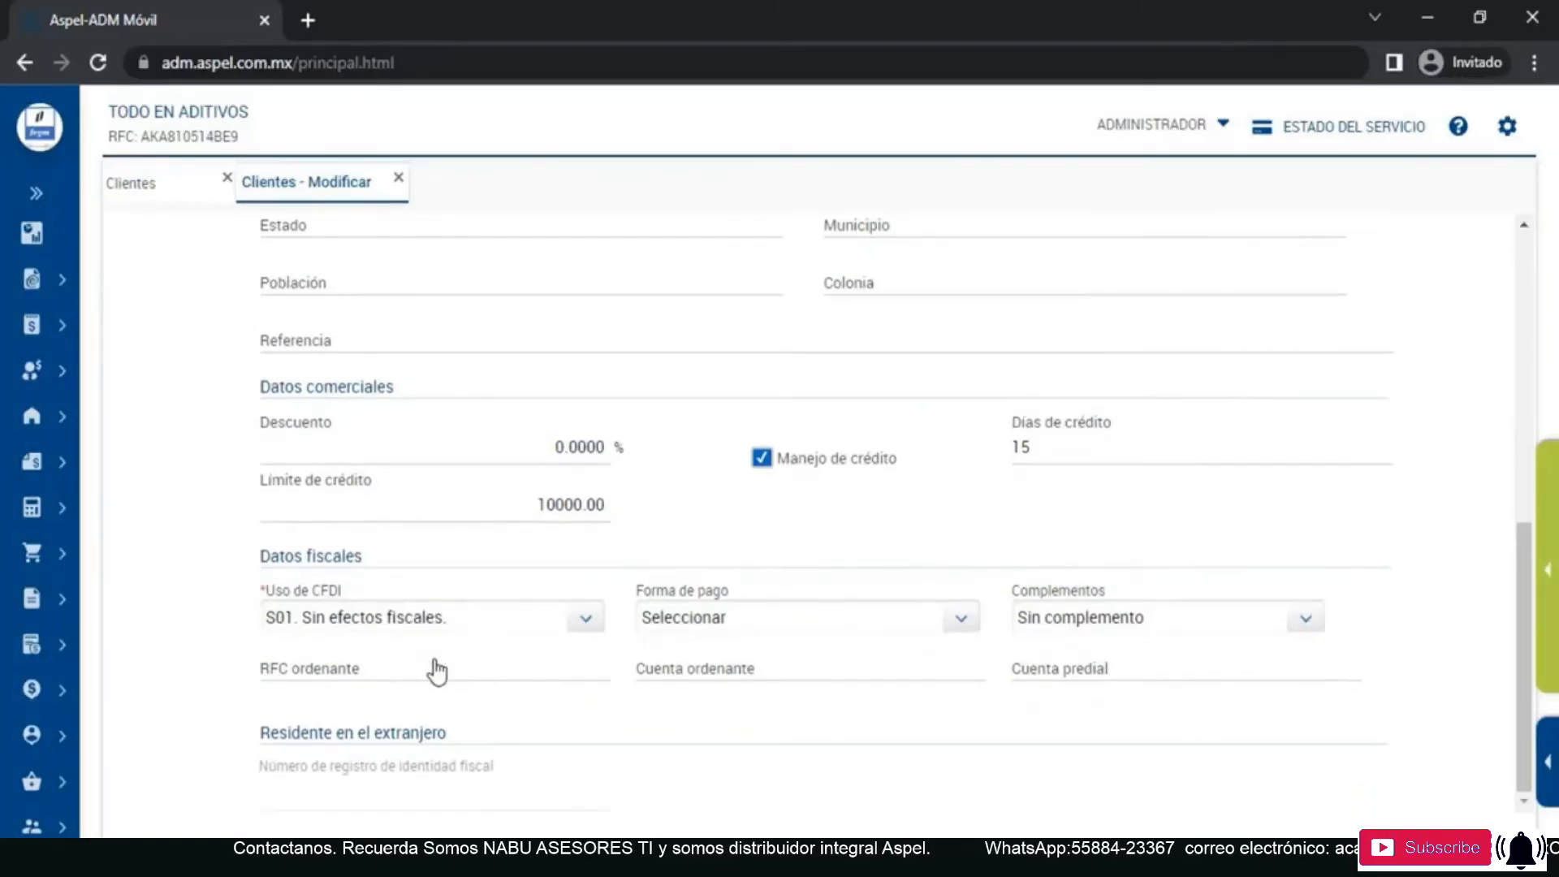
{"action": "scroll", "coordinate": [626, 656], "scroll_direction": "up", "scroll_amount": 10}
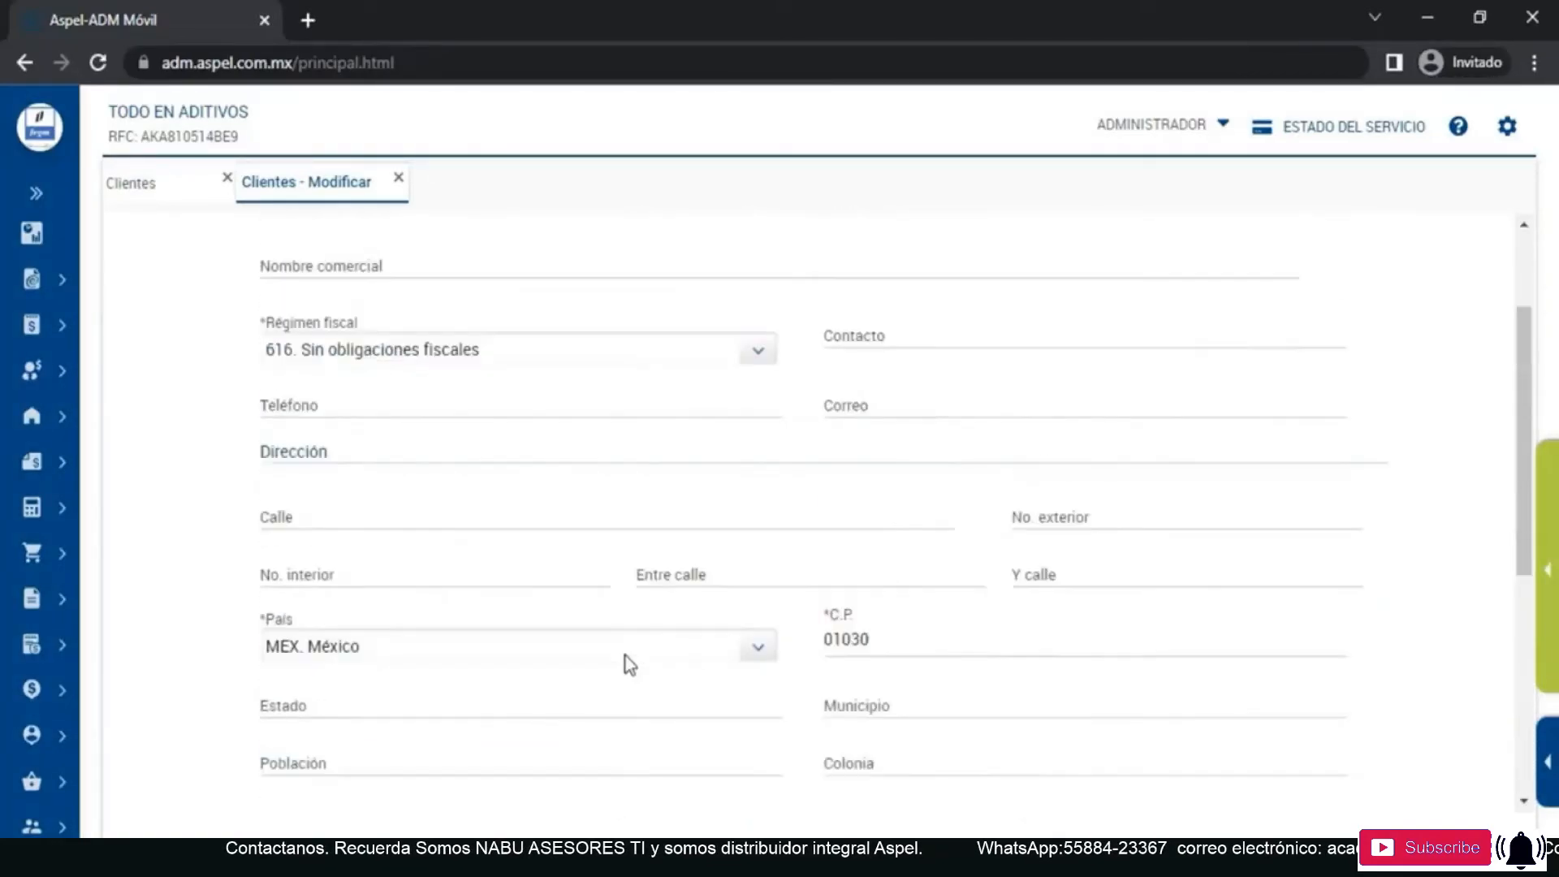
{"action": "left_click", "coordinate": [1248, 237]}
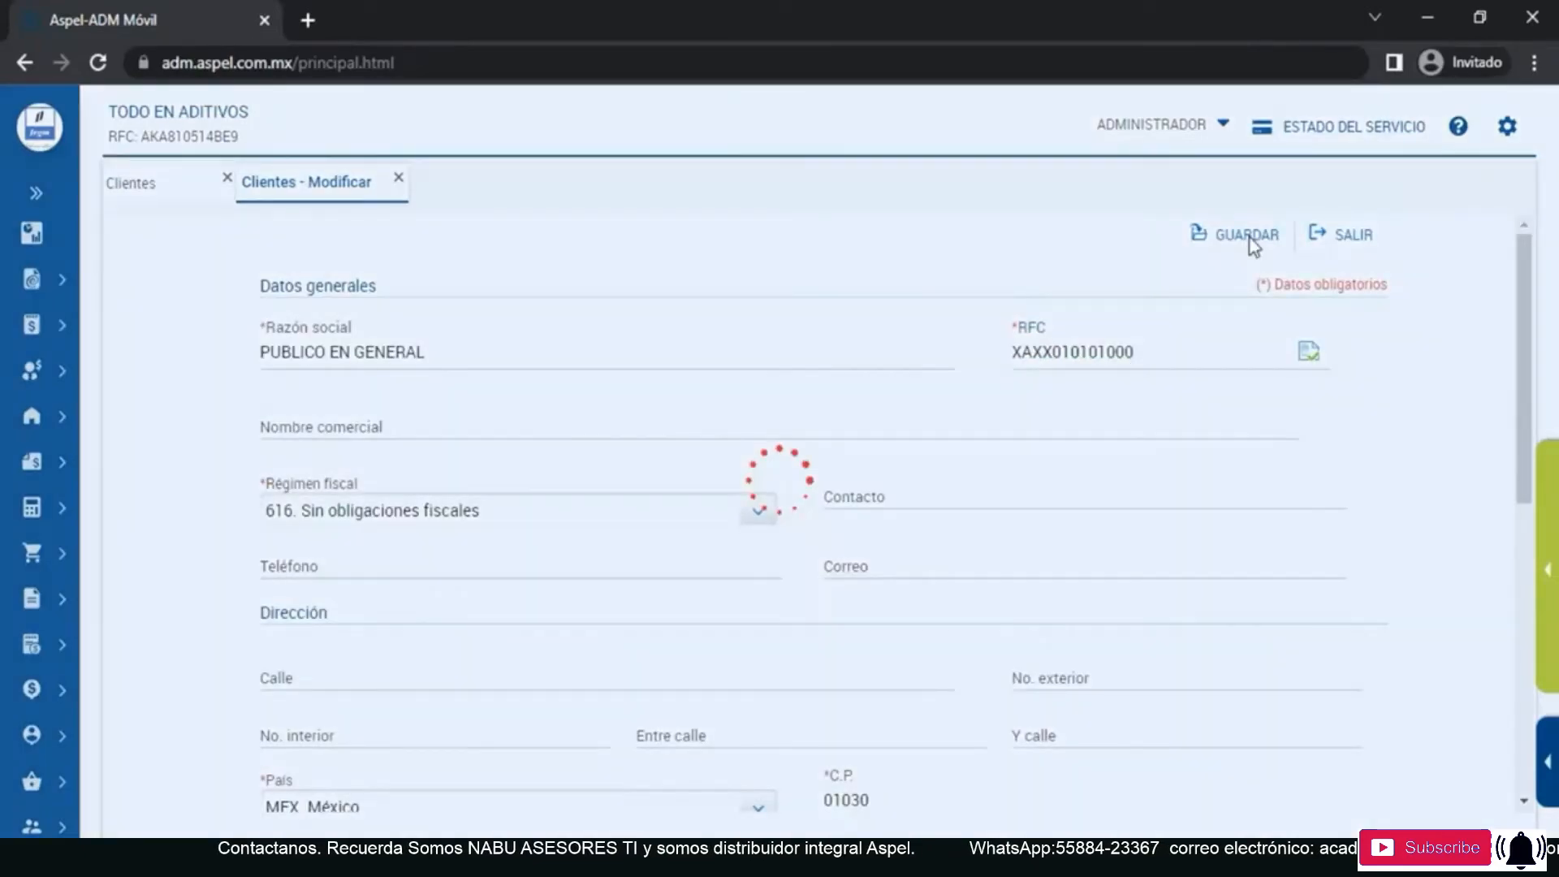
{"action": "left_click", "coordinate": [780, 550]}
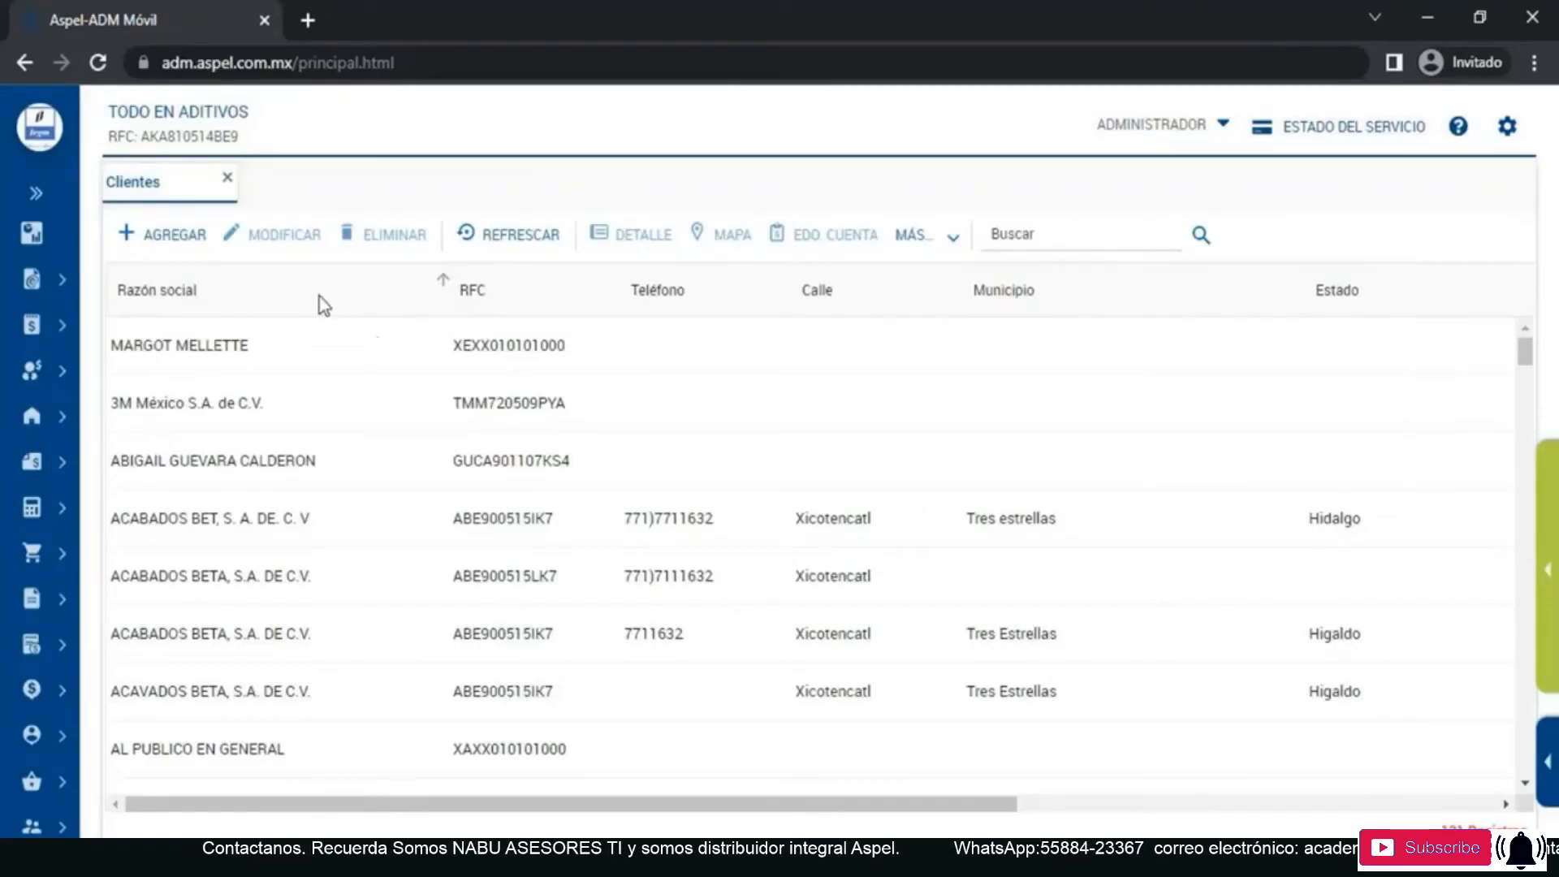
- Close the client list and examine the advanced document and tax settings in the company configuration
{"action": "left_click", "coordinate": [227, 179]}
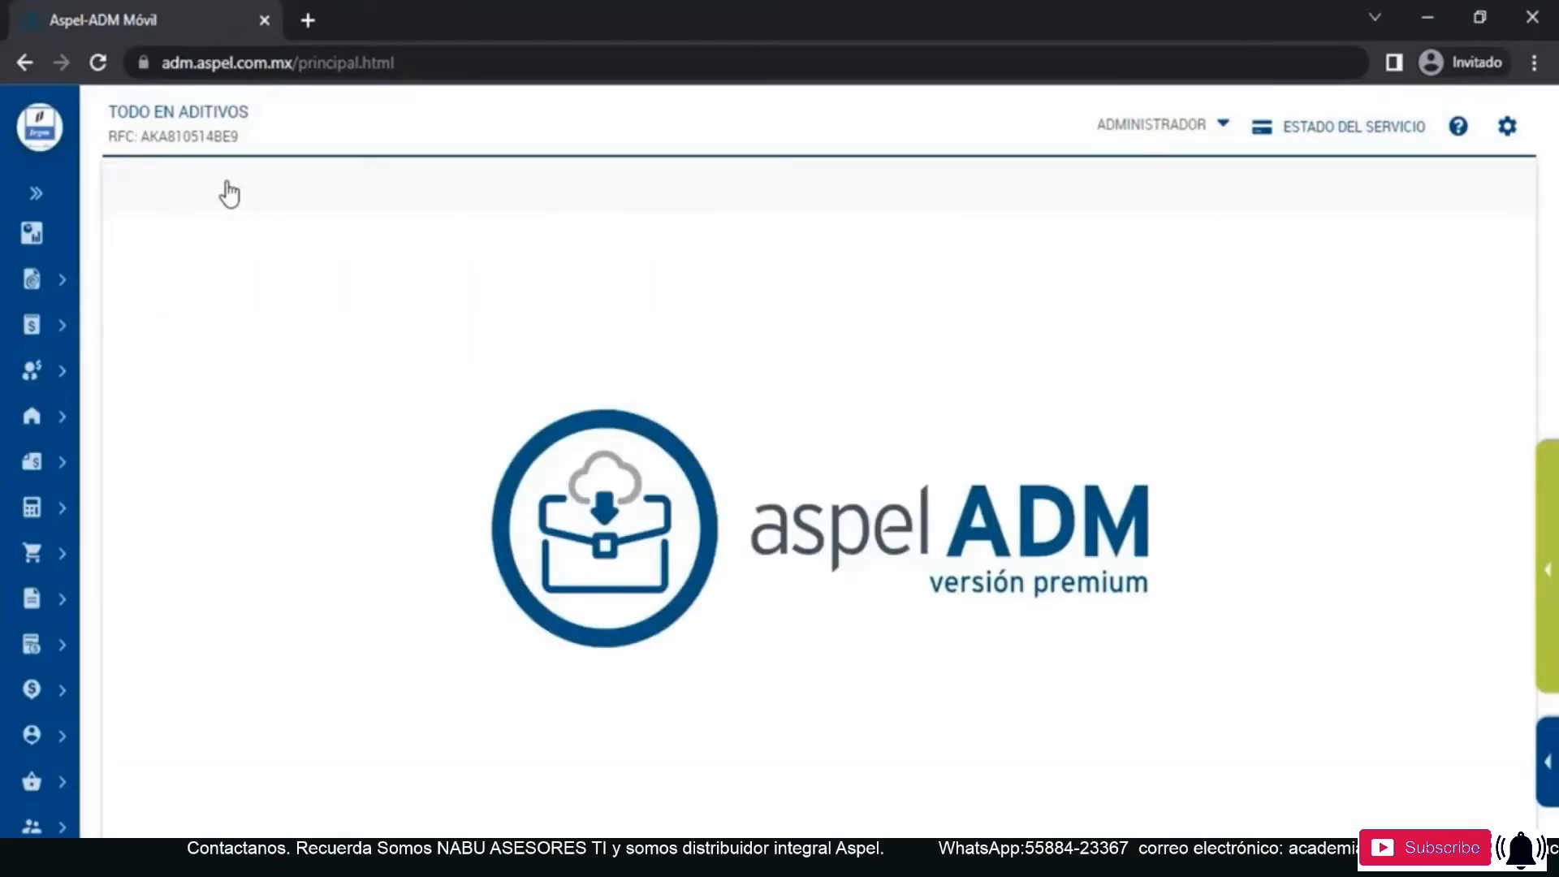
{"action": "left_click", "coordinate": [1509, 129]}
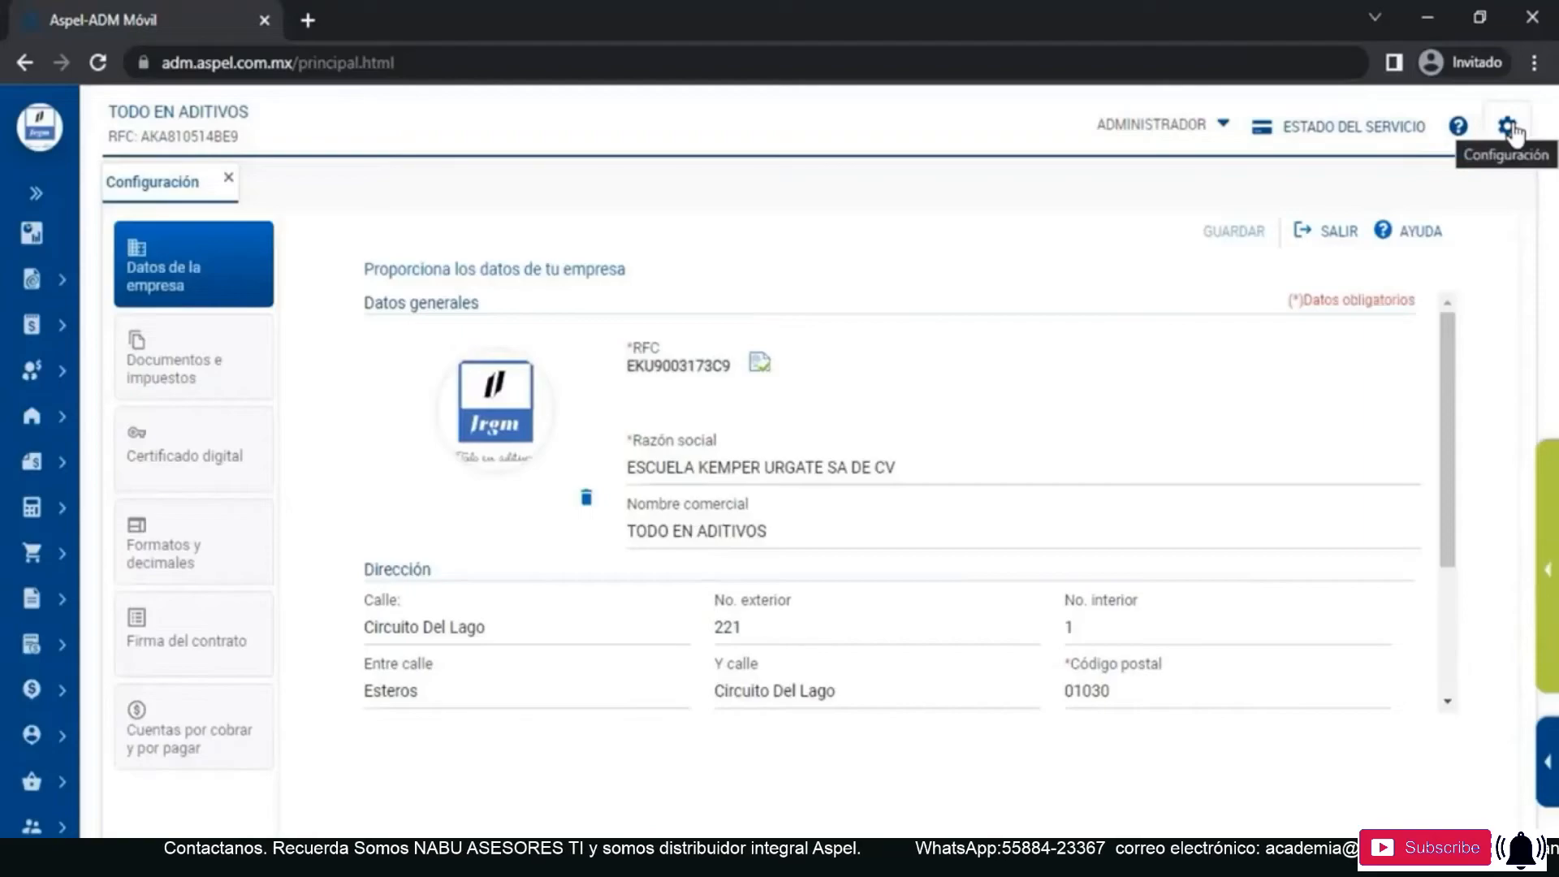
{"action": "left_click", "coordinate": [234, 392]}
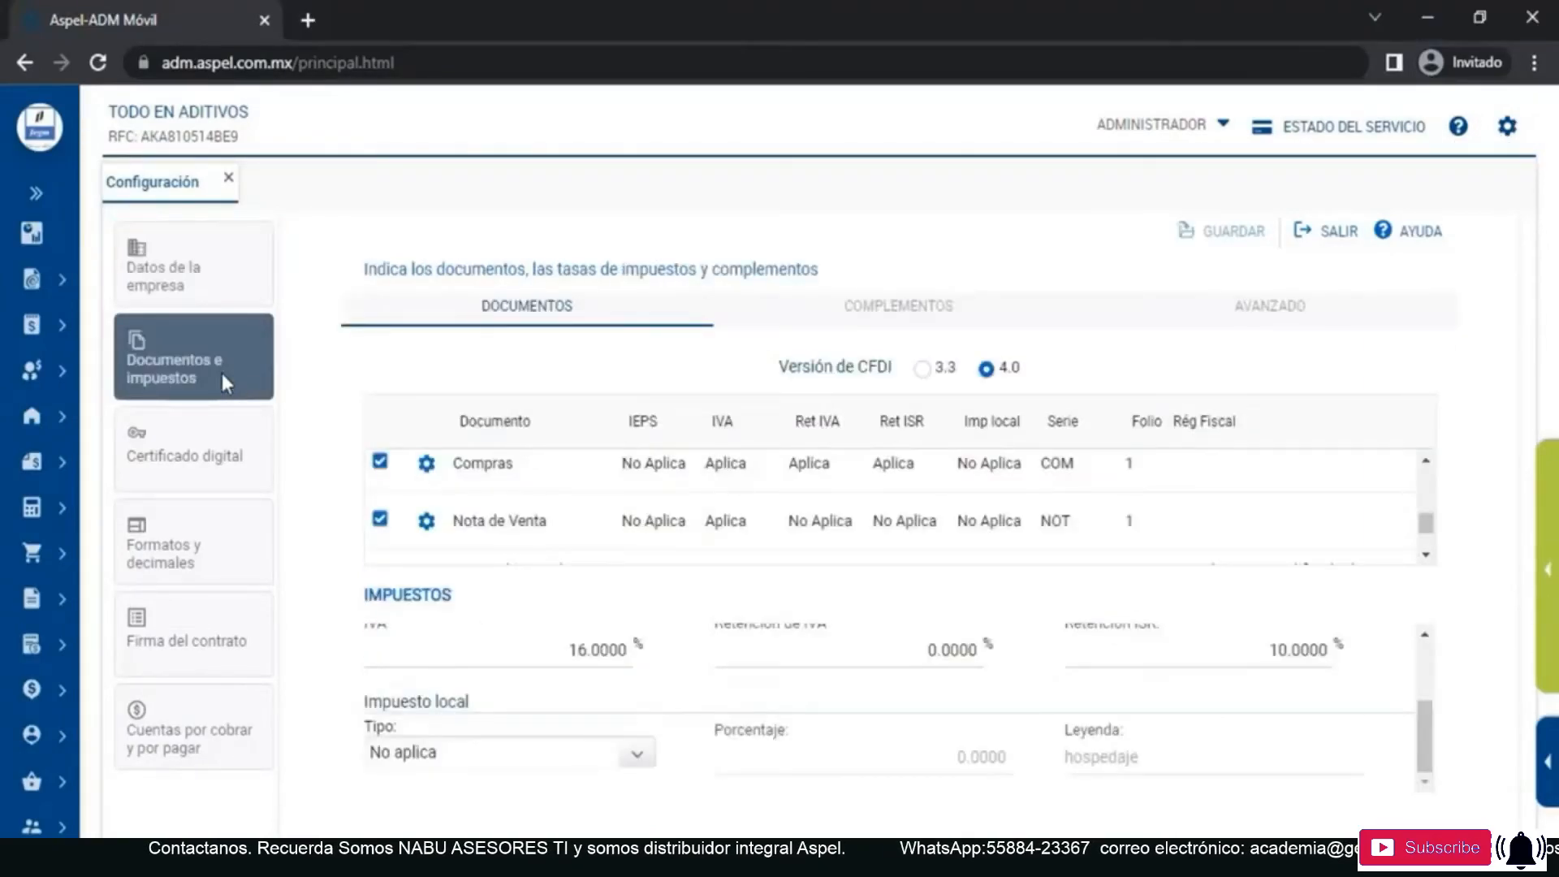
{"action": "left_click", "coordinate": [1281, 324]}
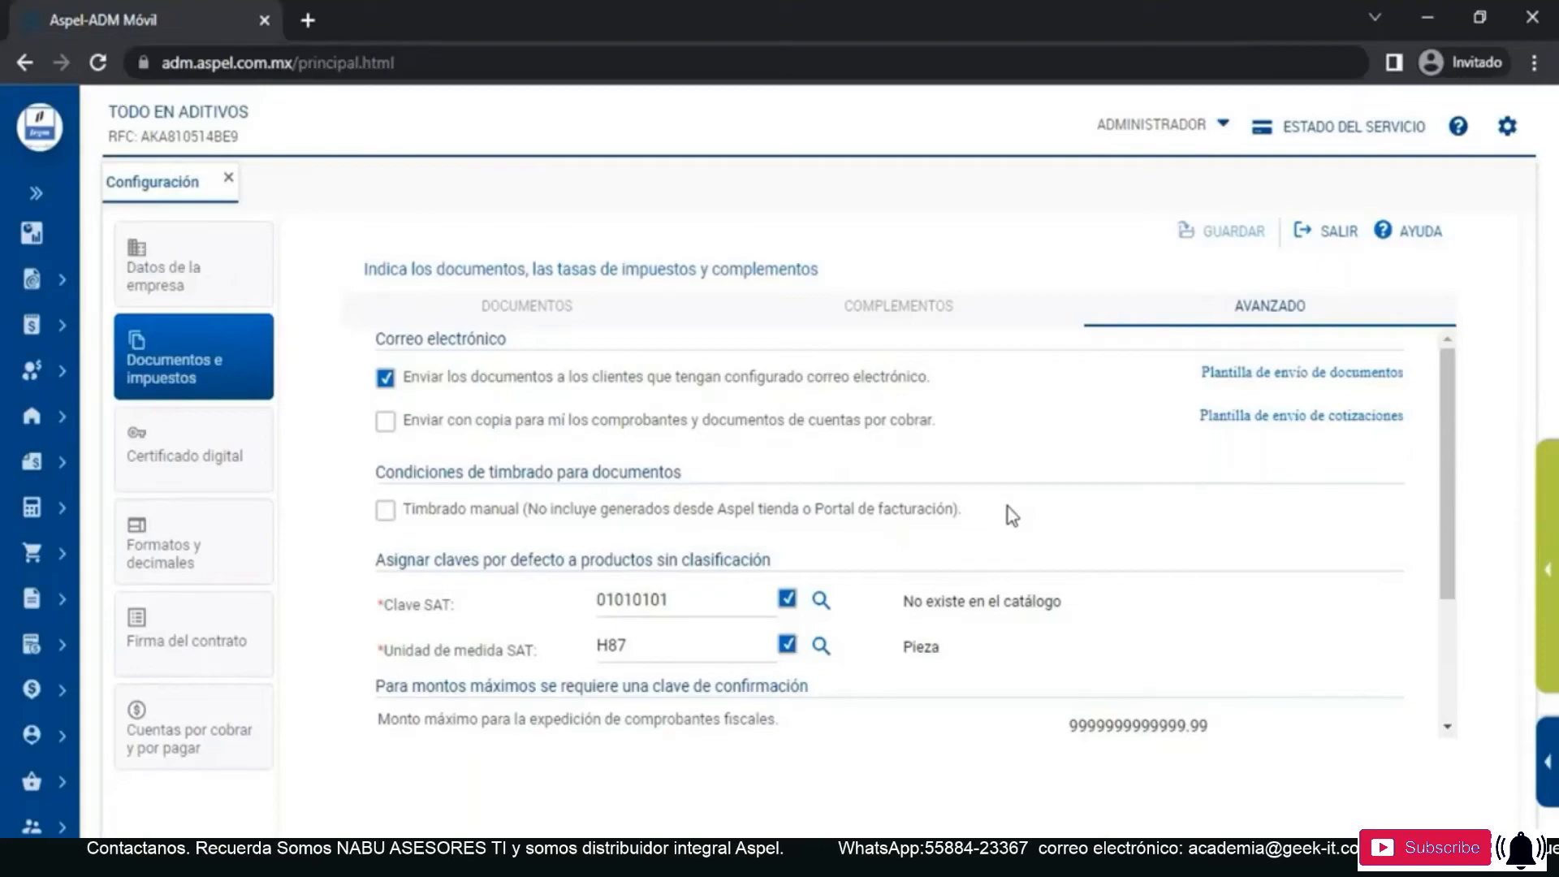
{"action": "scroll", "coordinate": [1007, 507], "scroll_direction": "down", "scroll_amount": 1}
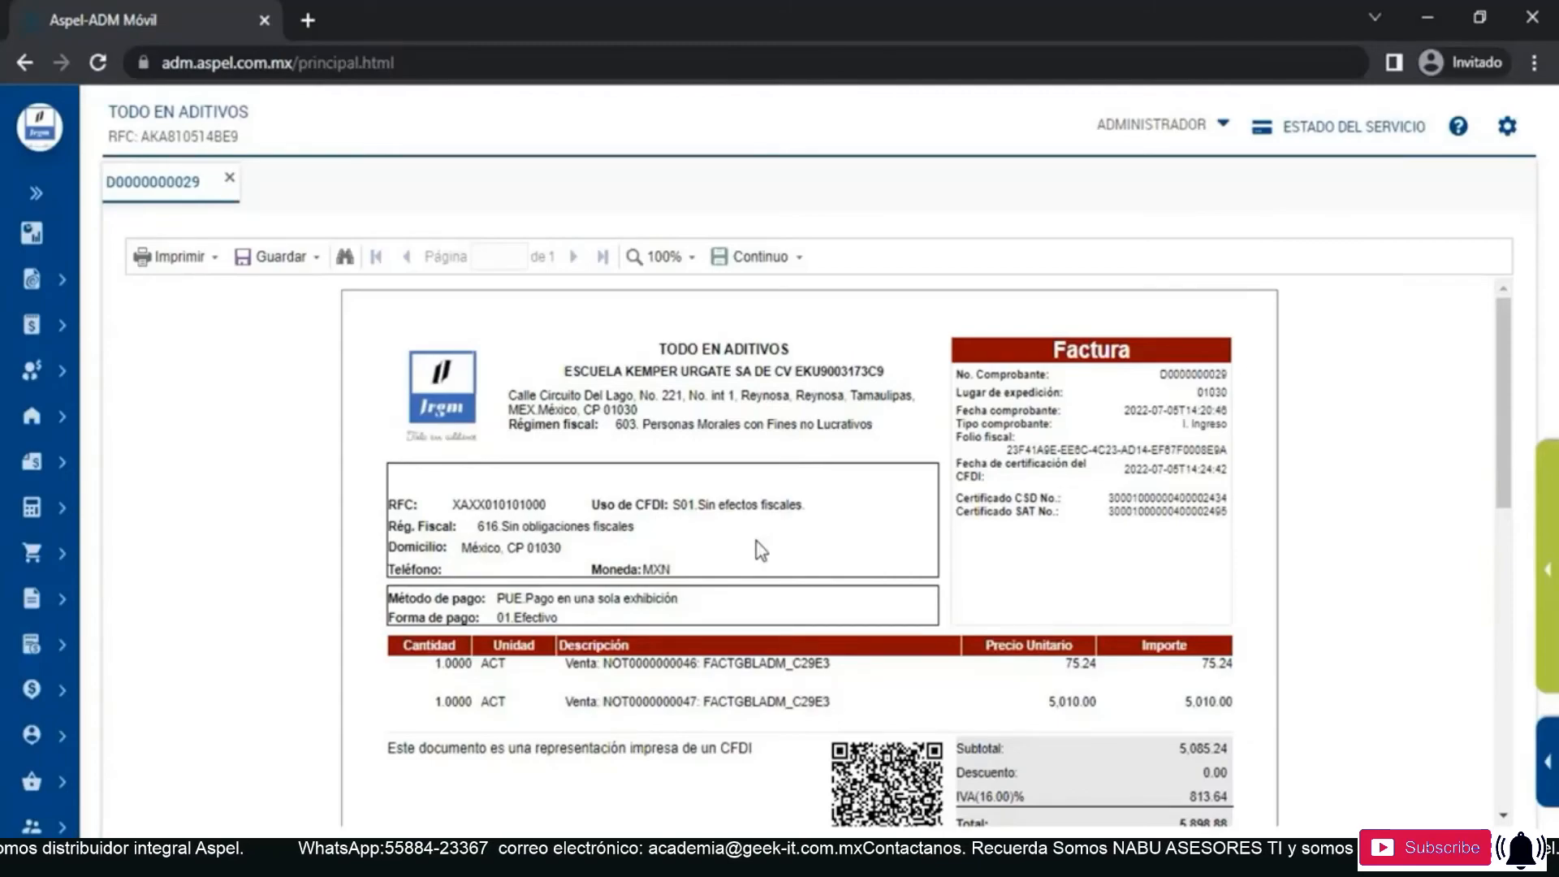
- Close the invoice preview, sort the invoices by issue date, and highlight the Receptor data in the downloaded global invoice's XML
{"action": "left_click", "coordinate": [230, 178]}
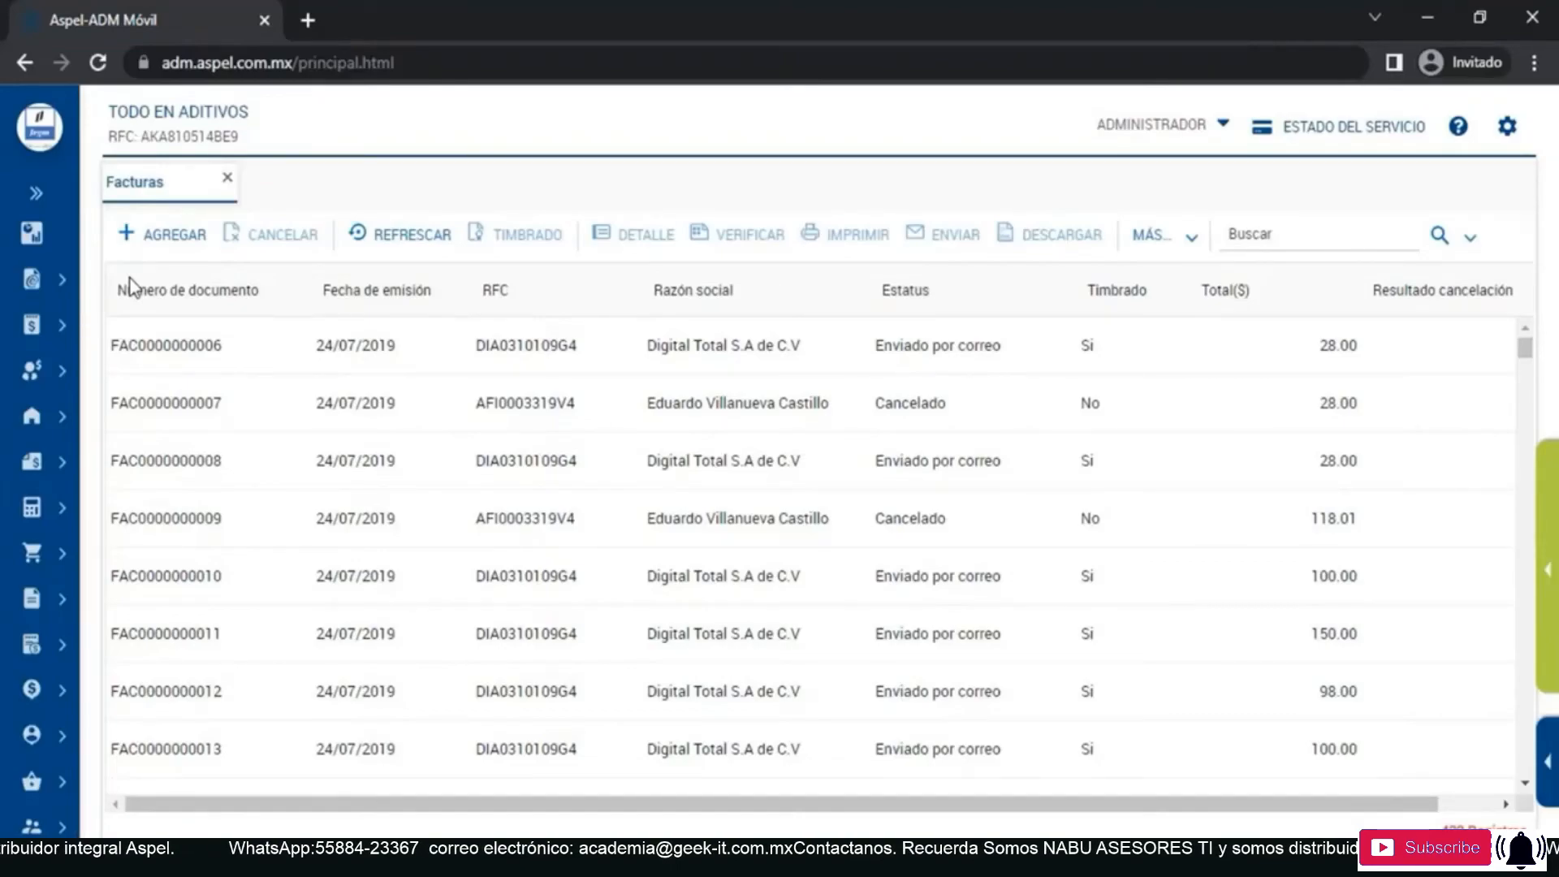
{"action": "left_click", "coordinate": [399, 294]}
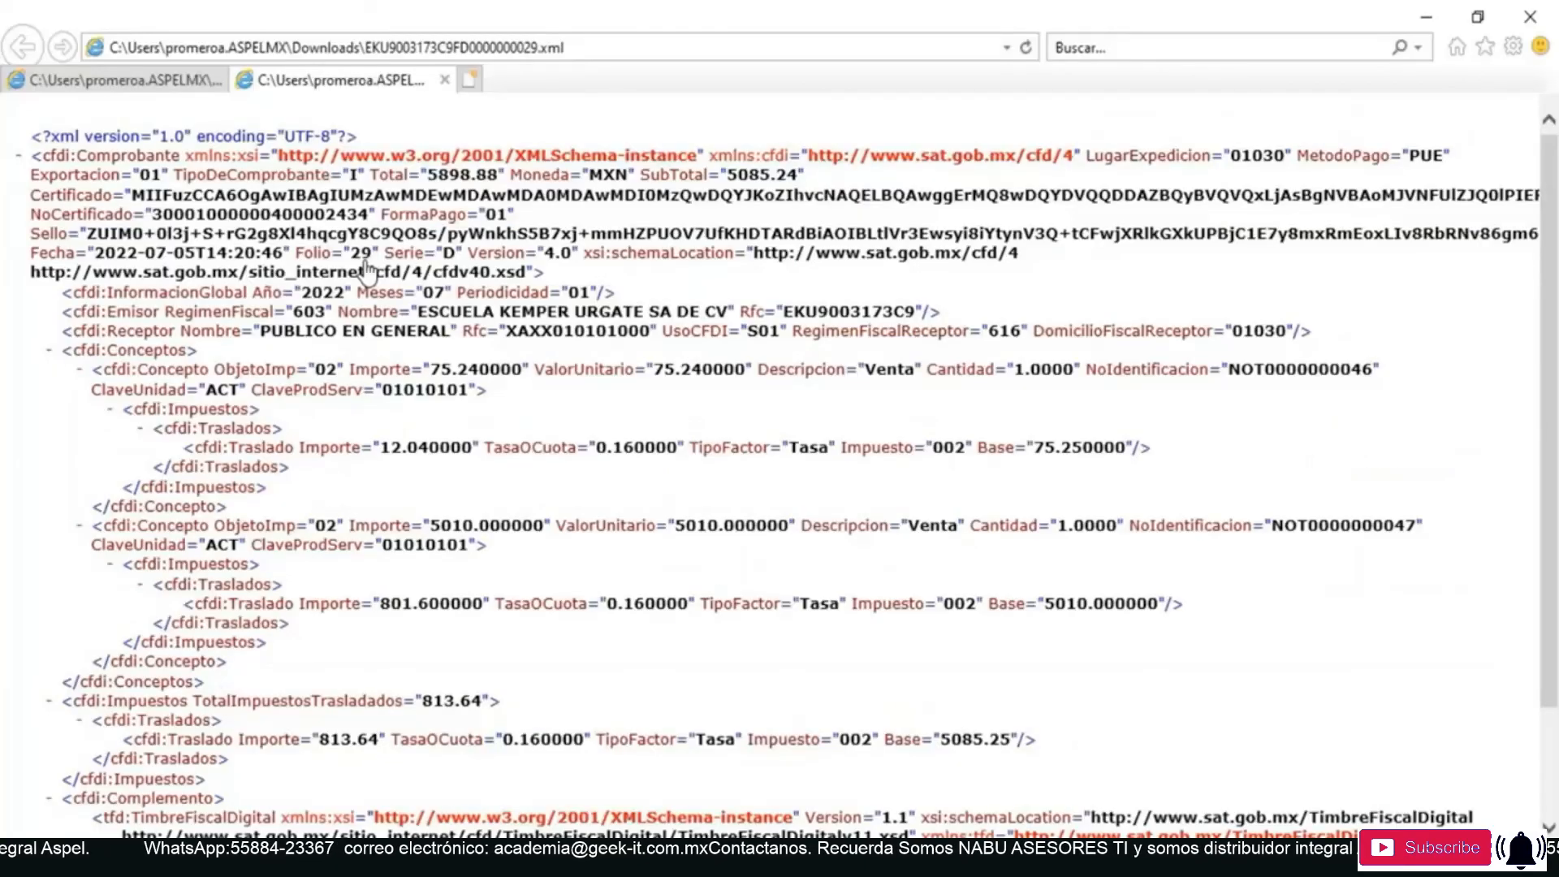
{"action": "left_click_drag", "start_coordinate": [108, 331], "coordinate": [1287, 329]}
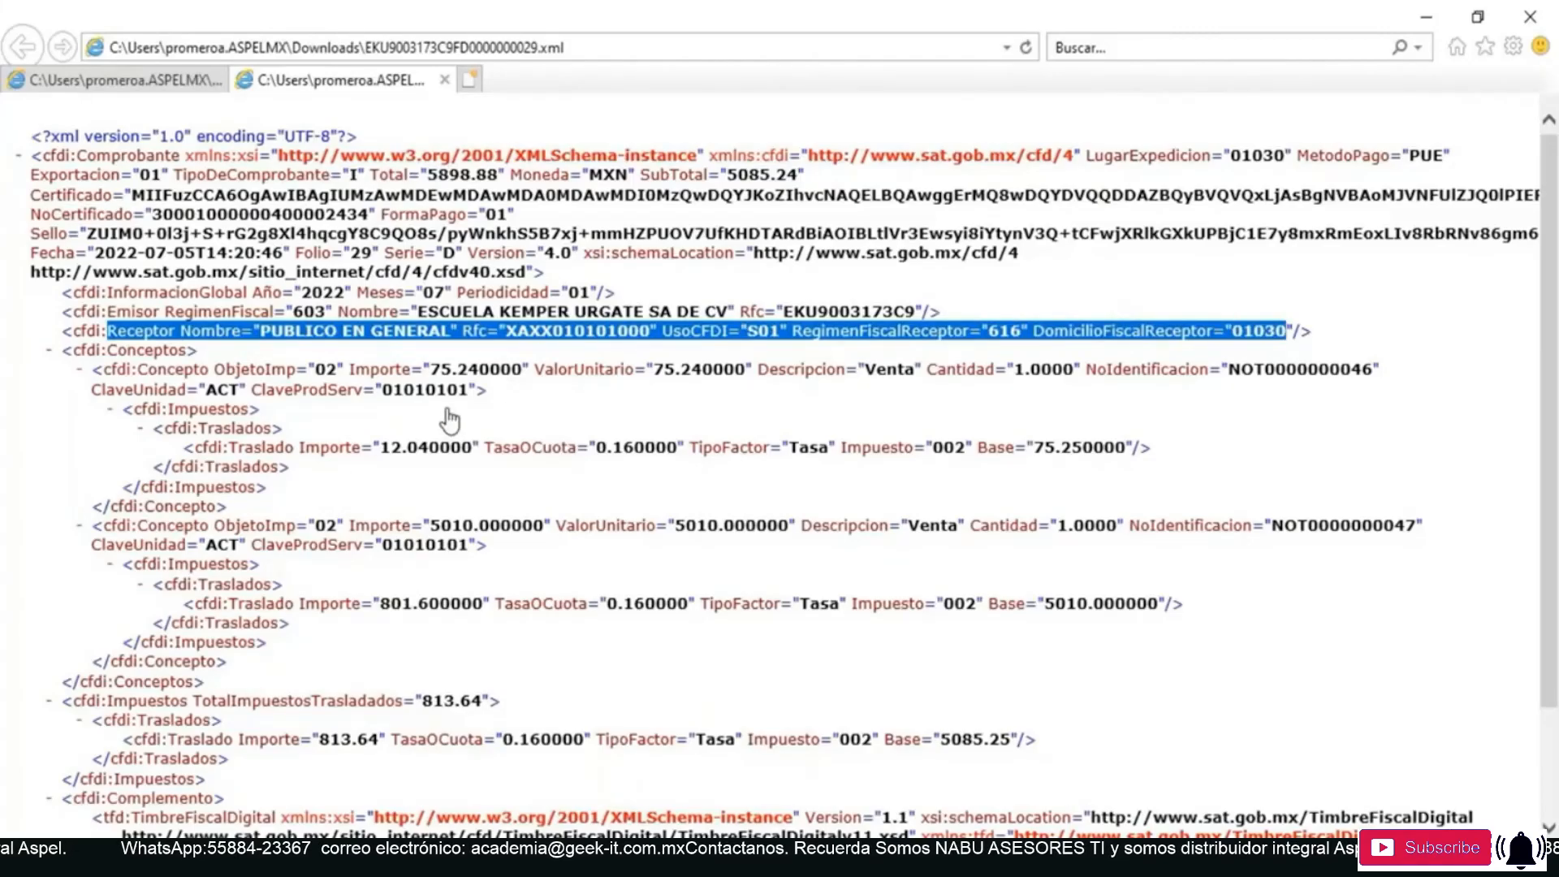
- Examine the concepts, transferred taxes and digital tax stamp sections in the global invoice's XML
{"action": "scroll", "coordinate": [449, 420], "scroll_direction": "down", "scroll_amount": 3}
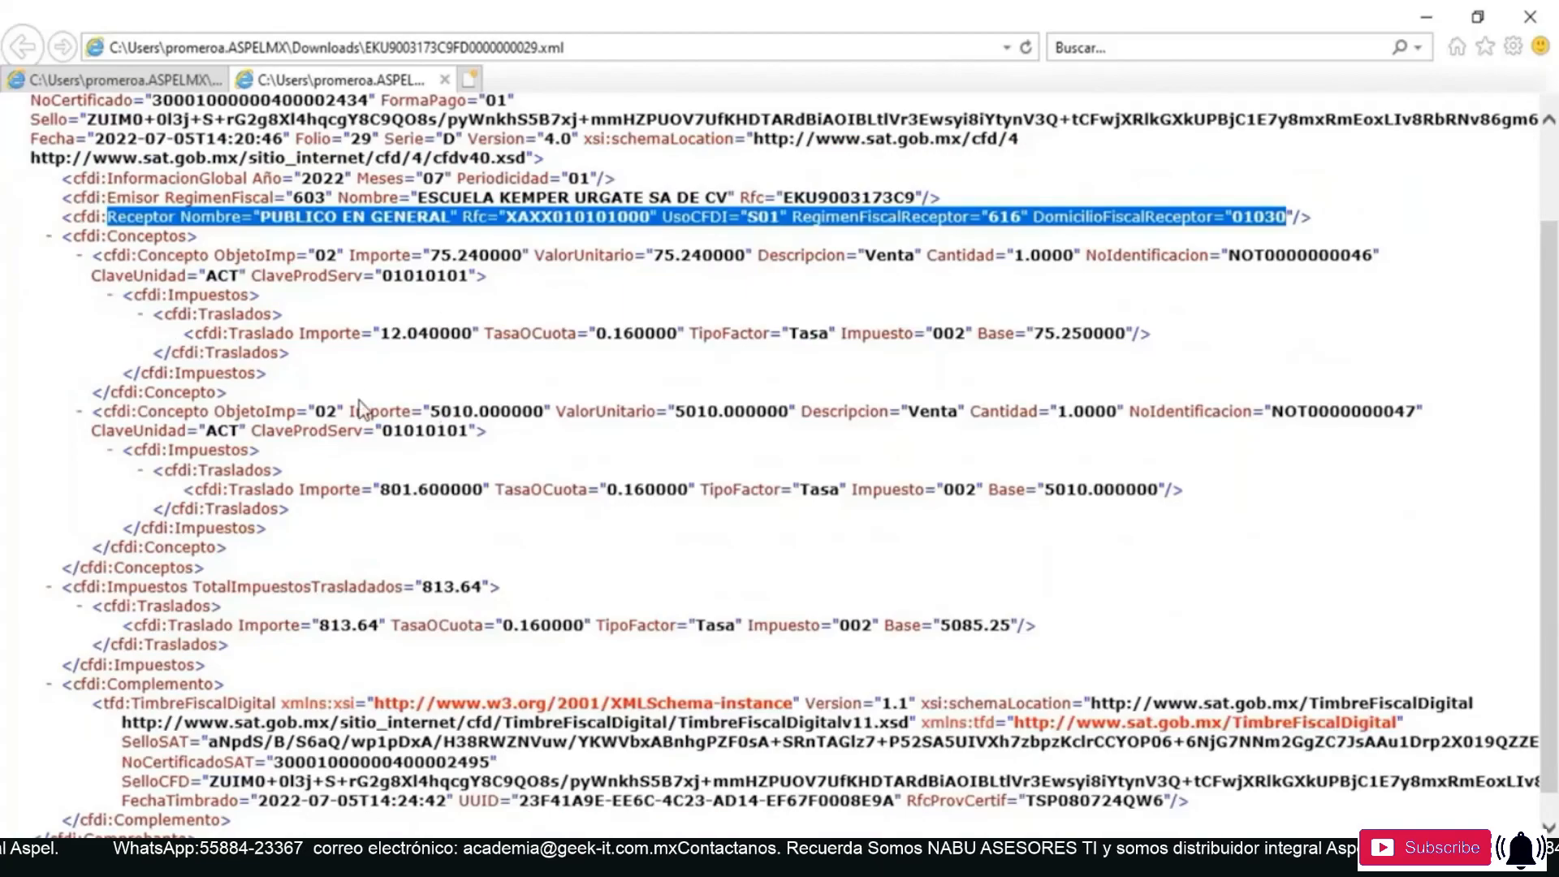
{"action": "scroll", "coordinate": [360, 422], "scroll_direction": "down", "scroll_amount": 1}
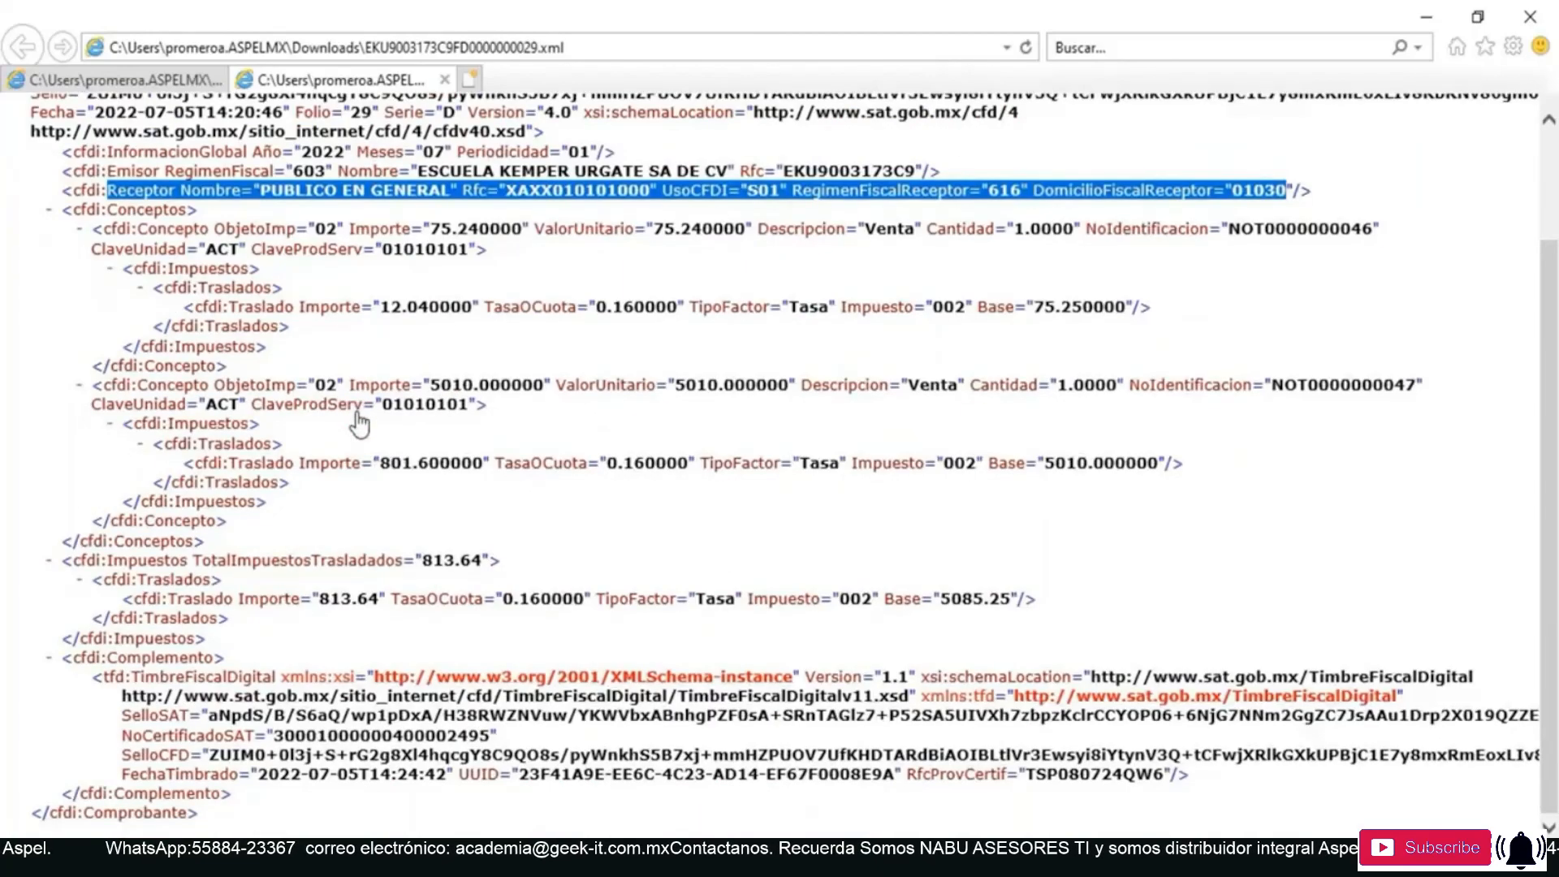
{"action": "scroll", "coordinate": [349, 637], "scroll_direction": "up", "scroll_amount": 4}
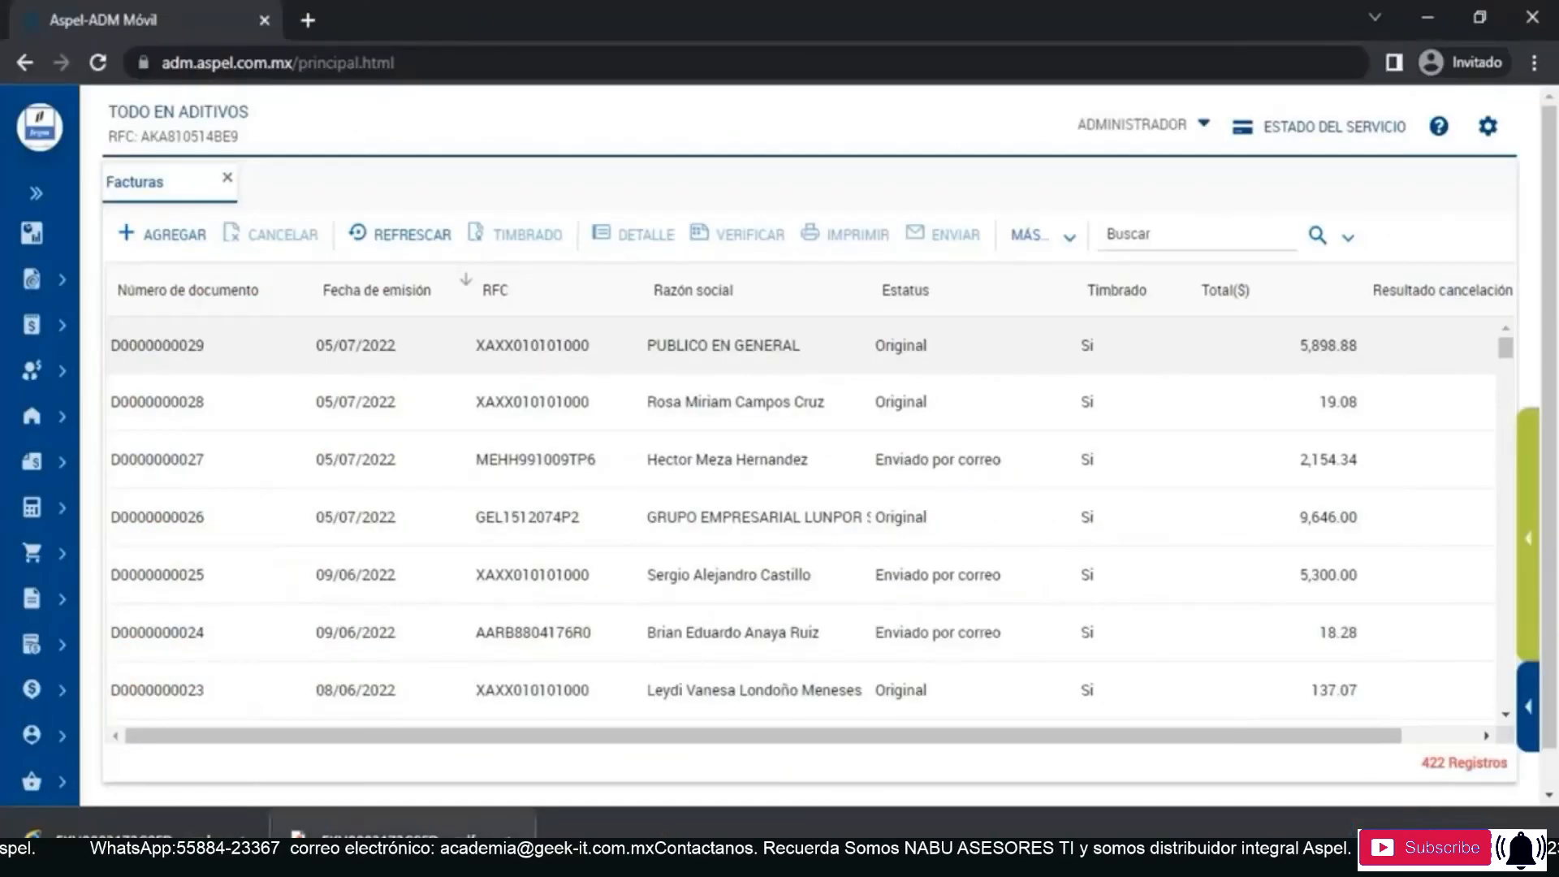
- Open the downloaded PDF of the global invoice and review its receiver data, sale lines, totals and digital seals
{"action": "left_click", "coordinate": [390, 838]}
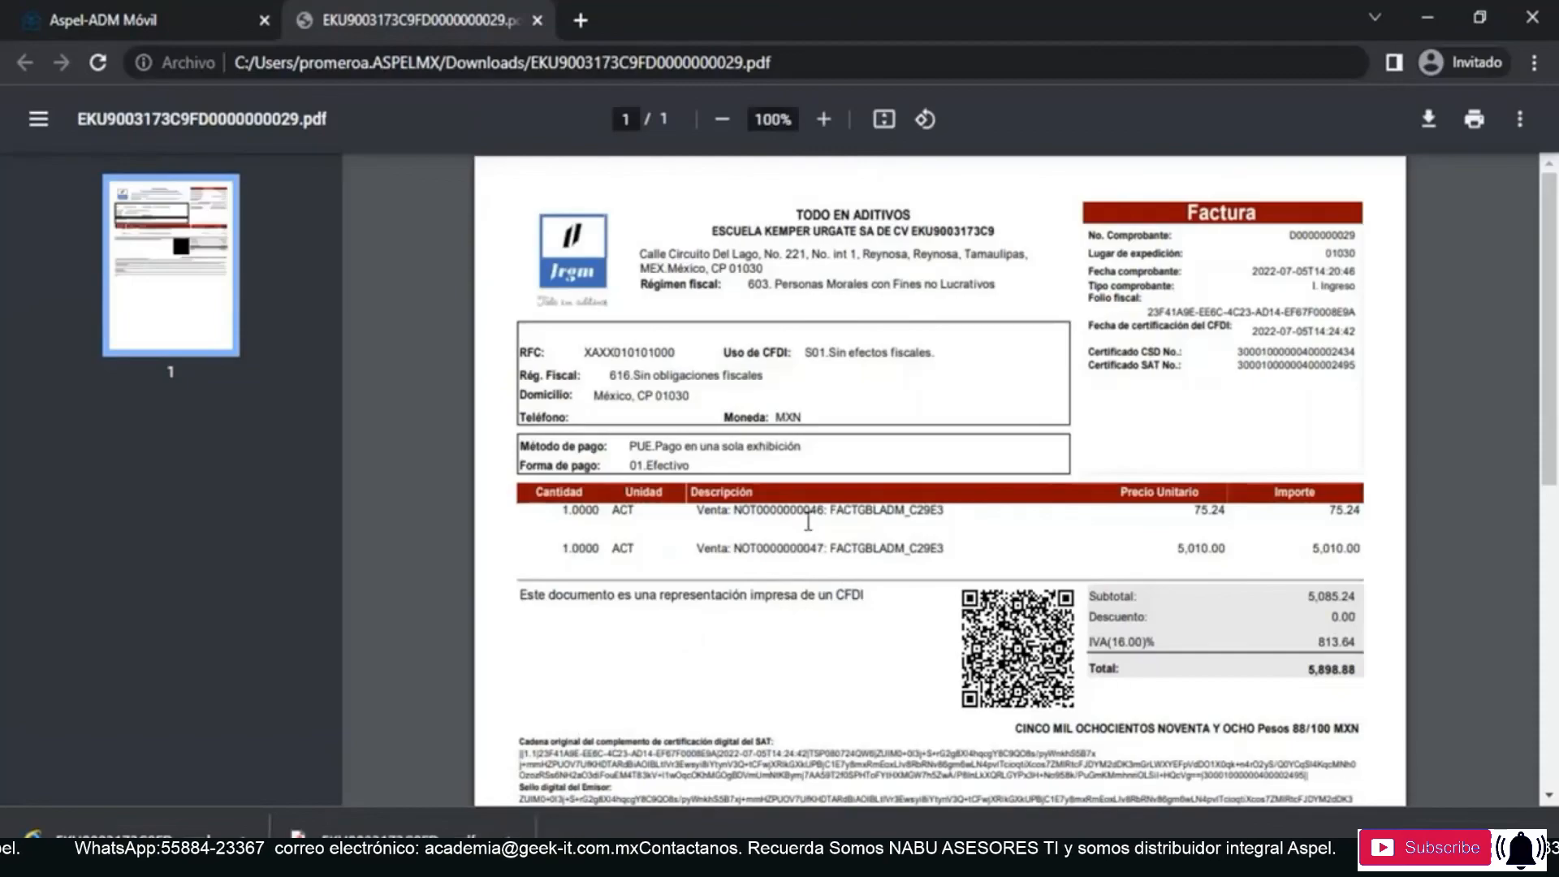
{"action": "scroll", "coordinate": [960, 436], "scroll_direction": "up", "scroll_amount": 2, "text": "ctrl"}
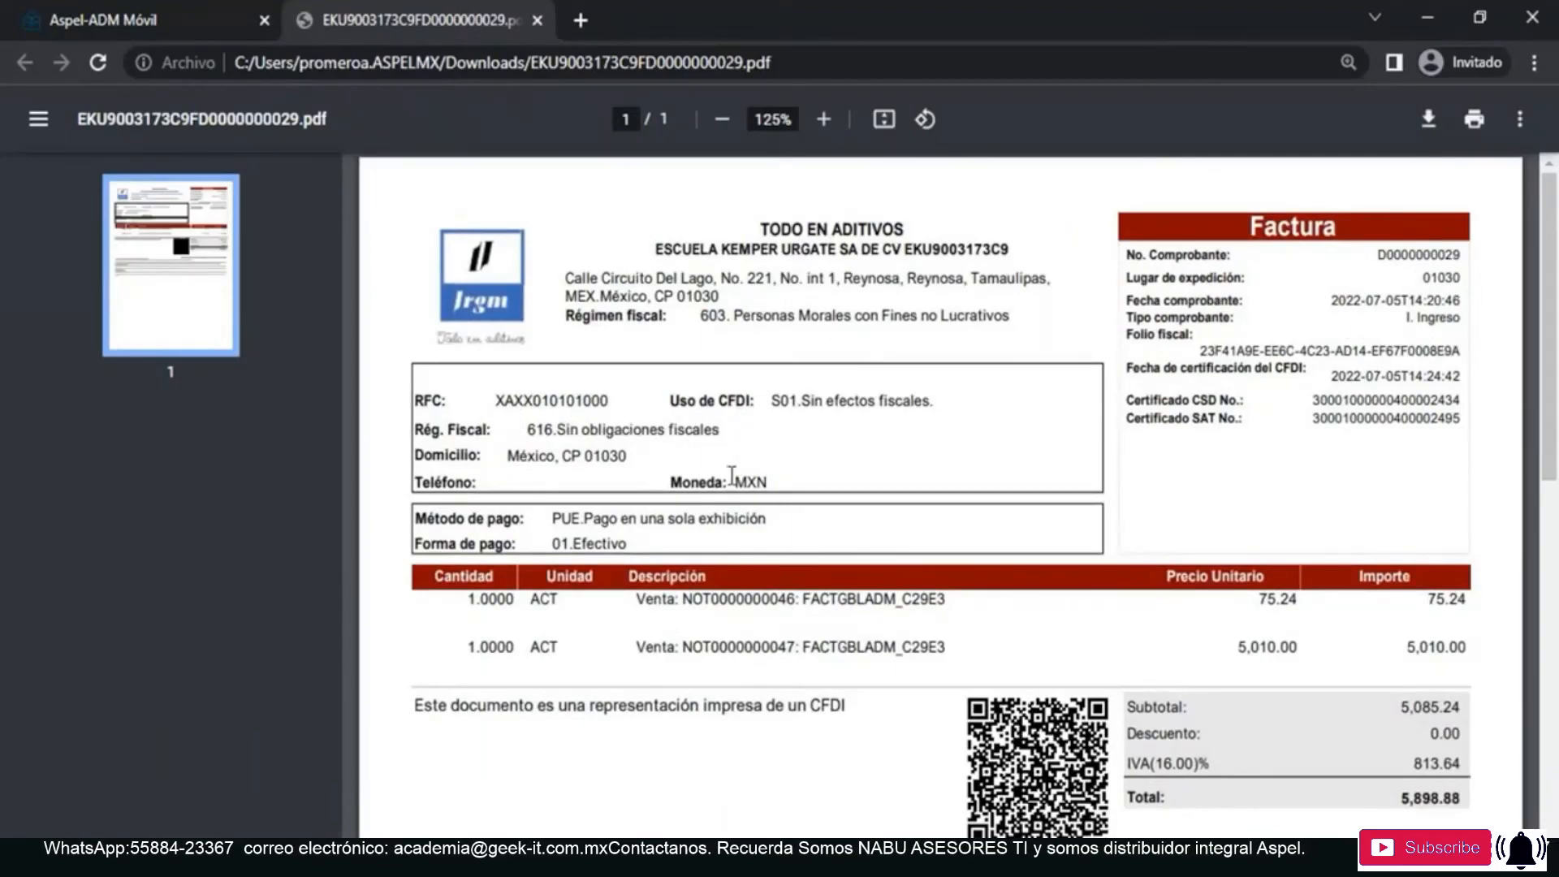
{"action": "scroll", "coordinate": [732, 475], "scroll_direction": "down", "scroll_amount": 3}
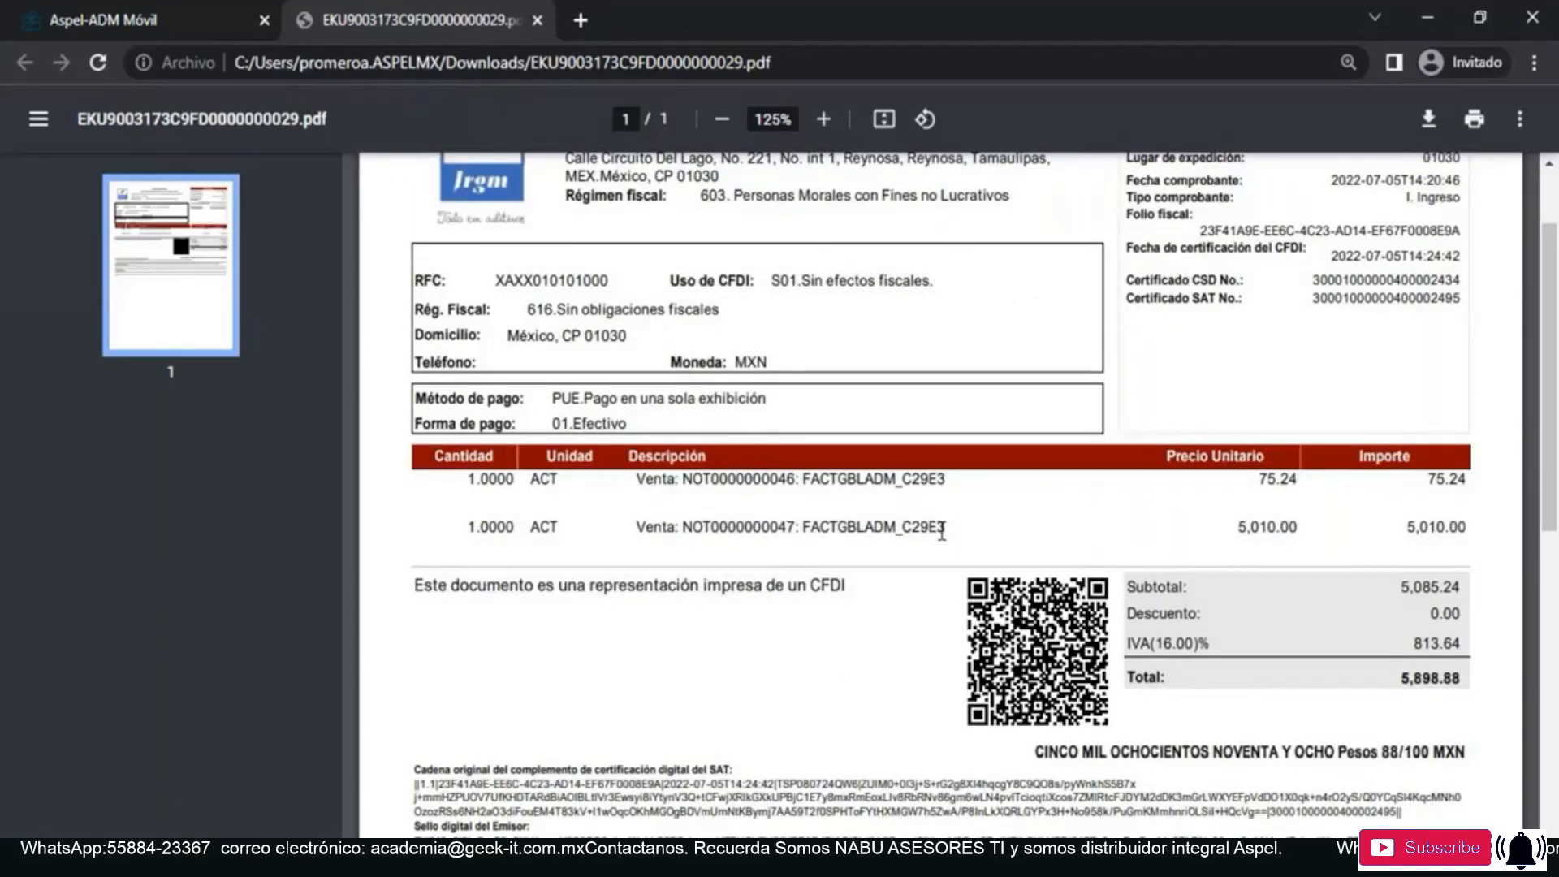
{"action": "scroll", "coordinate": [1251, 540], "scroll_direction": "down", "scroll_amount": 10}
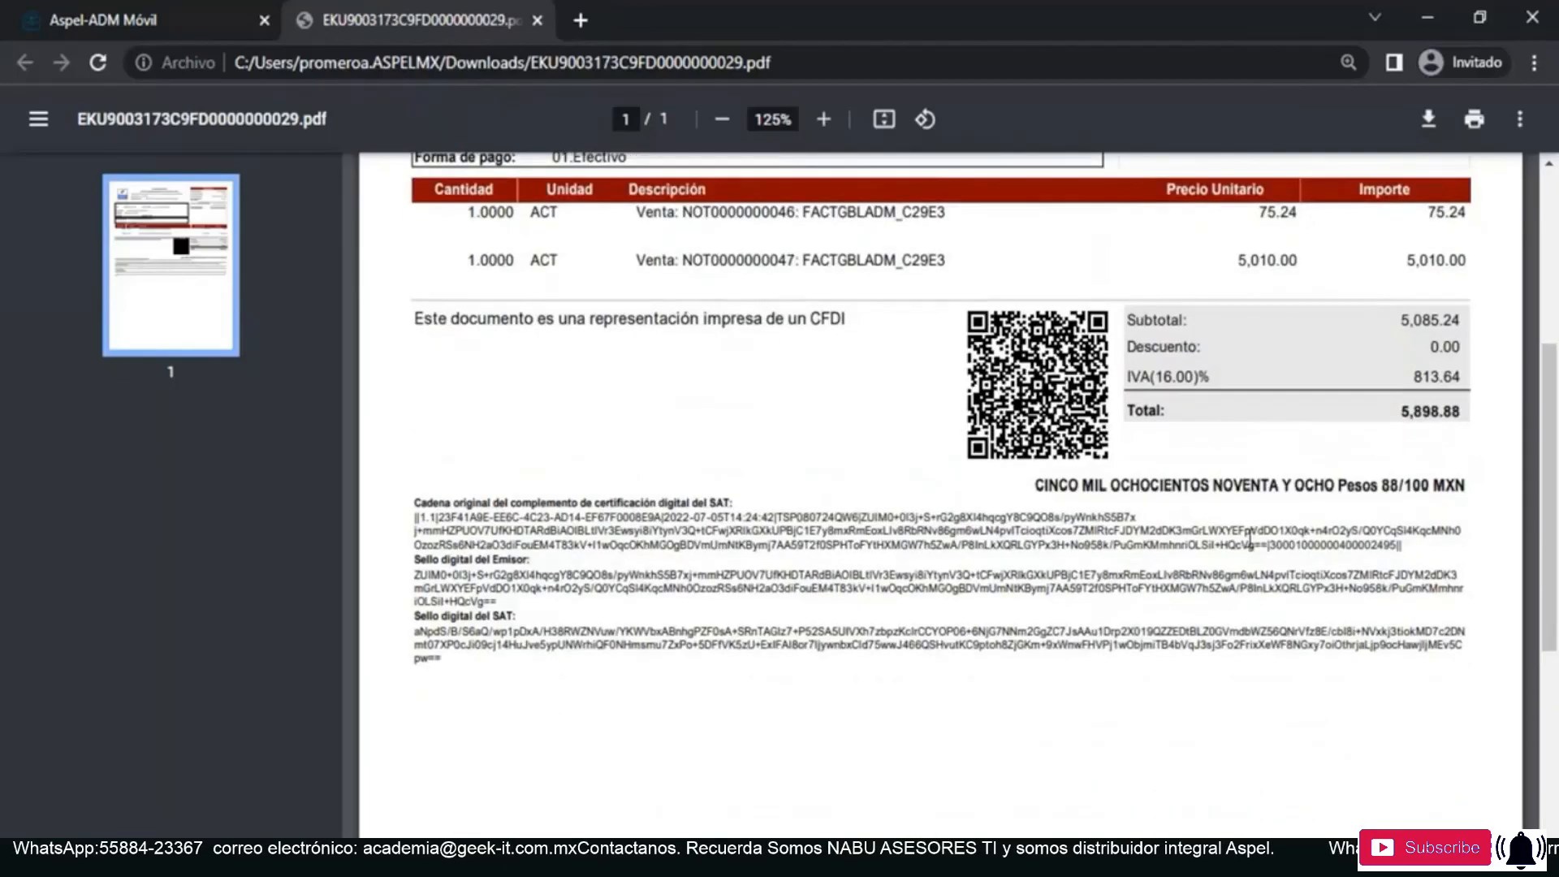
{"action": "scroll", "coordinate": [1253, 547], "scroll_direction": "up", "scroll_amount": 10}
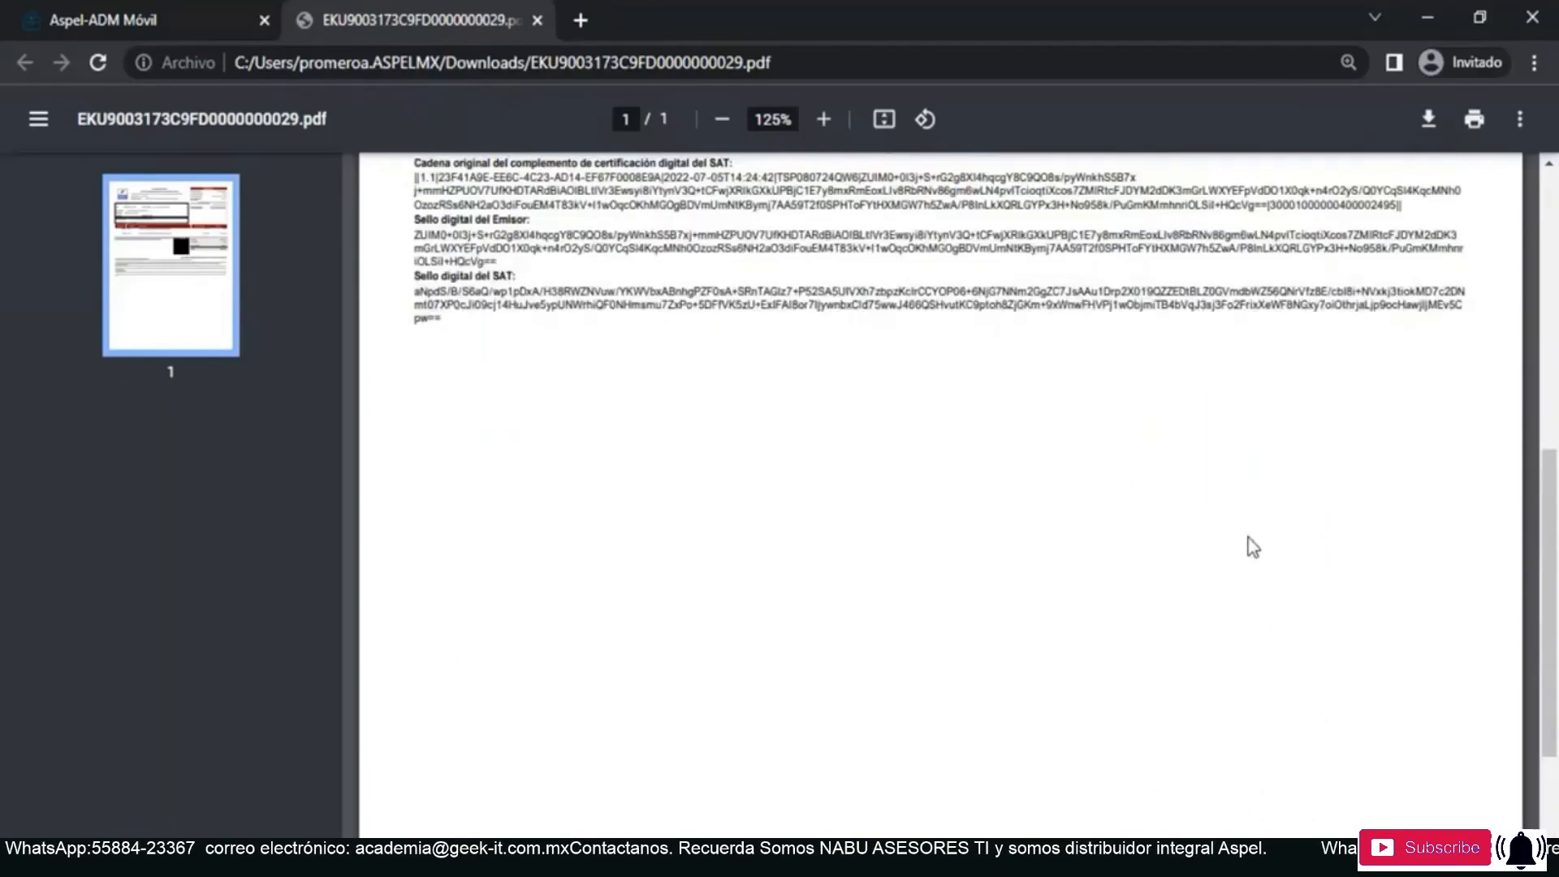